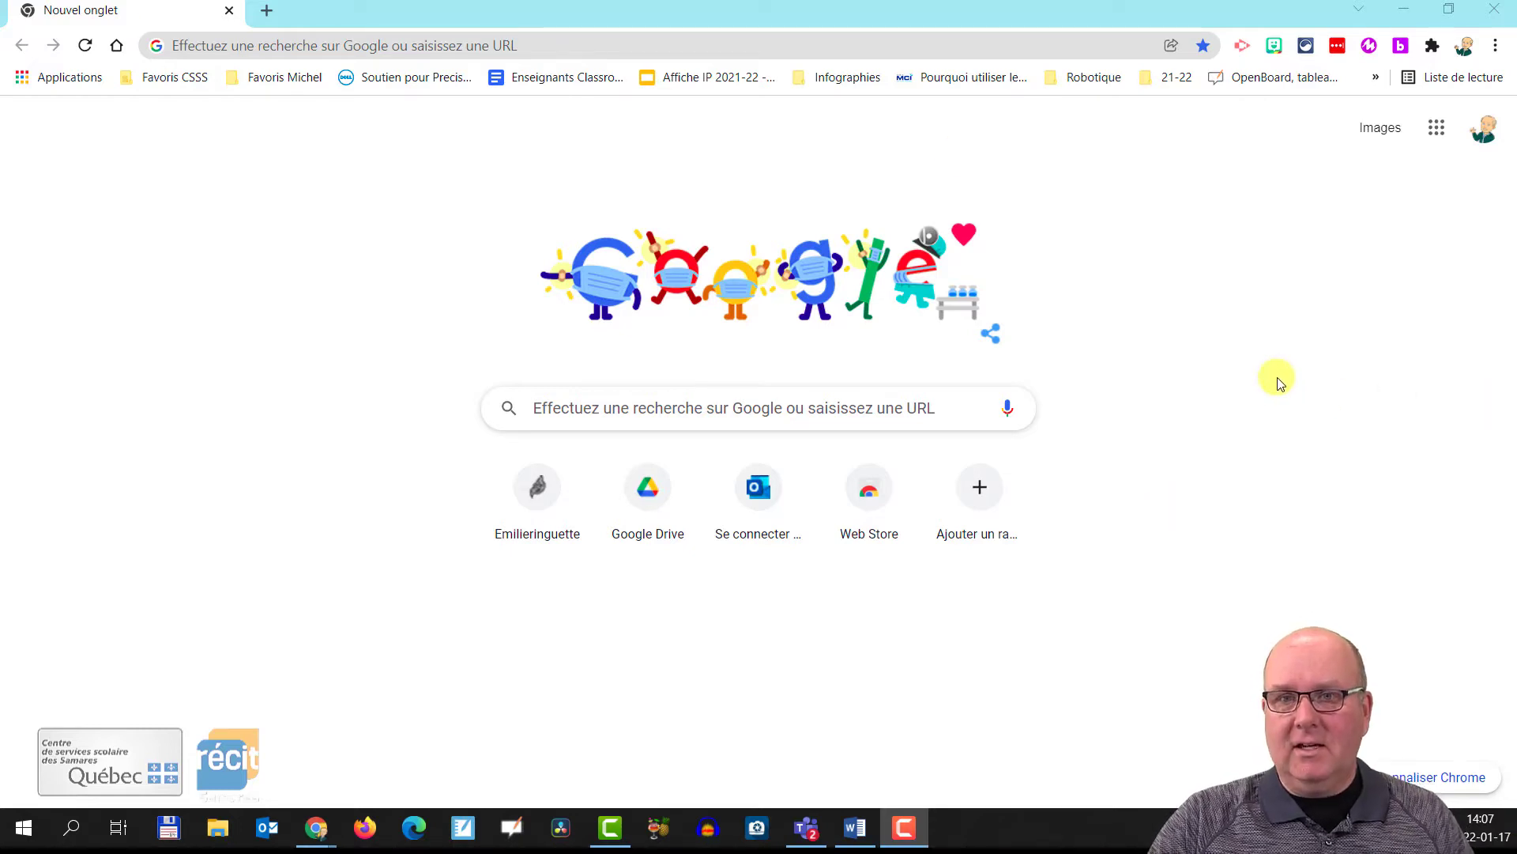
# Step: Open the Groupe 000 class in Google Classroom and go to its Travaux et devoirs page
pyautogui.click(1436, 128)
pyautogui.click(1259, 214)
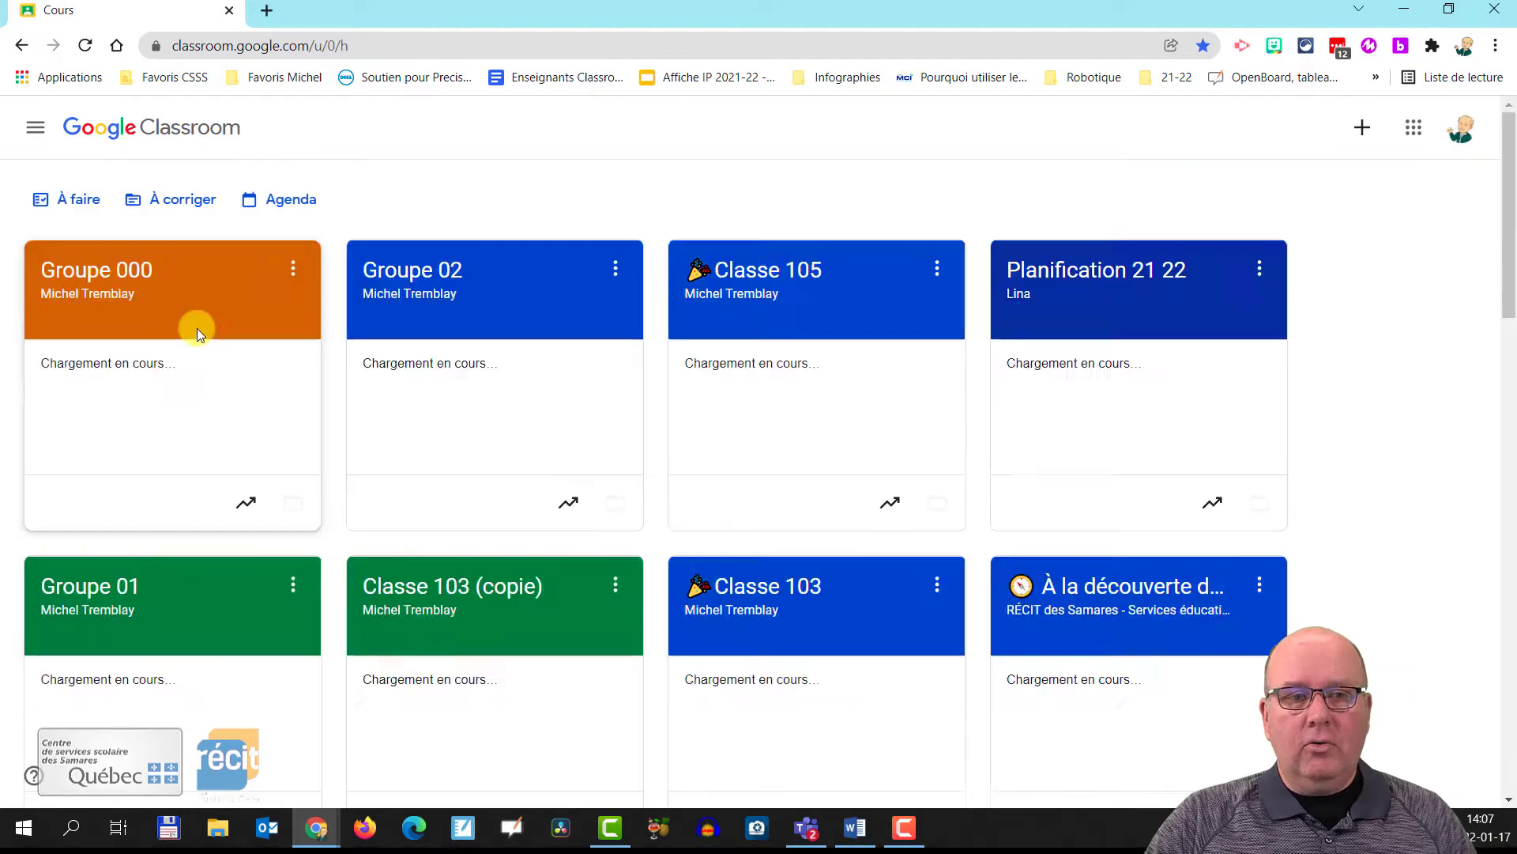
pyautogui.click(198, 335)
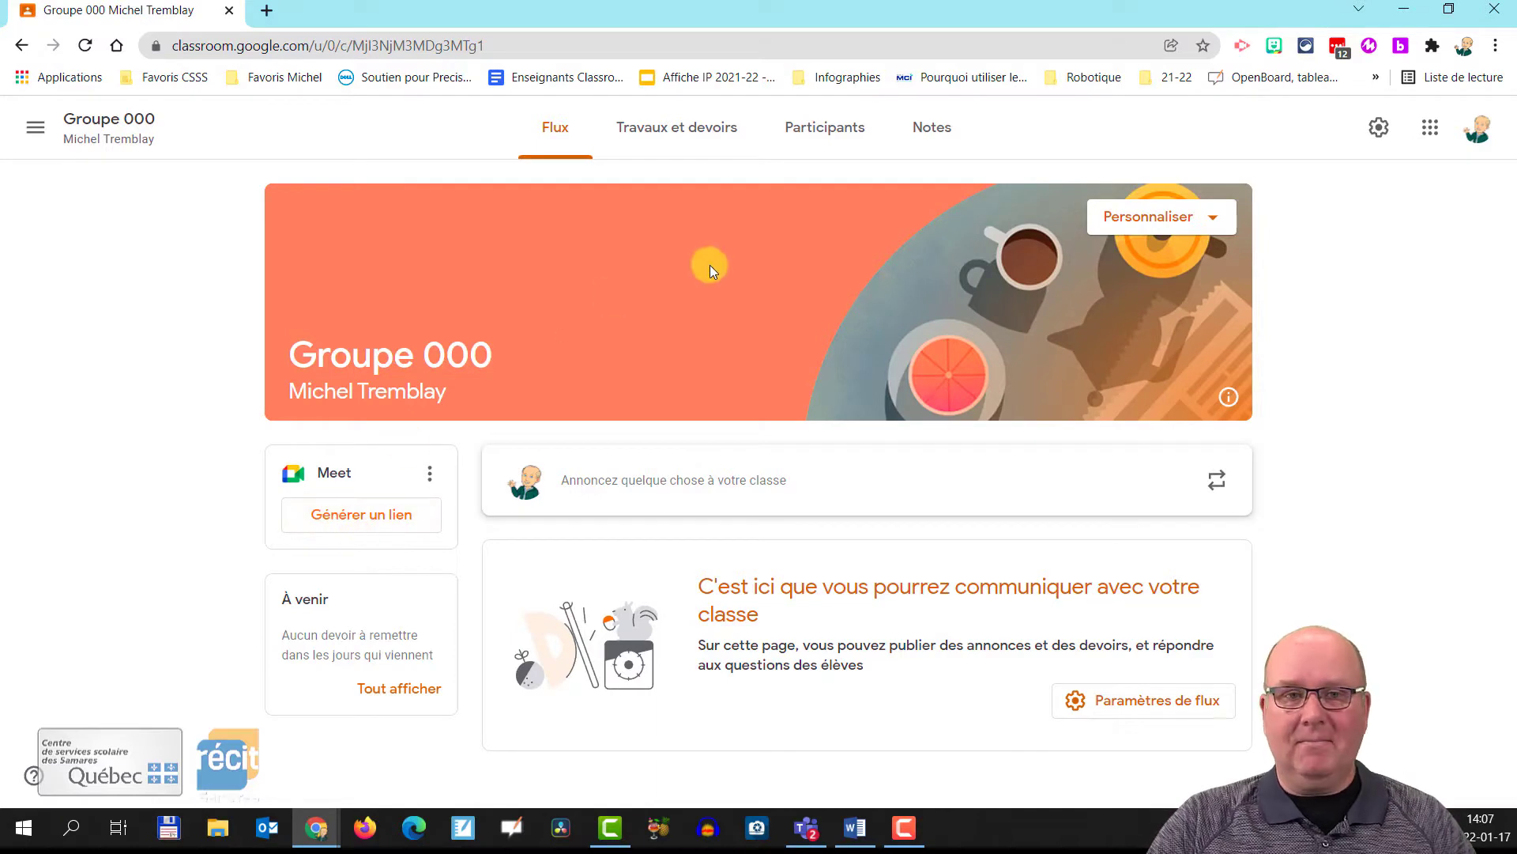
pyautogui.click(681, 131)
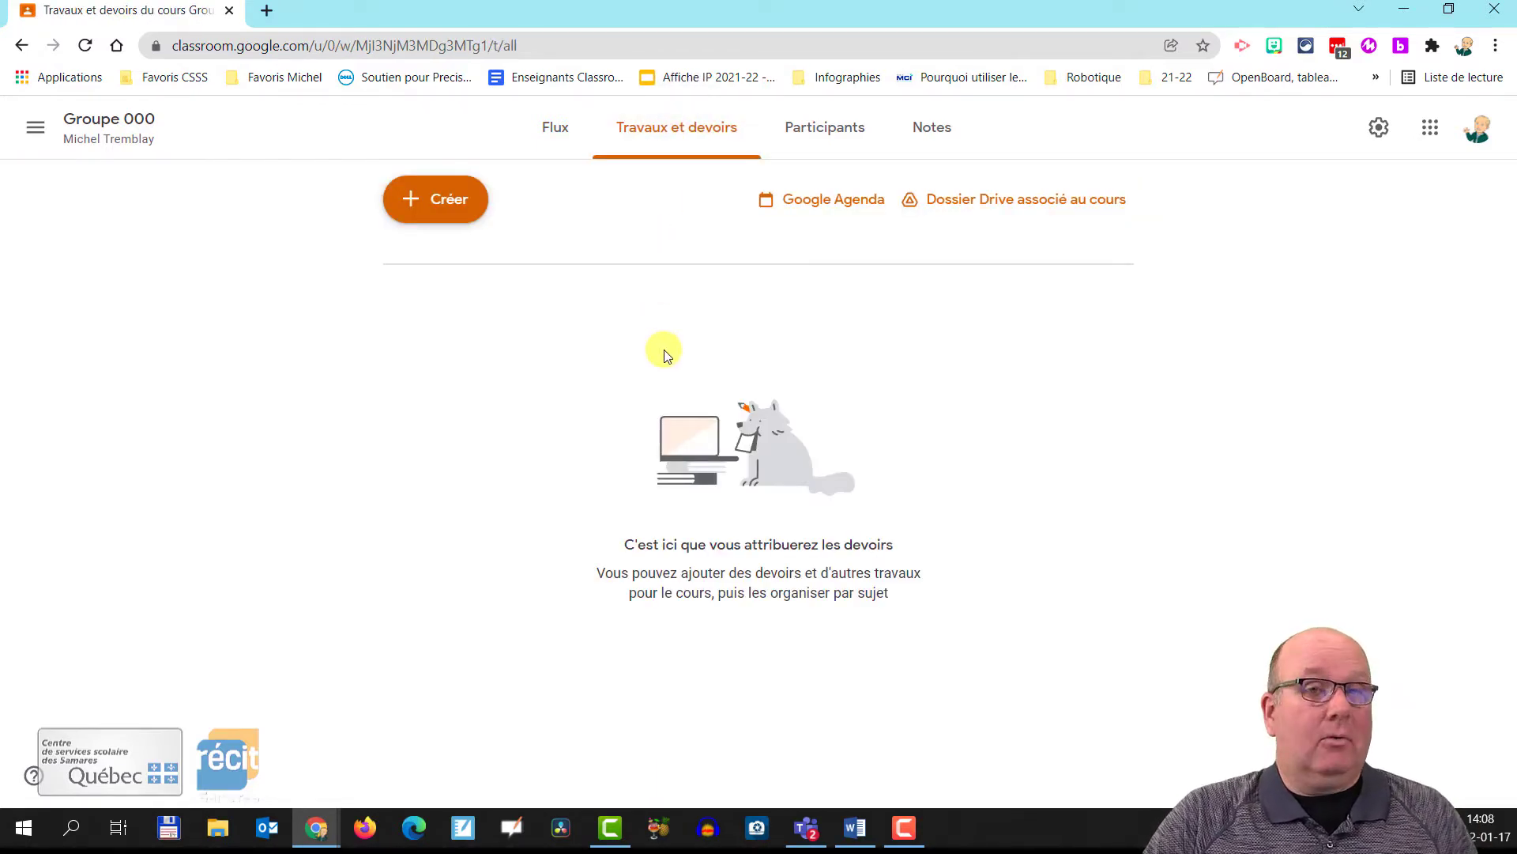
# Step: Create a new theme named "Semaine 14" for the class's assignments
pyautogui.click(440, 210)
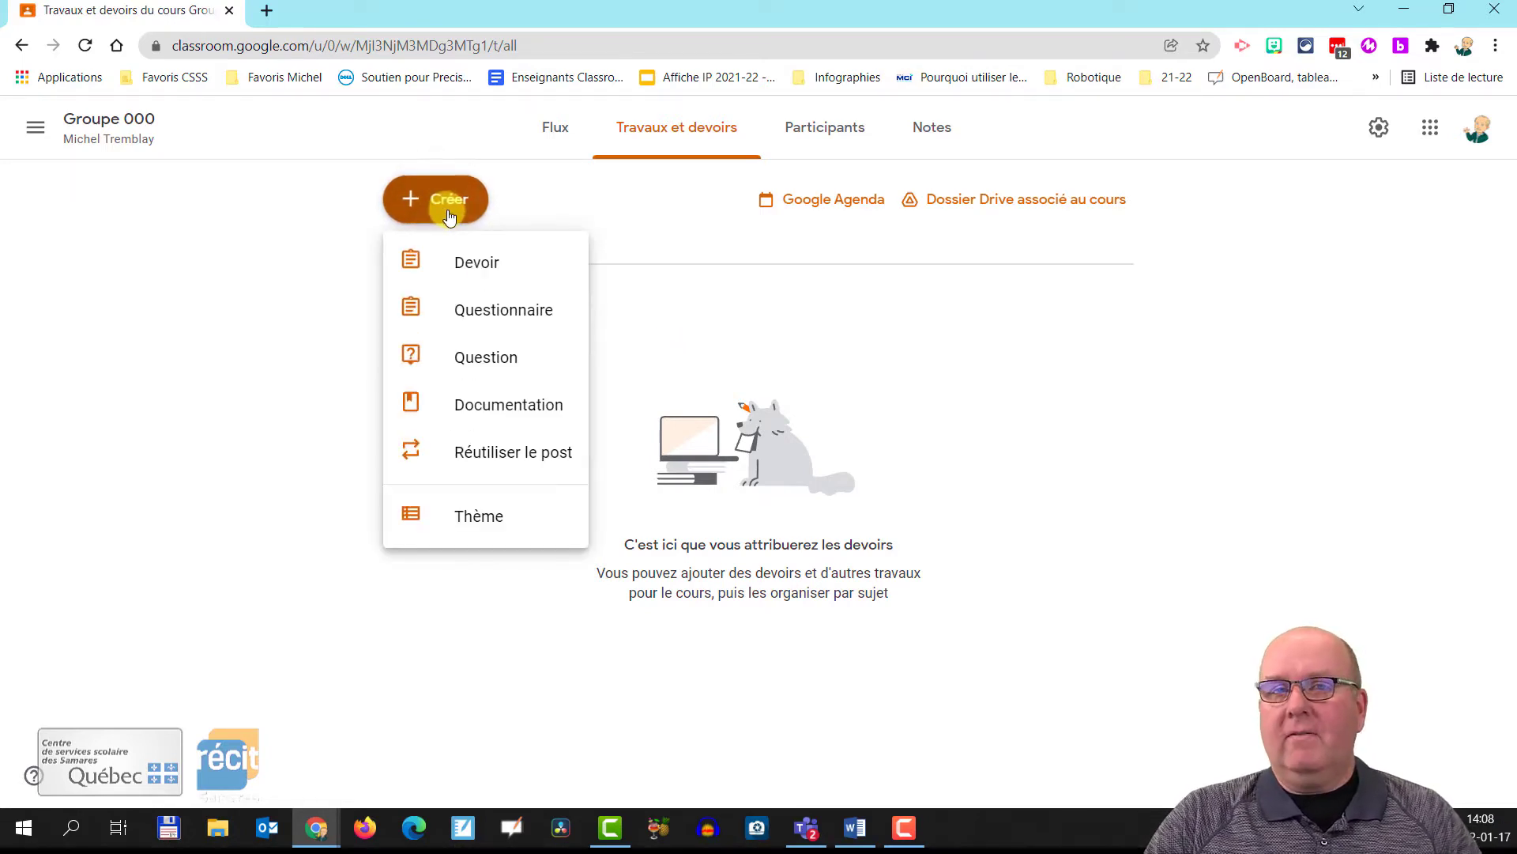
pyautogui.click(502, 526)
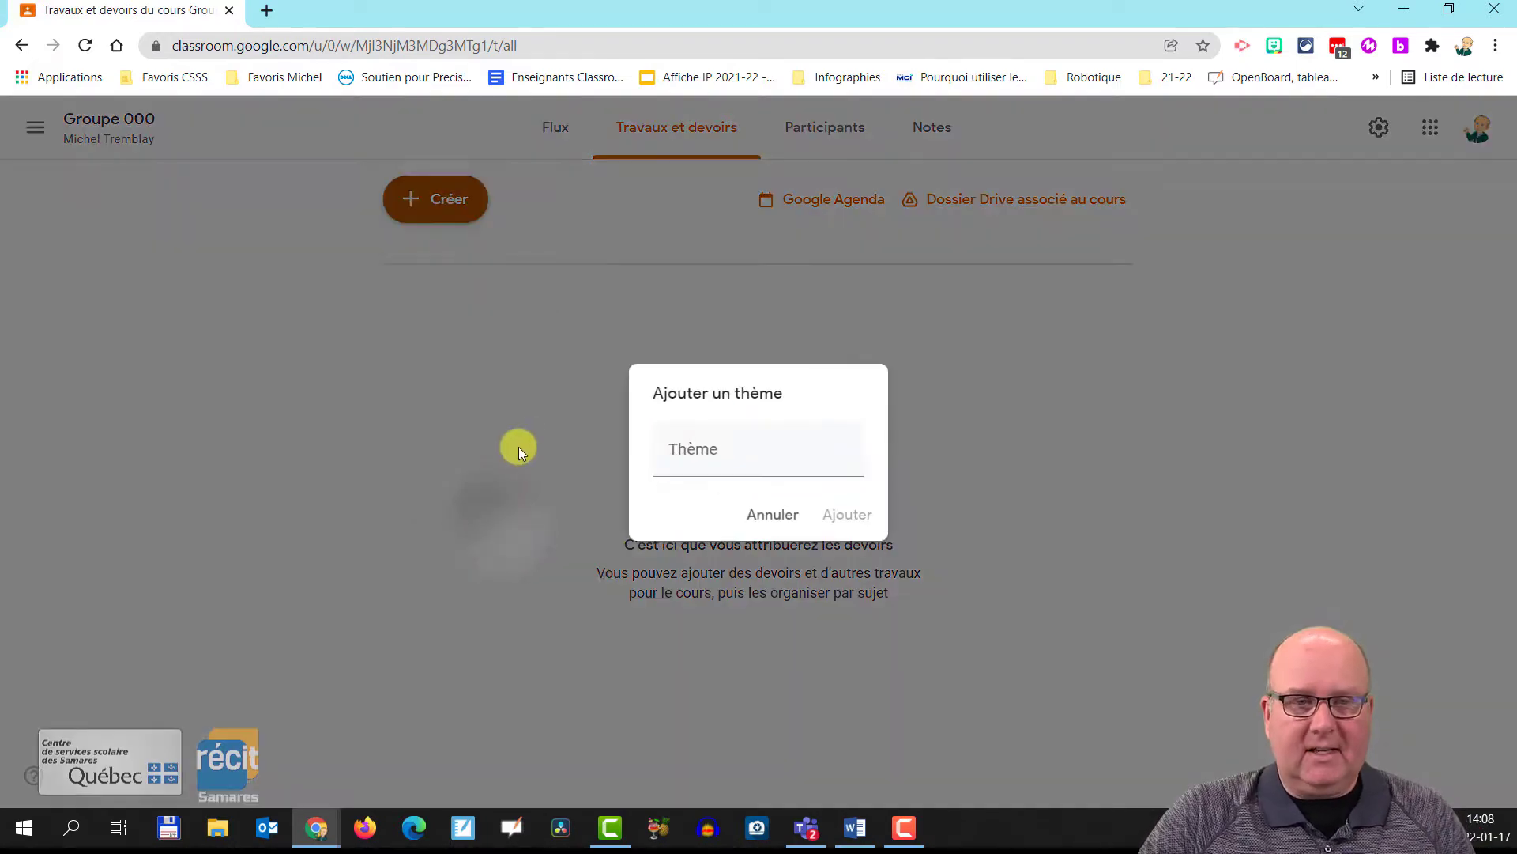
pyautogui.click(694, 447)
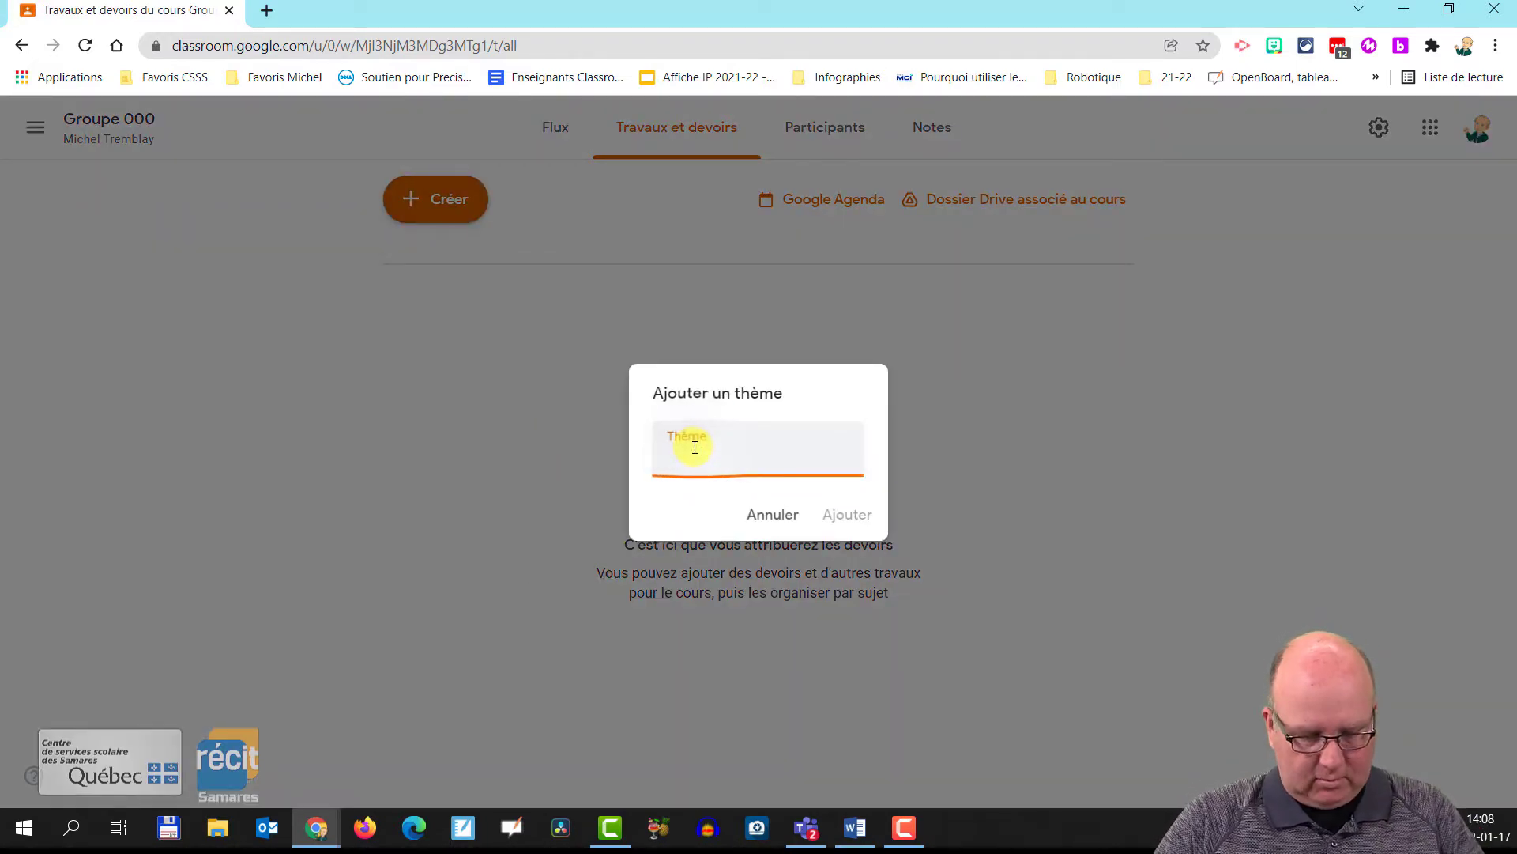
pyautogui.write('Semaine 14')
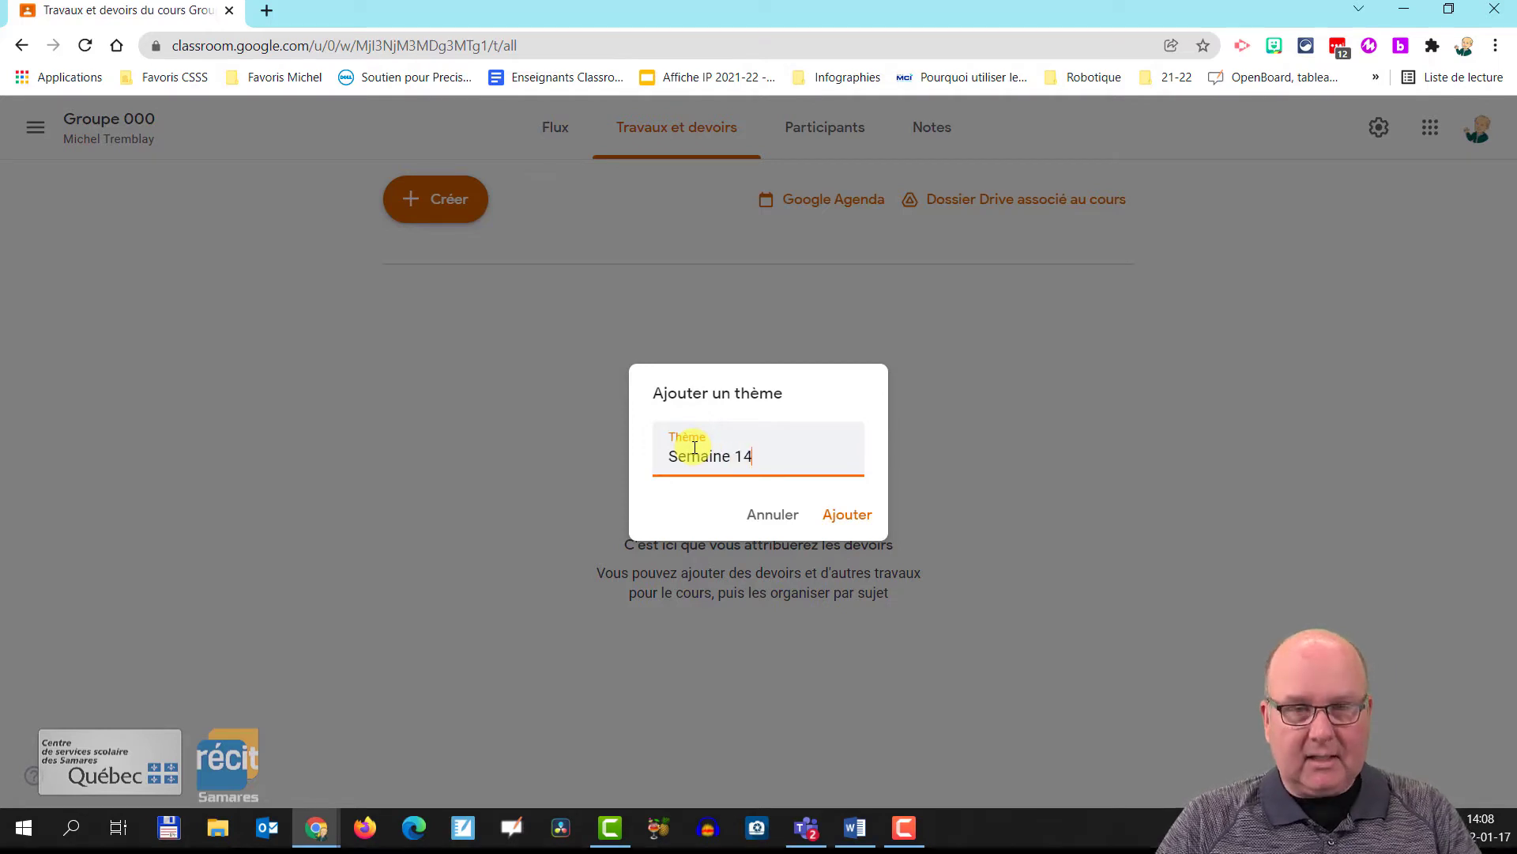
pyautogui.press('Return')
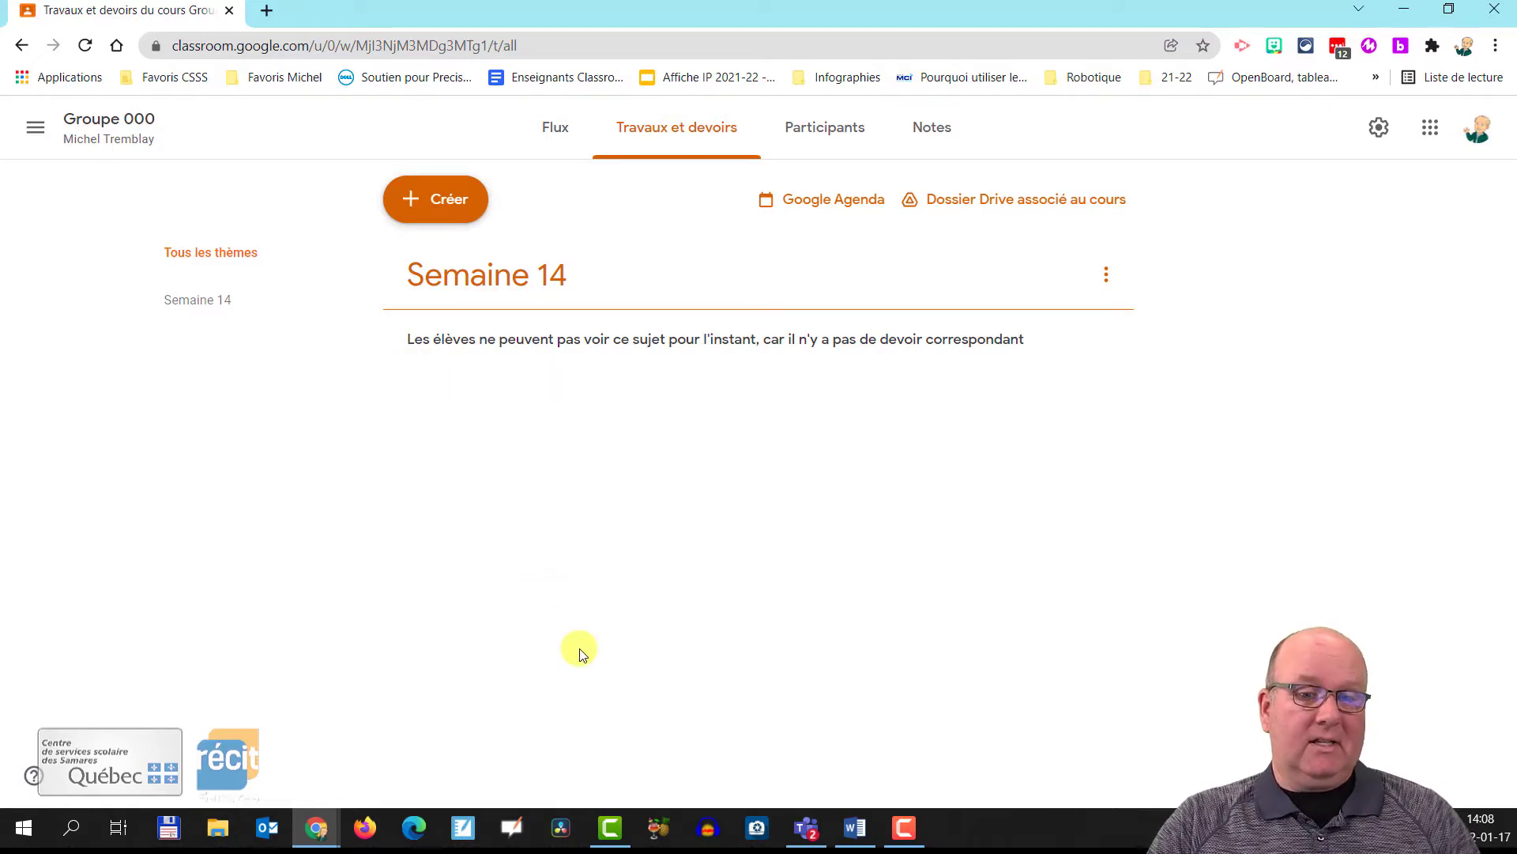
# Step: Look at the weekly work plan in the open Word document and return to Classroom
pyautogui.click(860, 829)
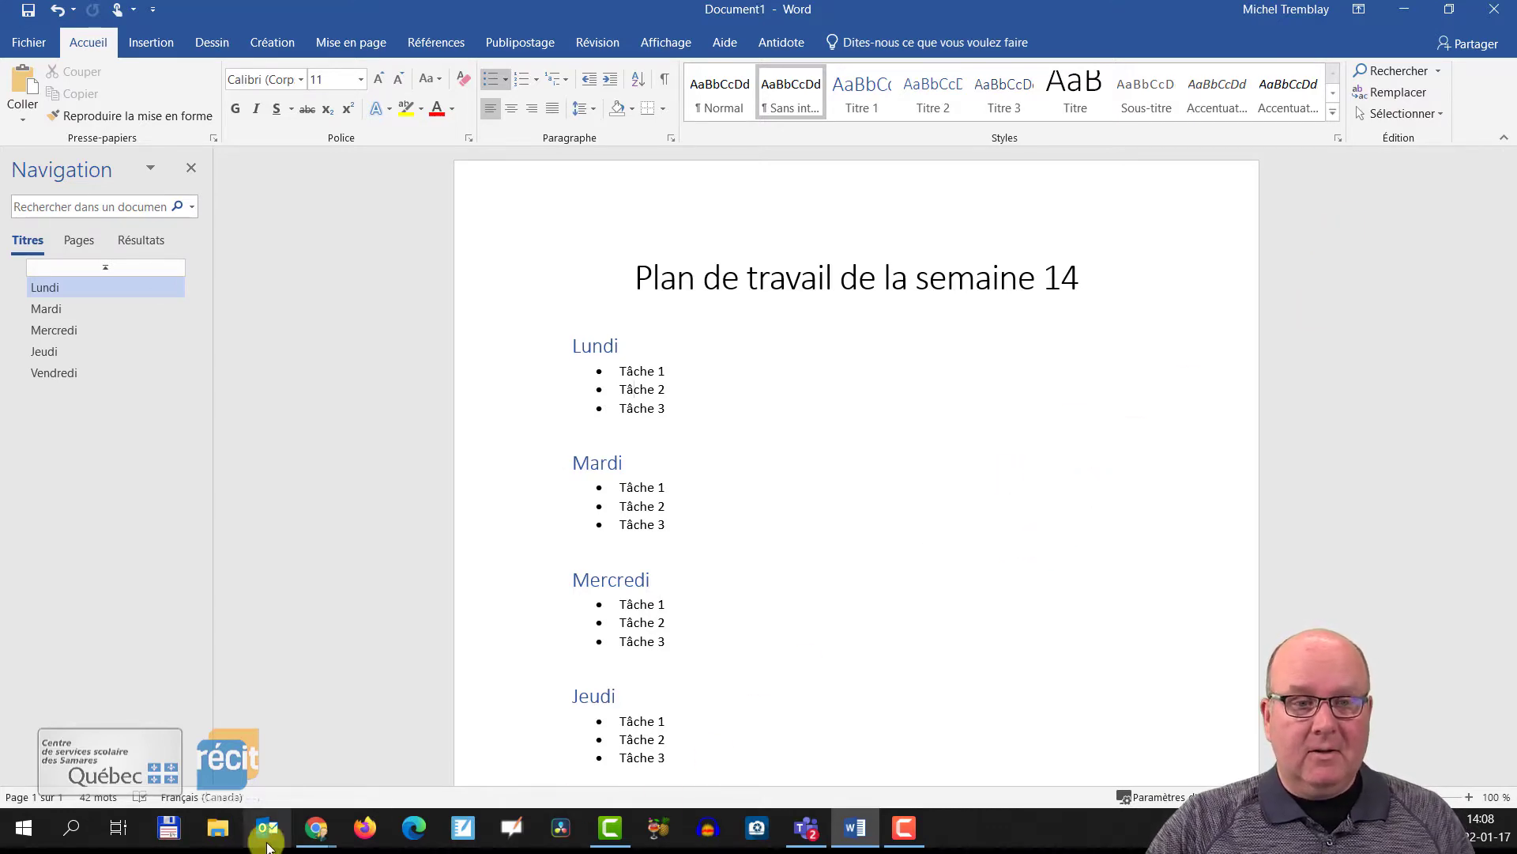
pyautogui.moveTo(317, 829)
pyautogui.click(375, 782)
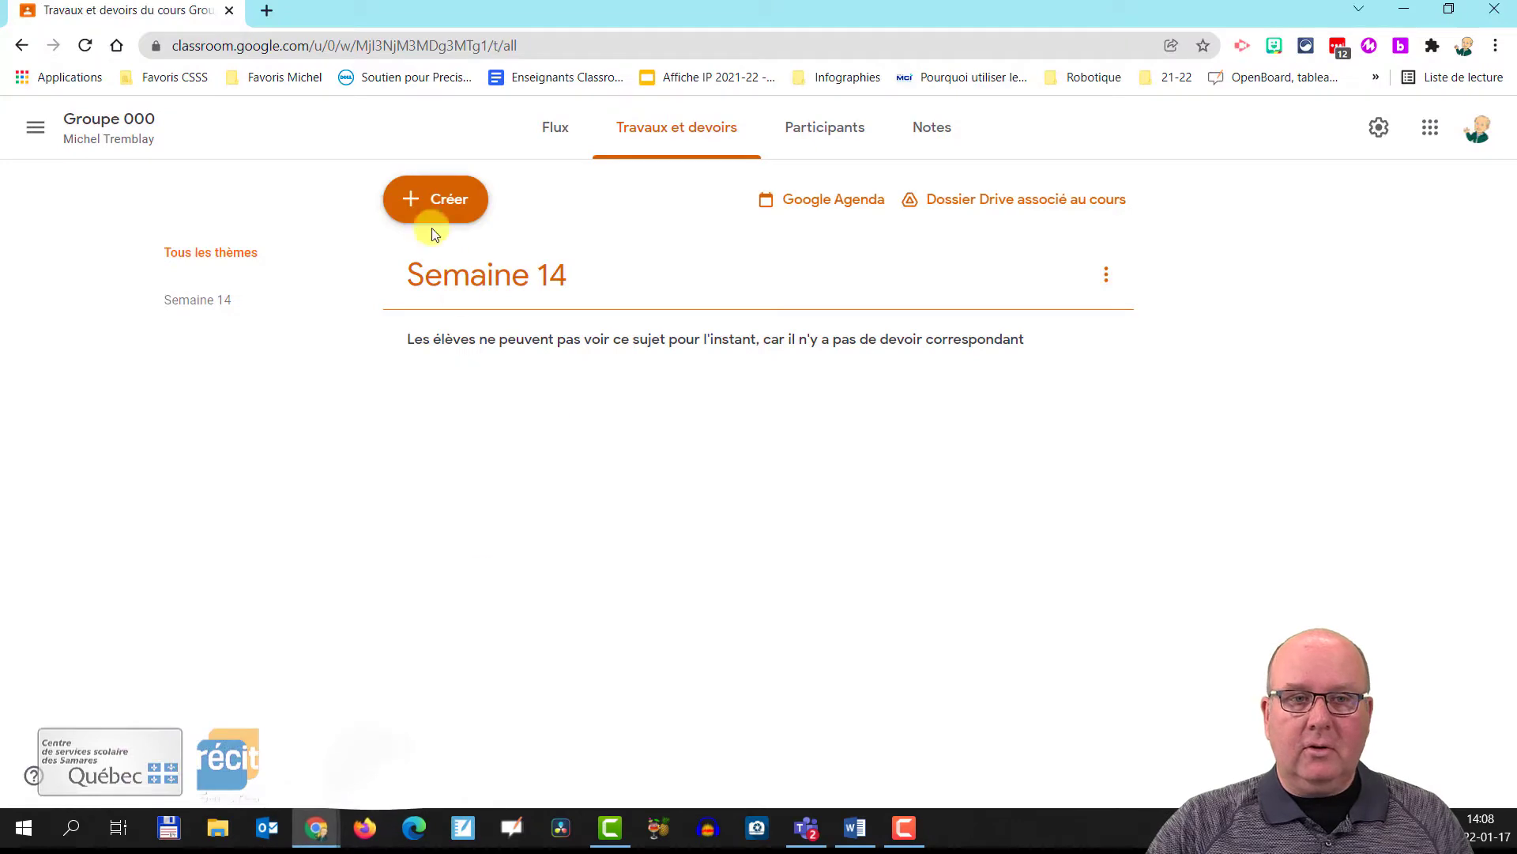
# Step: Start a new Documentation post titled "Plan de travail de la semaine 14"
pyautogui.click(448, 198)
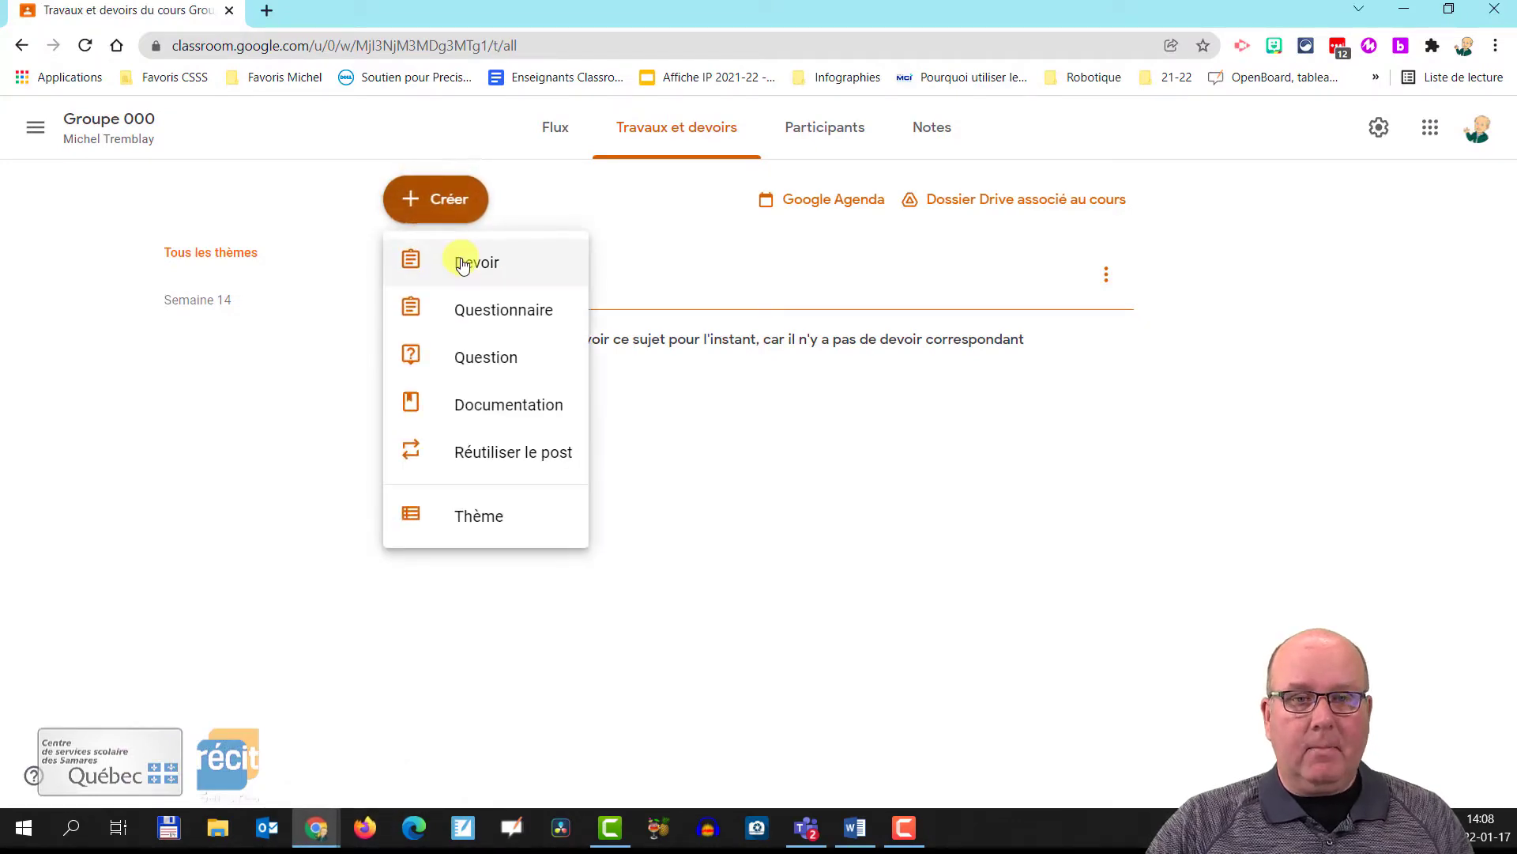
pyautogui.click(501, 405)
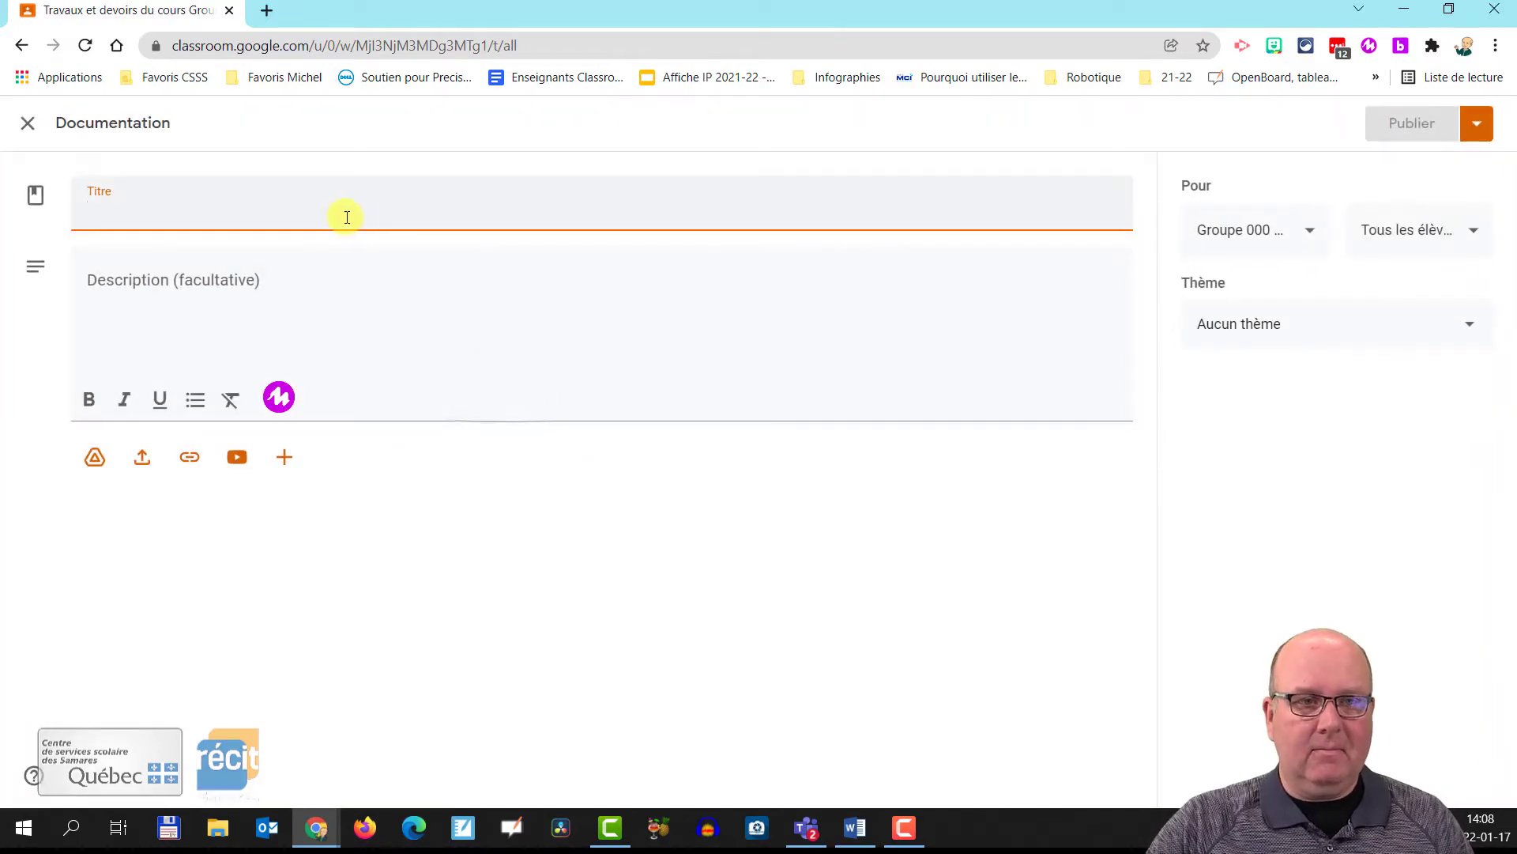
pyautogui.write('Plan de trac')
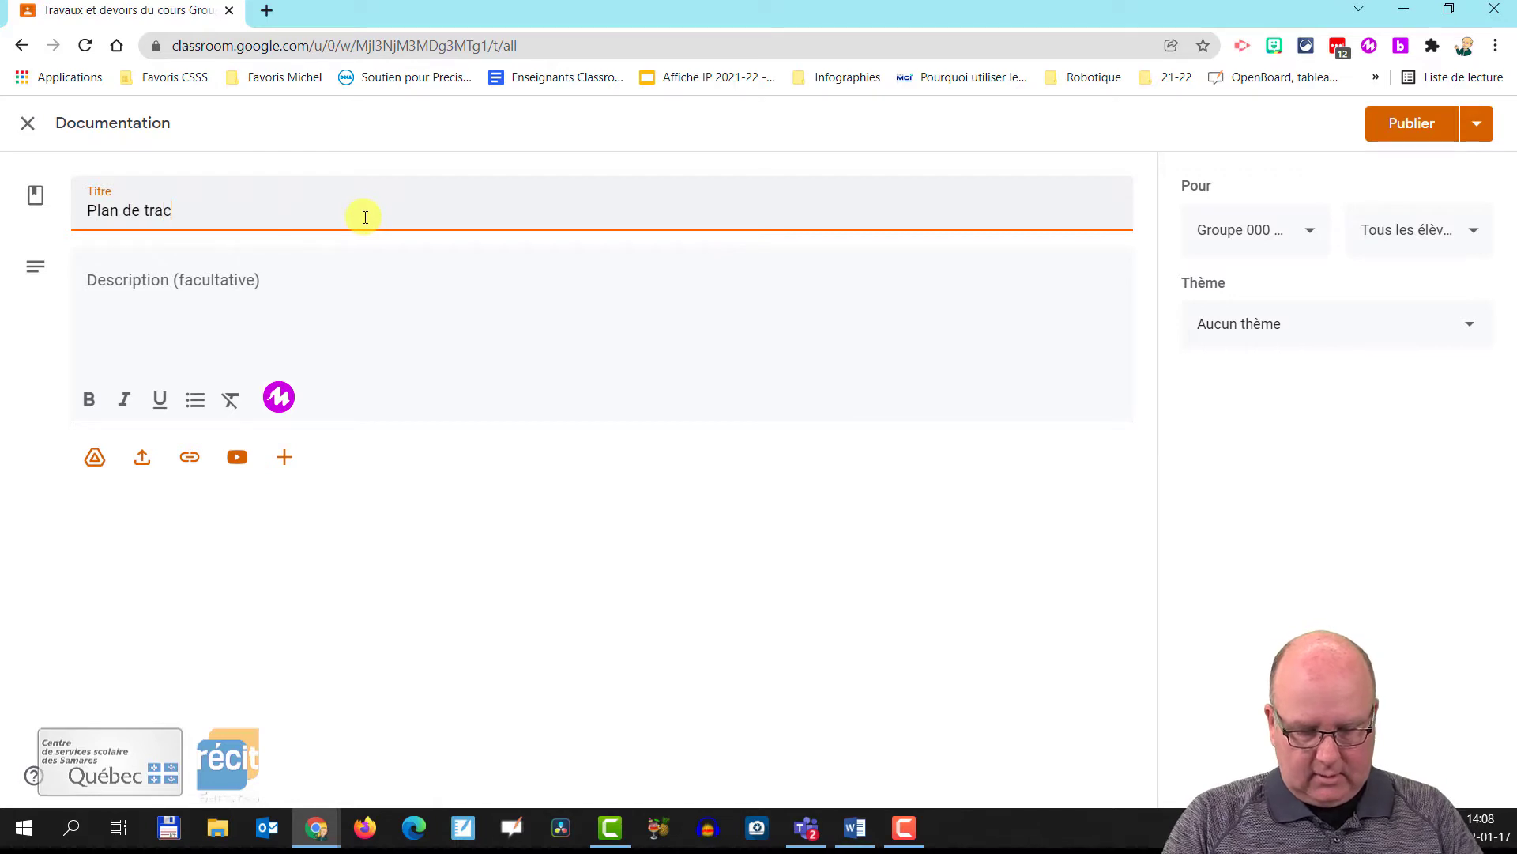
pyautogui.press('BackSpace')
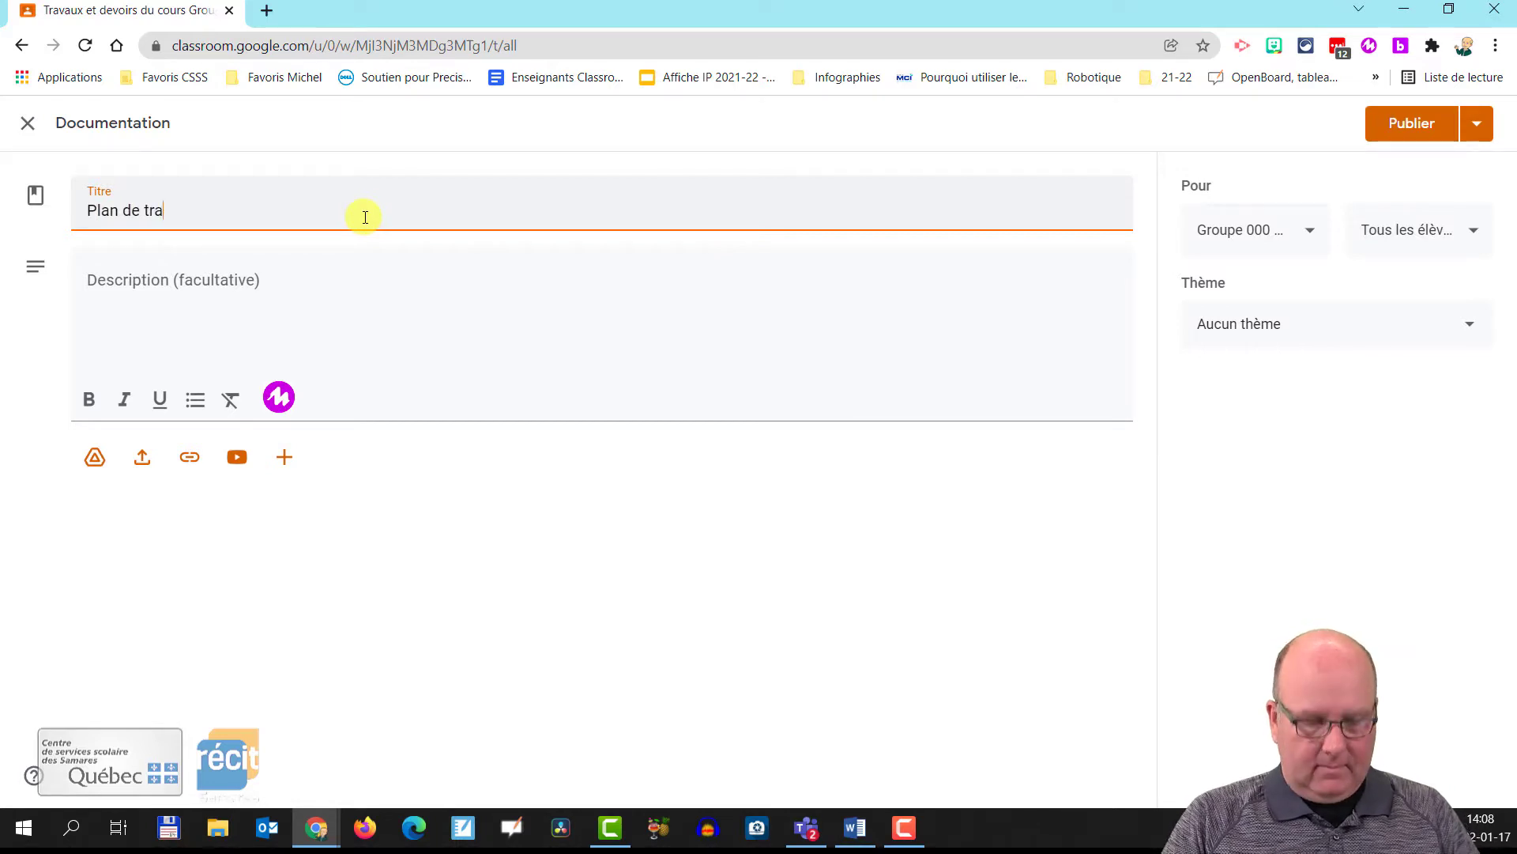
pyautogui.write('vail ')
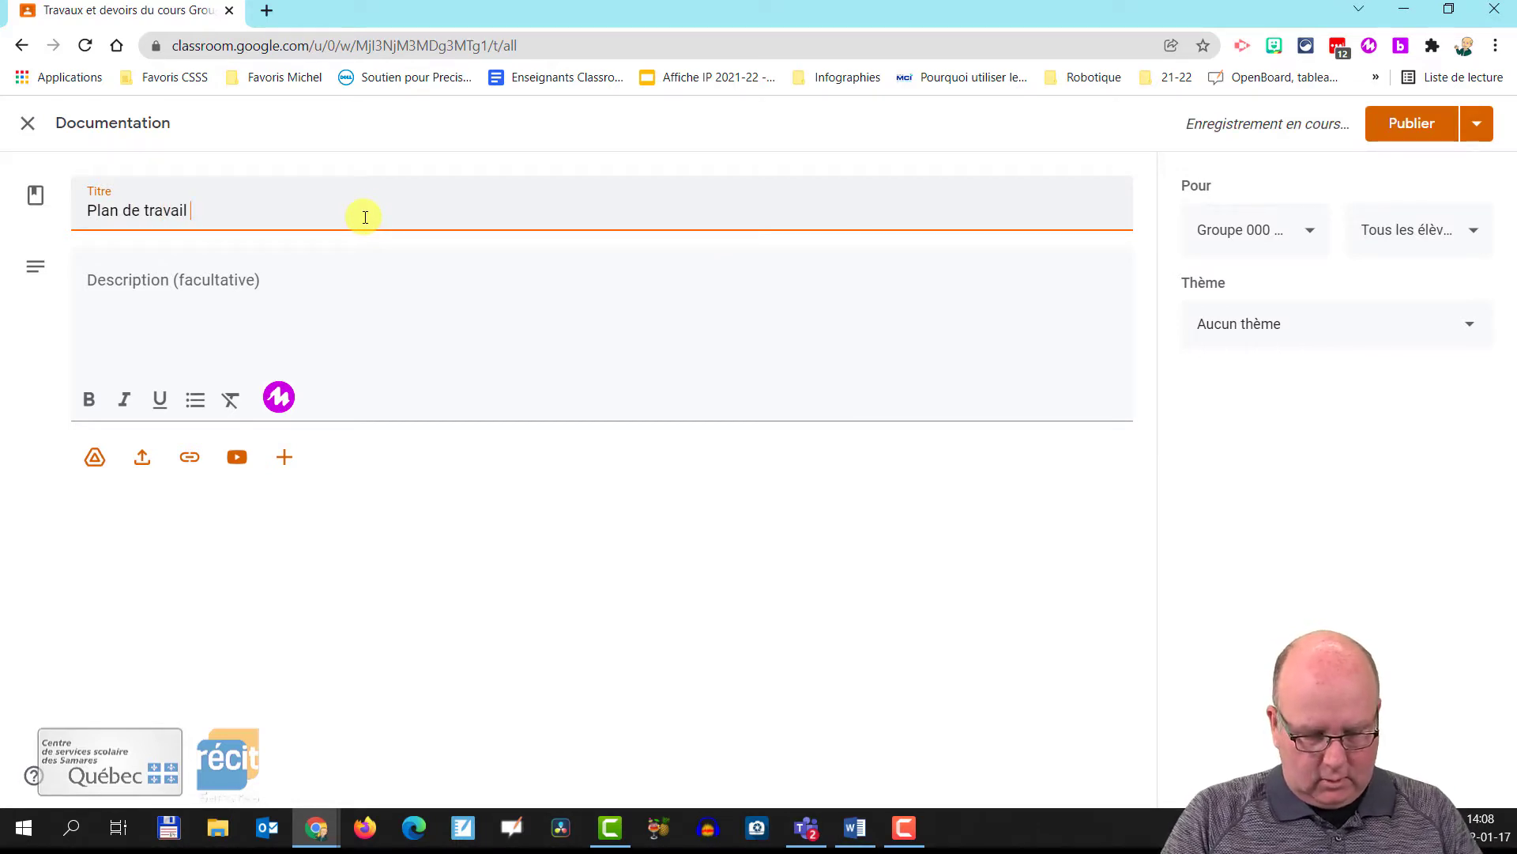
pyautogui.write('de la semaine 14')
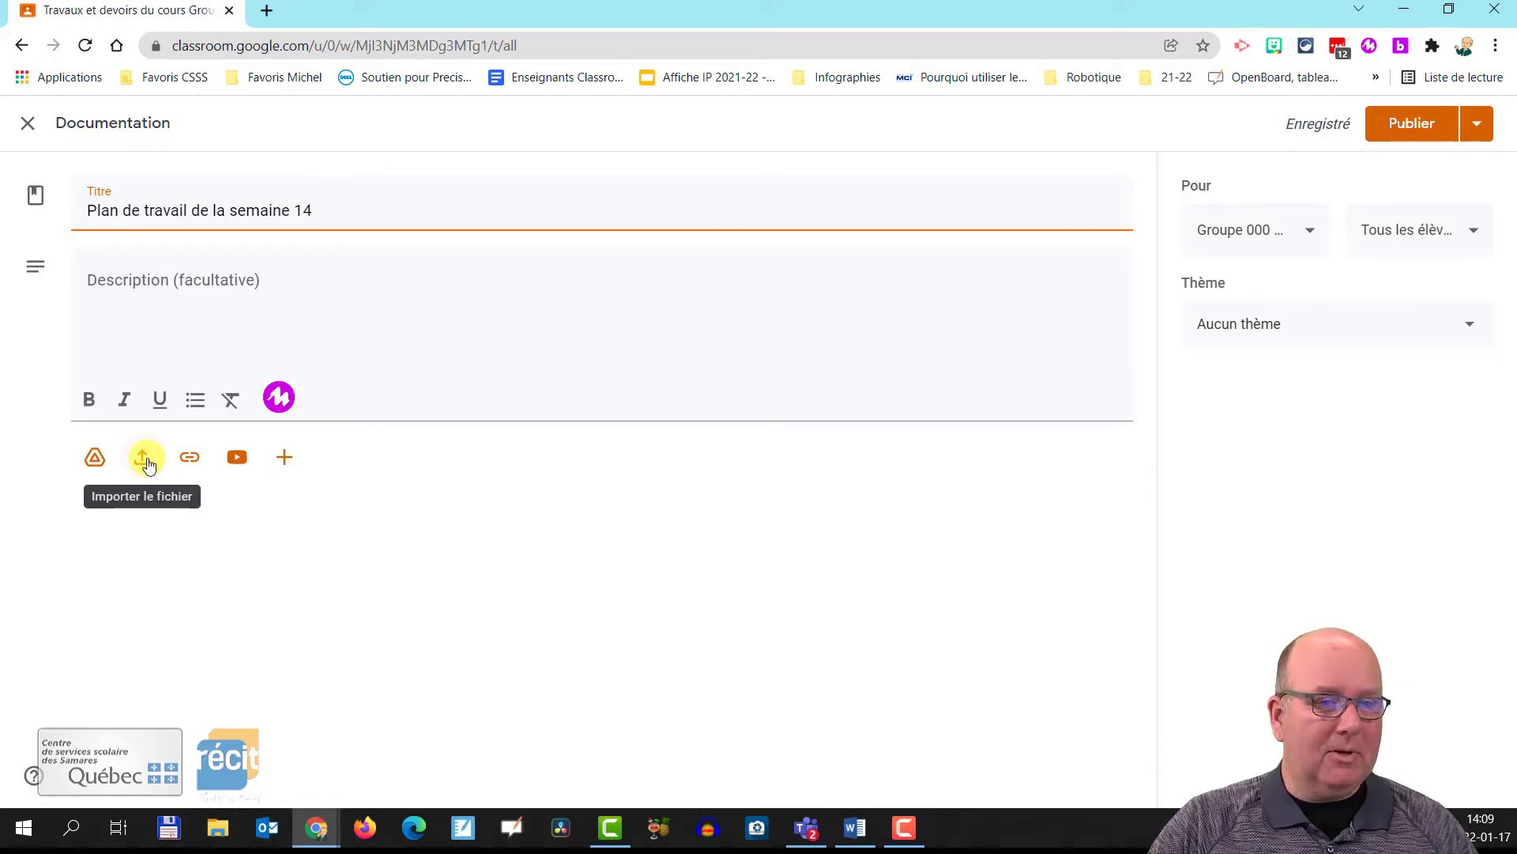
# Step: Attach a new Google Docs document to the post and place it side by side with the Word work plan
pyautogui.click(284, 463)
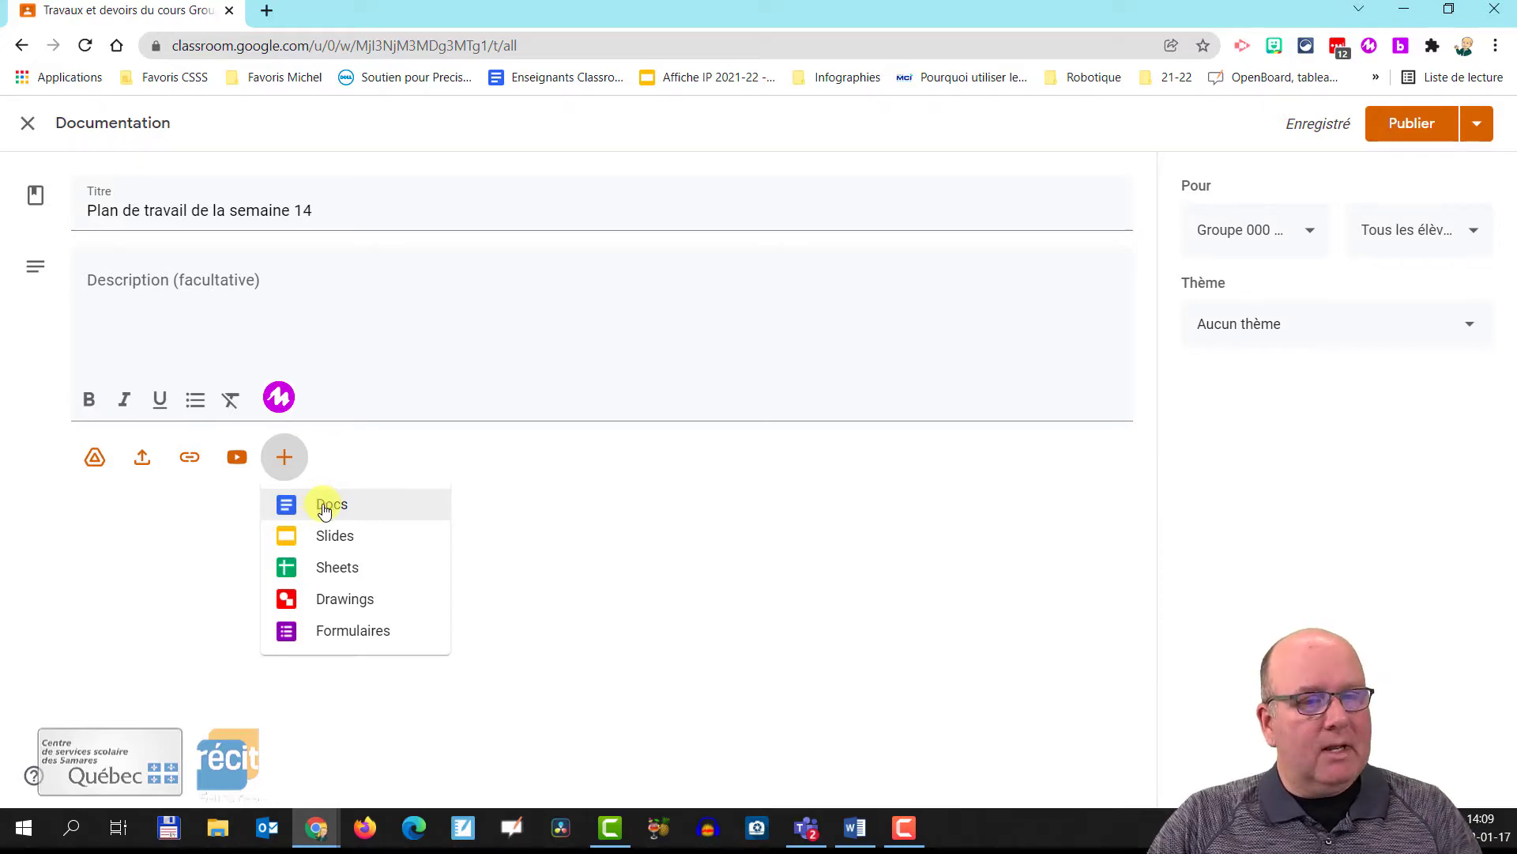
pyautogui.click(324, 509)
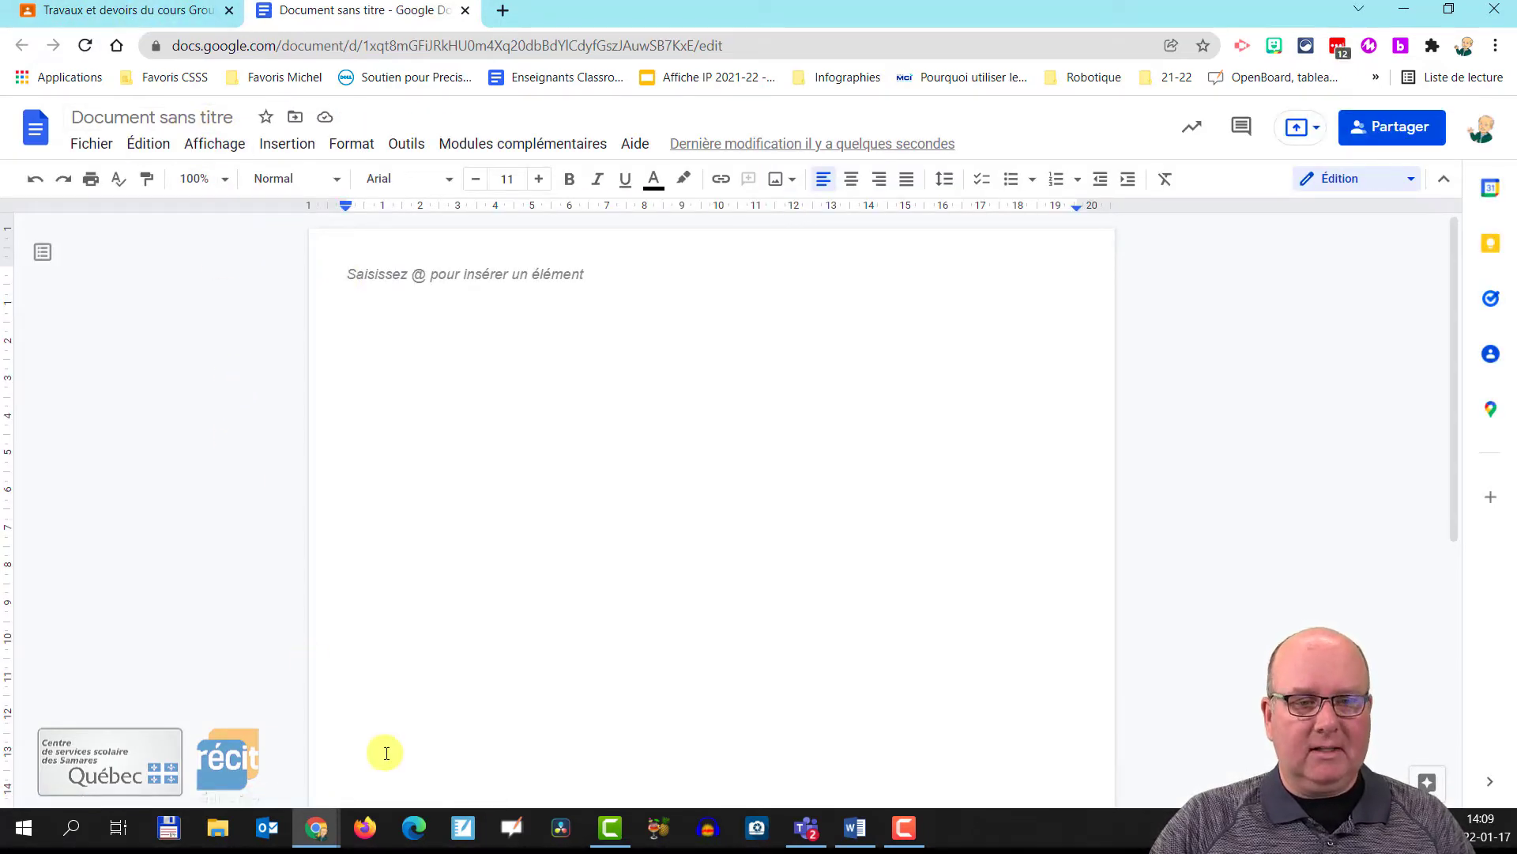
pyautogui.press('super+Right')
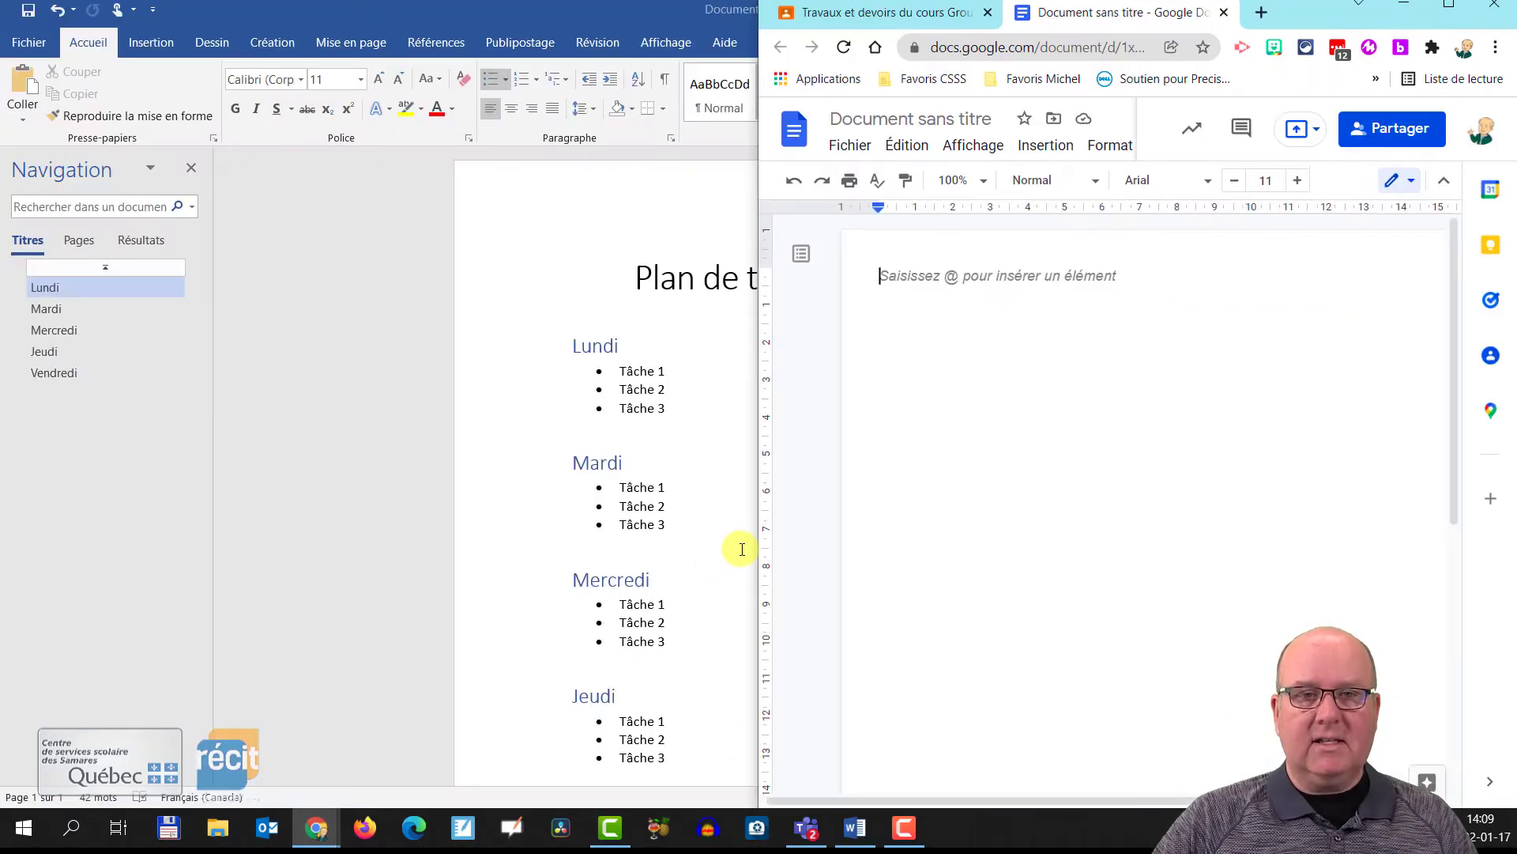
pyautogui.click(348, 406)
pyautogui.press('super+Left')
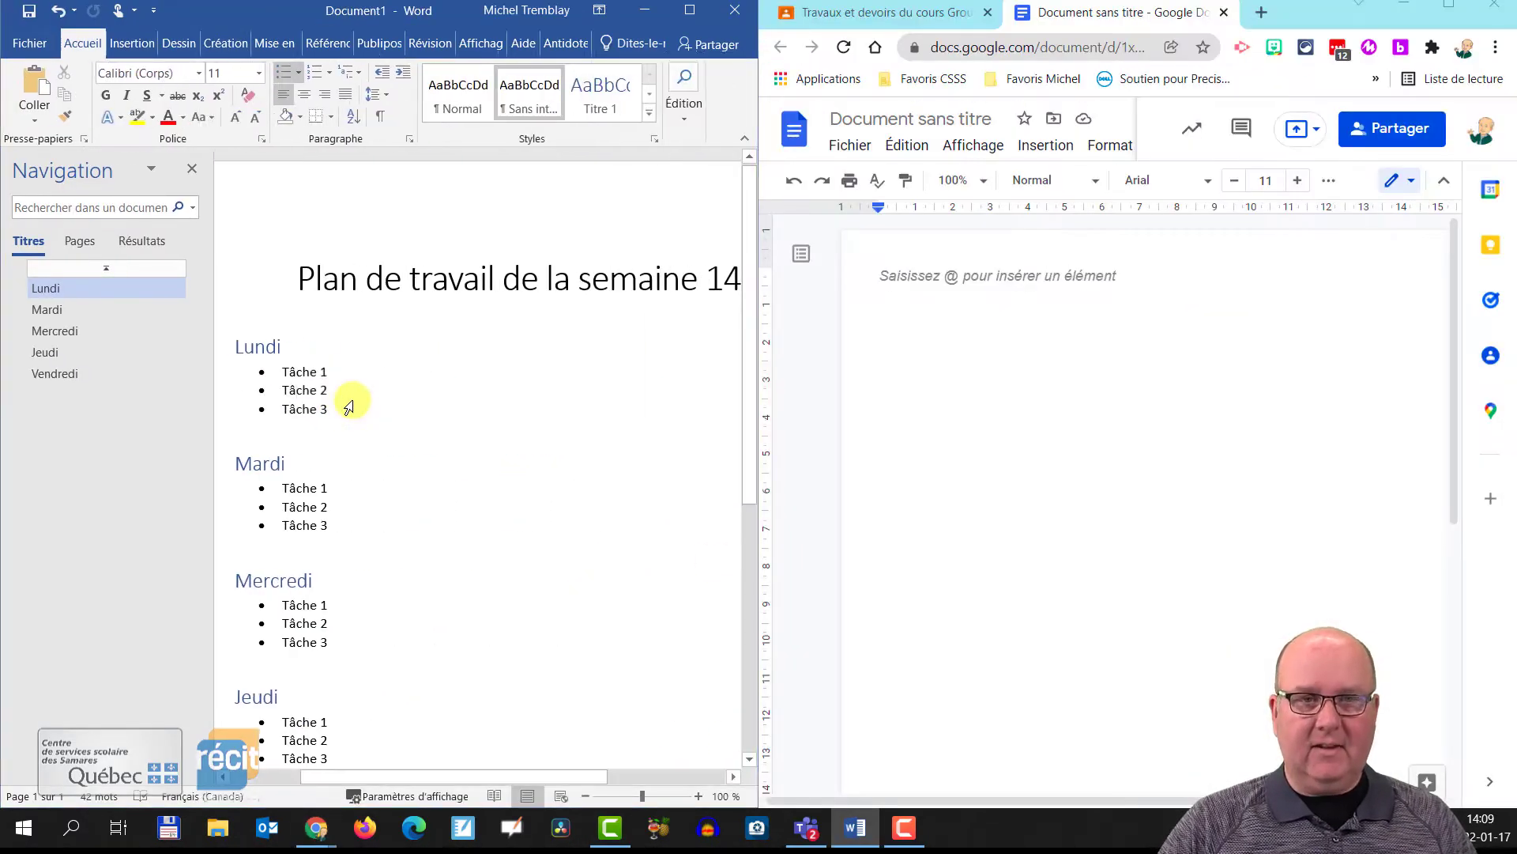
pyautogui.click(919, 181)
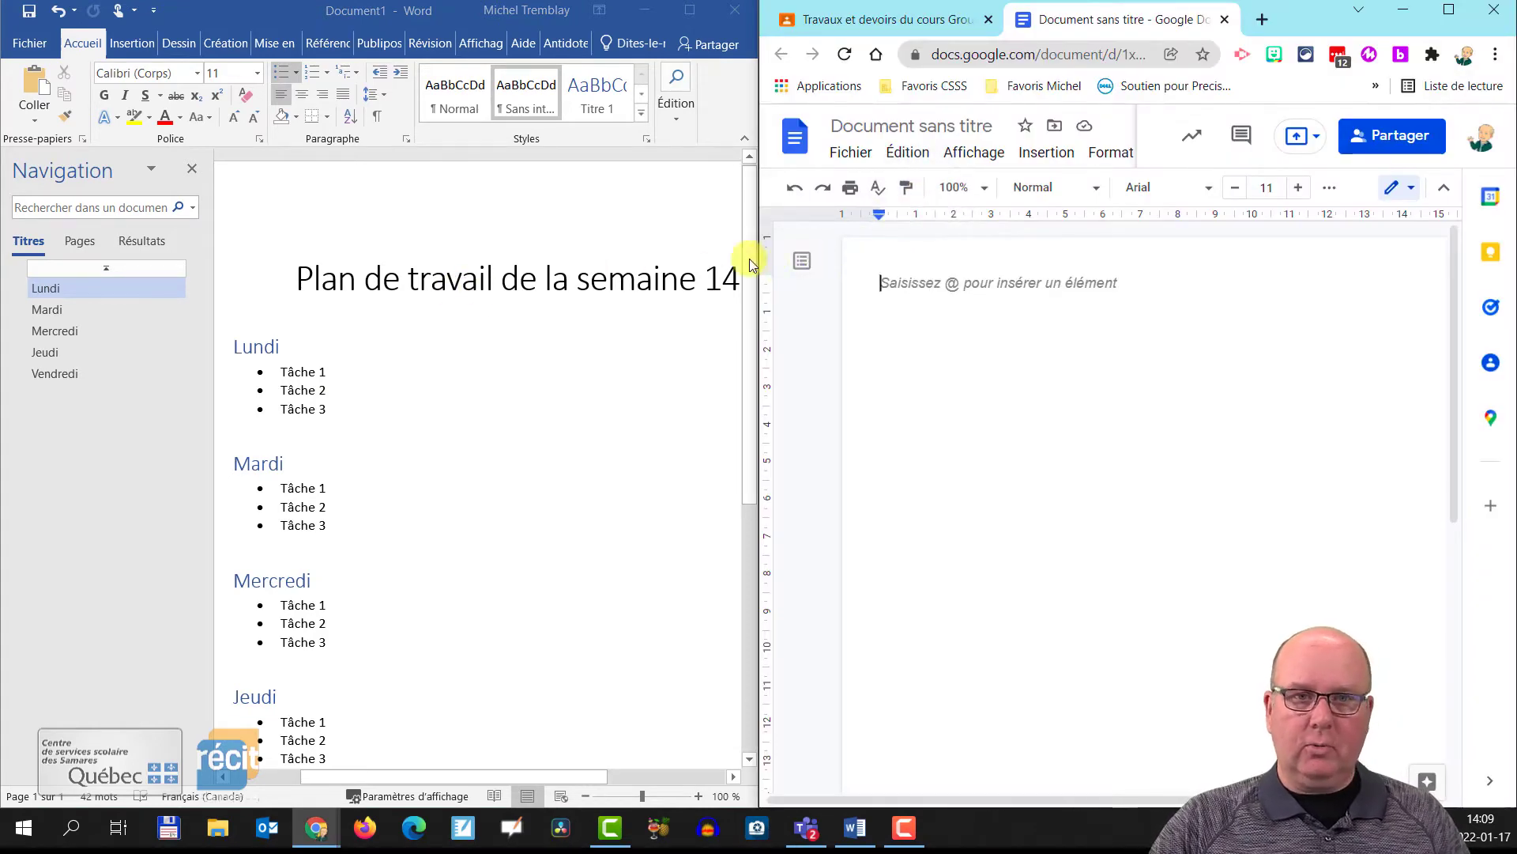
# Step: Copy the entire work plan from the Word document into the blank Google Docs document
pyautogui.click(349, 279)
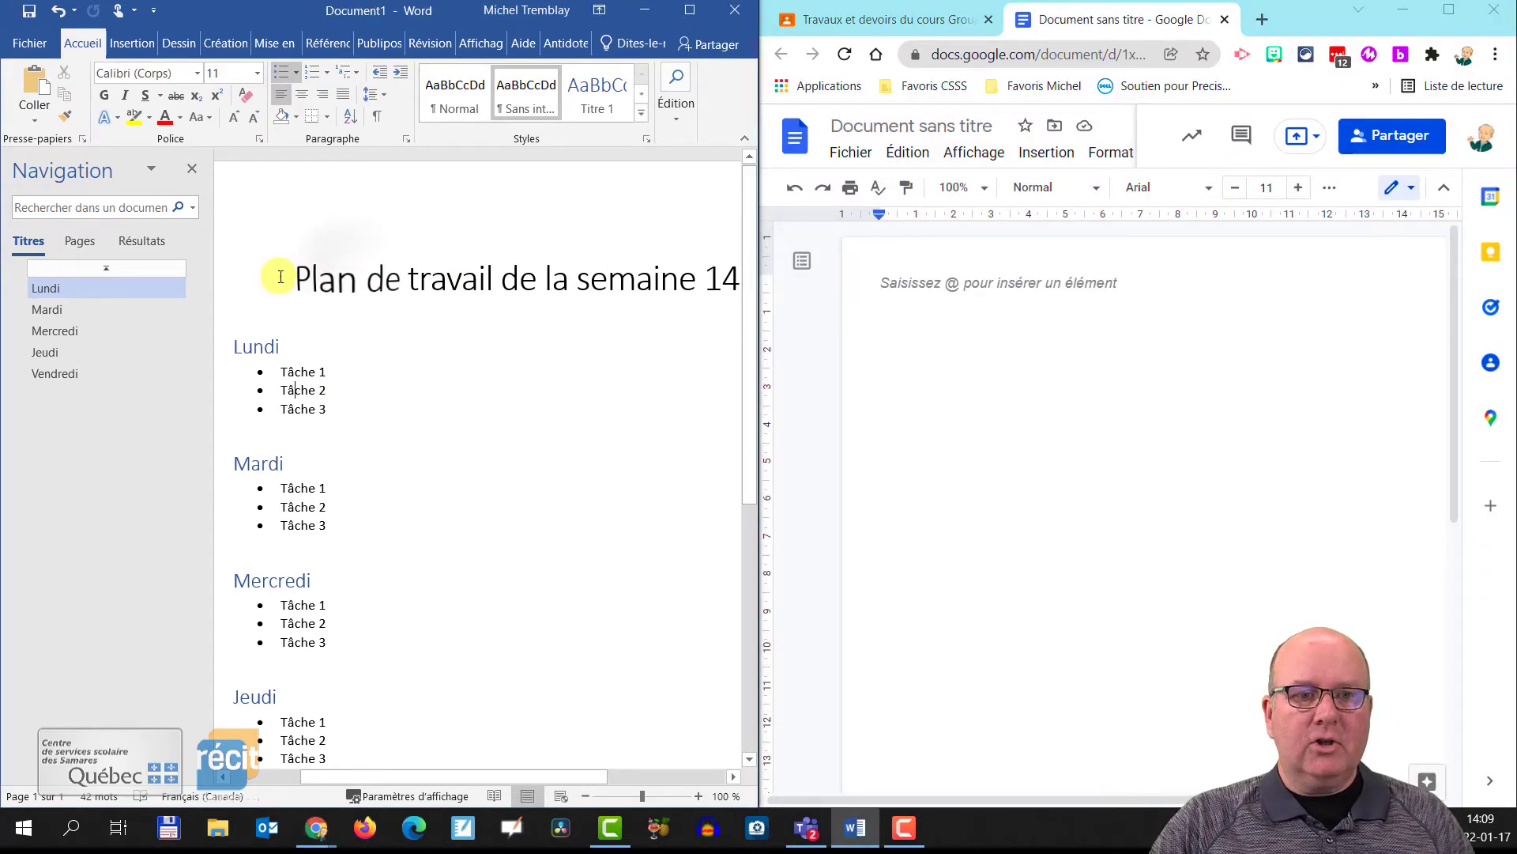
pyautogui.moveTo(277, 281); pyautogui.dragTo(355, 498)
pyautogui.click(1050, 332)
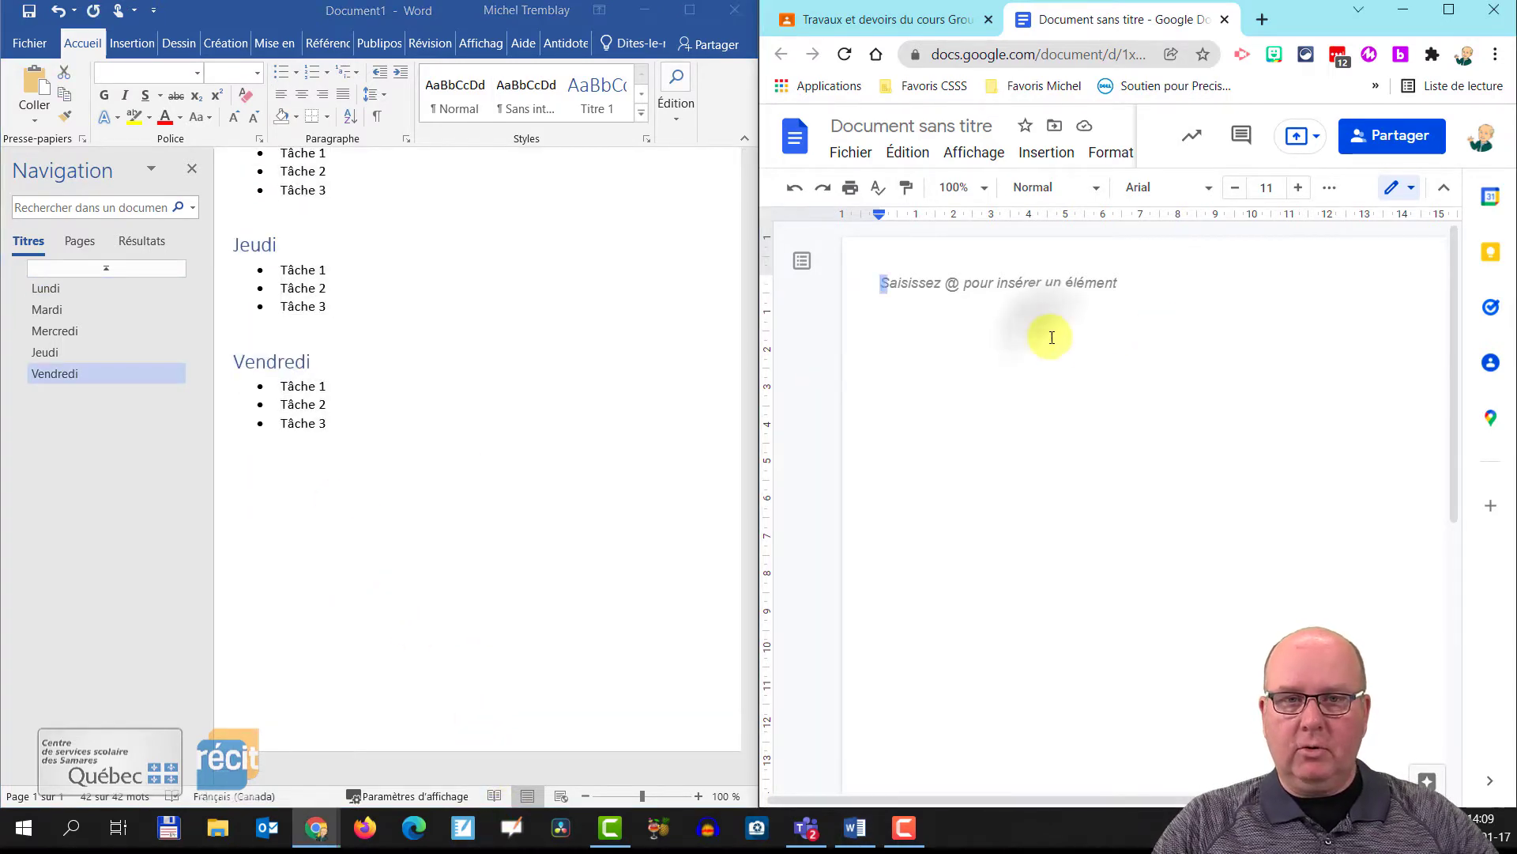
pyautogui.hotkey('ctrl', 'v')
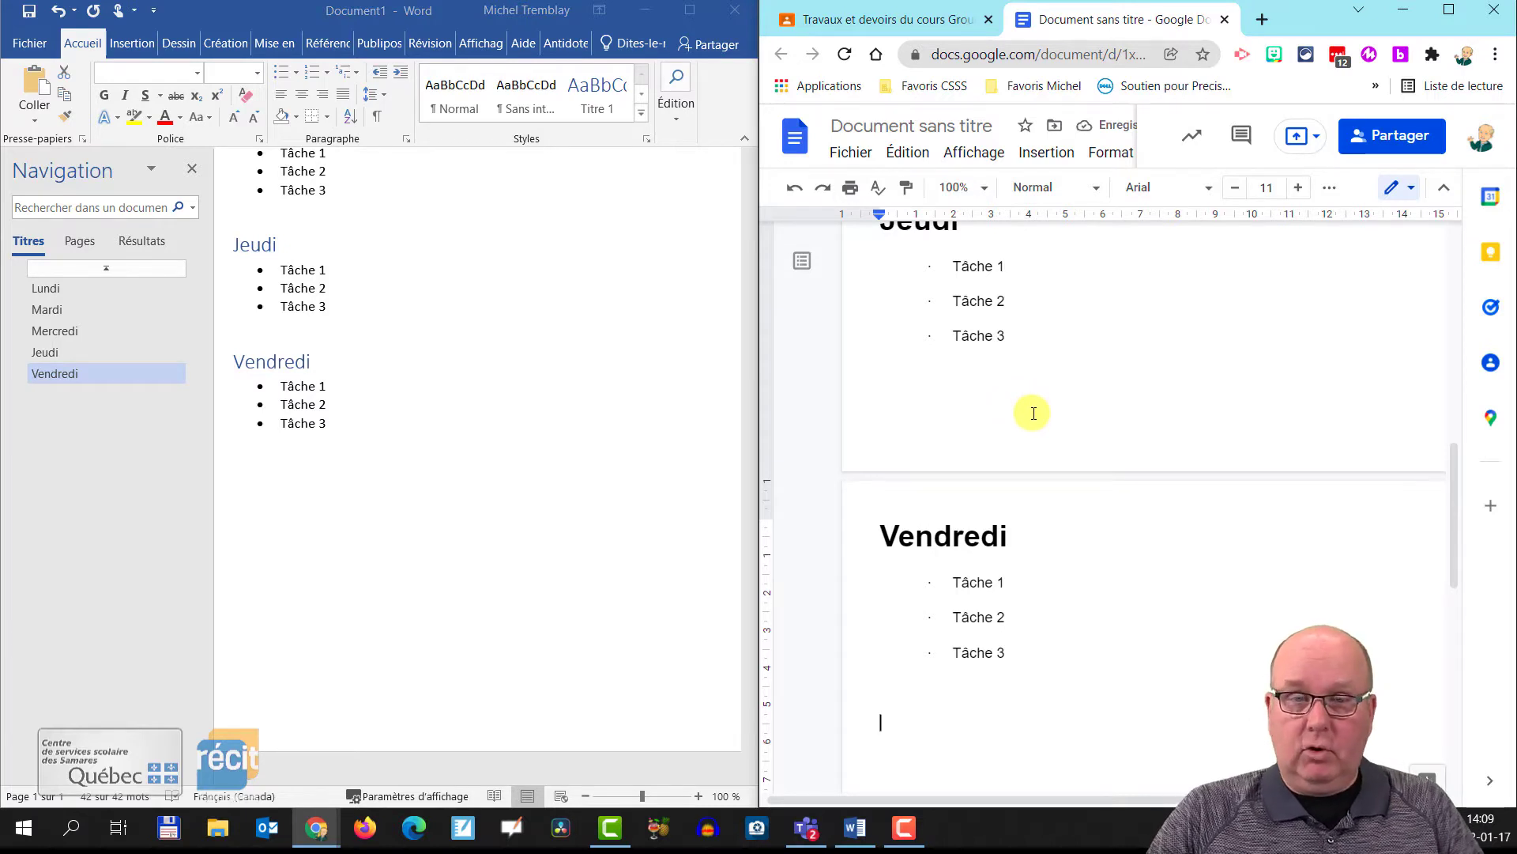
# Step: Apply the Titre style to the line "Plan de travail de la semaine 14" at the start of the Google document
pyautogui.scroll(10, 1032, 415)
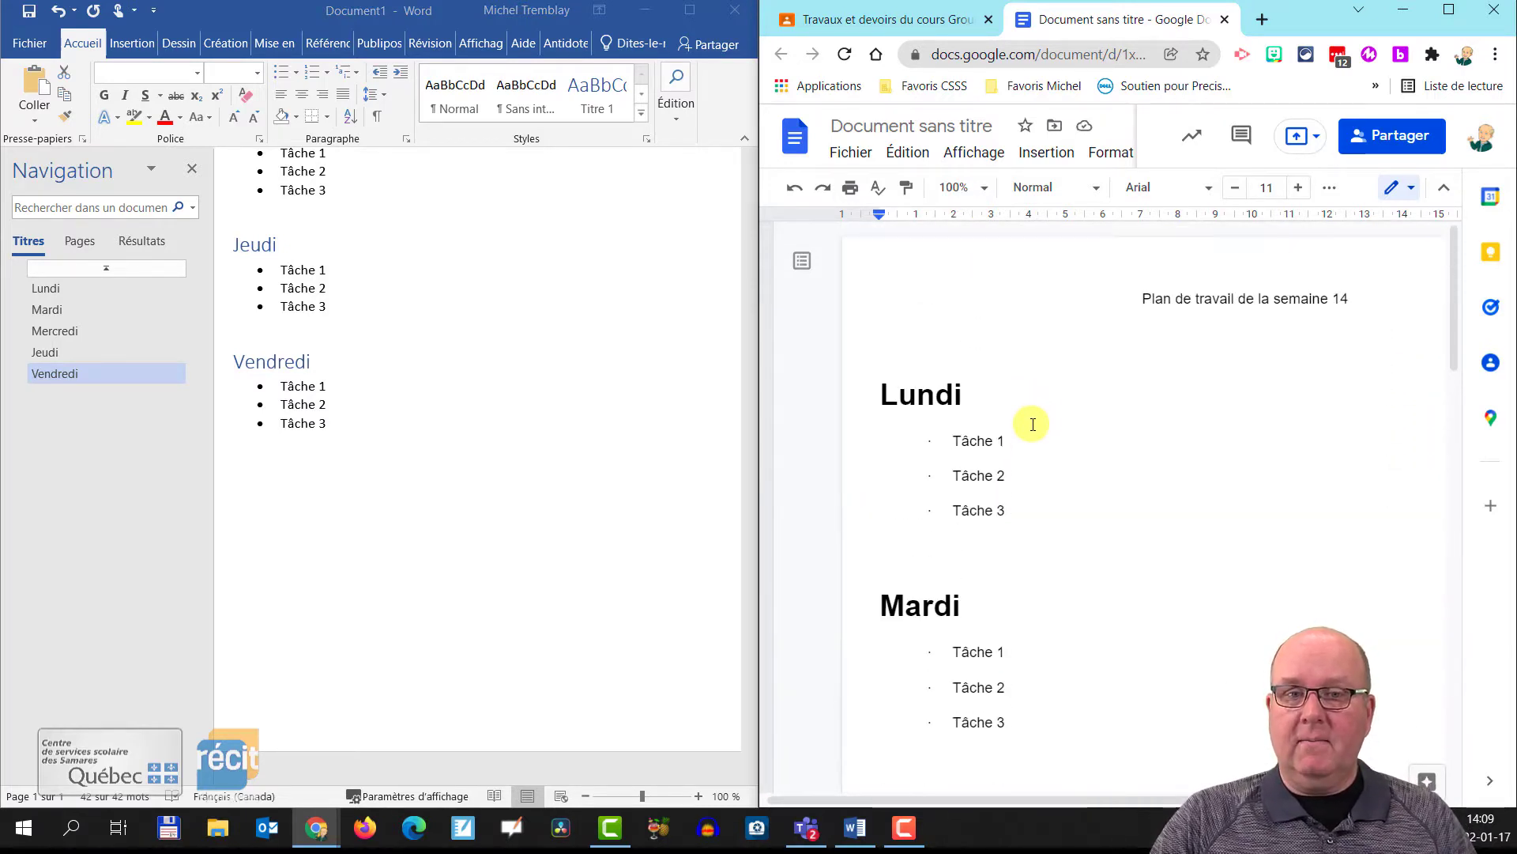
pyautogui.click(1151, 299)
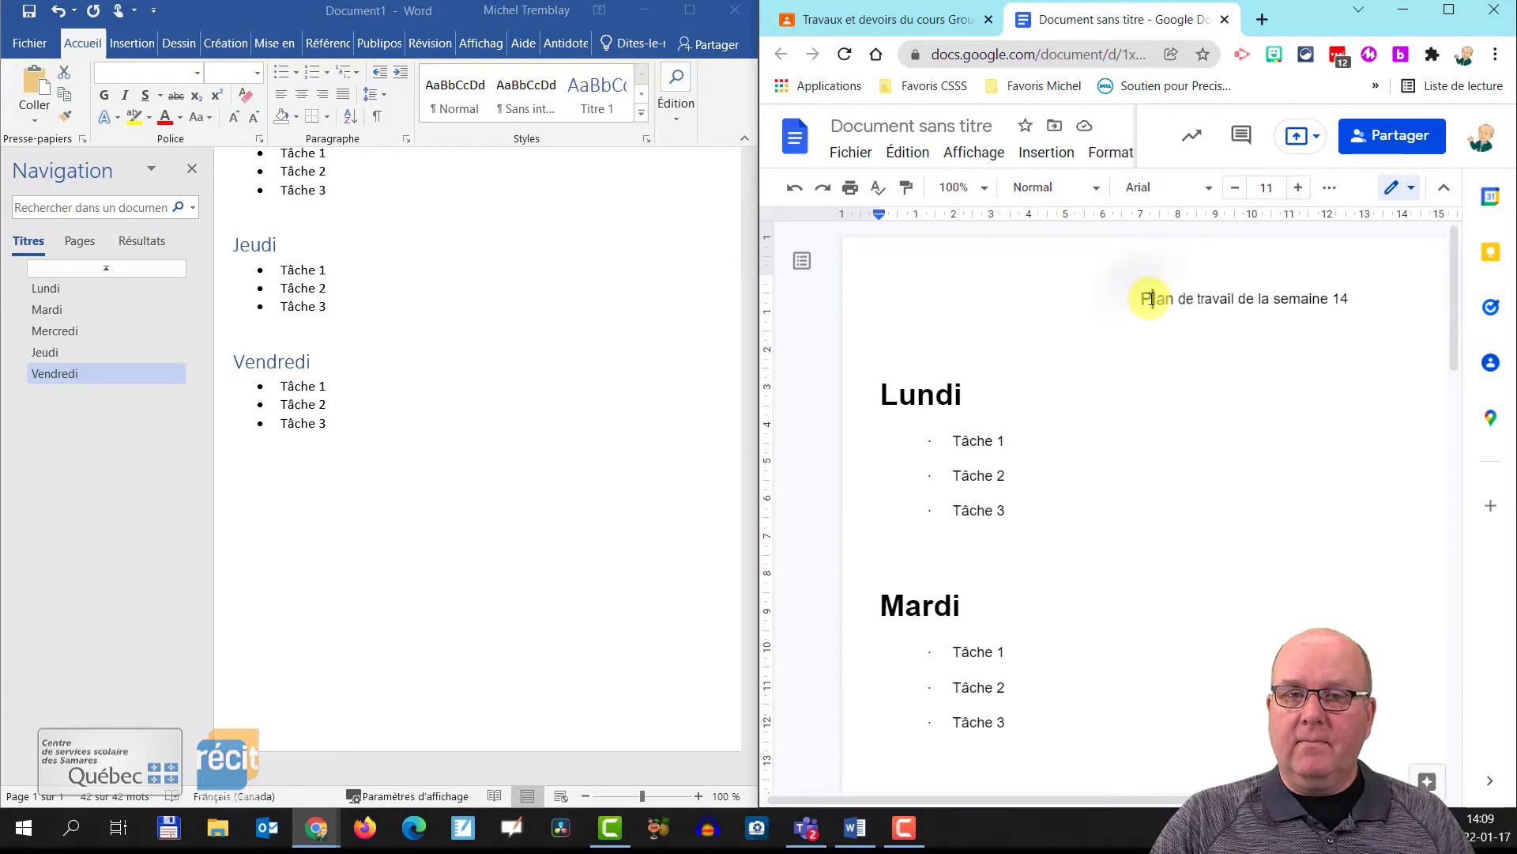
pyautogui.click(1042, 187)
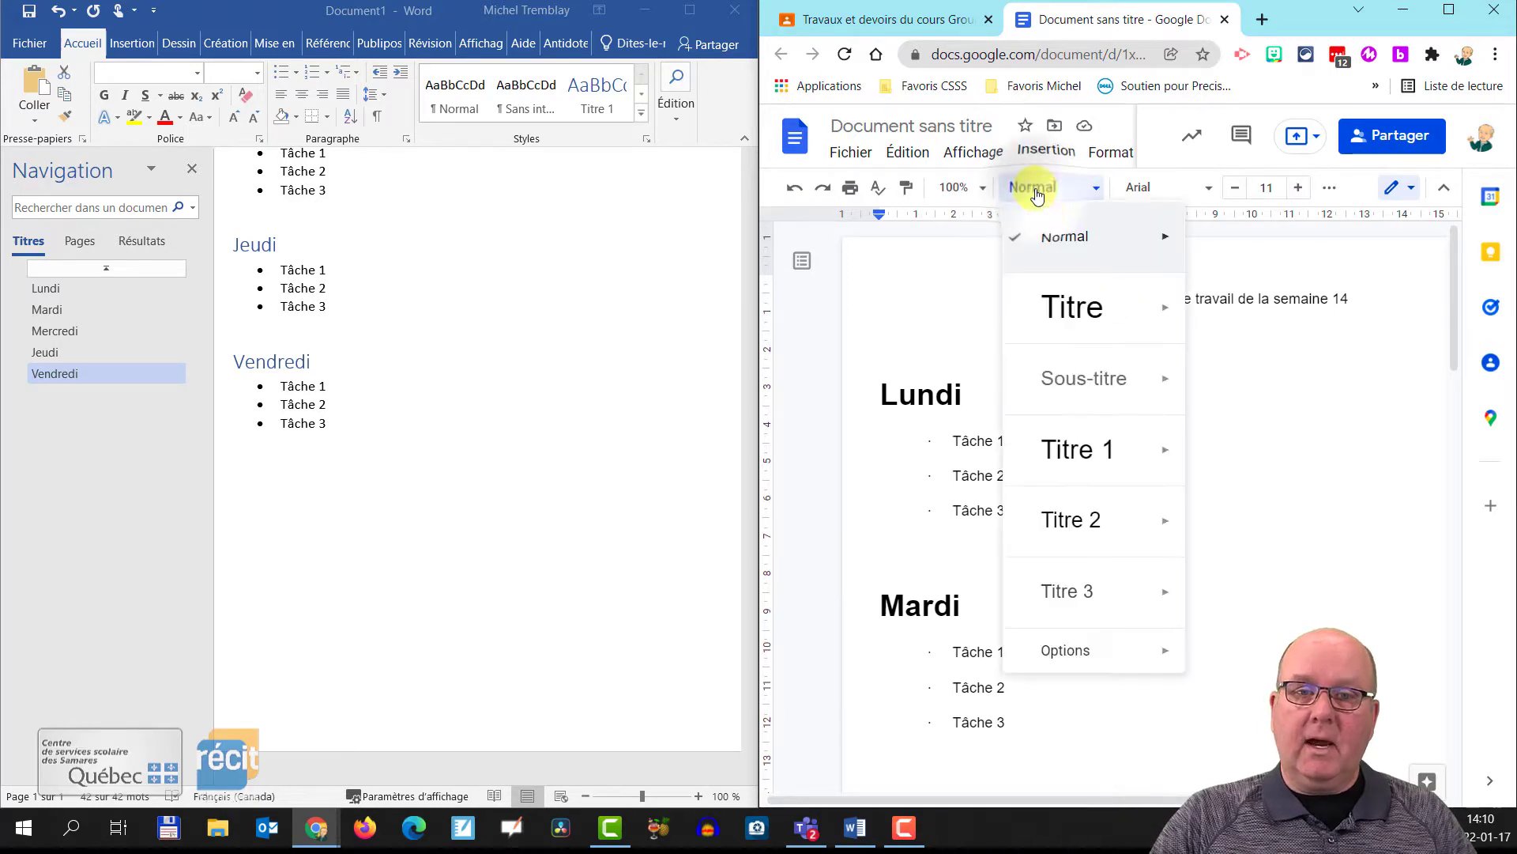
pyautogui.click(1080, 314)
# Step: Remove the blank lines before the Lundi, Mardi, Mercredi, Jeudi and Vendredi headings
pyautogui.scroll(-1, 964, 396)
pyautogui.click(889, 311)
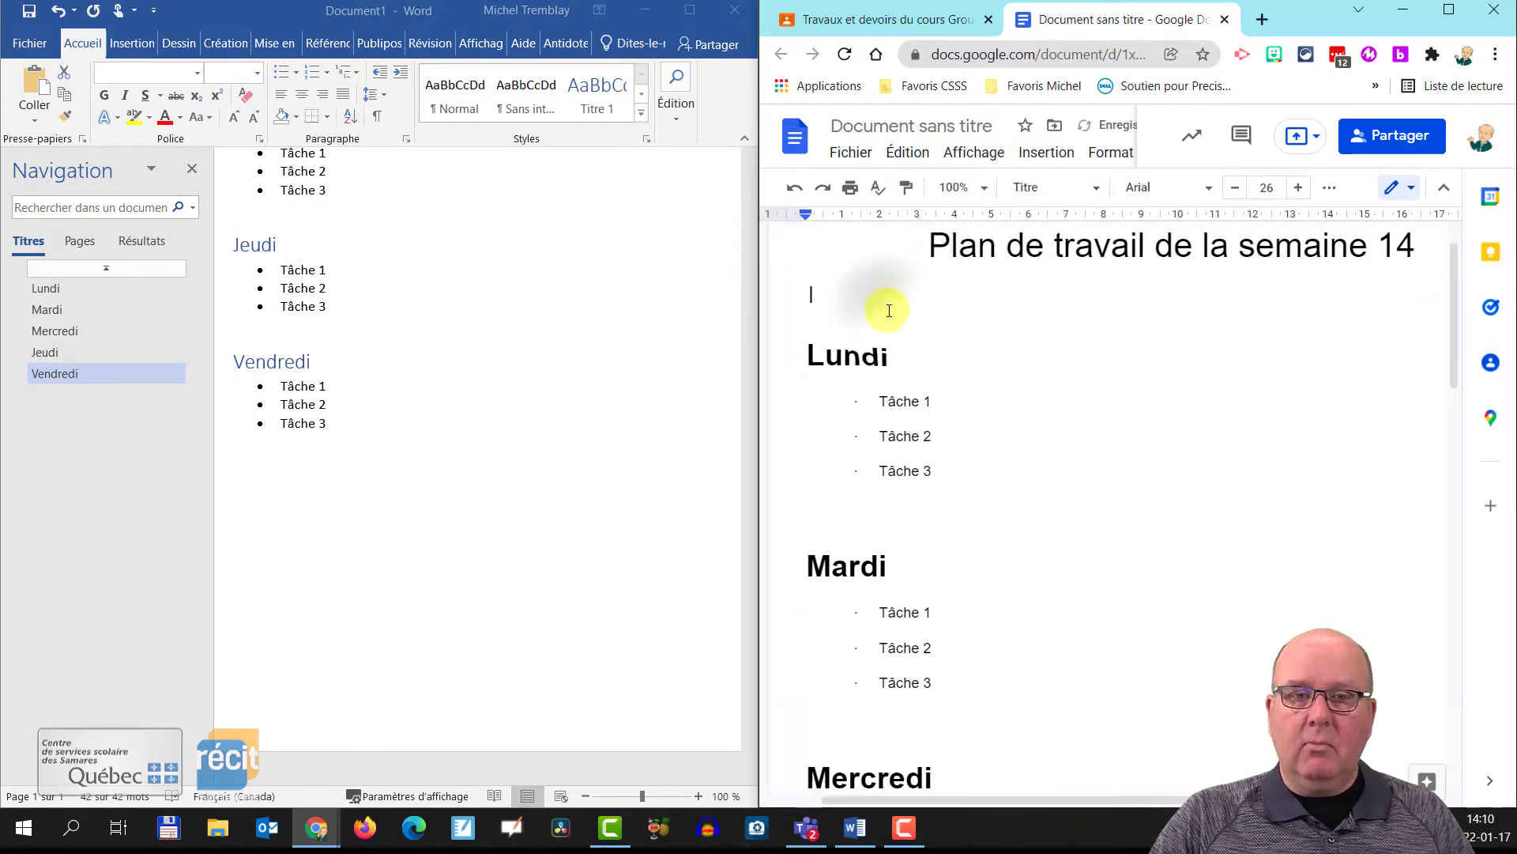
pyautogui.press('BackSpace')
pyautogui.click(826, 473)
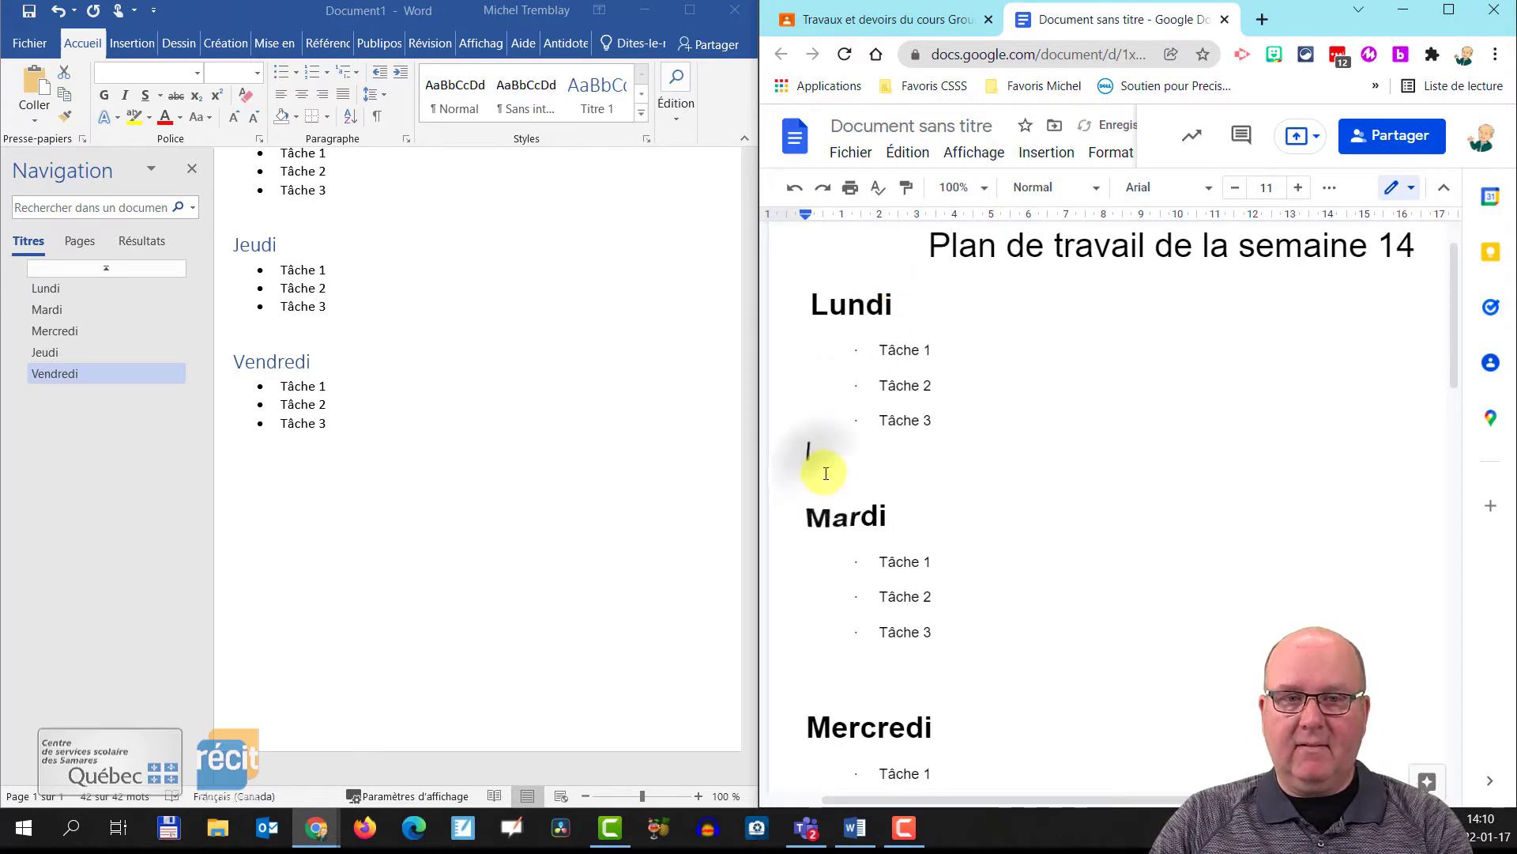
pyautogui.press('Delete')
pyautogui.click(850, 620)
pyautogui.press('Delete')
pyautogui.scroll(-1, 865, 680)
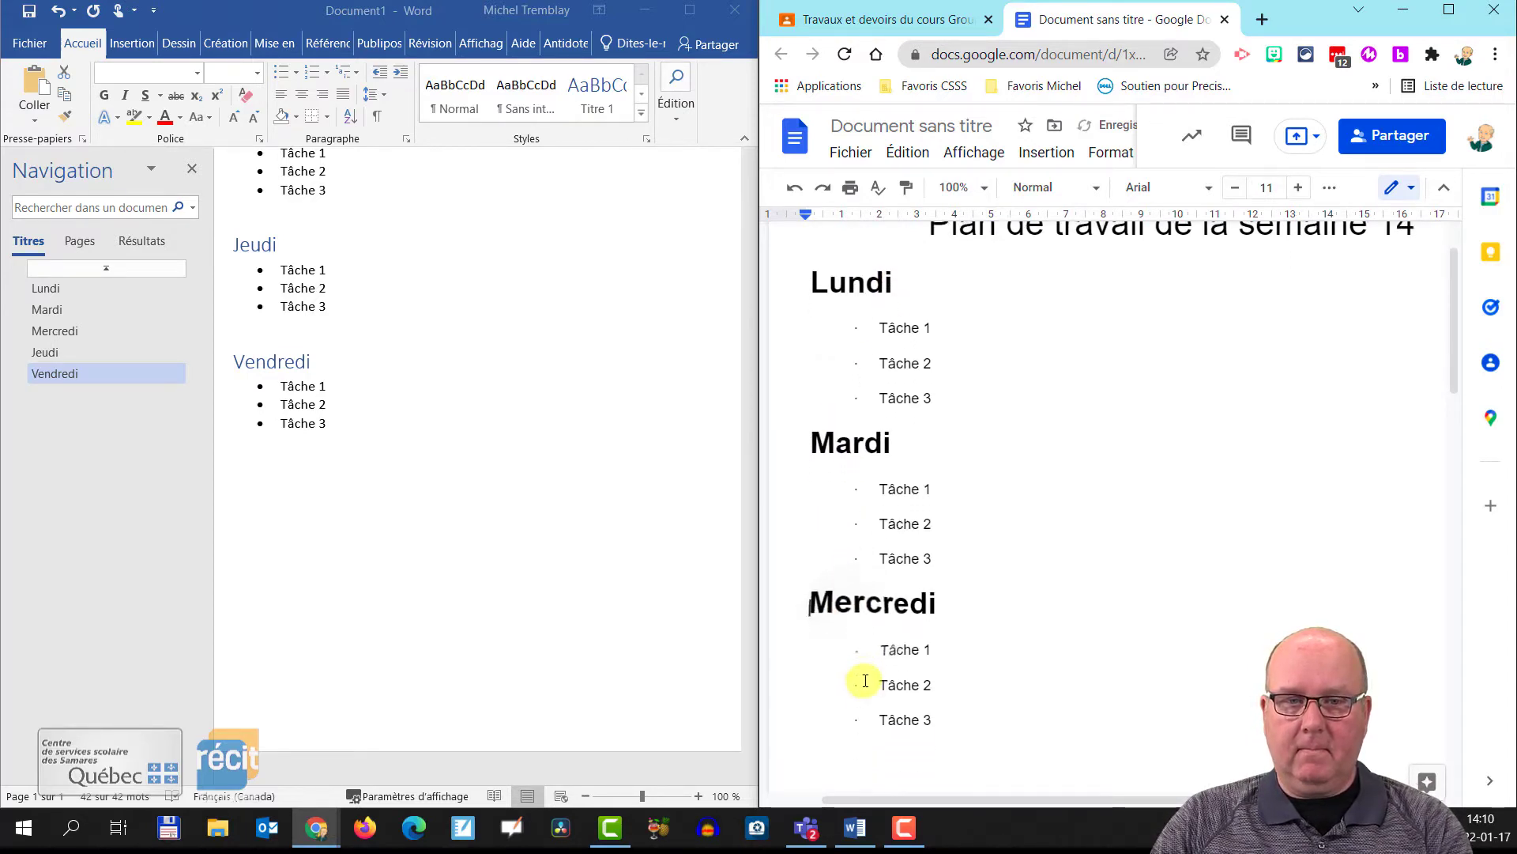
pyautogui.click(830, 647)
pyautogui.press('Delete')
pyautogui.scroll(-3, 844, 650)
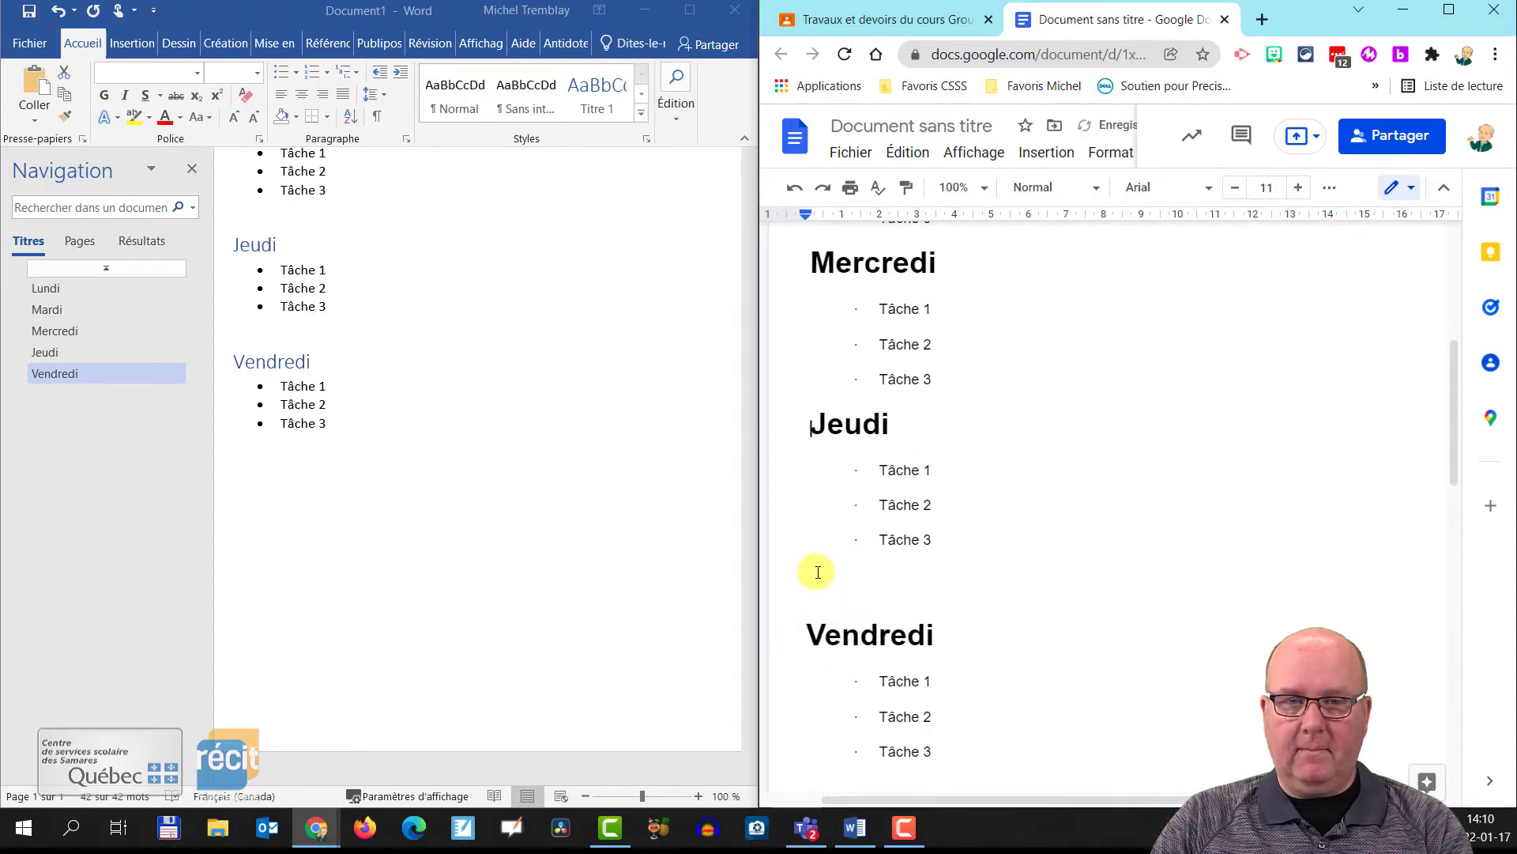
pyautogui.click(822, 579)
pyautogui.press('Delete')
# Step: Name the Google document "Plan de travail de la semaine 14" and close it to return to the Classroom post
pyautogui.scroll(3, 949, 585)
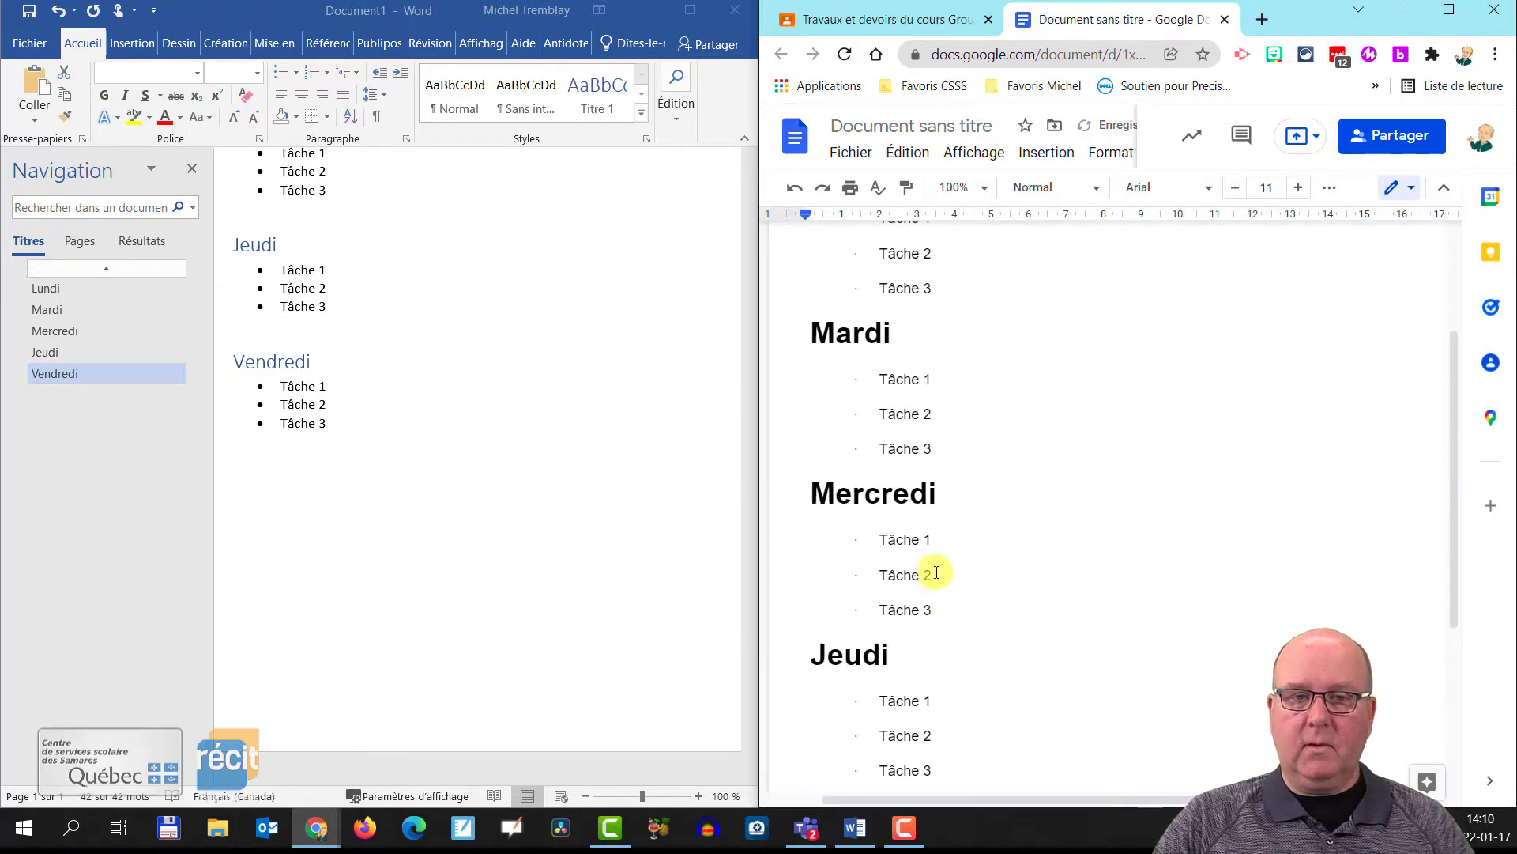
pyautogui.scroll(5, 901, 356)
pyautogui.click(877, 125)
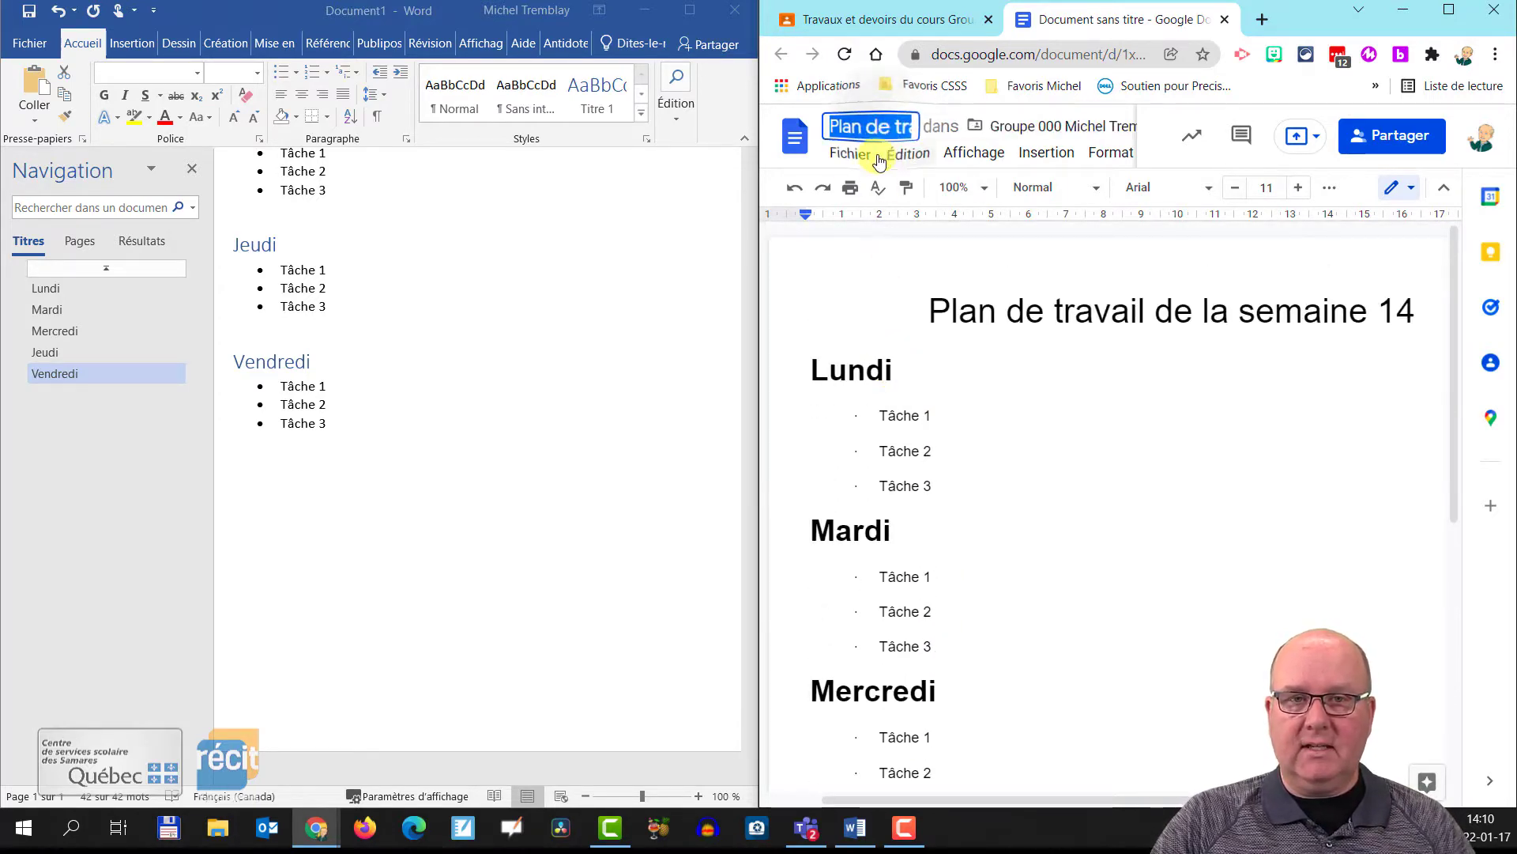
pyautogui.click(773, 155)
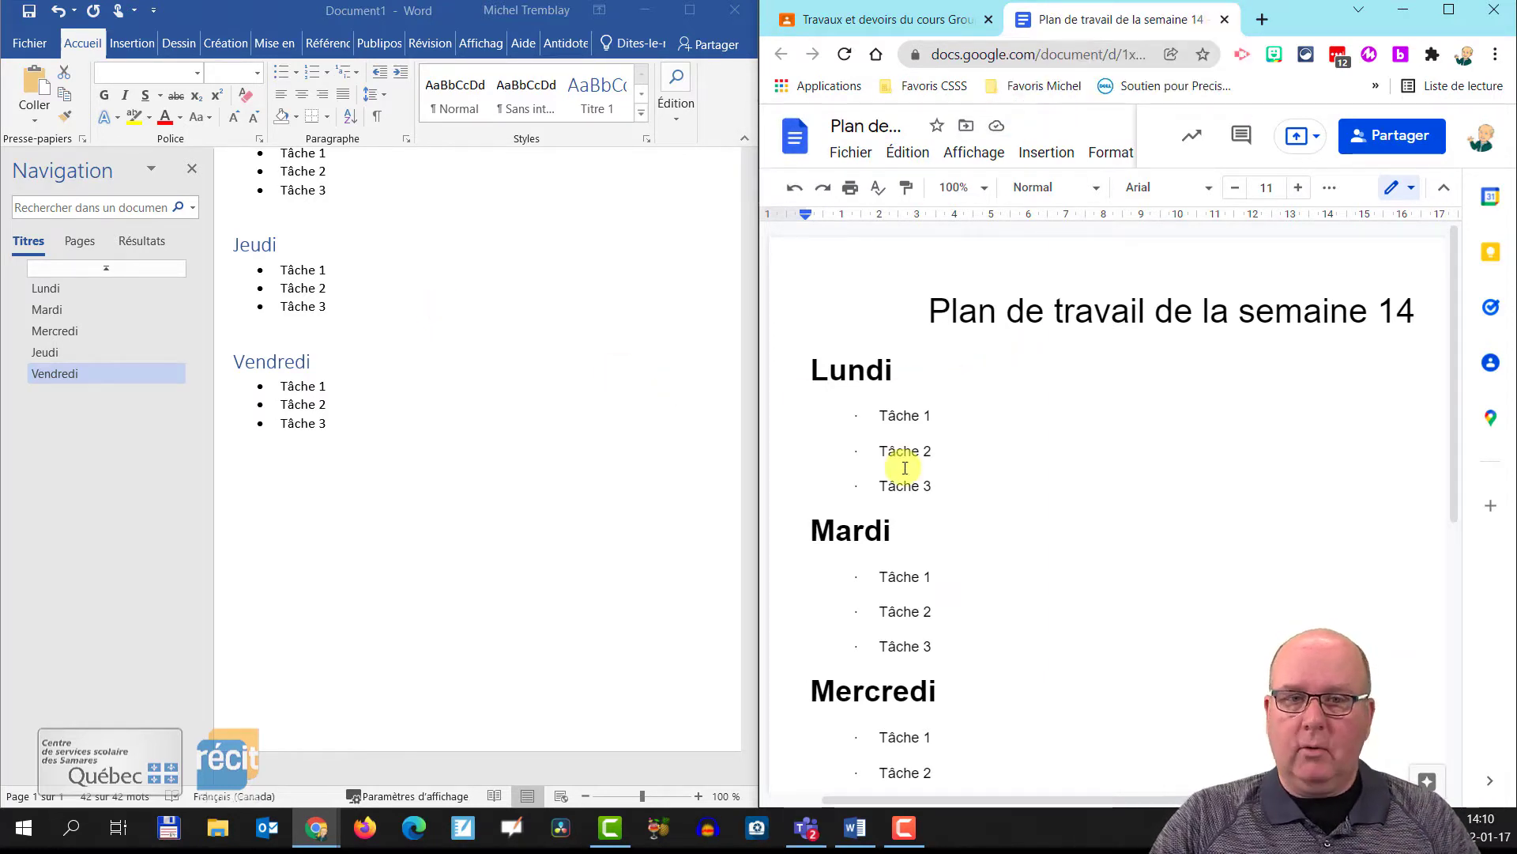
pyautogui.click(1224, 19)
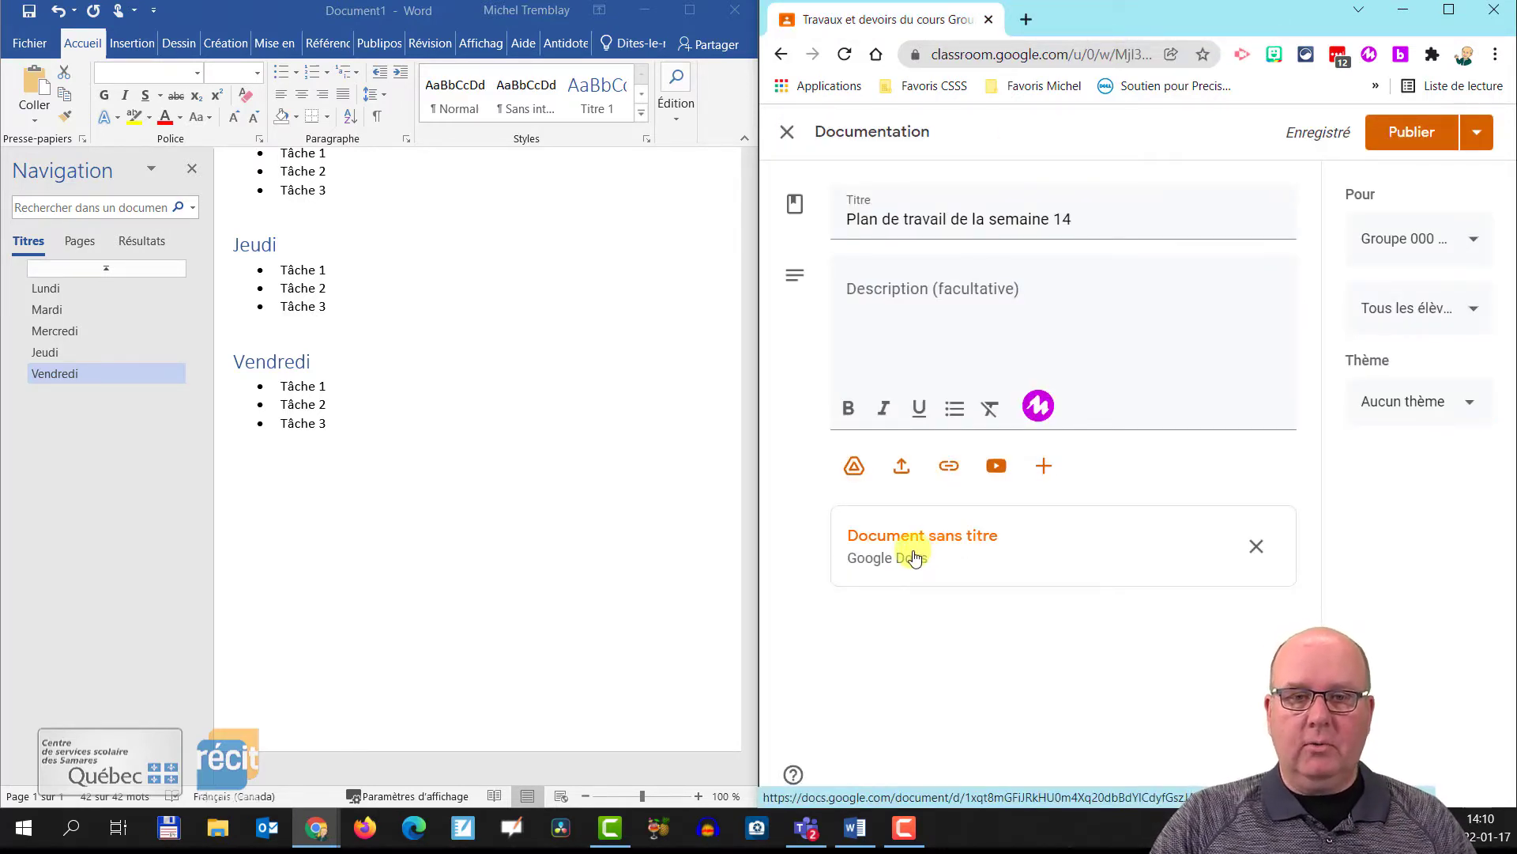
# Step: Assign the Semaine 14 theme to the "Plan de travail de la semaine 14" documentation post and publish it
pyautogui.click(1447, 9)
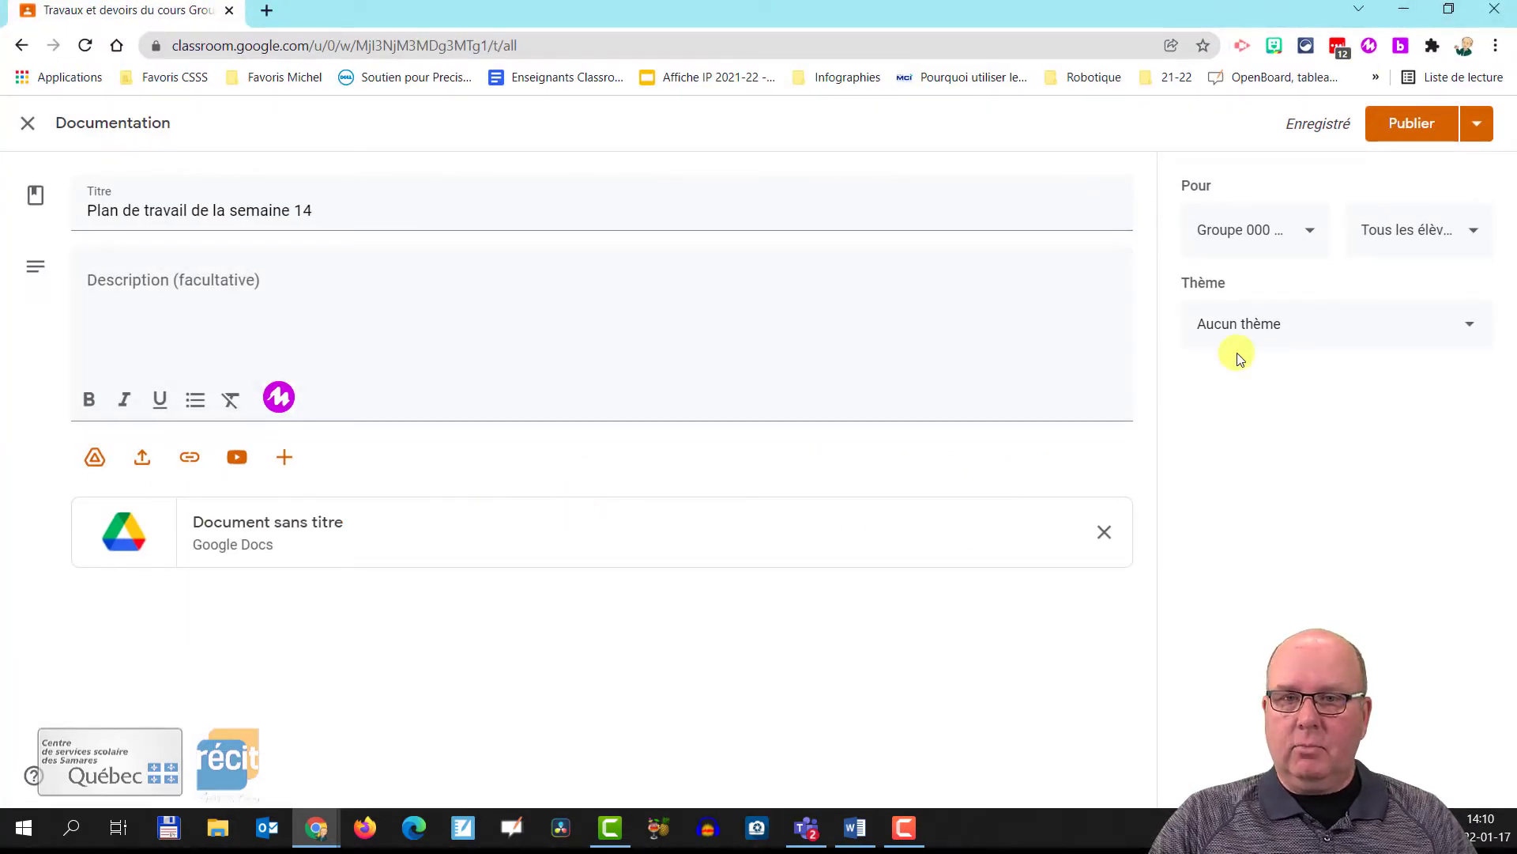
pyautogui.click(1330, 329)
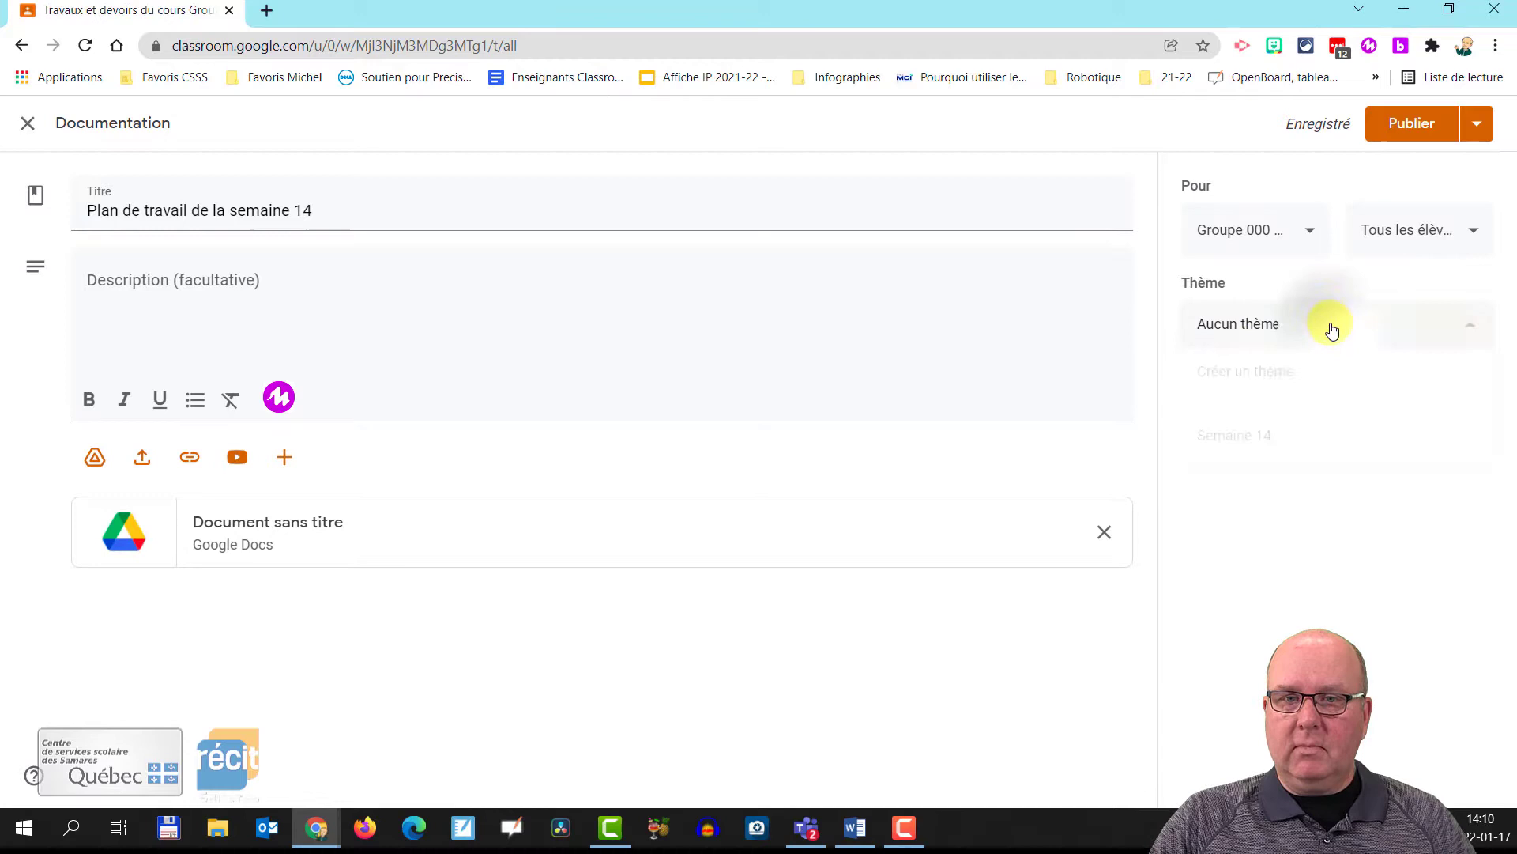
pyautogui.click(1260, 443)
pyautogui.click(1414, 124)
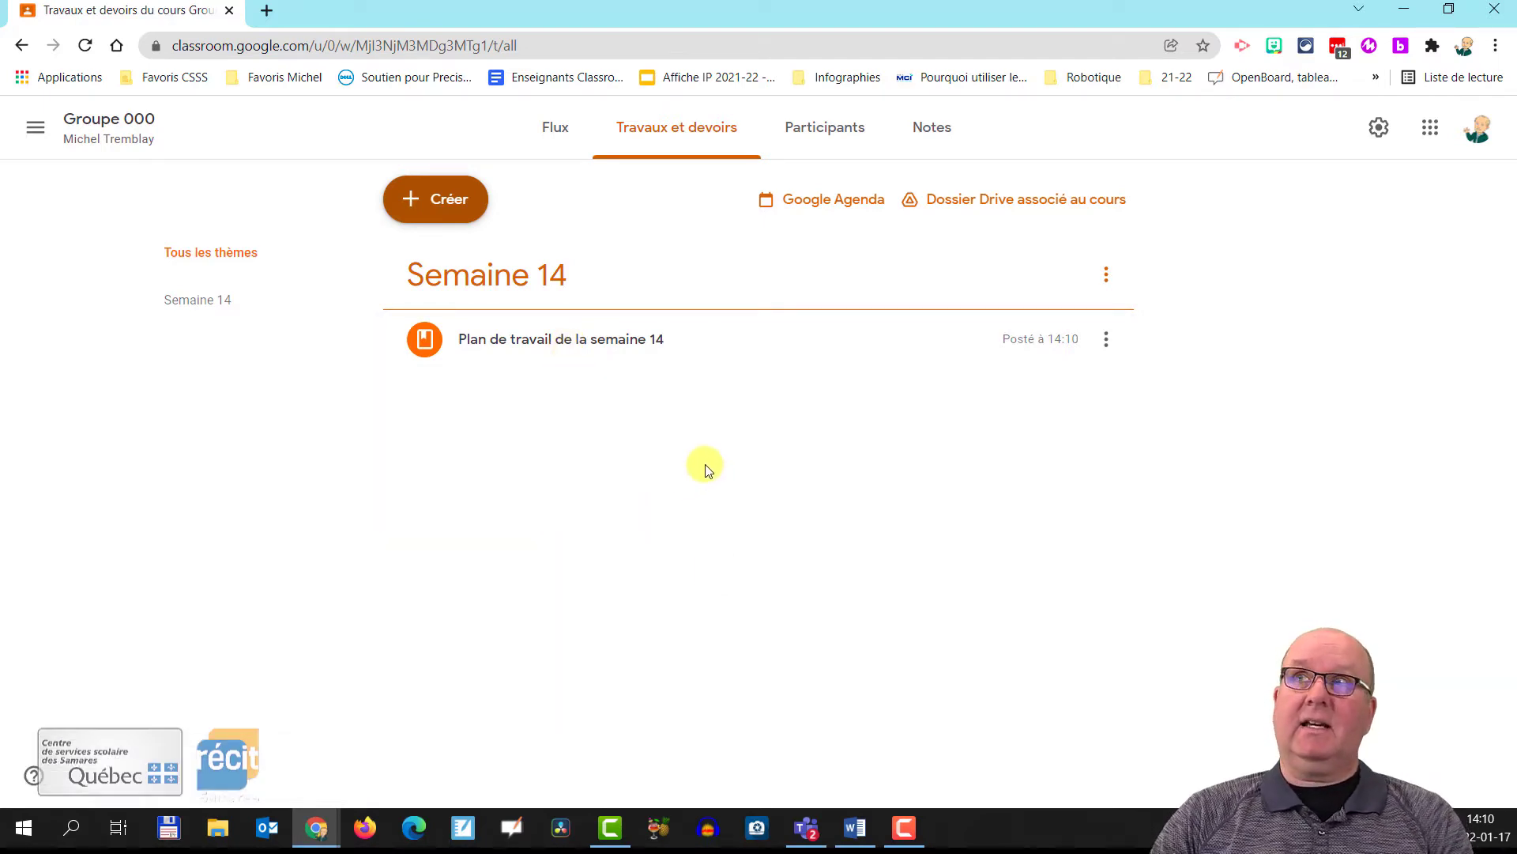
# Step: Open the Google document attached to the published post to check it, and put the Word window away
pyautogui.click(566, 340)
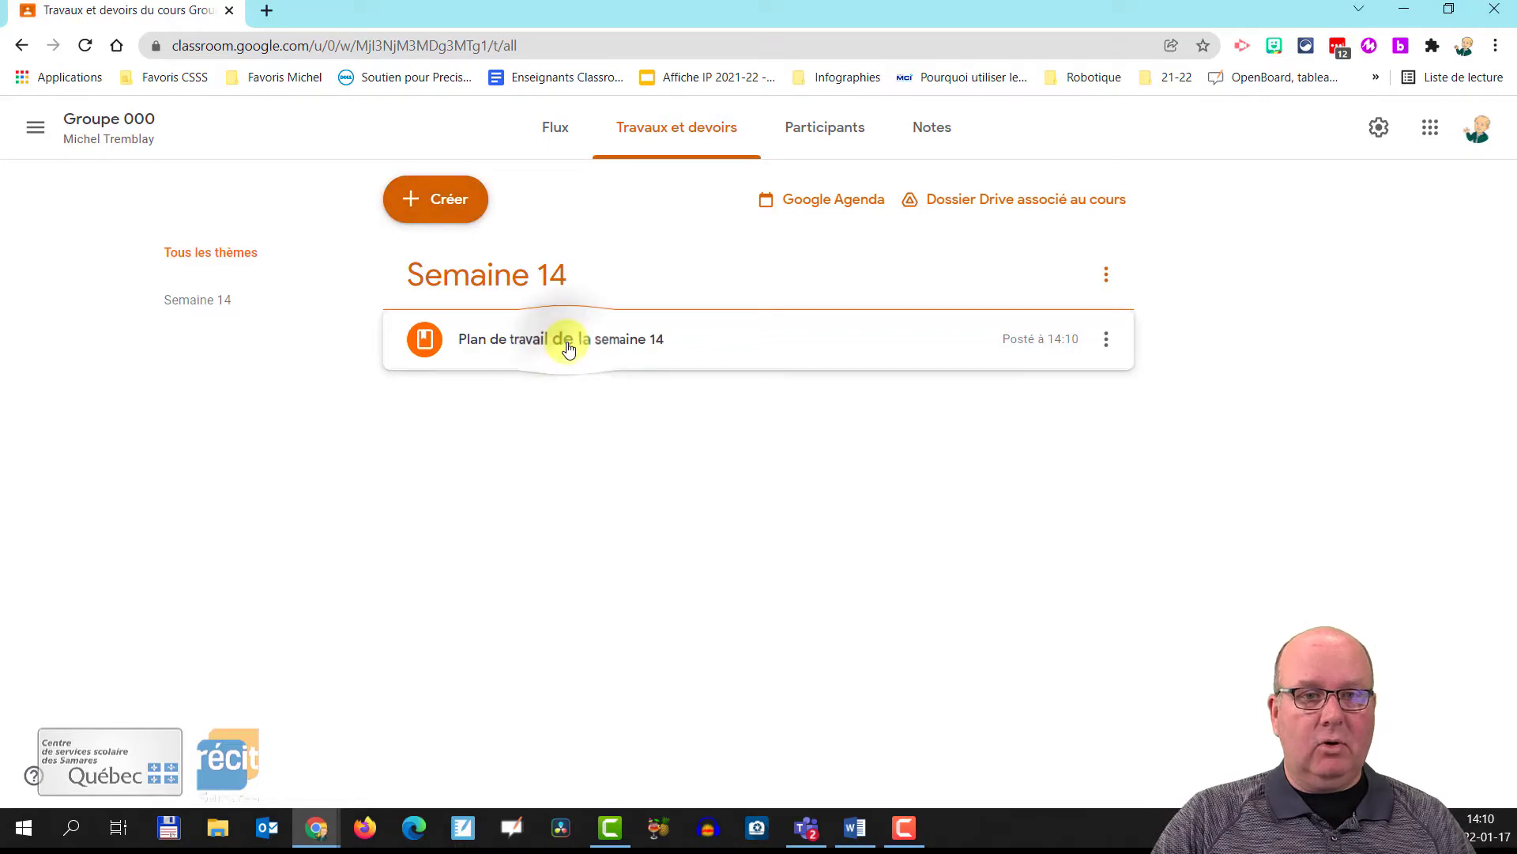
pyautogui.click(512, 477)
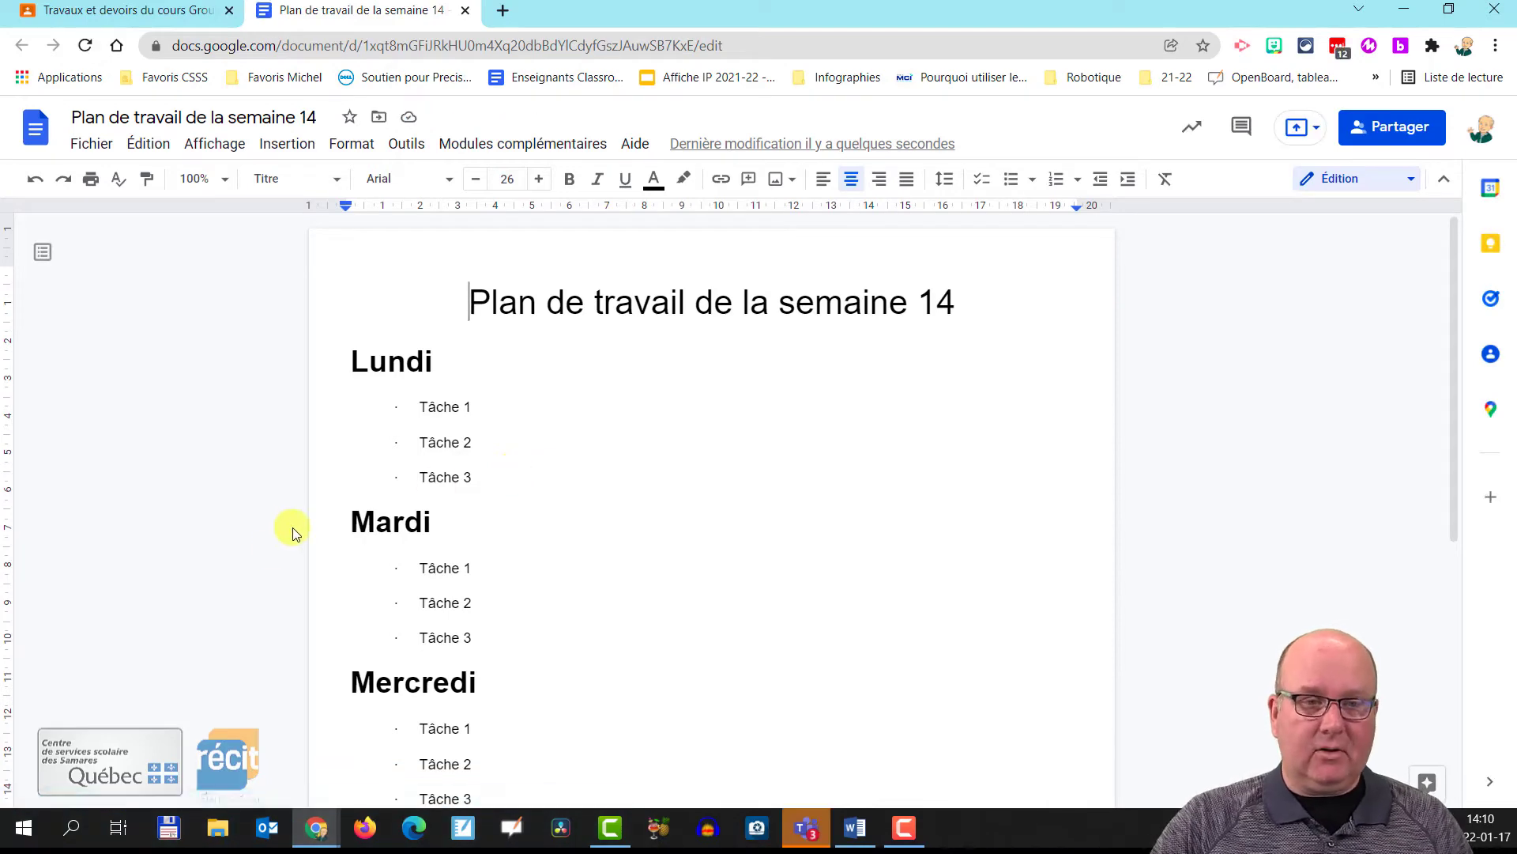
pyautogui.click(858, 843)
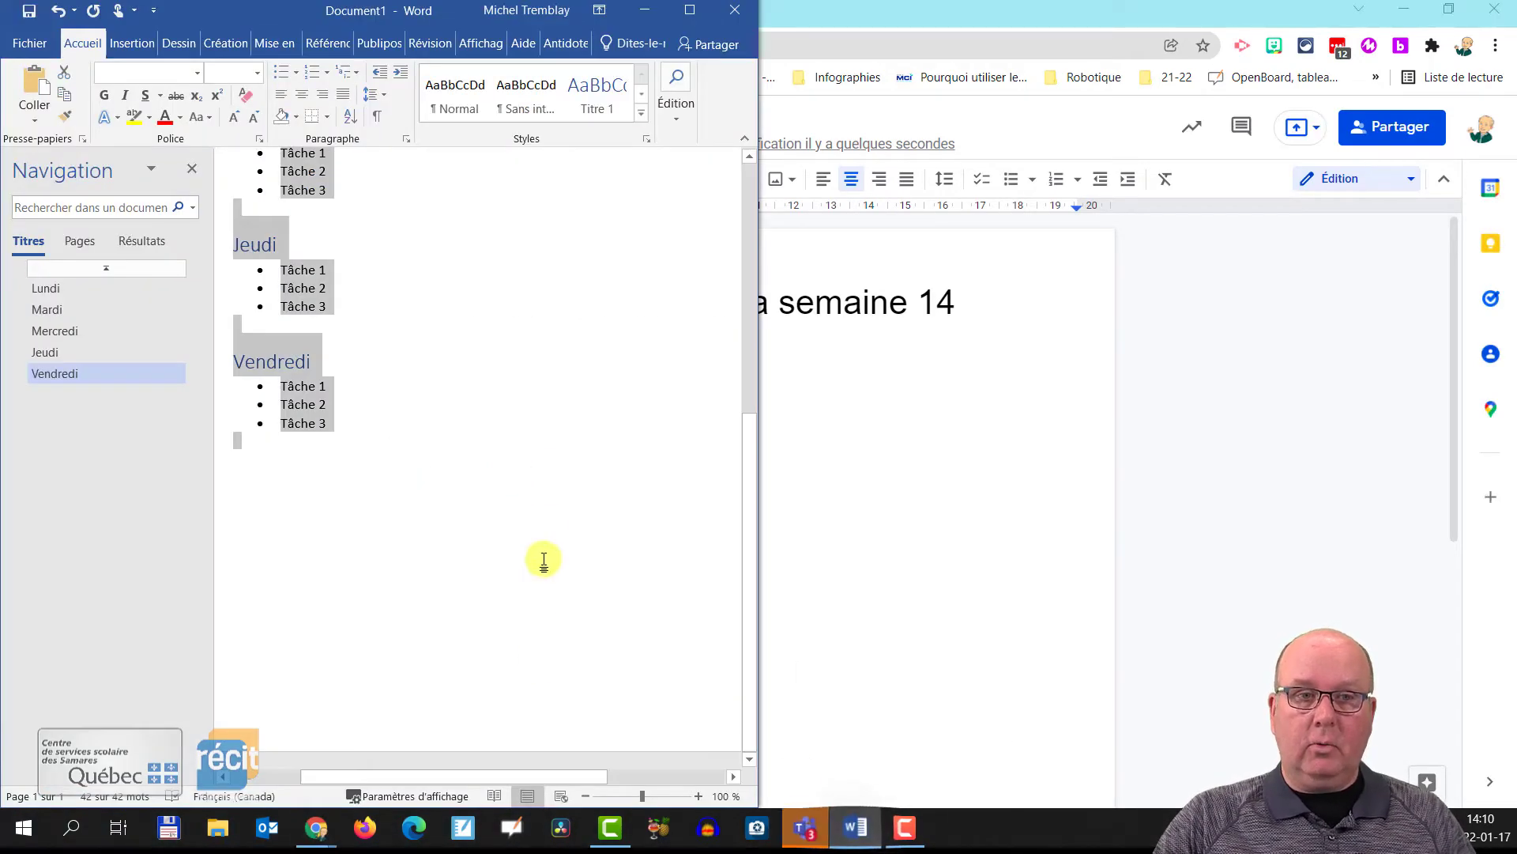
pyautogui.doubleClick(250, 11)
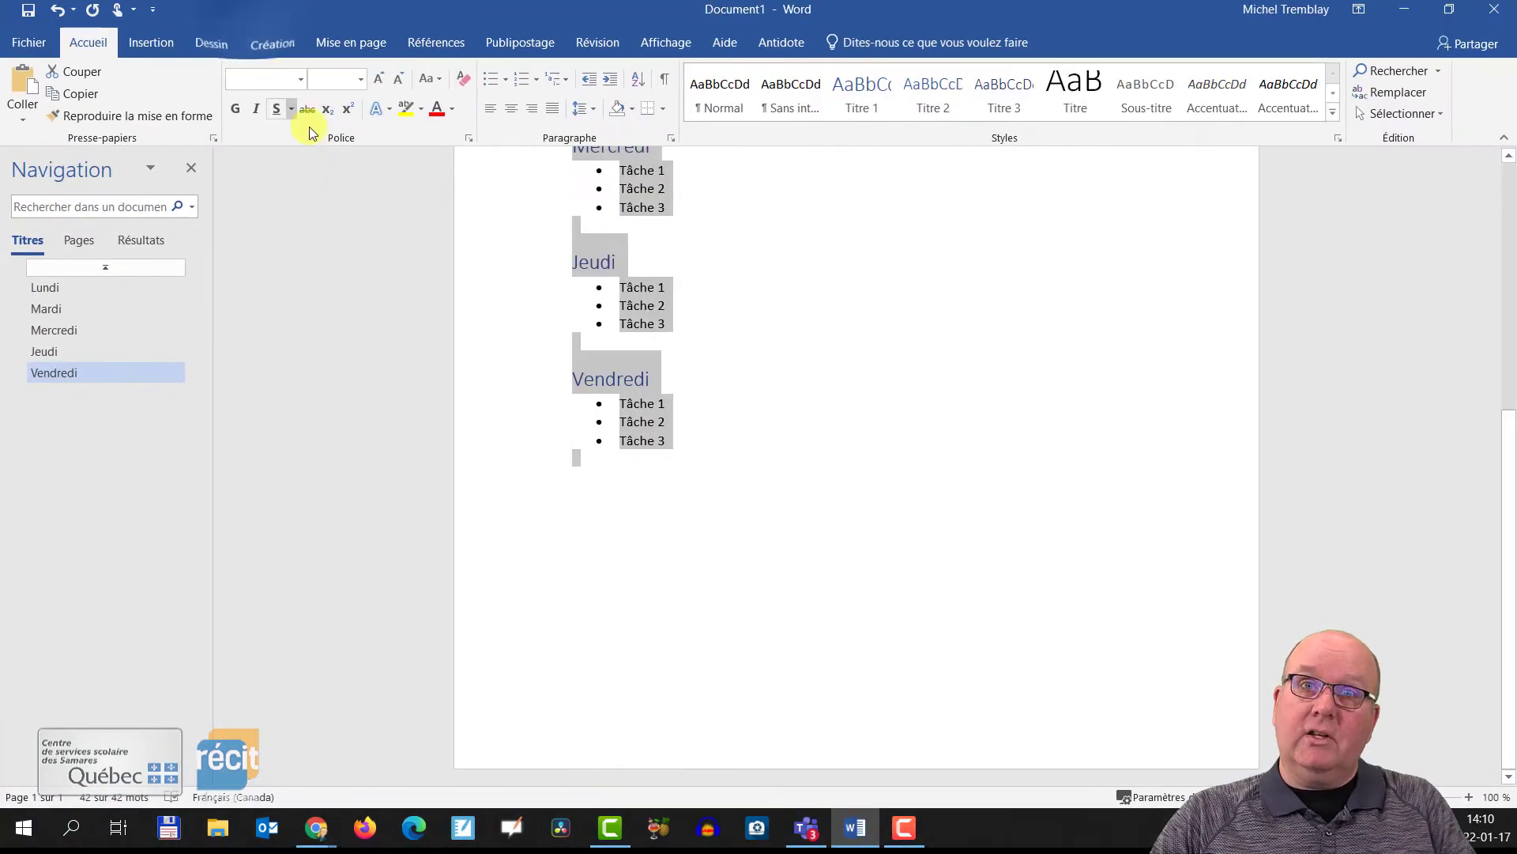
pyautogui.click(1404, 11)
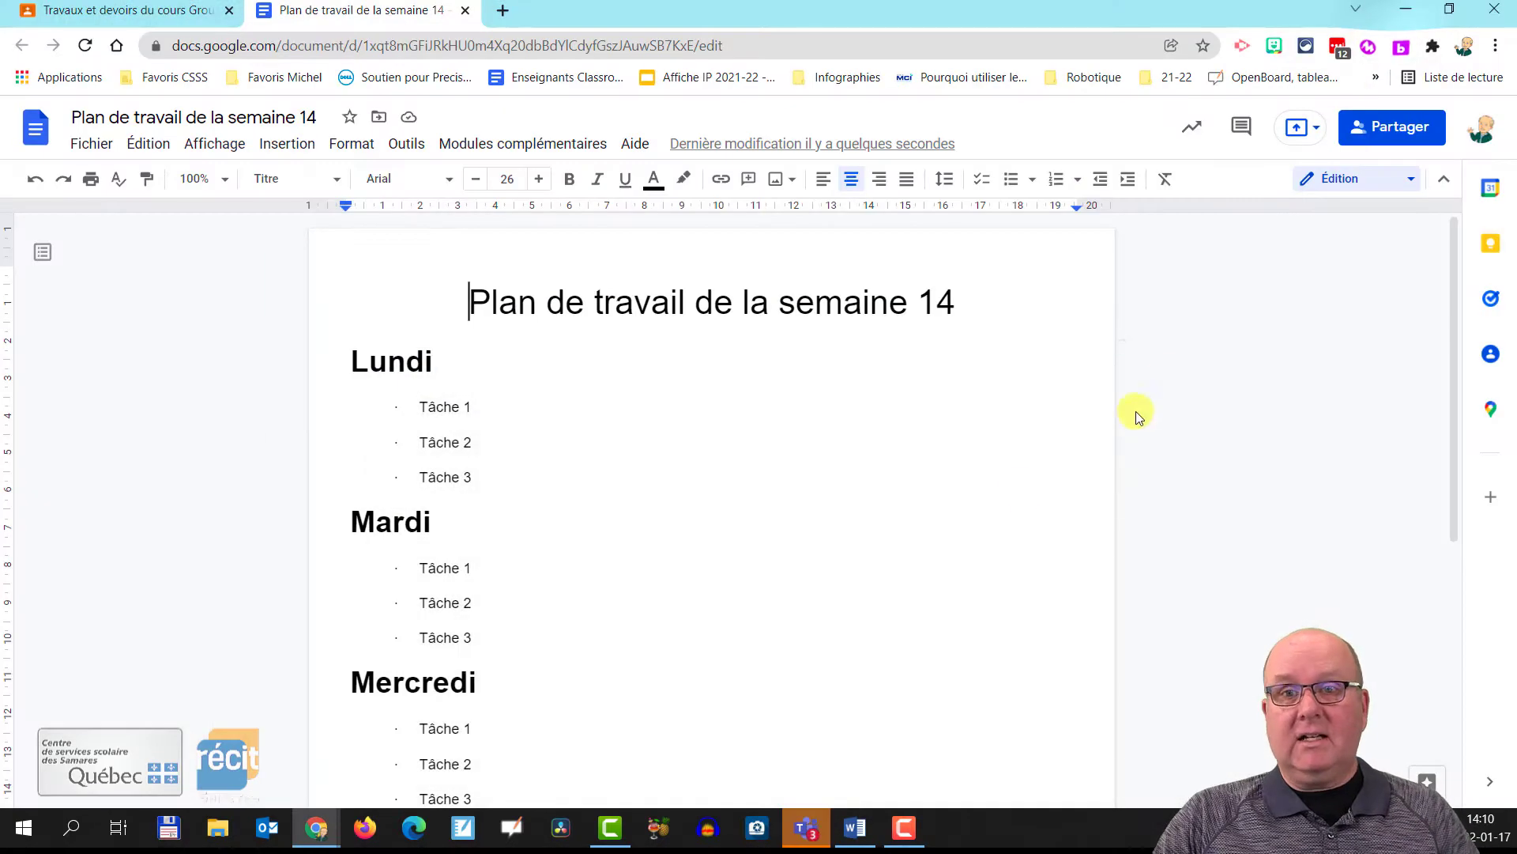
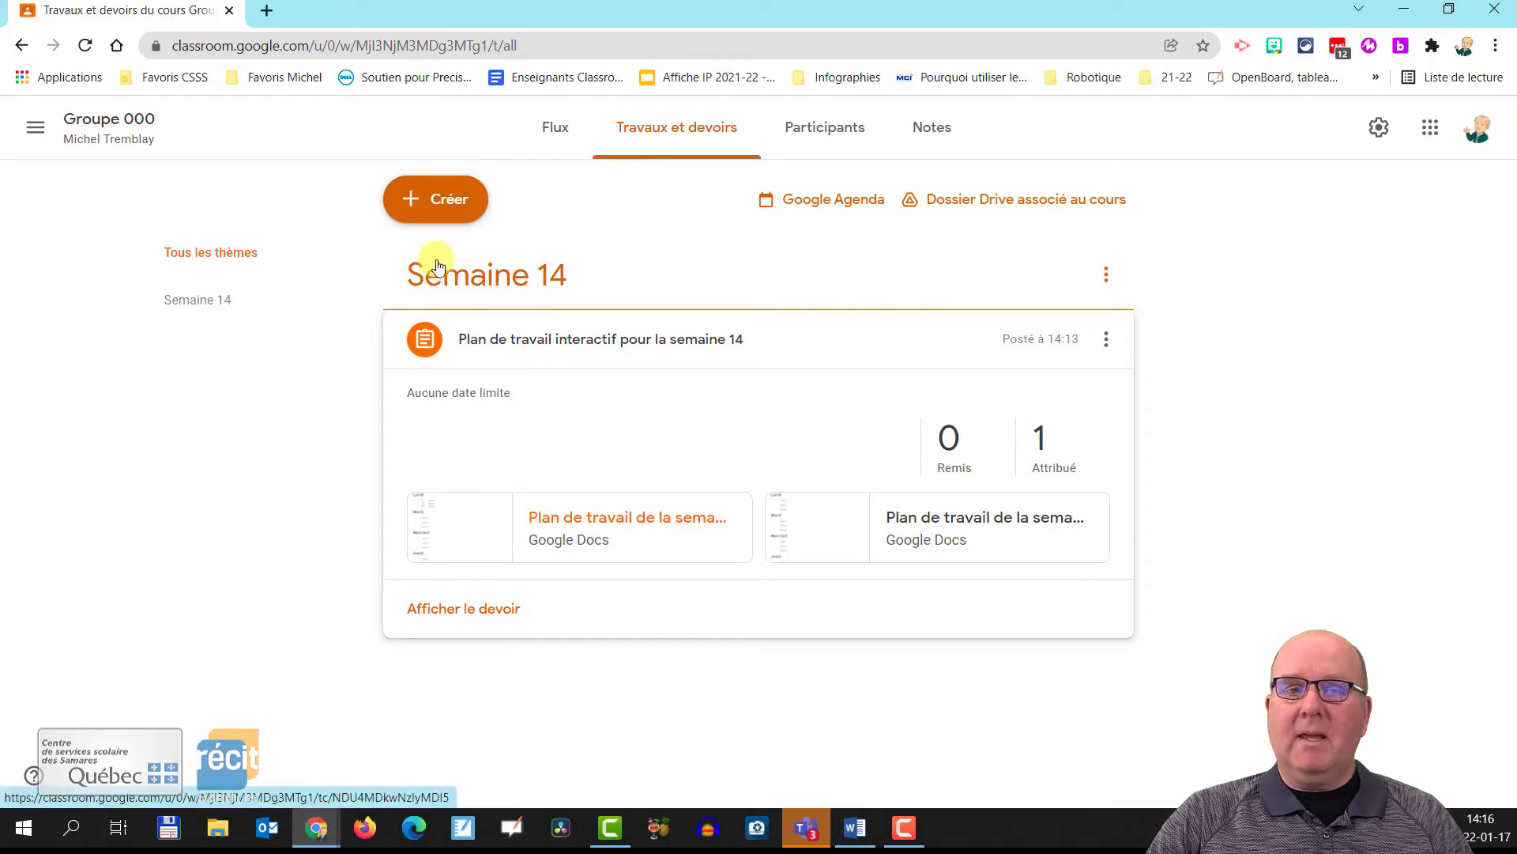
# Step: Create a Devoir titled "Lecture et preuve de lecture" with the instructions "abc..."
pyautogui.click(429, 204)
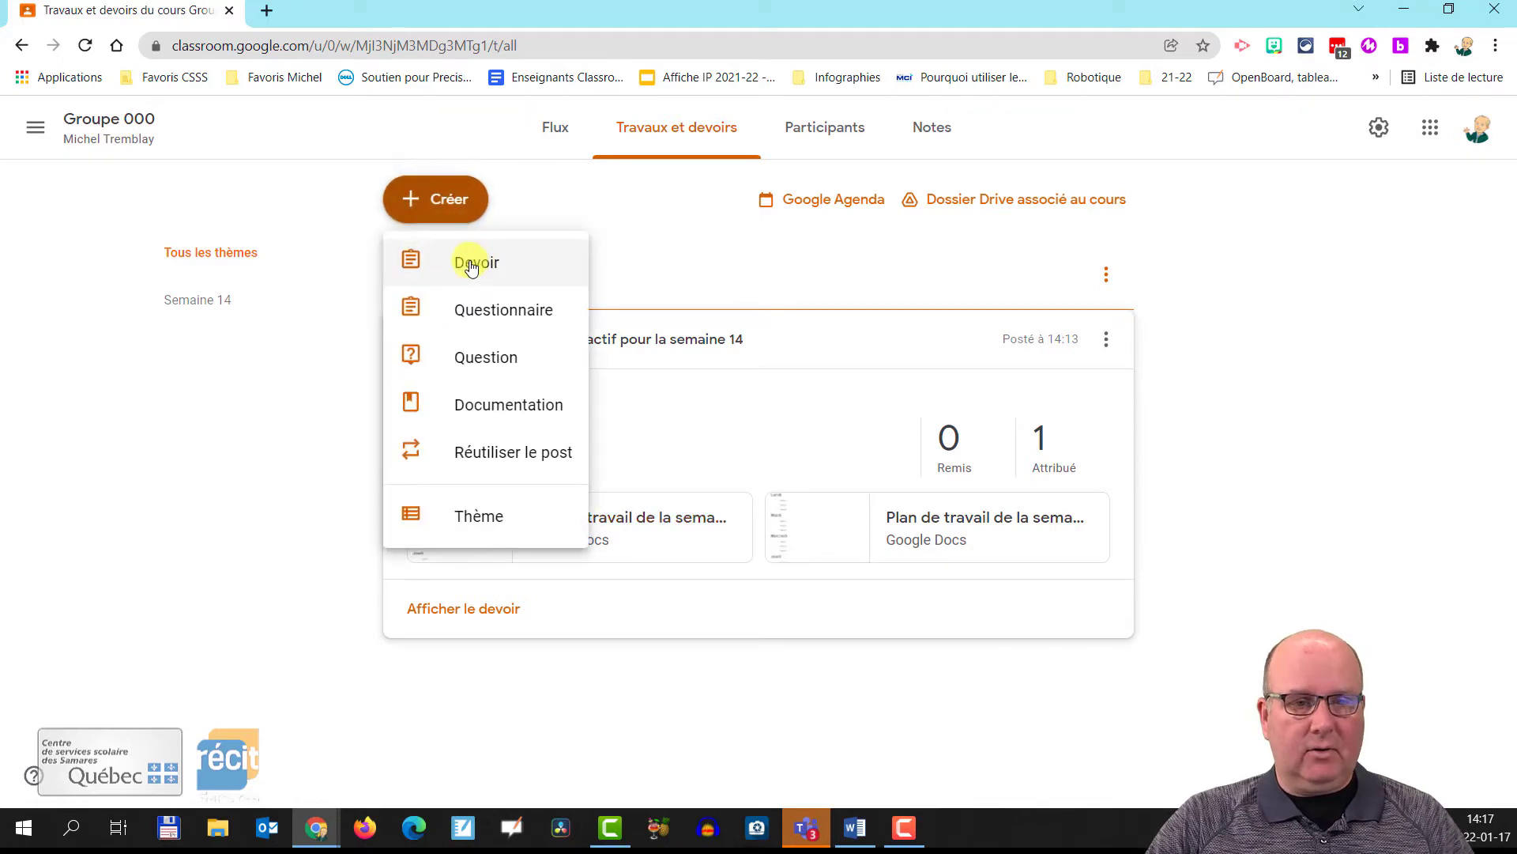
pyautogui.click(471, 264)
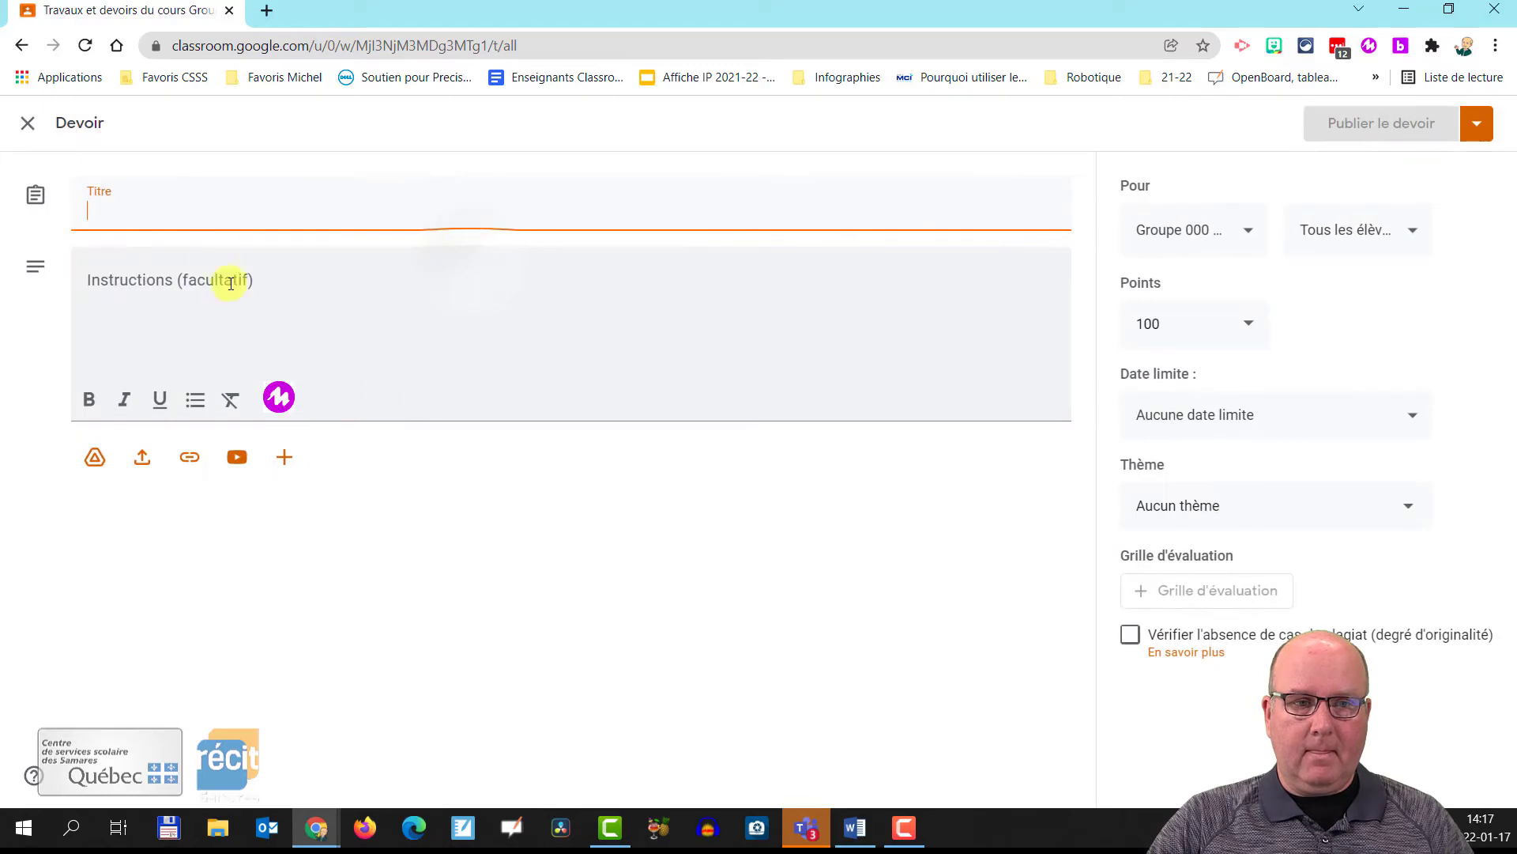
pyautogui.write('Le')
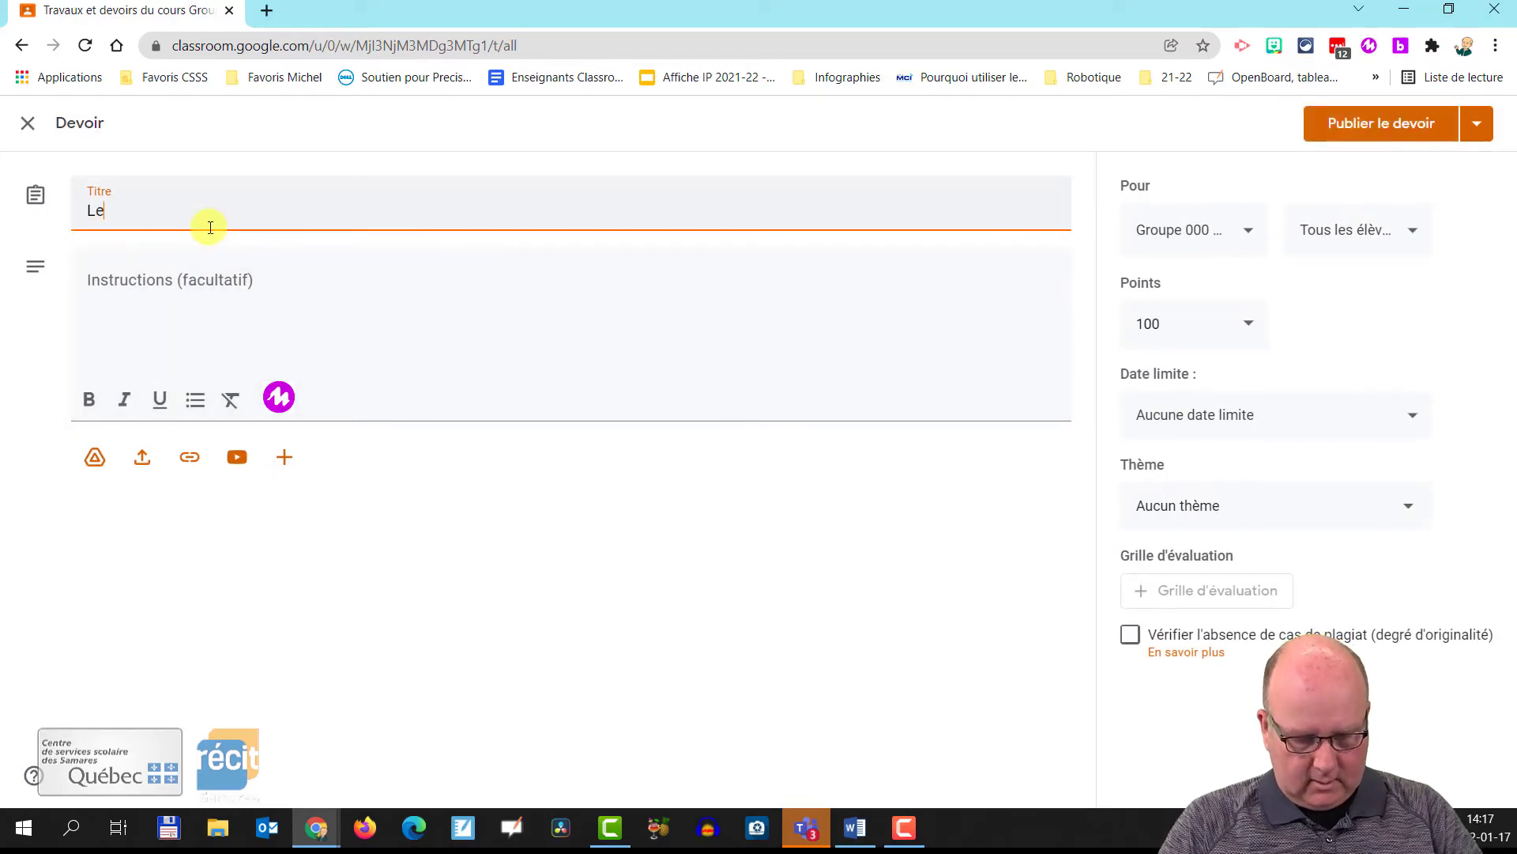
pyautogui.write('cture et preuve de lecture')
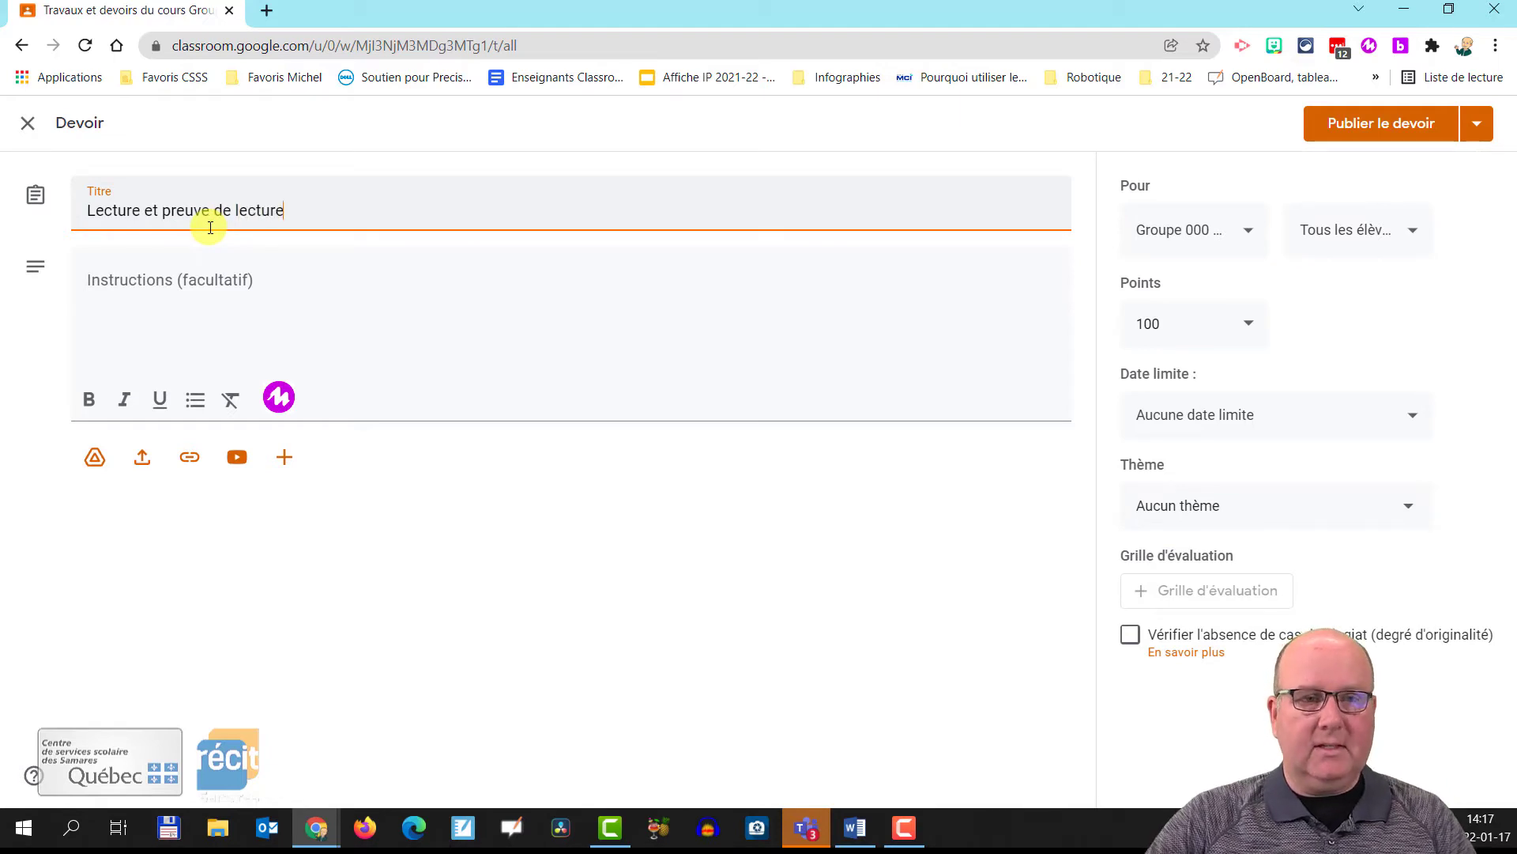
pyautogui.click(193, 286)
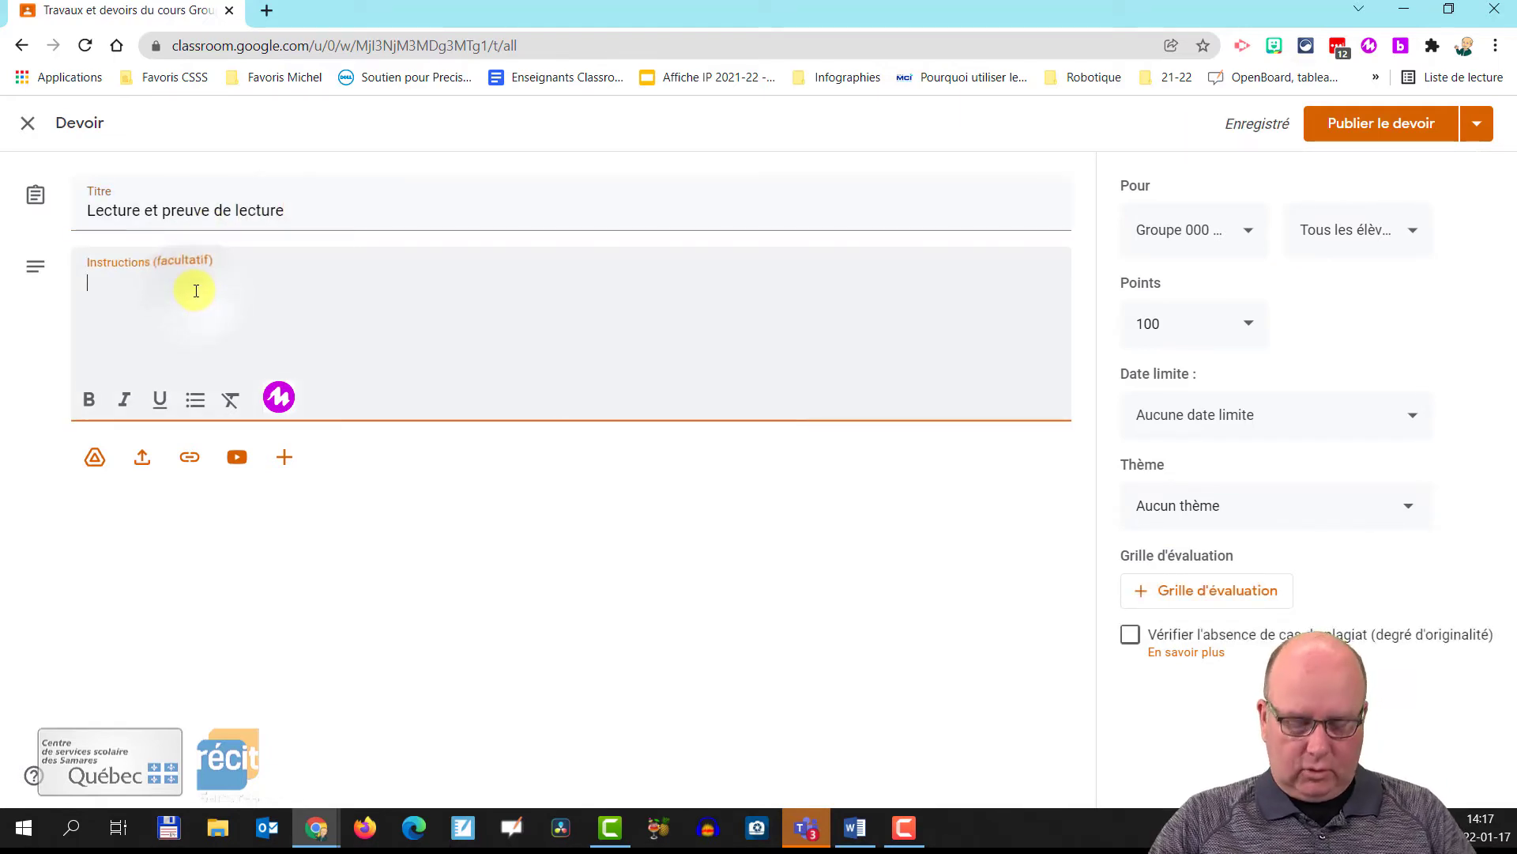
pyautogui.write('abc...')
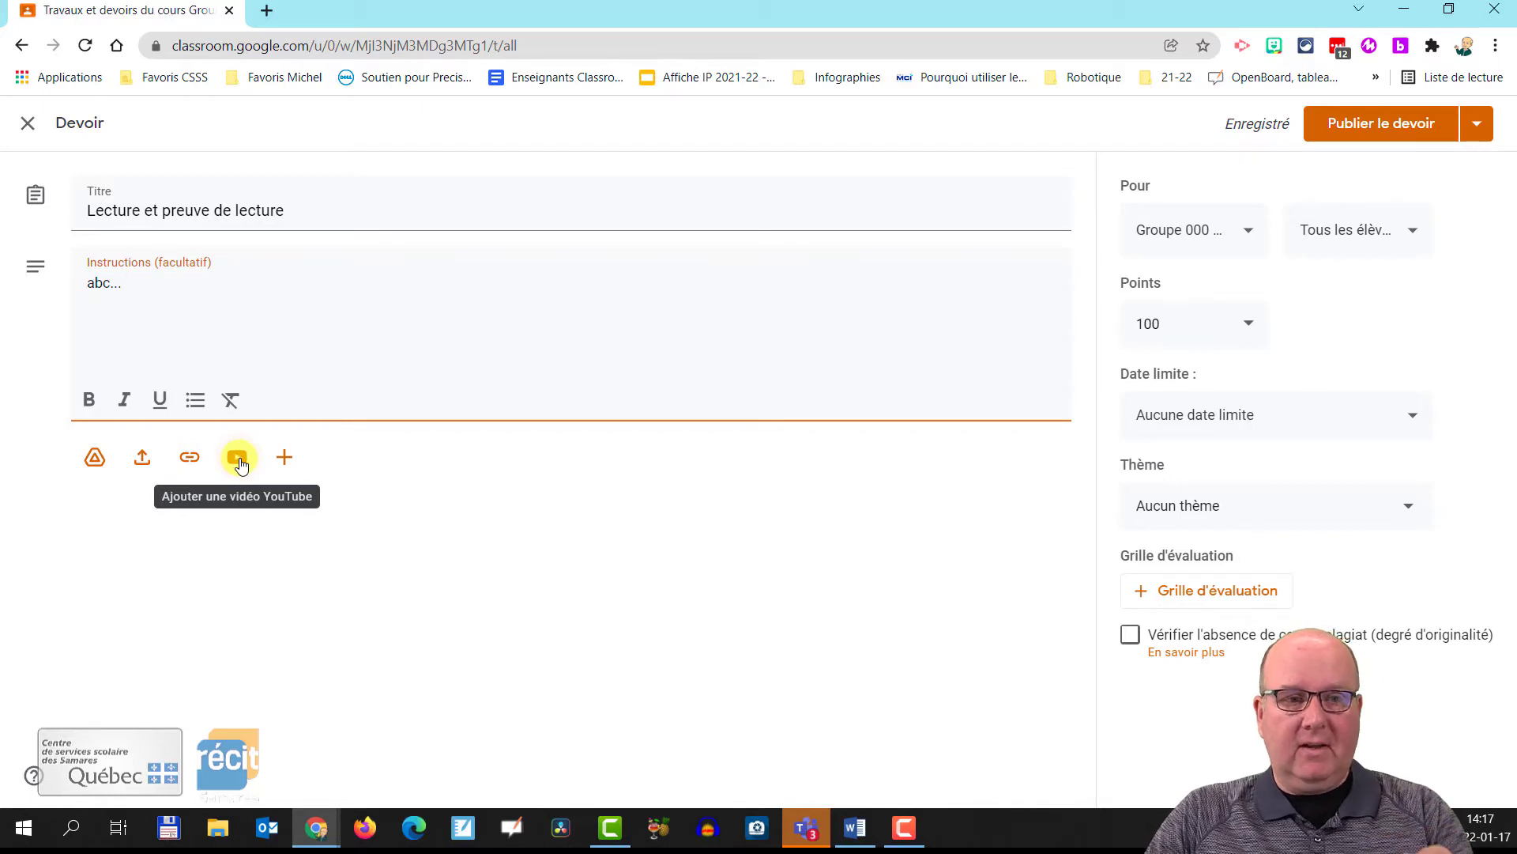
# Step: Attach the Drive file "Jules Verne 20,000 lieues sous les mers" to the assignment and set it to Faire une copie par élève
pyautogui.click(284, 456)
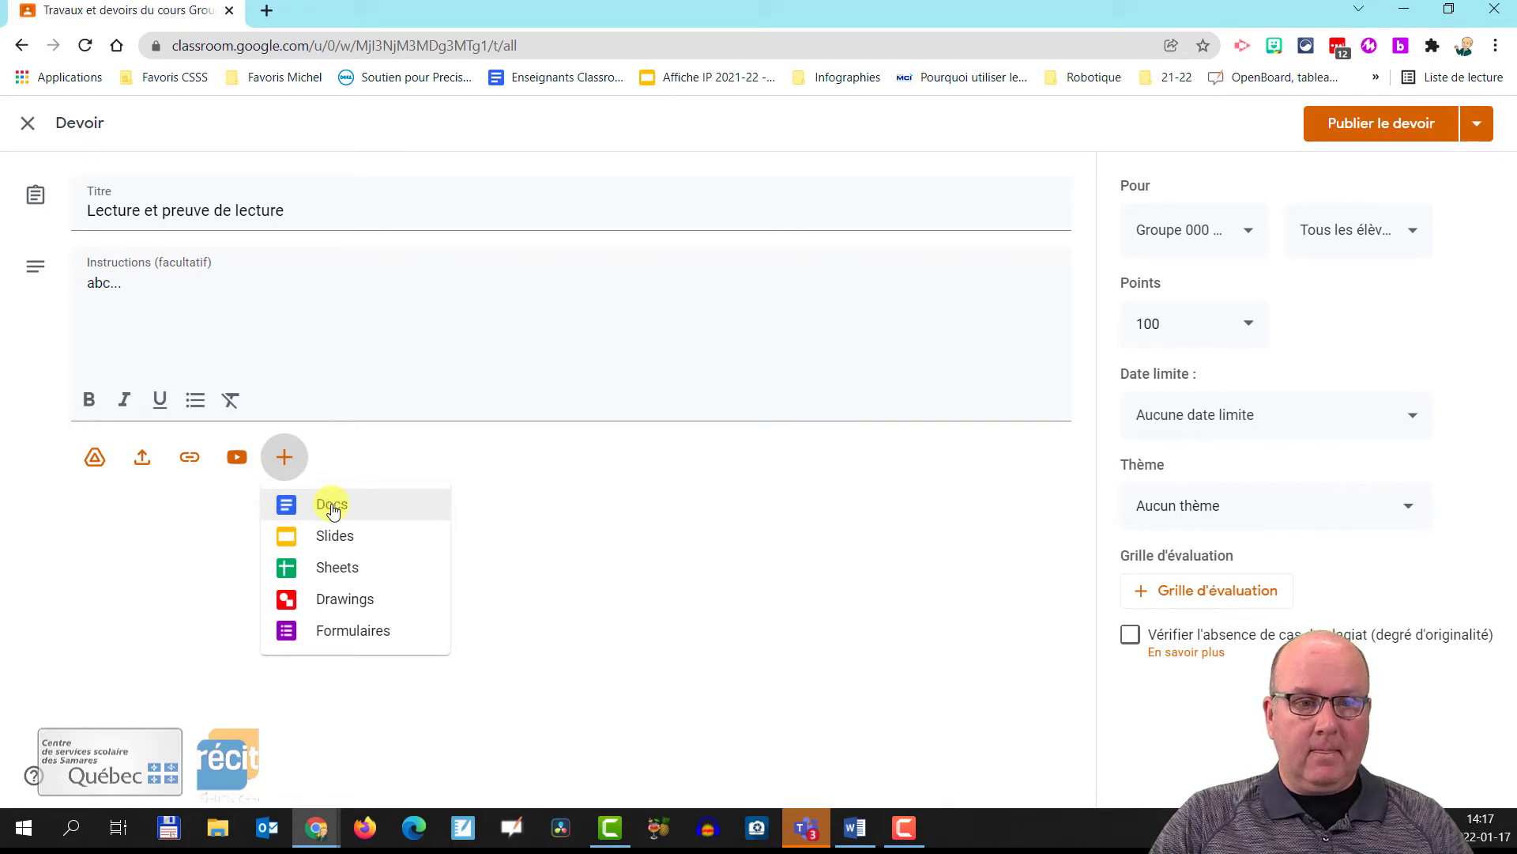
pyautogui.click(95, 458)
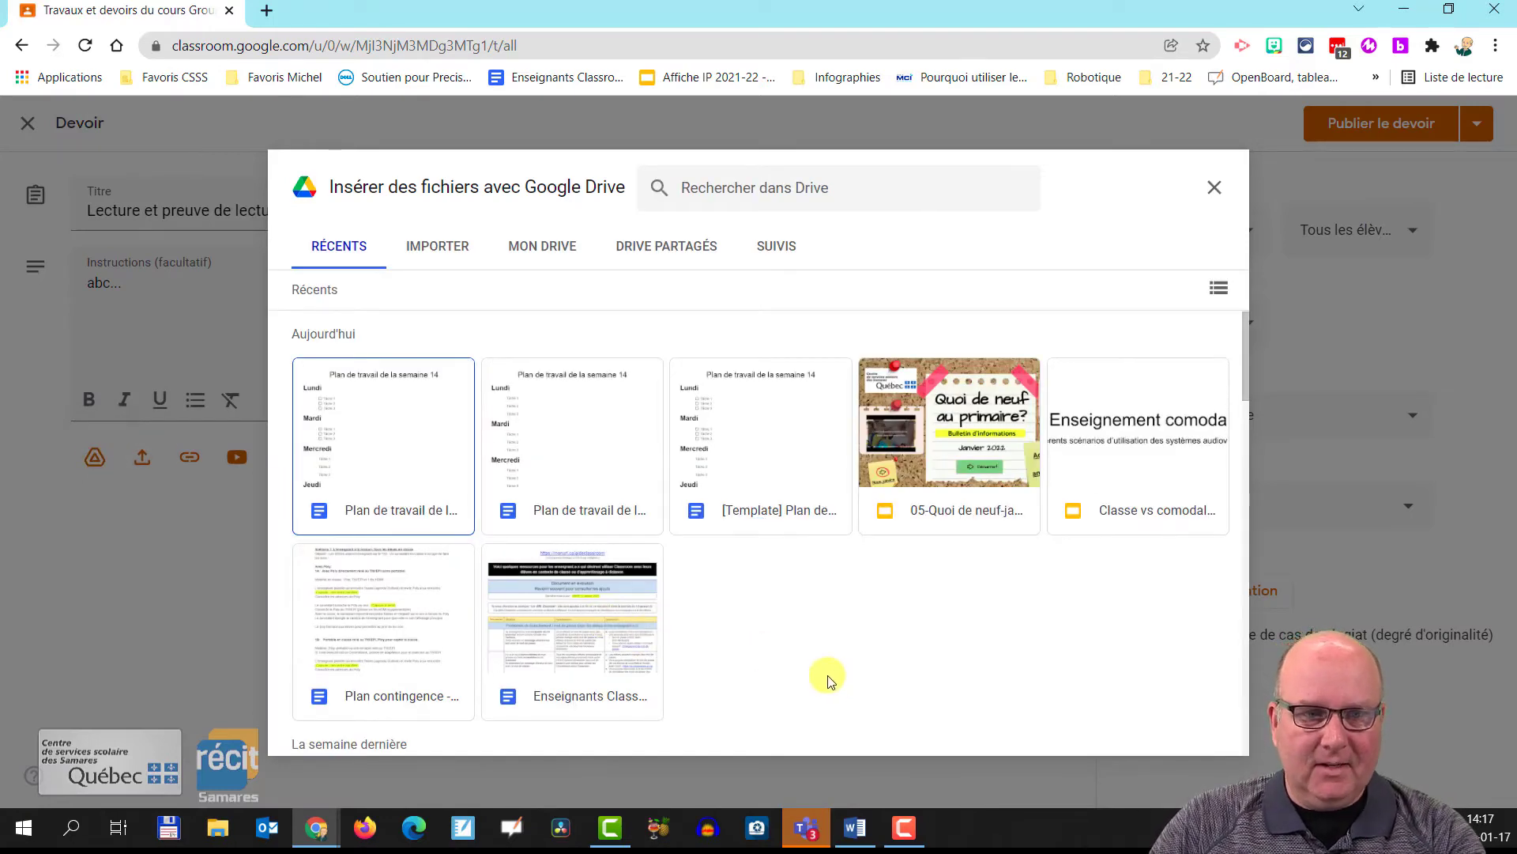
pyautogui.scroll(-1, 828, 673)
pyautogui.scroll(-6, 822, 662)
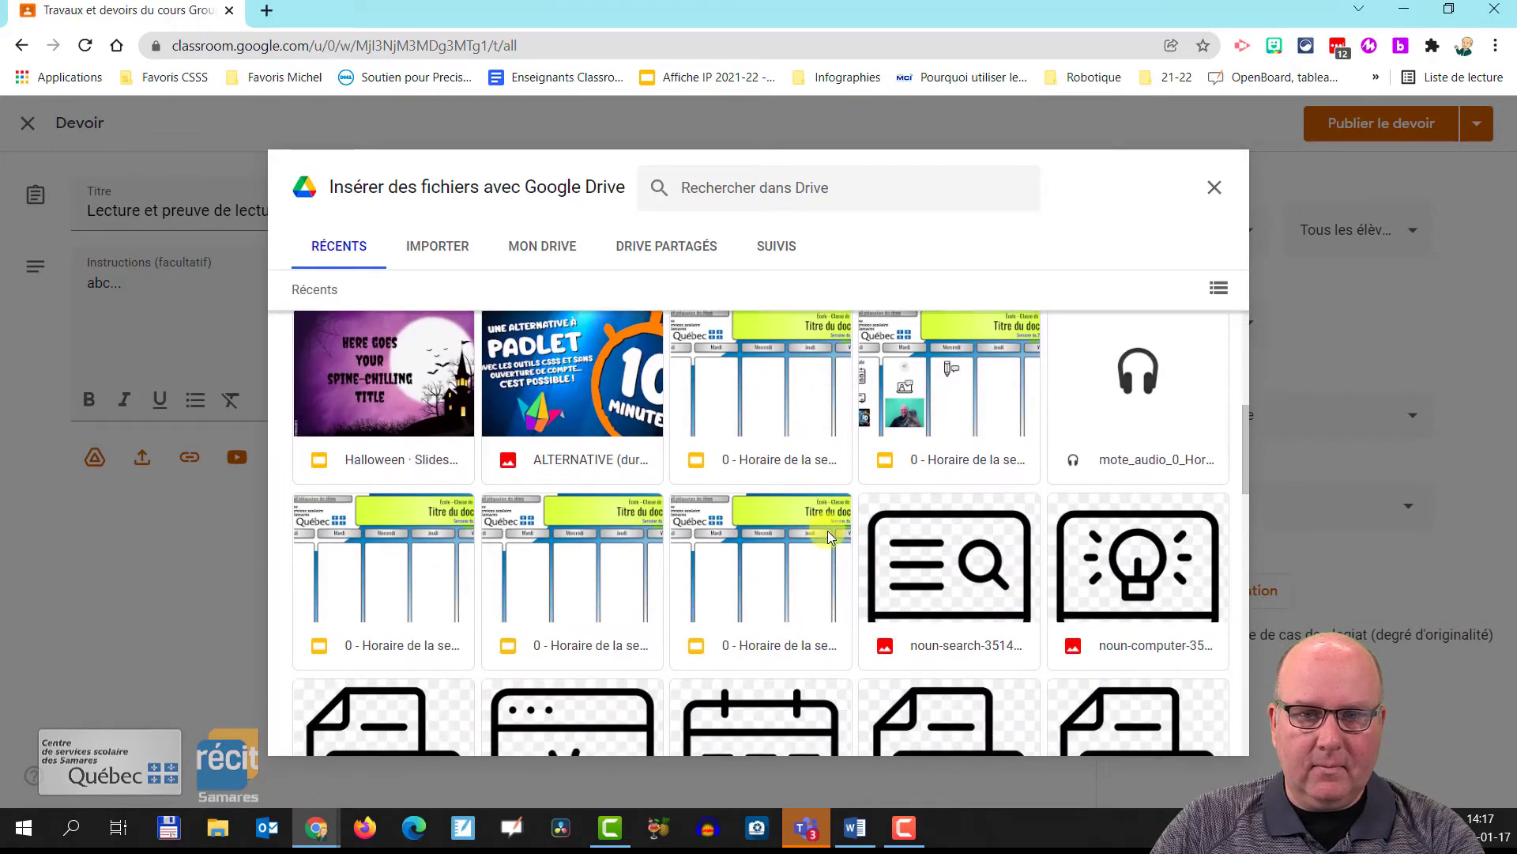
pyautogui.scroll(-8, 834, 530)
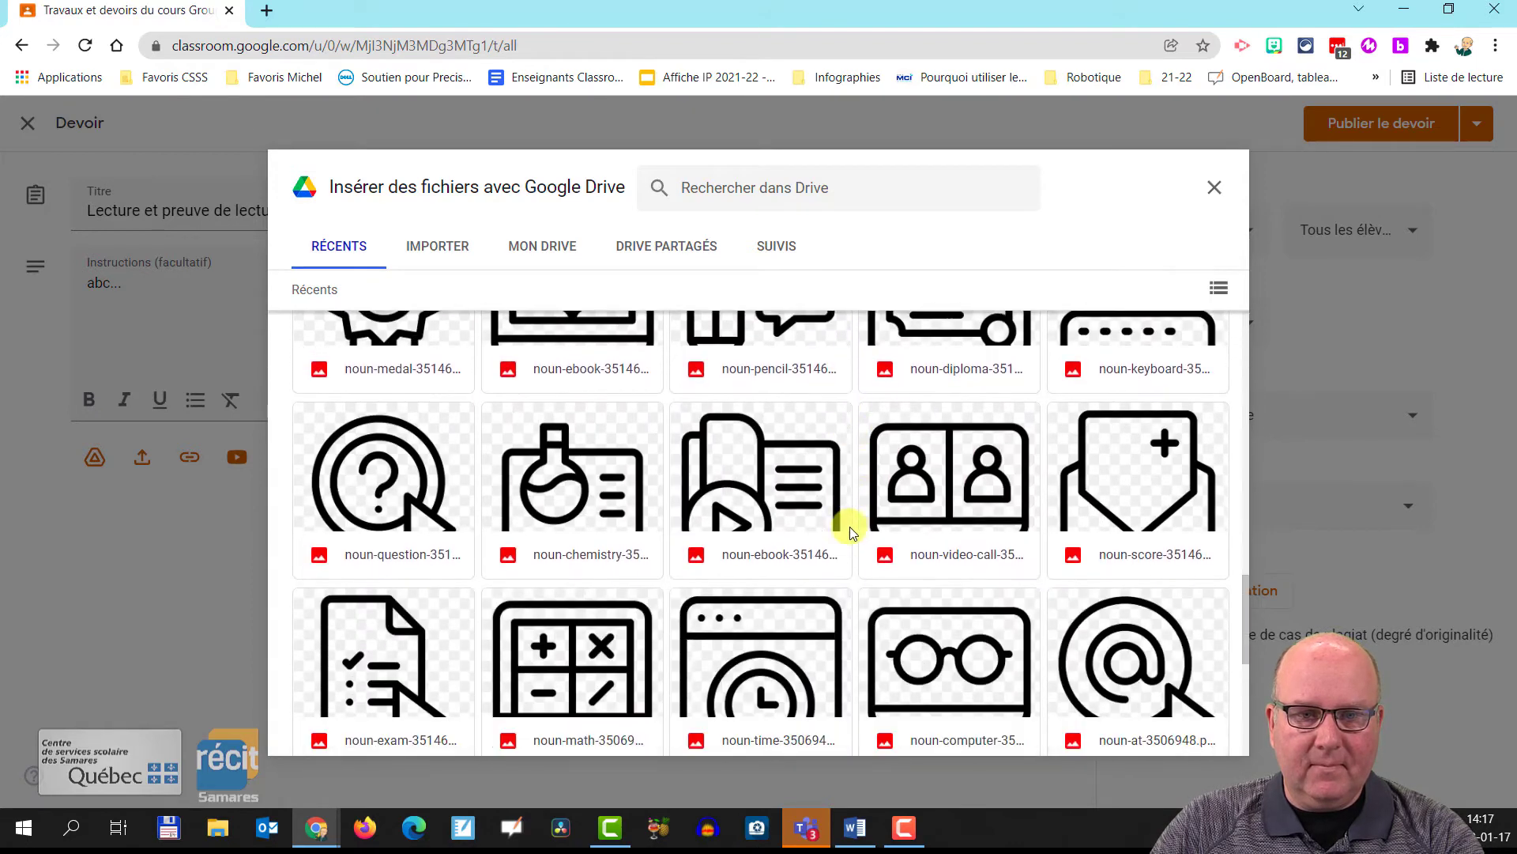
pyautogui.scroll(-3, 851, 526)
pyautogui.scroll(3, 893, 525)
pyautogui.scroll(-6, 893, 524)
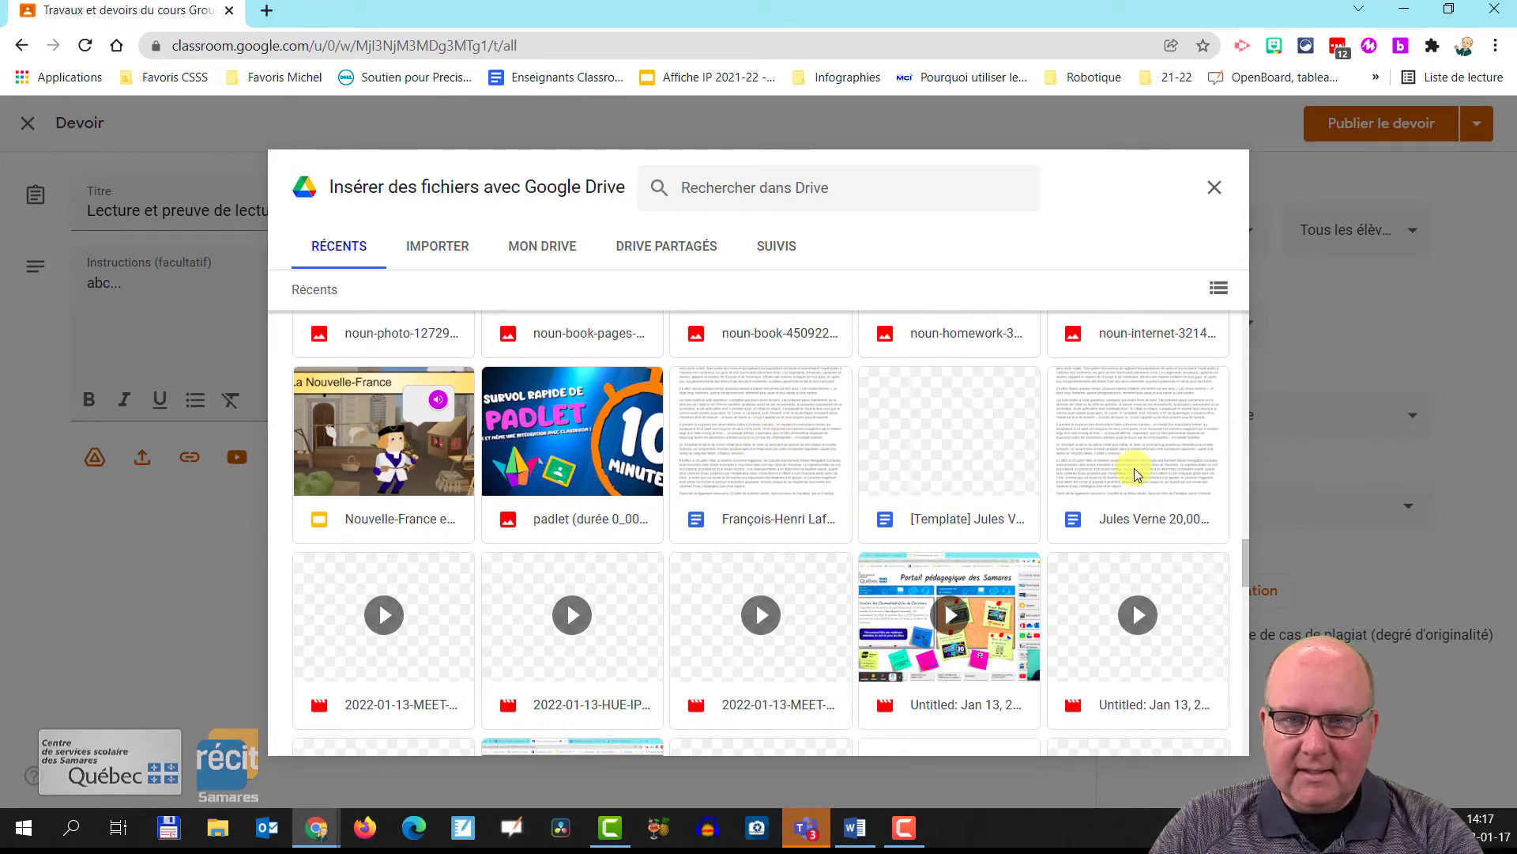
pyautogui.click(1136, 433)
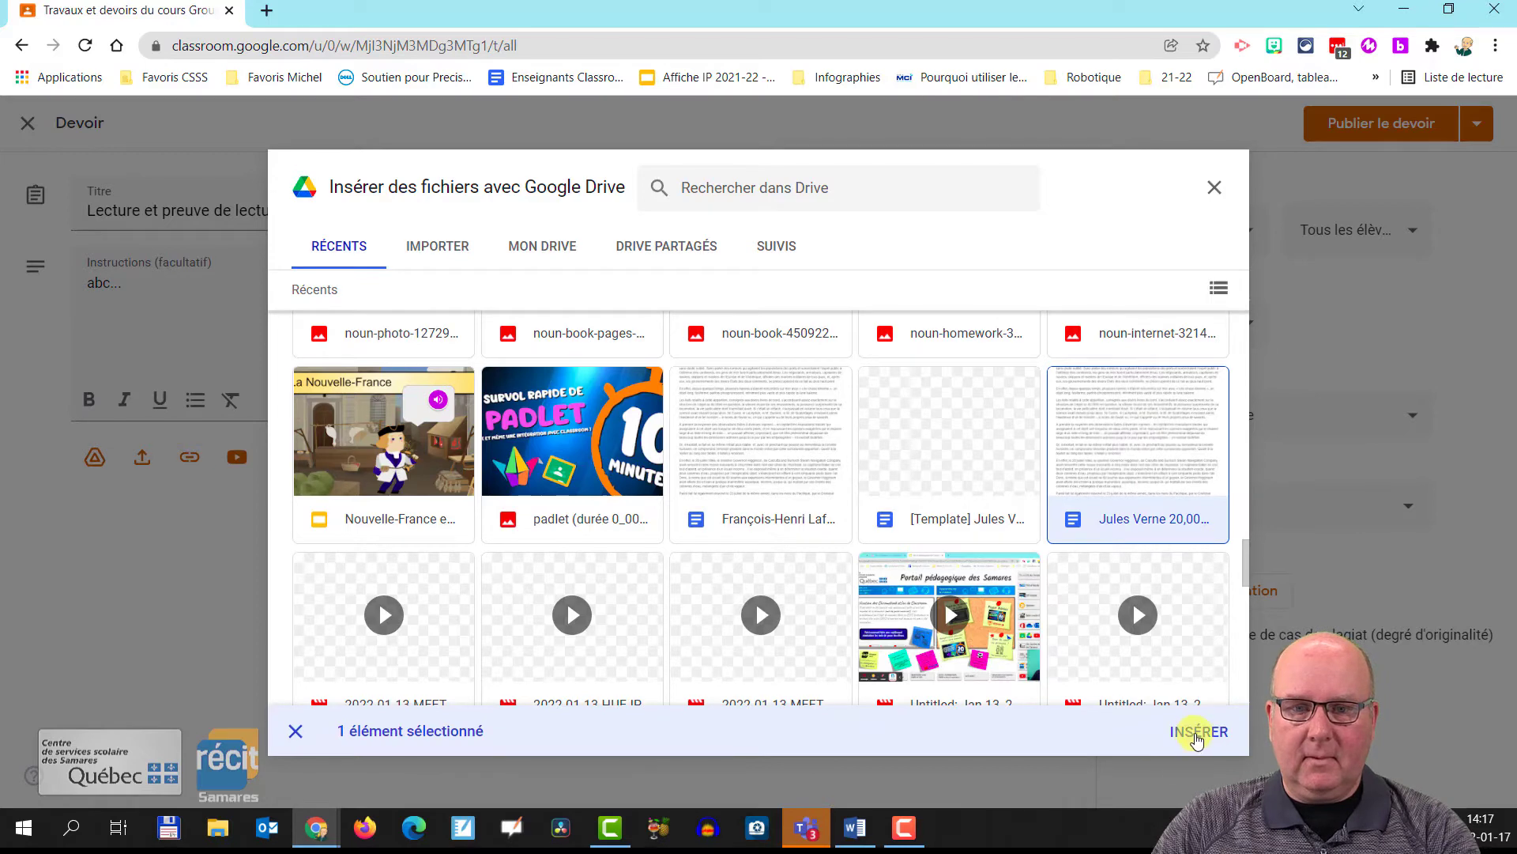
pyautogui.click(1198, 733)
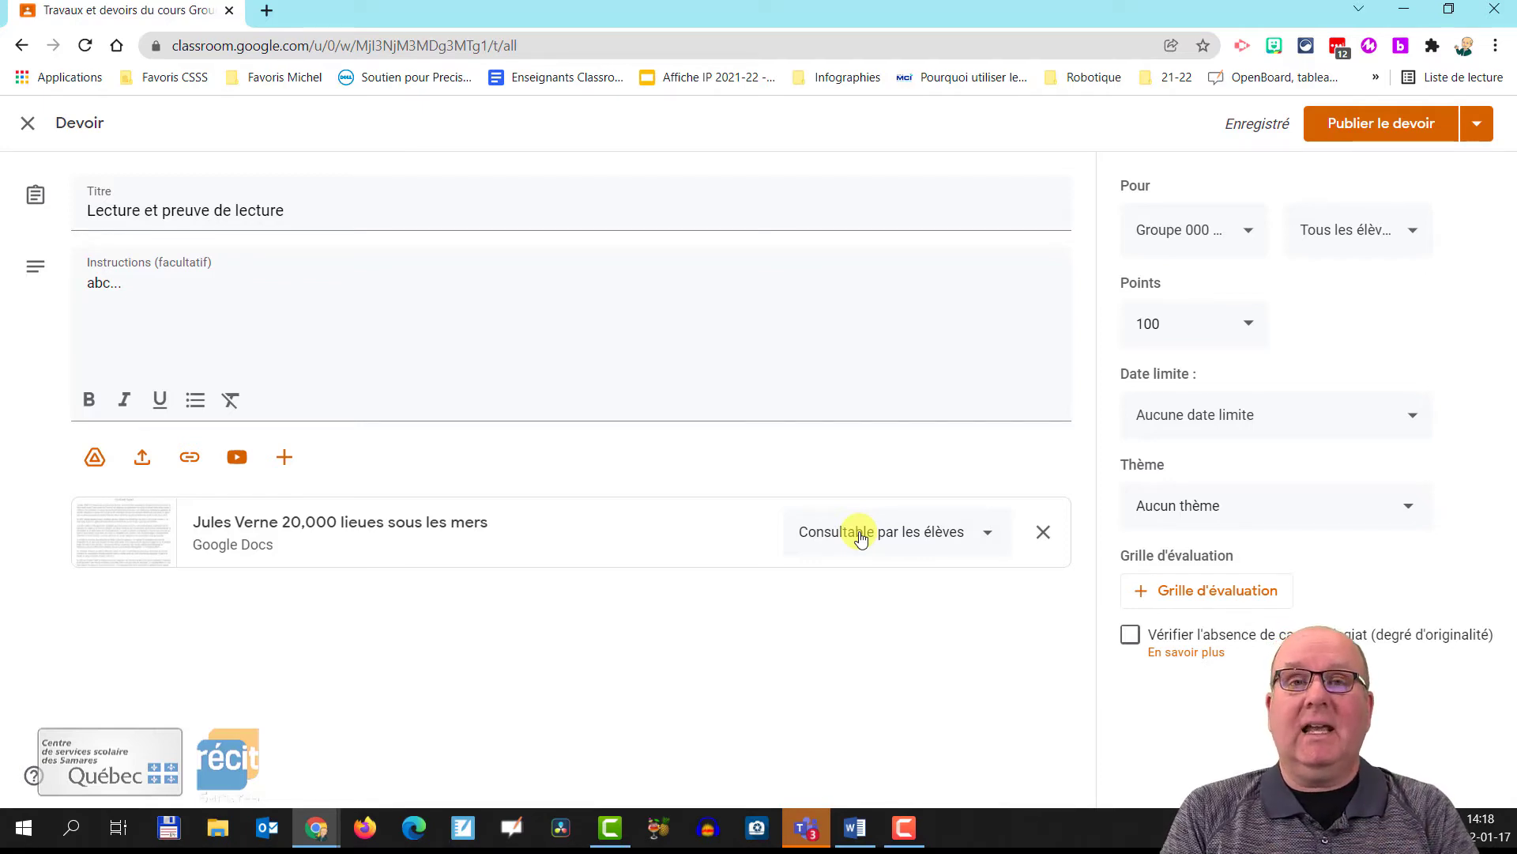
pyautogui.click(904, 535)
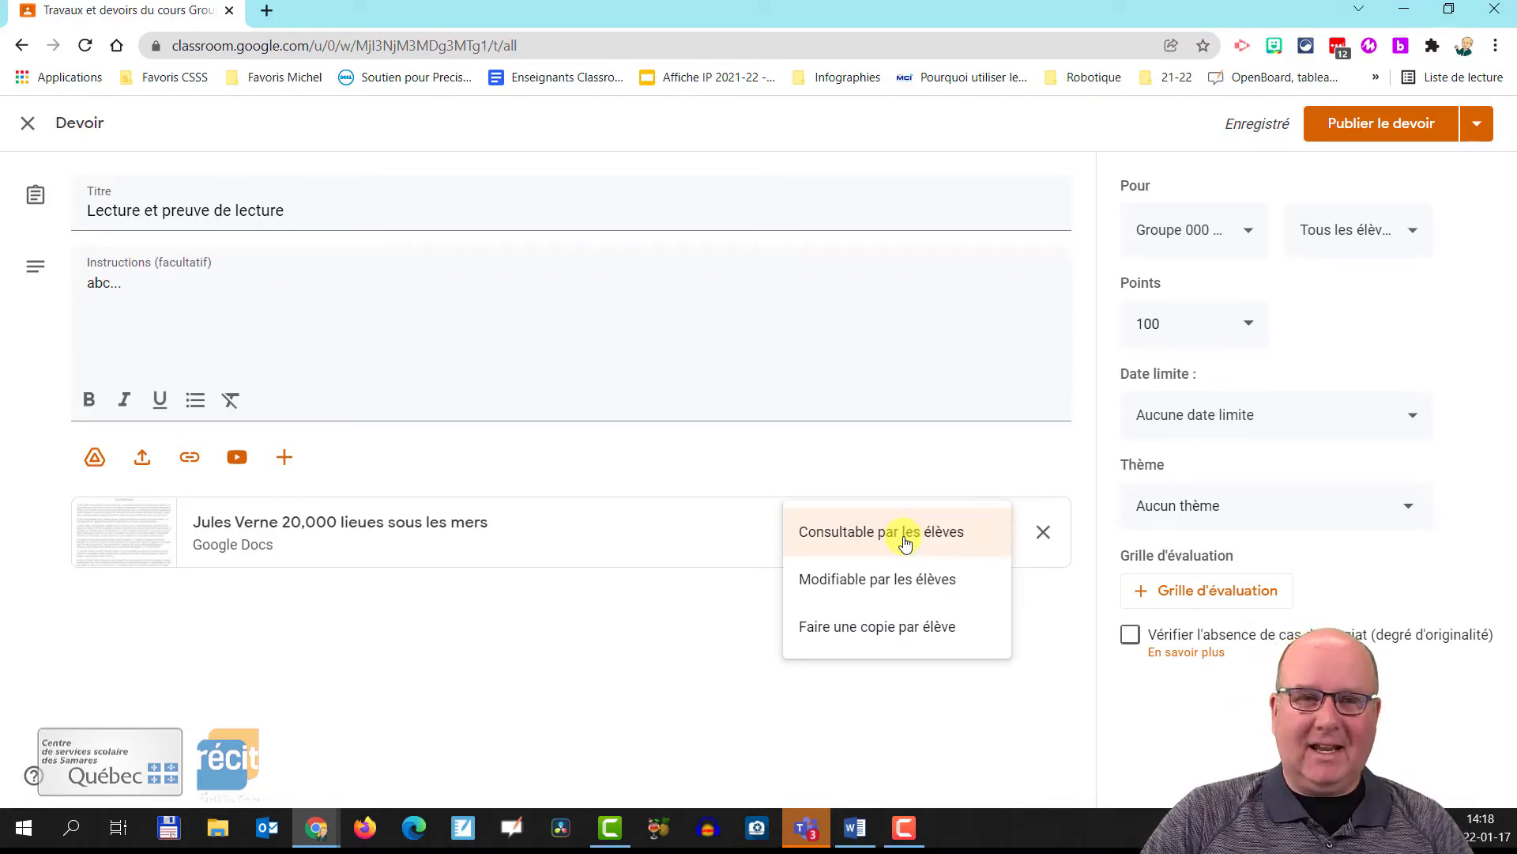
pyautogui.click(888, 629)
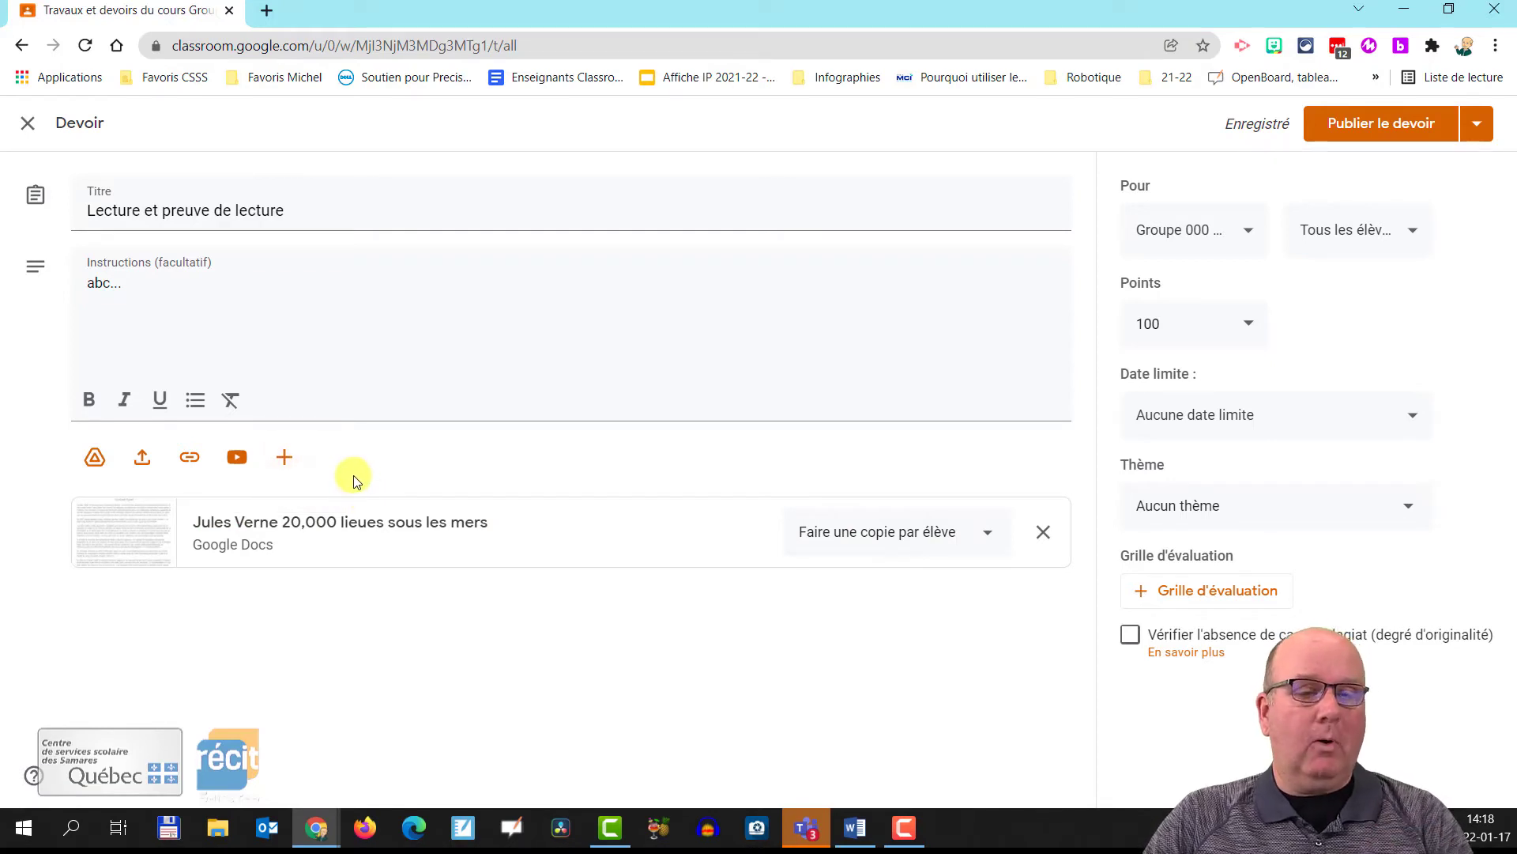
# Step: Add a new Google Docs document to the assignment and write "Jules Verne - 20,000 lieues sous les mers" on its first line
pyautogui.click(285, 457)
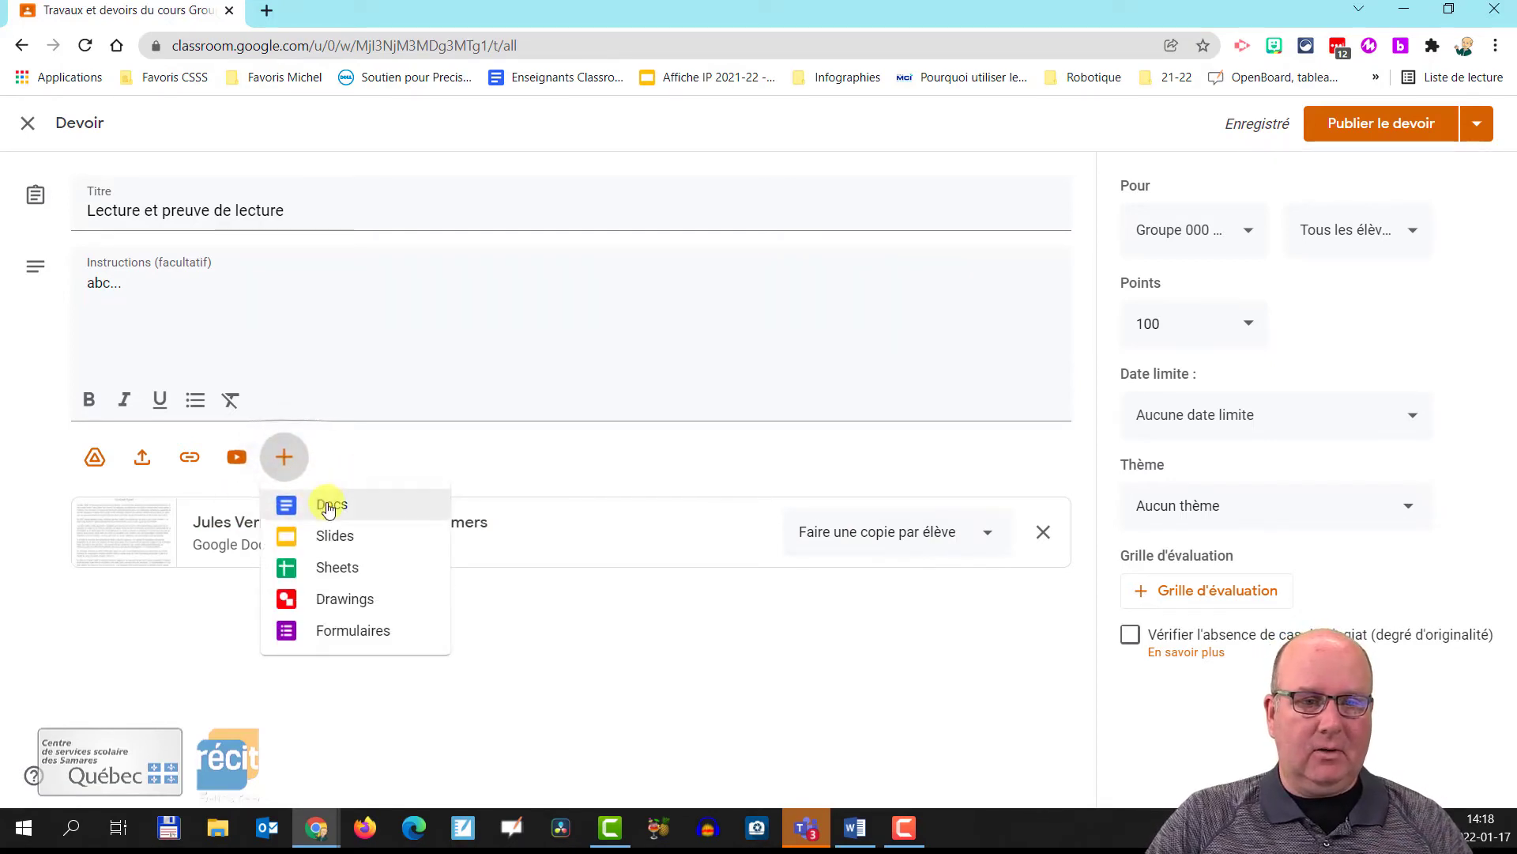
pyautogui.click(329, 506)
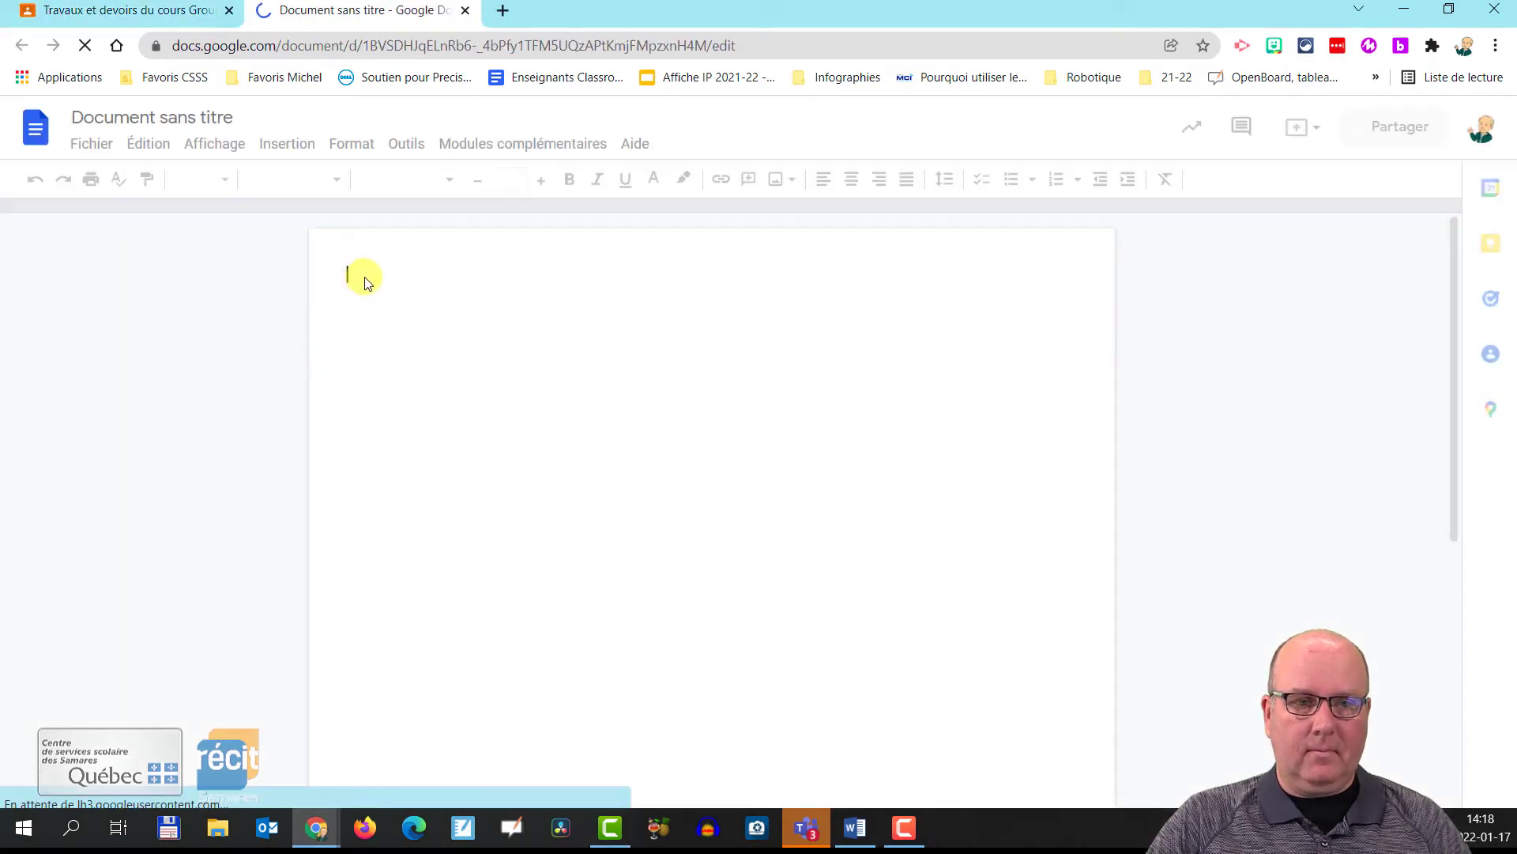
pyautogui.write('J')
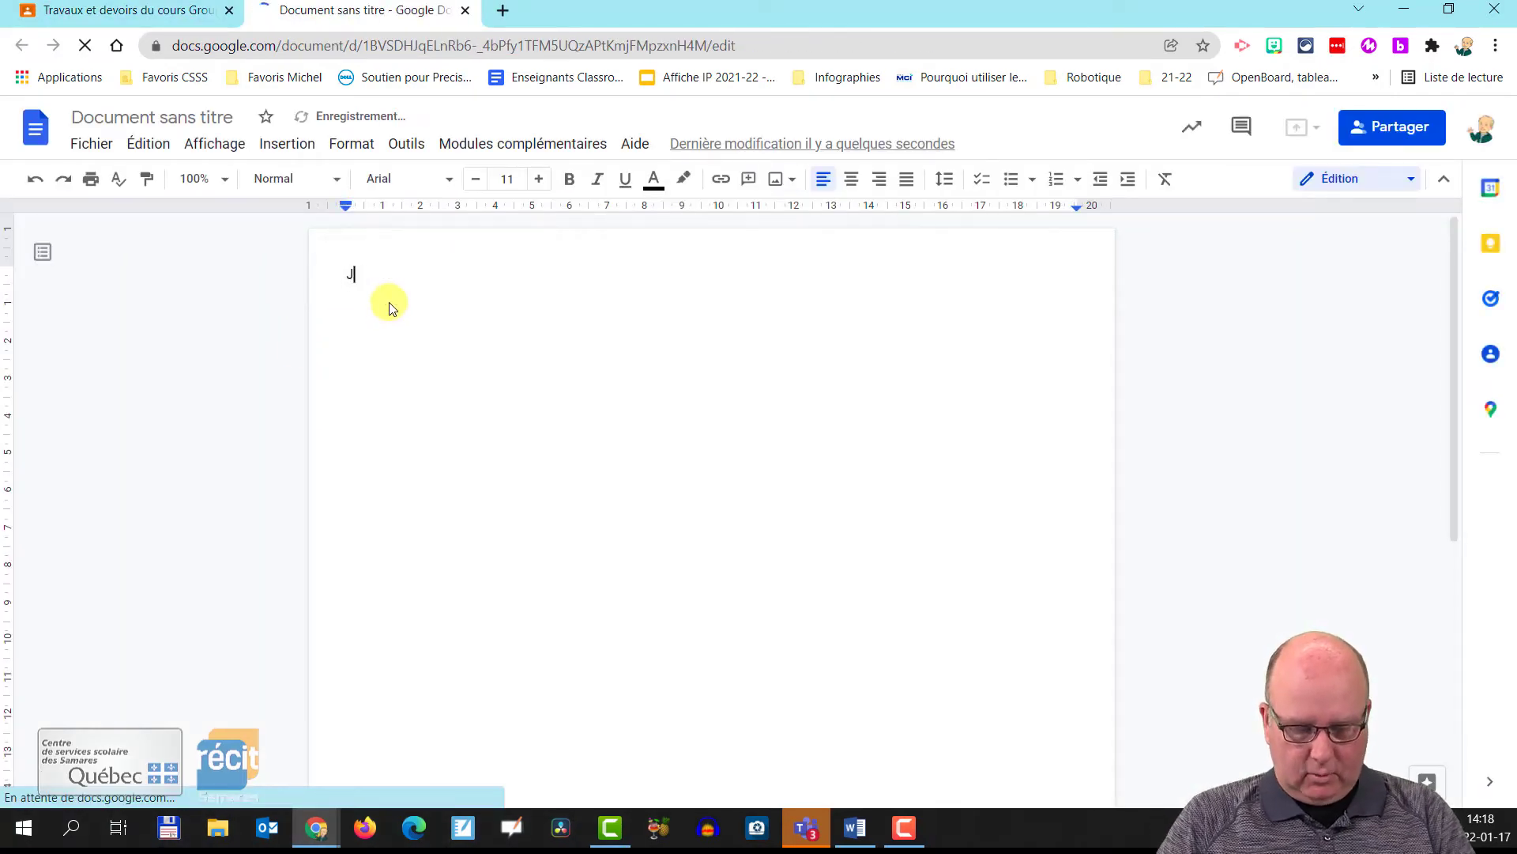
pyautogui.write('ules Verne')
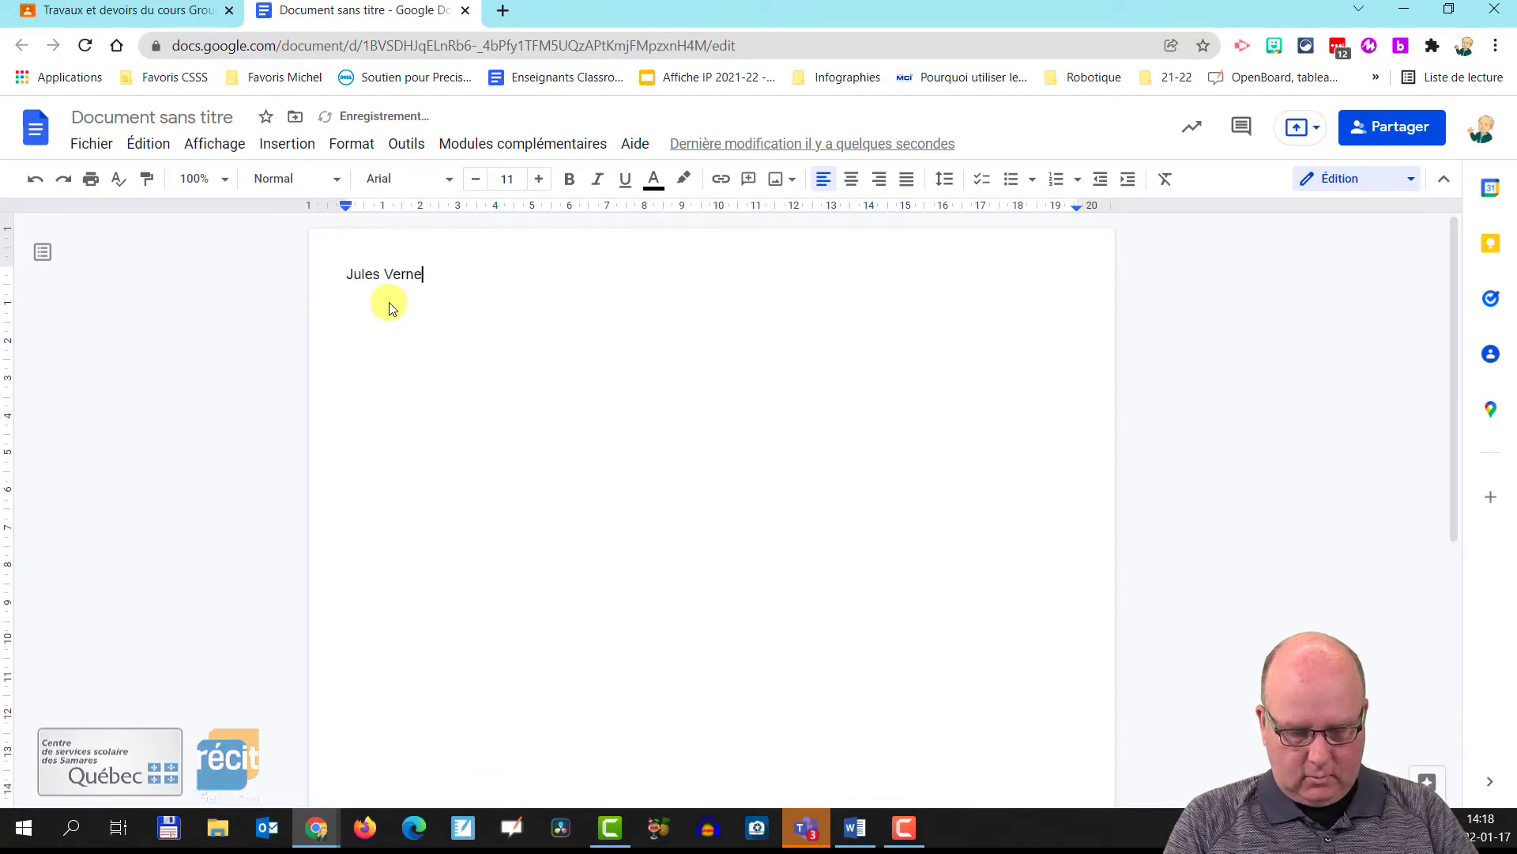
pyautogui.write(' - 20,000')
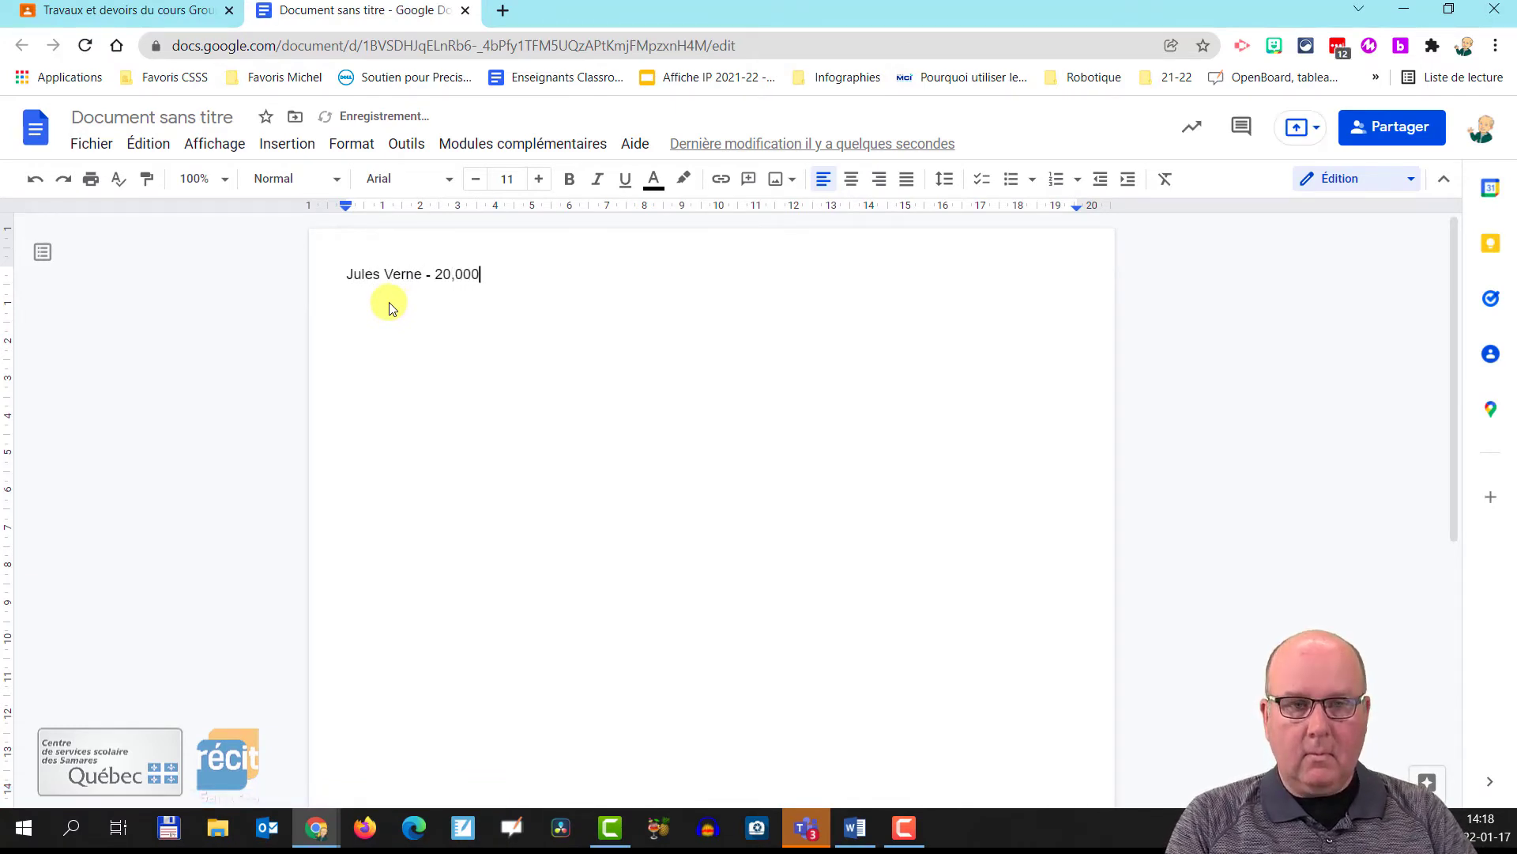
pyautogui.write(' lieue')
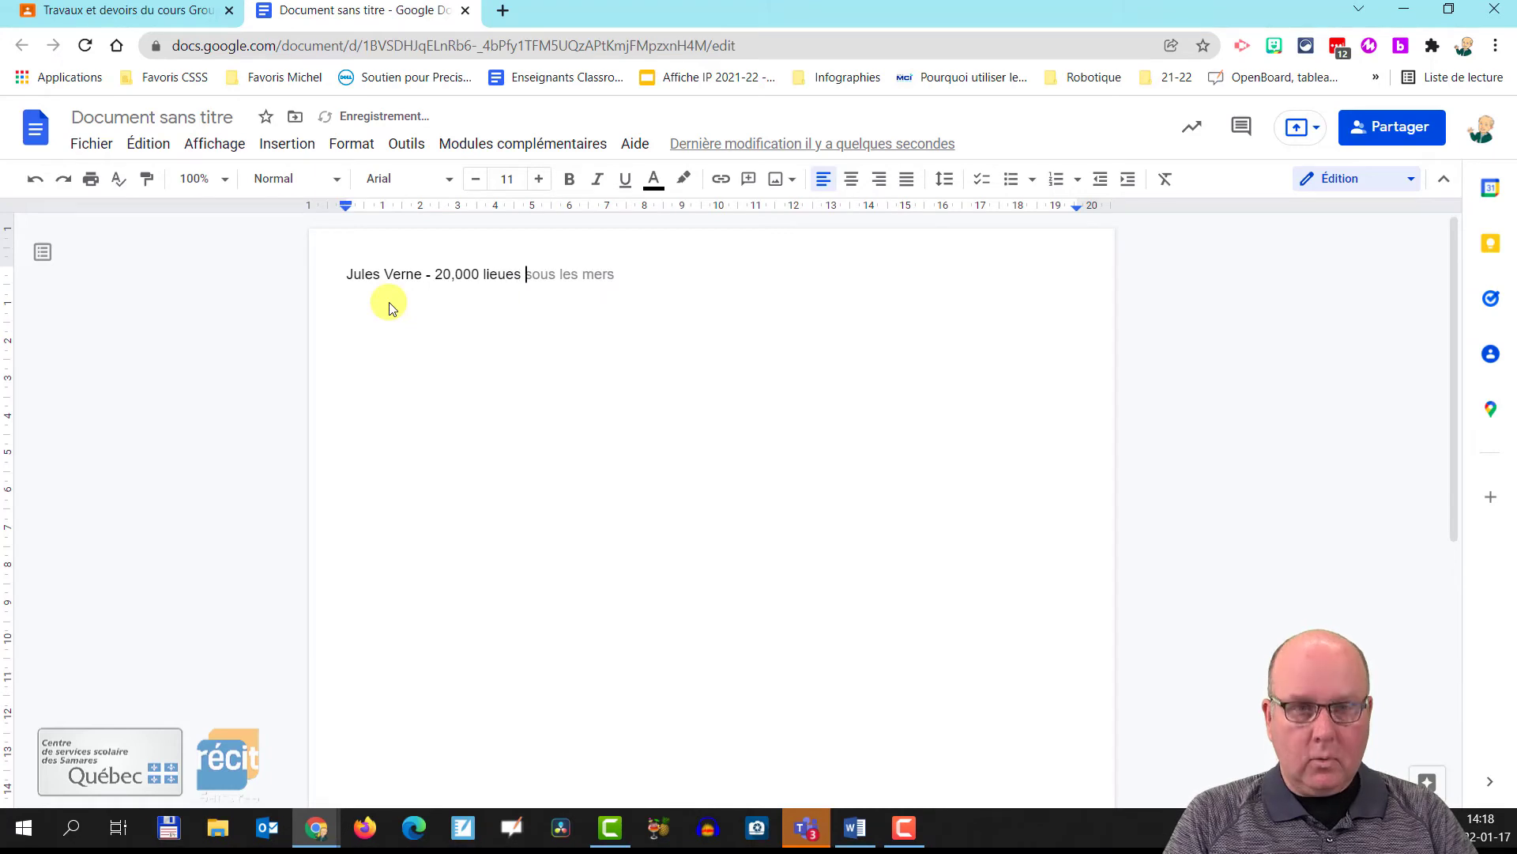
pyautogui.write('s')
pyautogui.press('Tab')
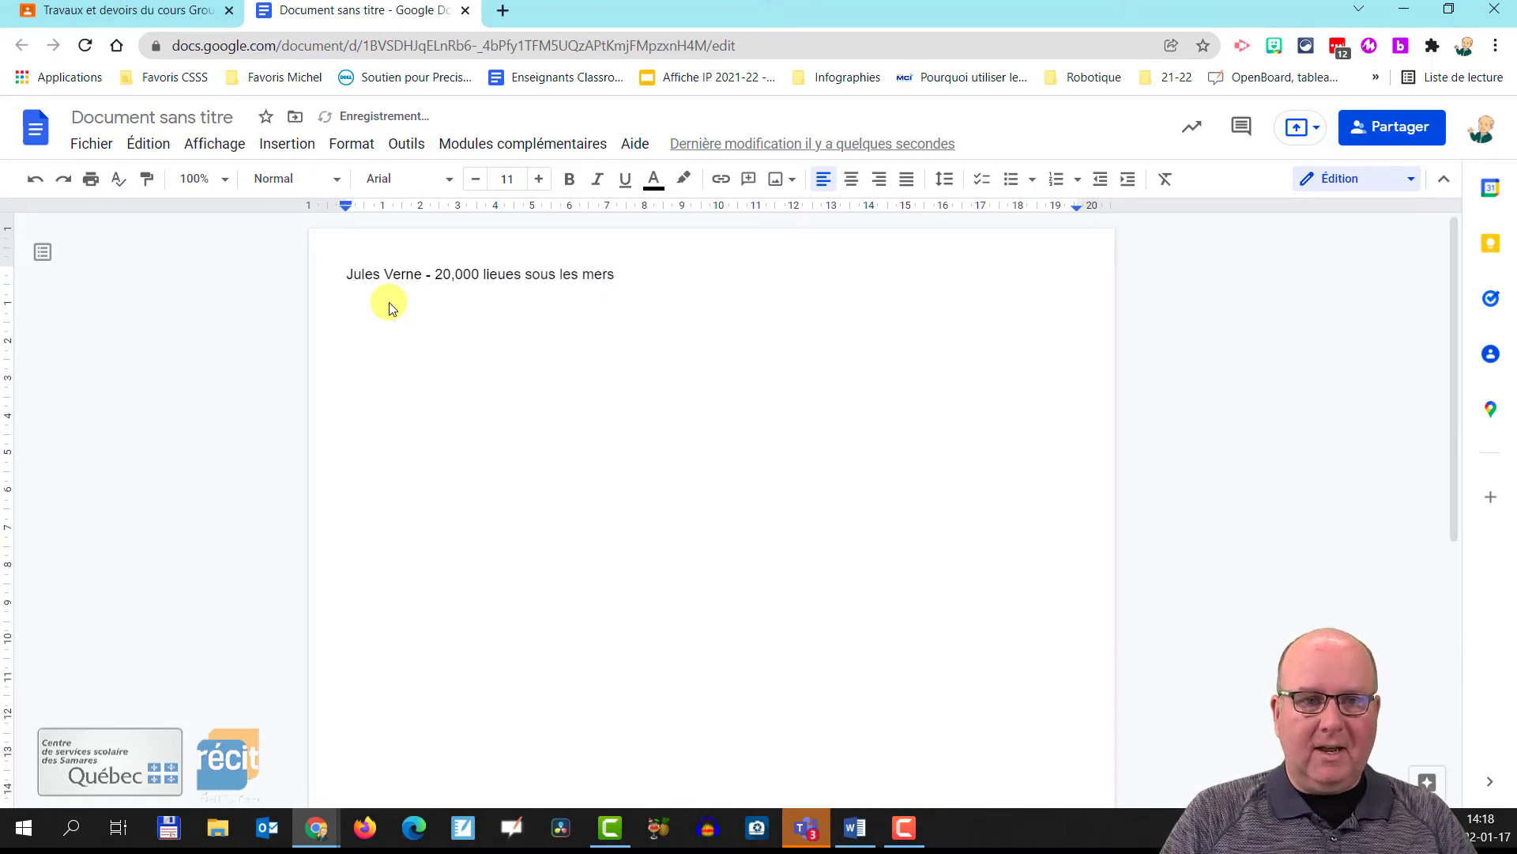
# Step: Apply the Titre style to the "Jules Verne - 20,000 lieues sous les mers" line and centre it
pyautogui.click(420, 274)
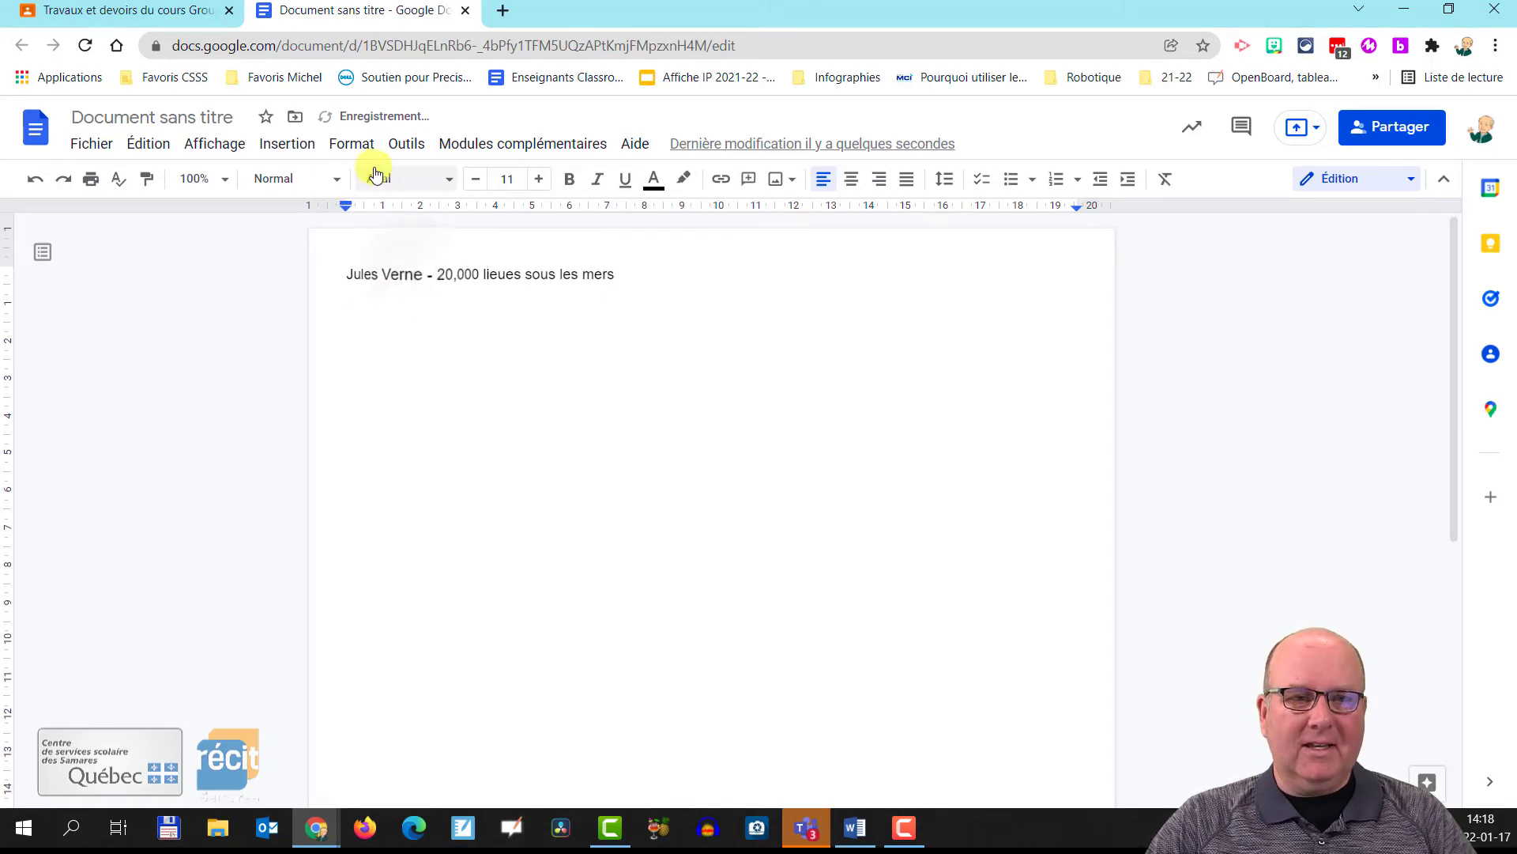
pyautogui.click(294, 188)
pyautogui.click(313, 295)
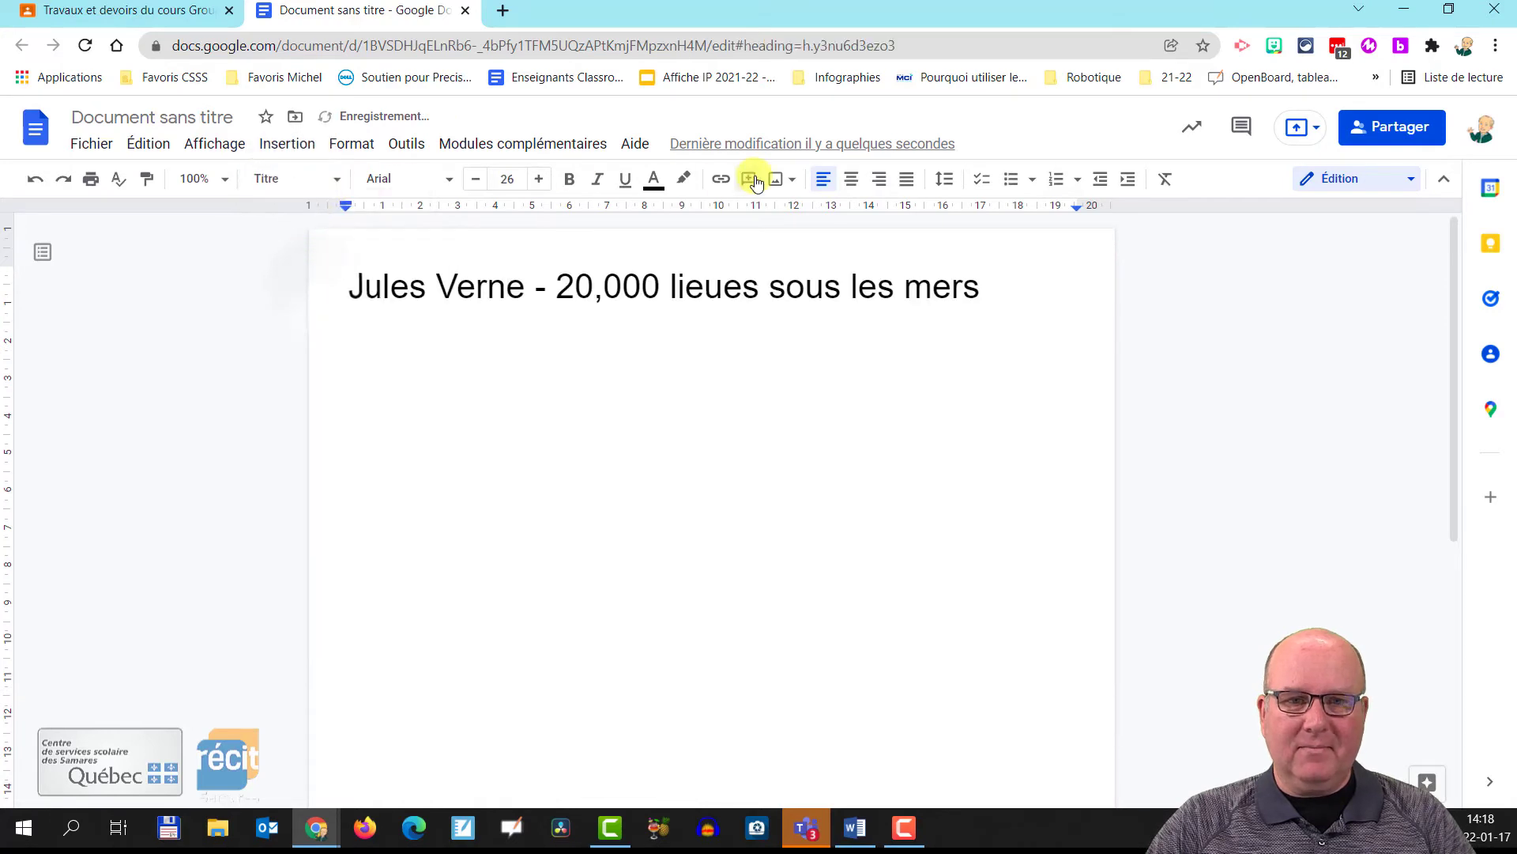
pyautogui.click(845, 181)
# Step: Write "Question 1 : Quel est le nom du sous-marin ?" under the title, followed by blank lines
pyautogui.click(520, 336)
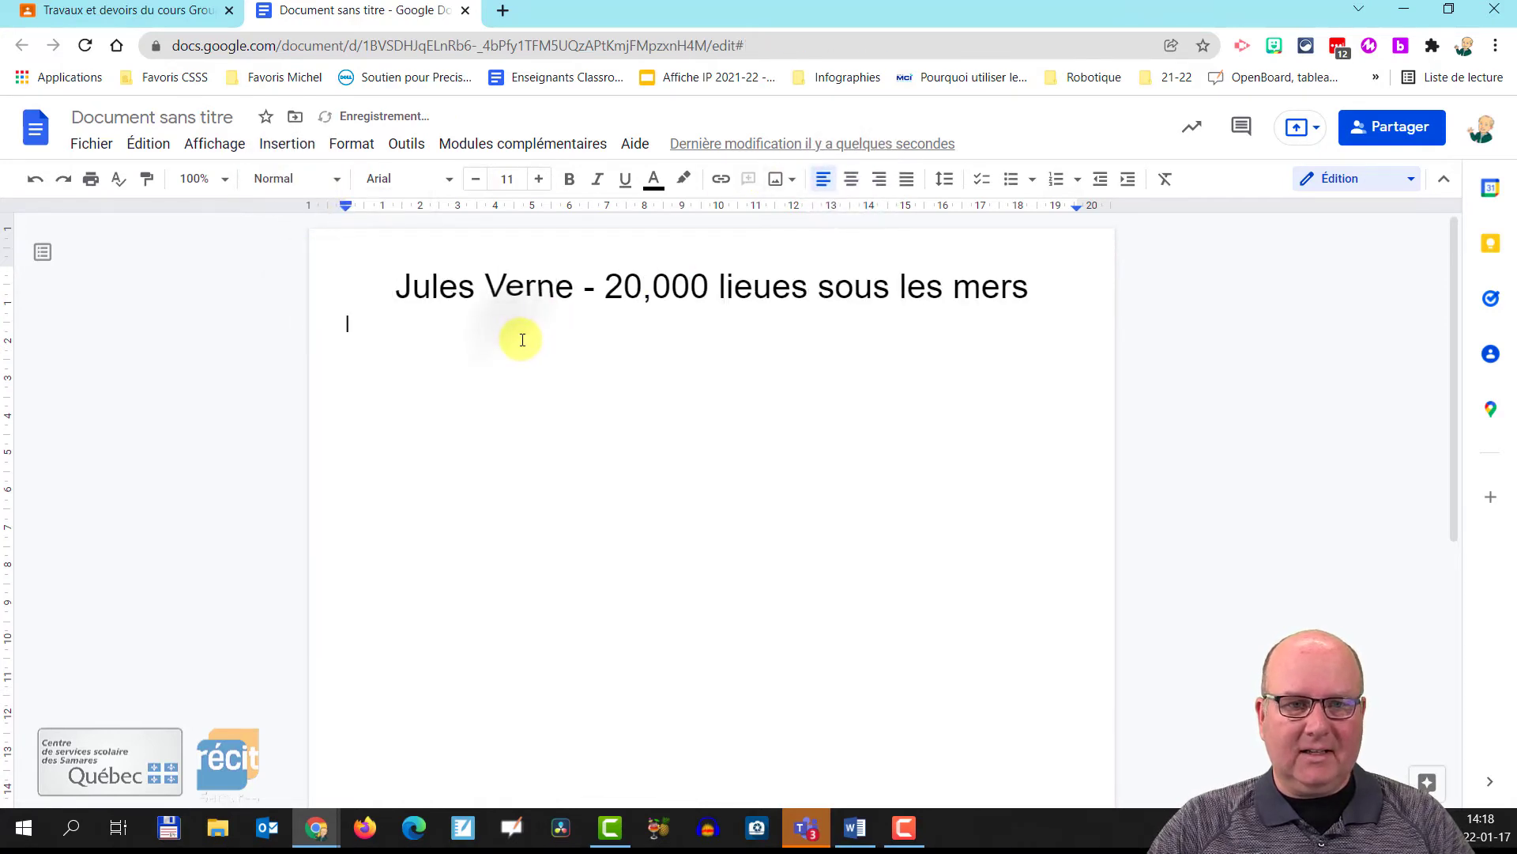
pyautogui.write('Question 1 :')
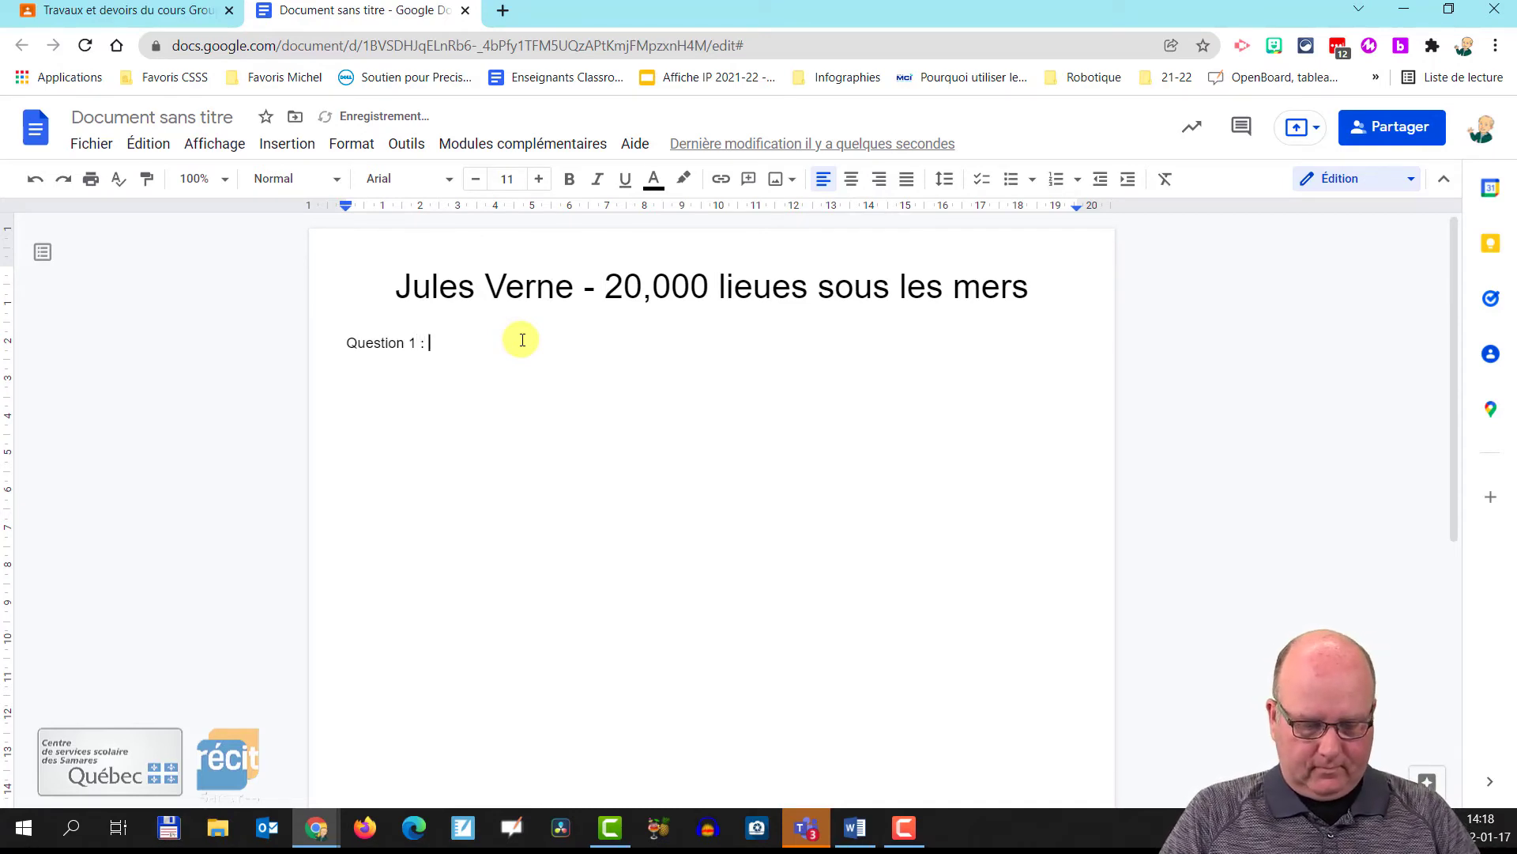
pyautogui.write(' Que')
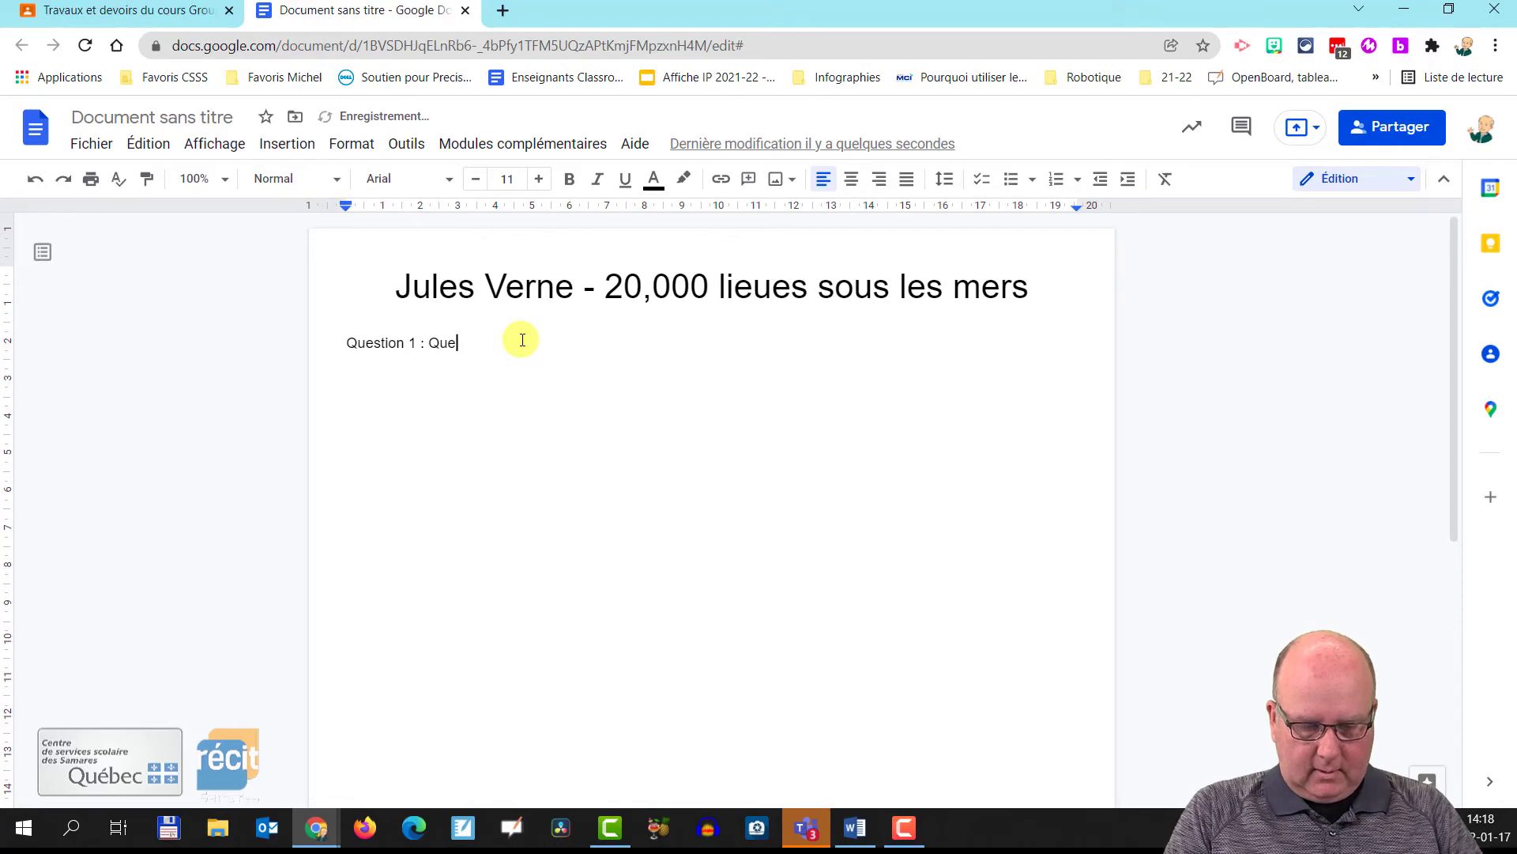
pyautogui.write('l est le nom du sous-marin ?')
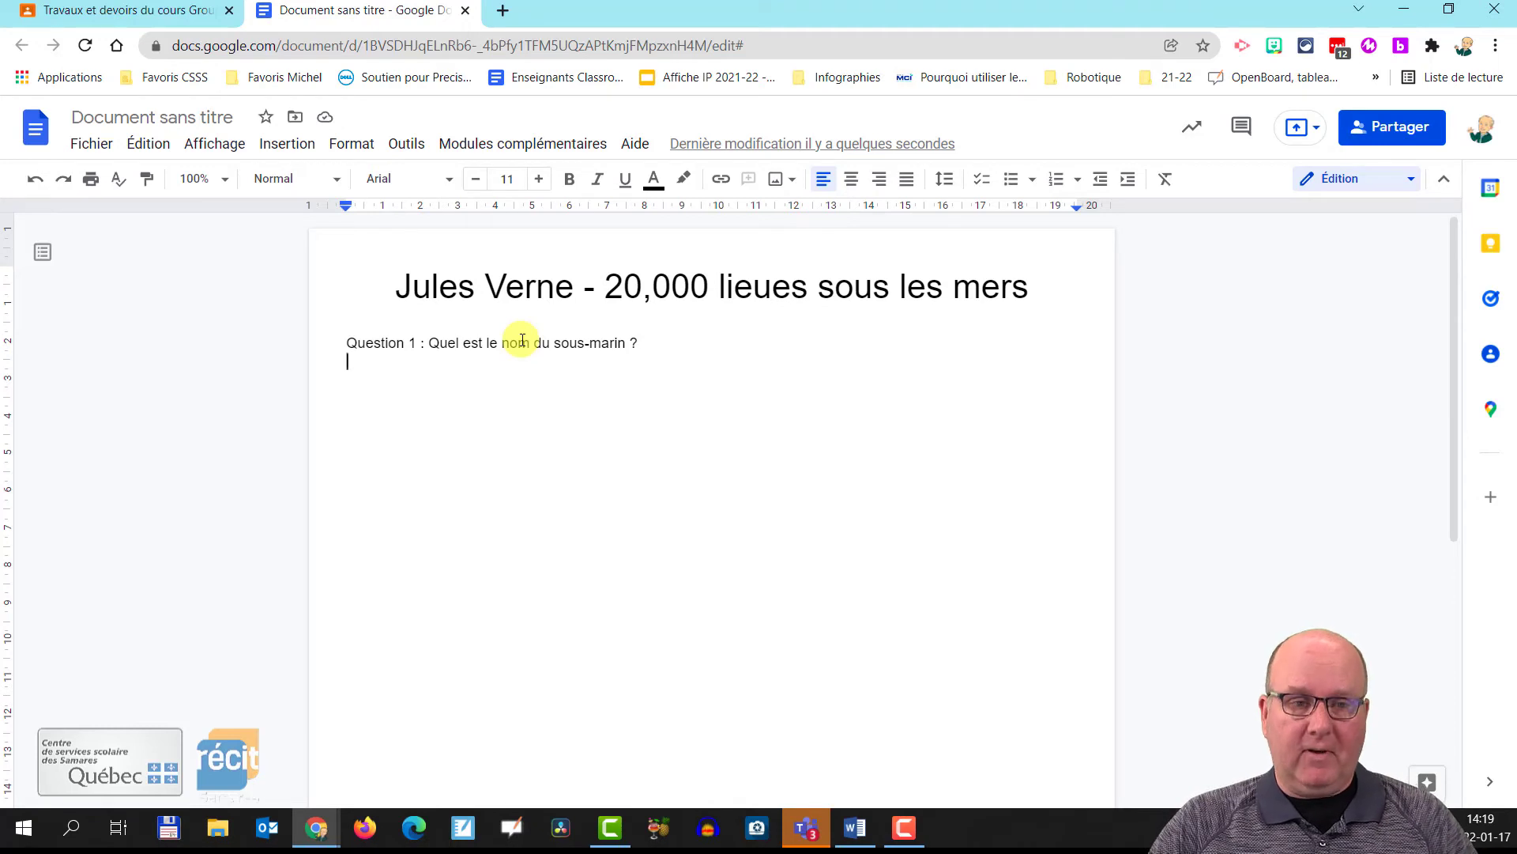
pyautogui.press('Return')
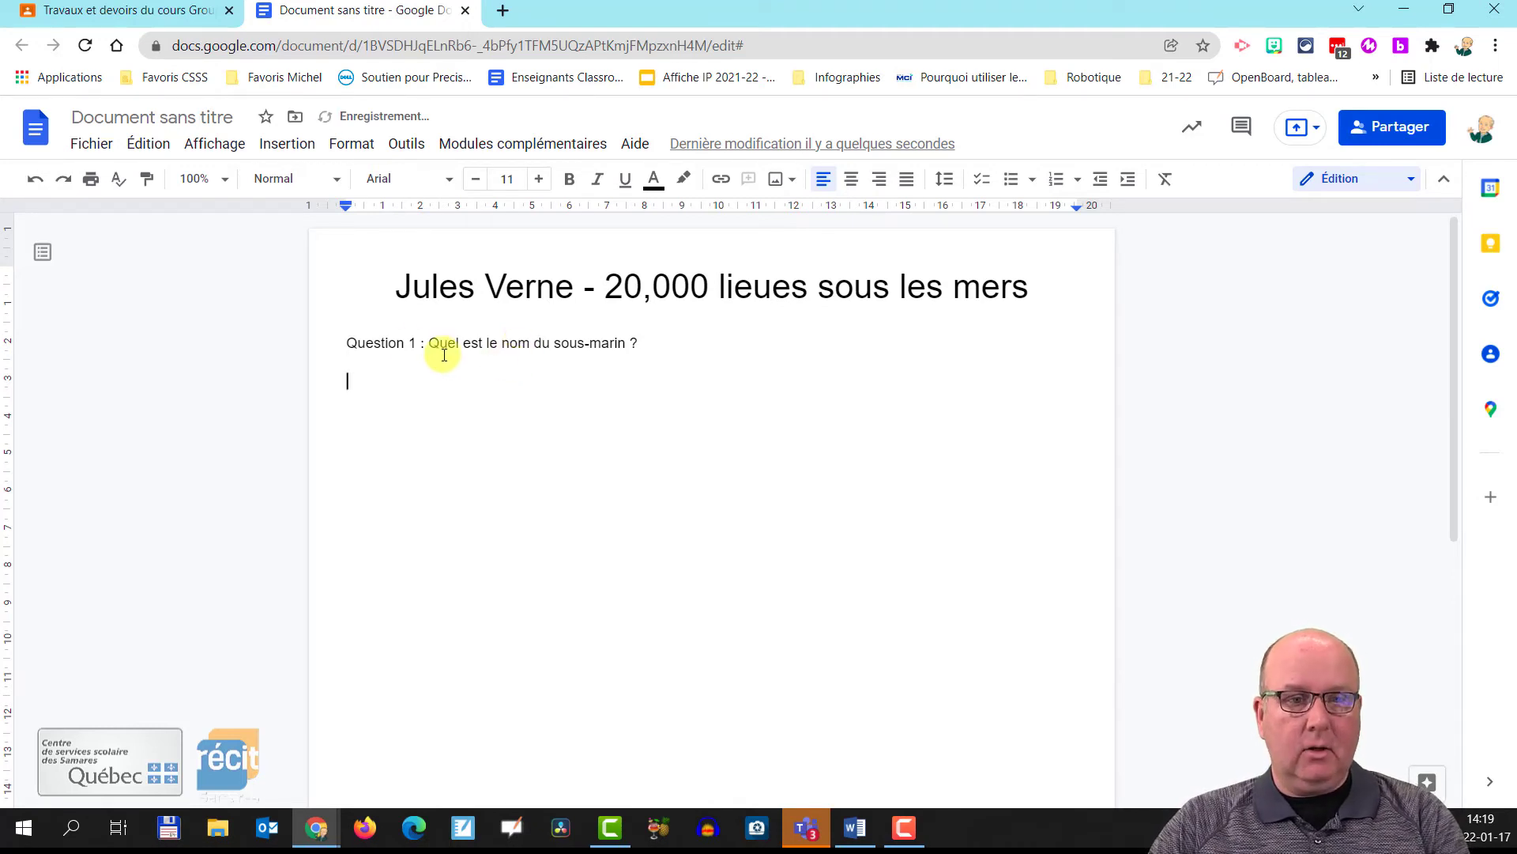
# Step: Insert a 1 x 1 table below question 1 as an answer box
pyautogui.click(286, 144)
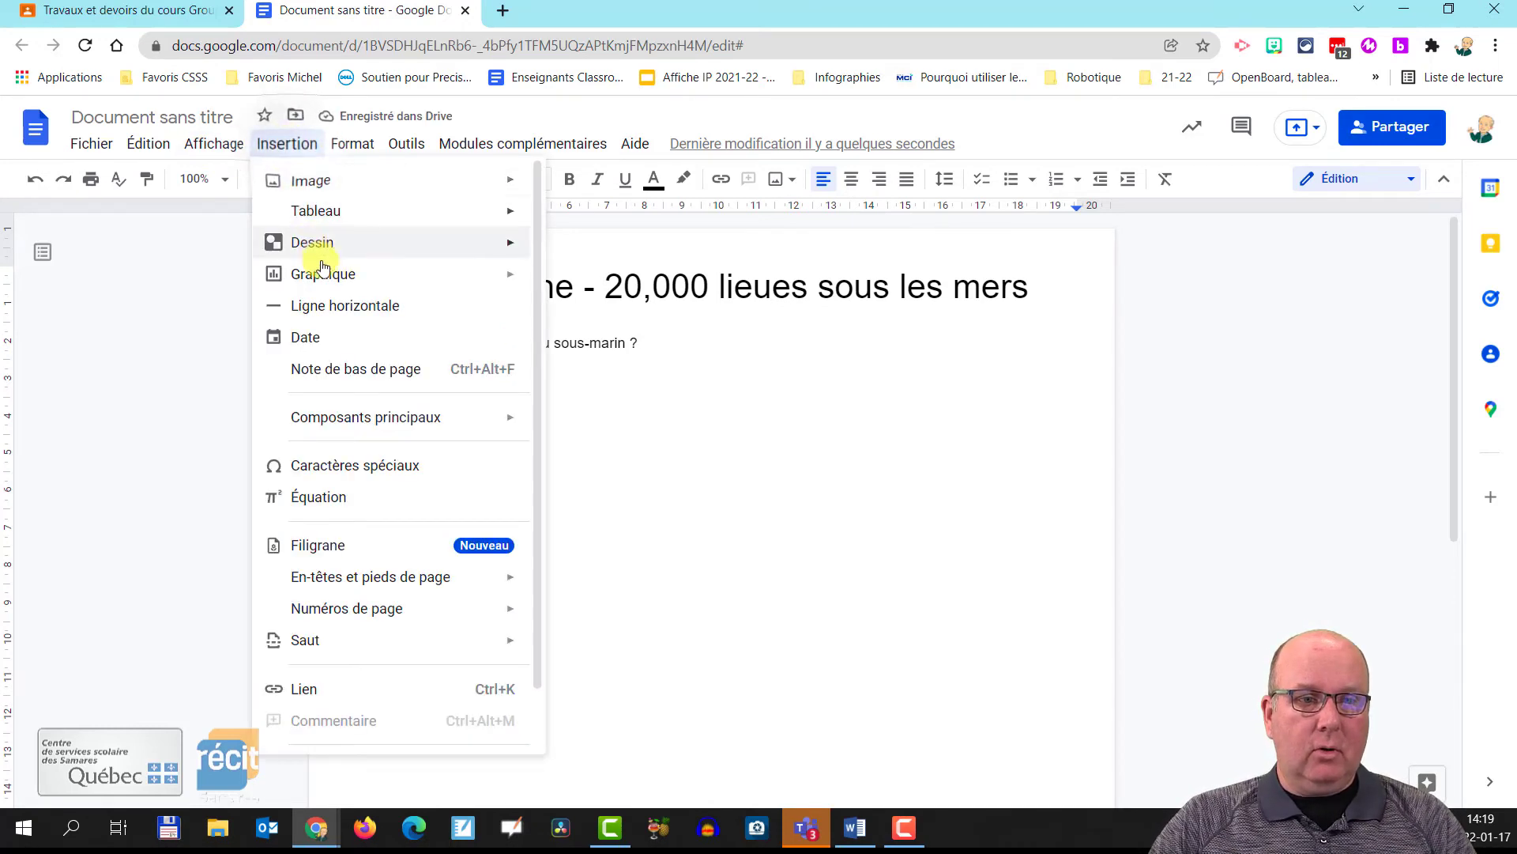
pyautogui.moveTo(328, 210)
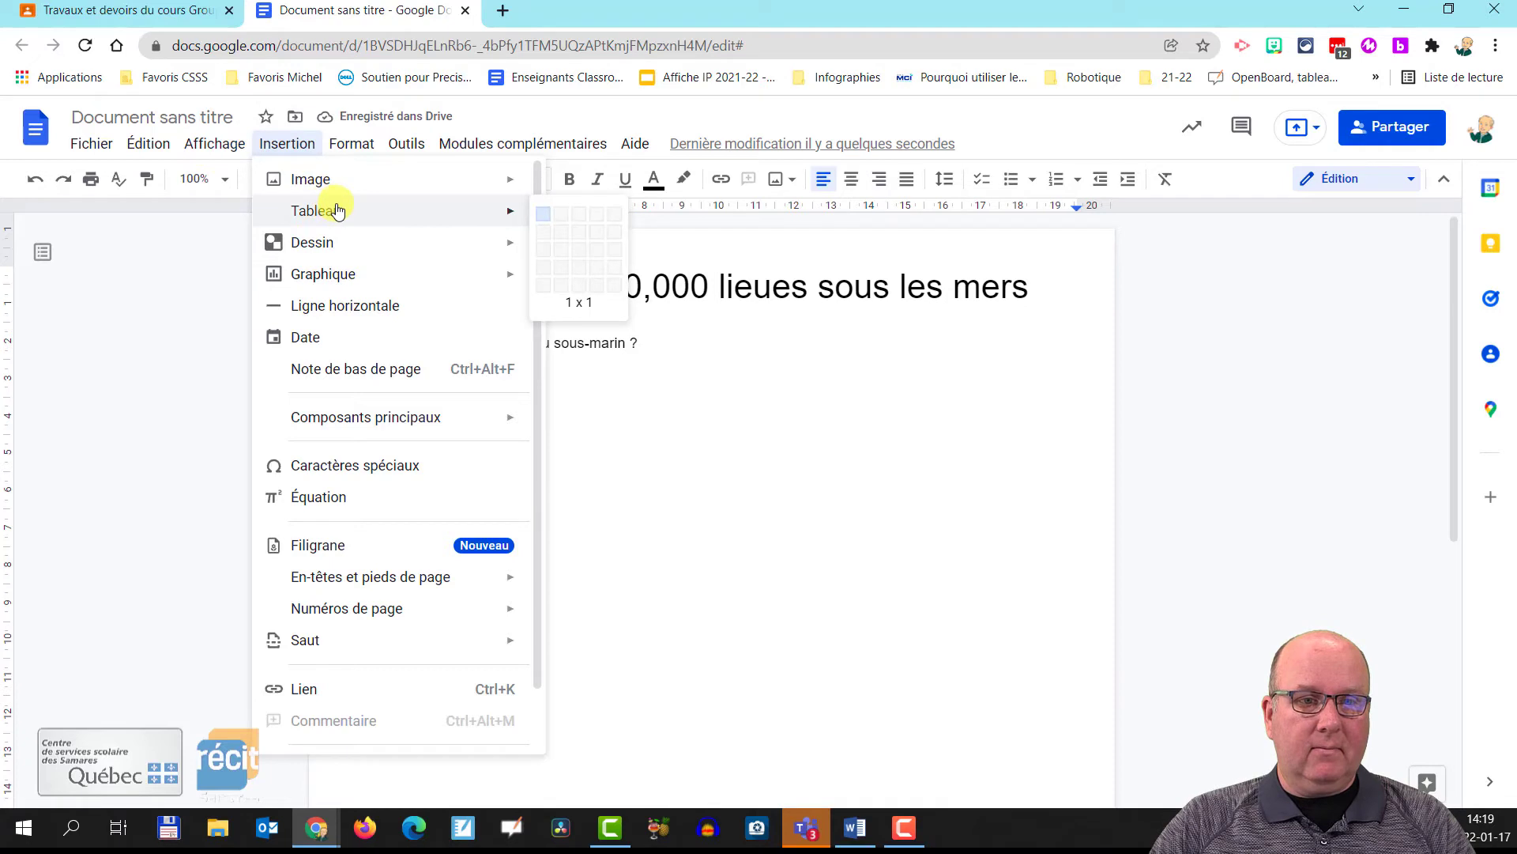
pyautogui.click(543, 215)
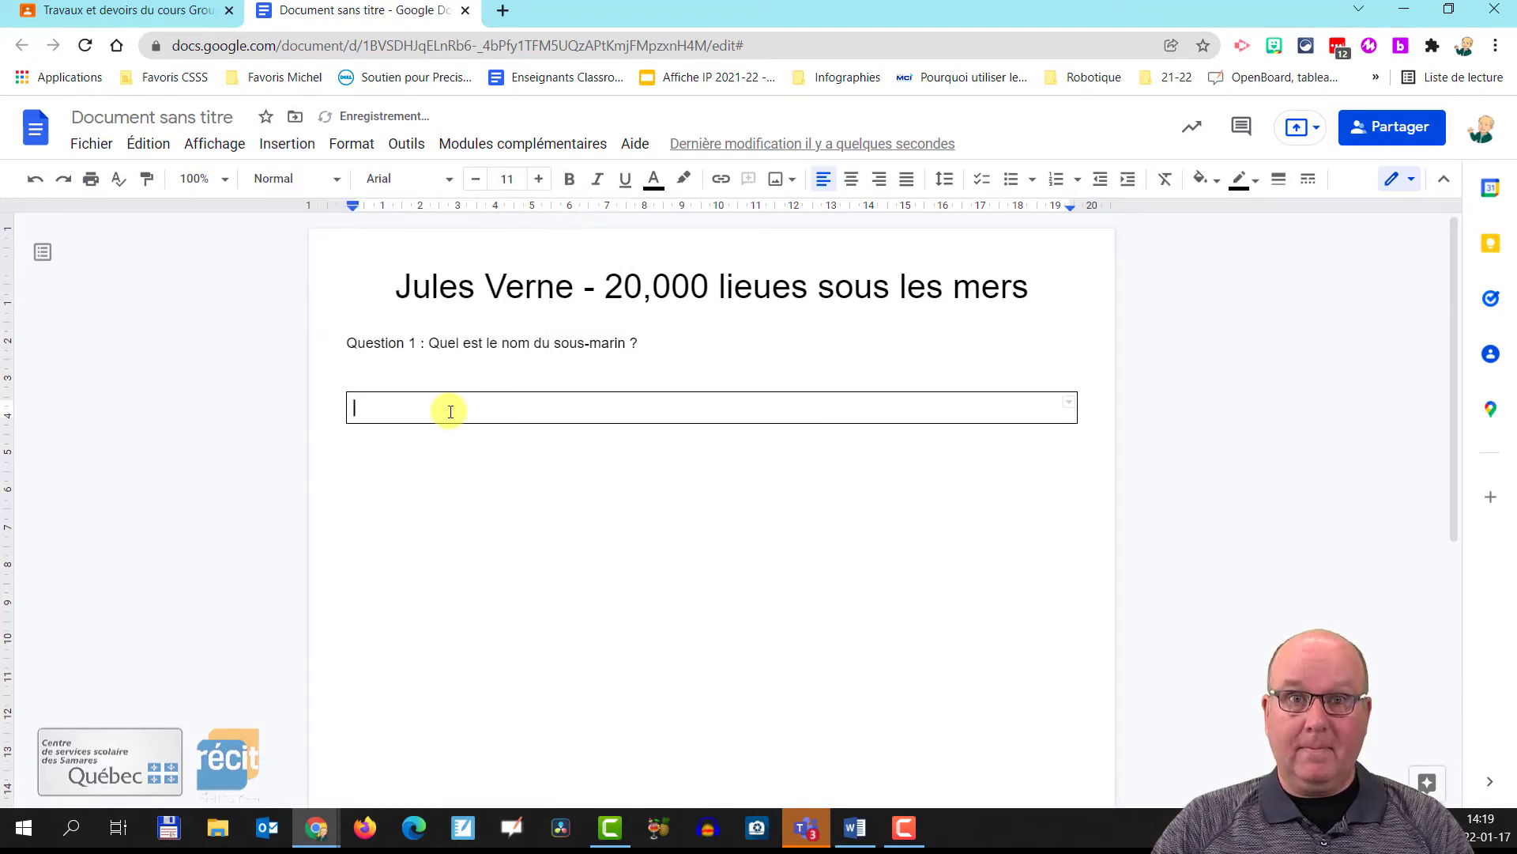
# Step: Fill the answer box with an underscore line spanning about half of the cell's width
pyautogui.write('_______________________________')
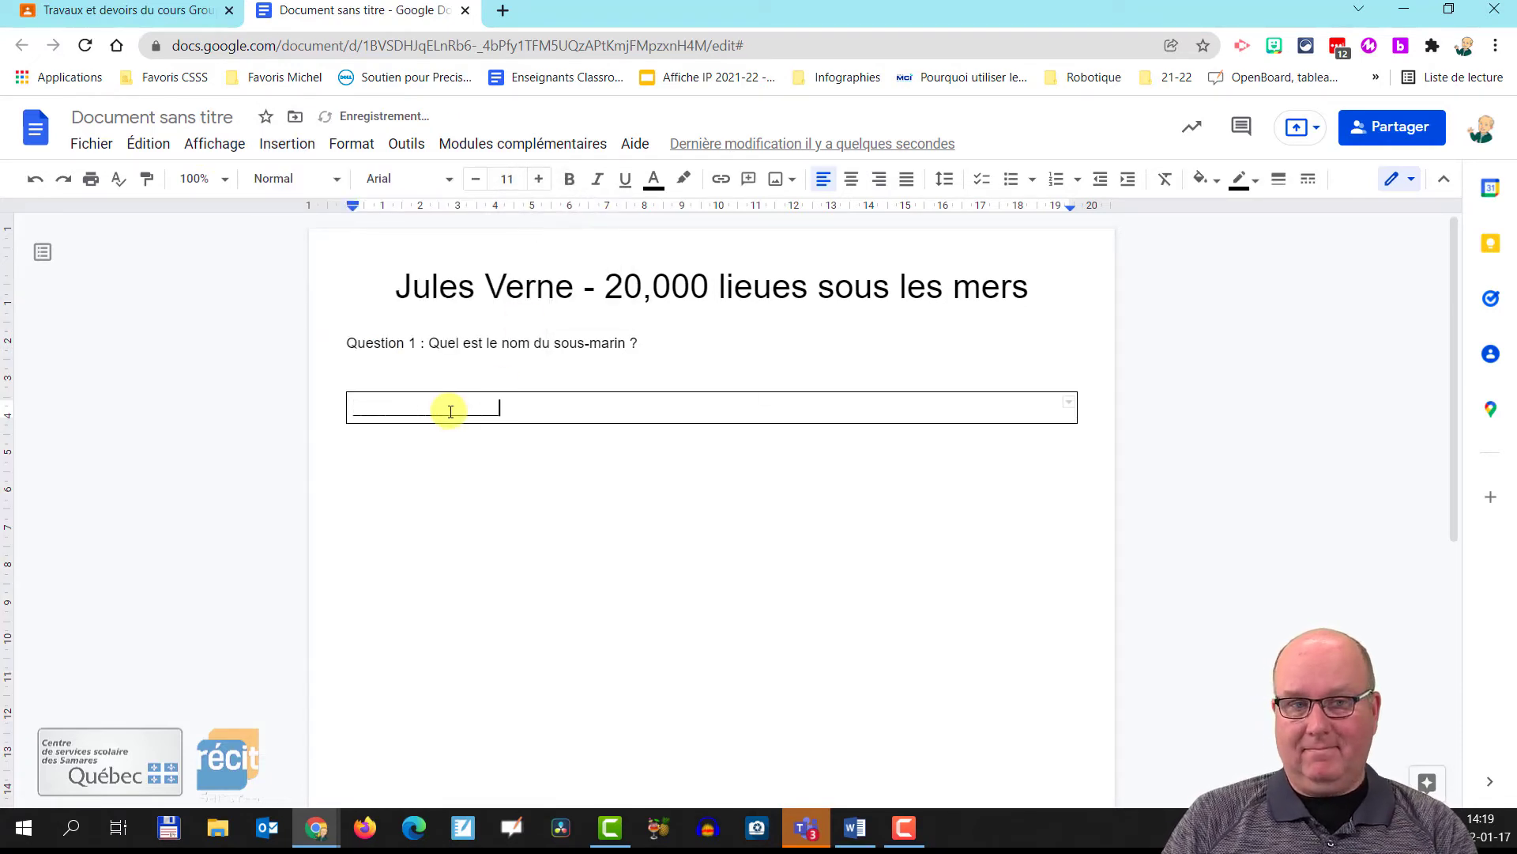
pyautogui.write('______________________________________________')
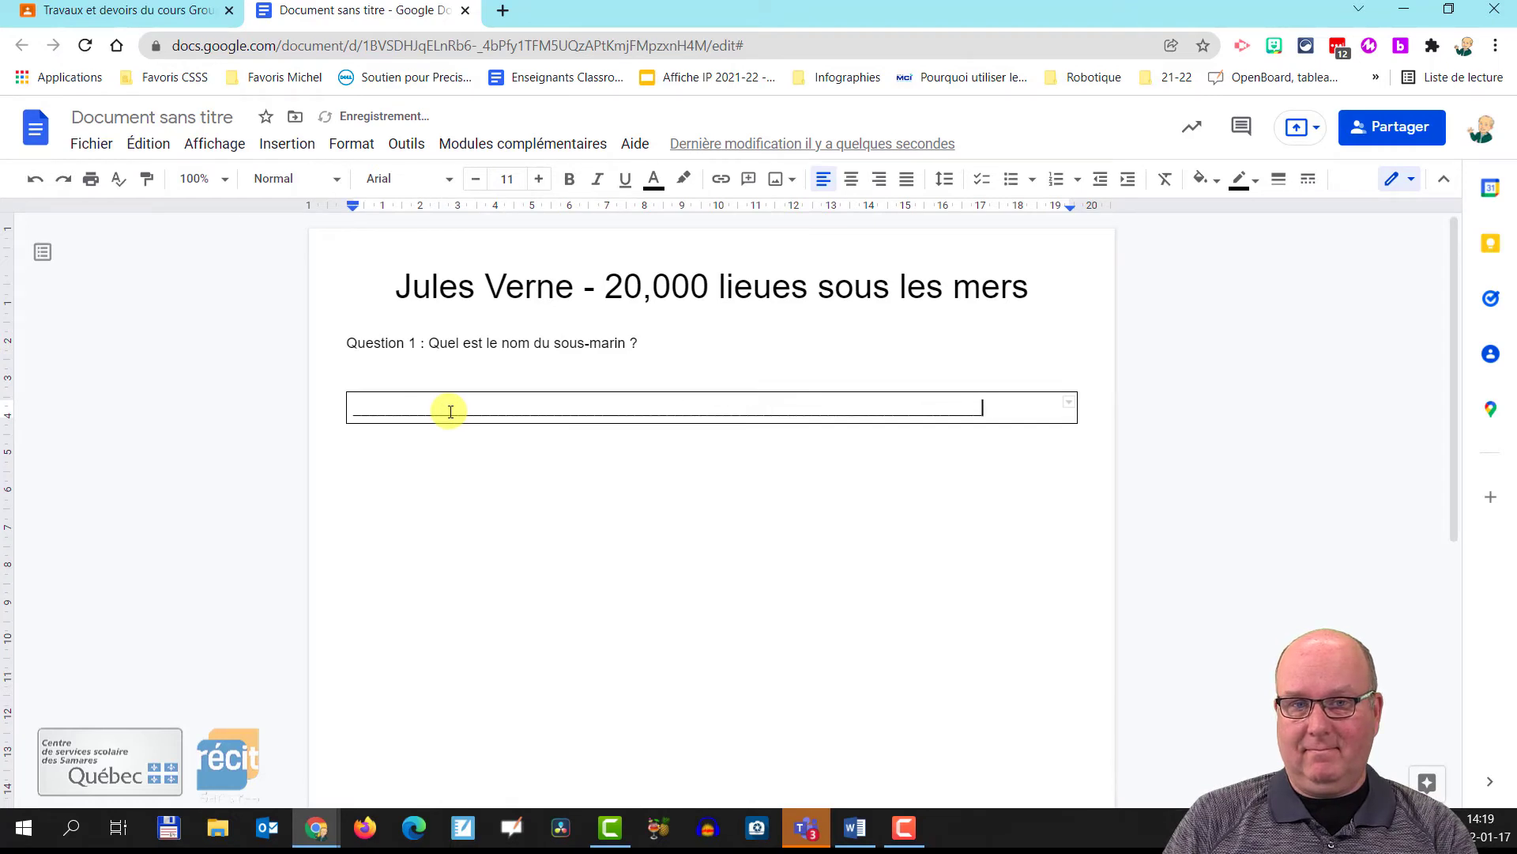
pyautogui.press('BackSpace')
pyautogui.press('BackSpace')
pyautogui.press('BackSpace')
pyautogui.press('BackSpace')
pyautogui.press('BackSpace')
pyautogui.press('BackSpace')
pyautogui.press('BackSpace')
pyautogui.press('BackSpace')
pyautogui.press('BackSpace')
pyautogui.press('BackSpace')
pyautogui.press('BackSpace')
pyautogui.press('BackSpace')
pyautogui.press('BackSpace')
pyautogui.press('BackSpace')
pyautogui.press('BackSpace')
pyautogui.press('BackSpace')
pyautogui.press('BackSpace')
pyautogui.press('BackSpace')
pyautogui.press('BackSpace')
pyautogui.press('BackSpace')
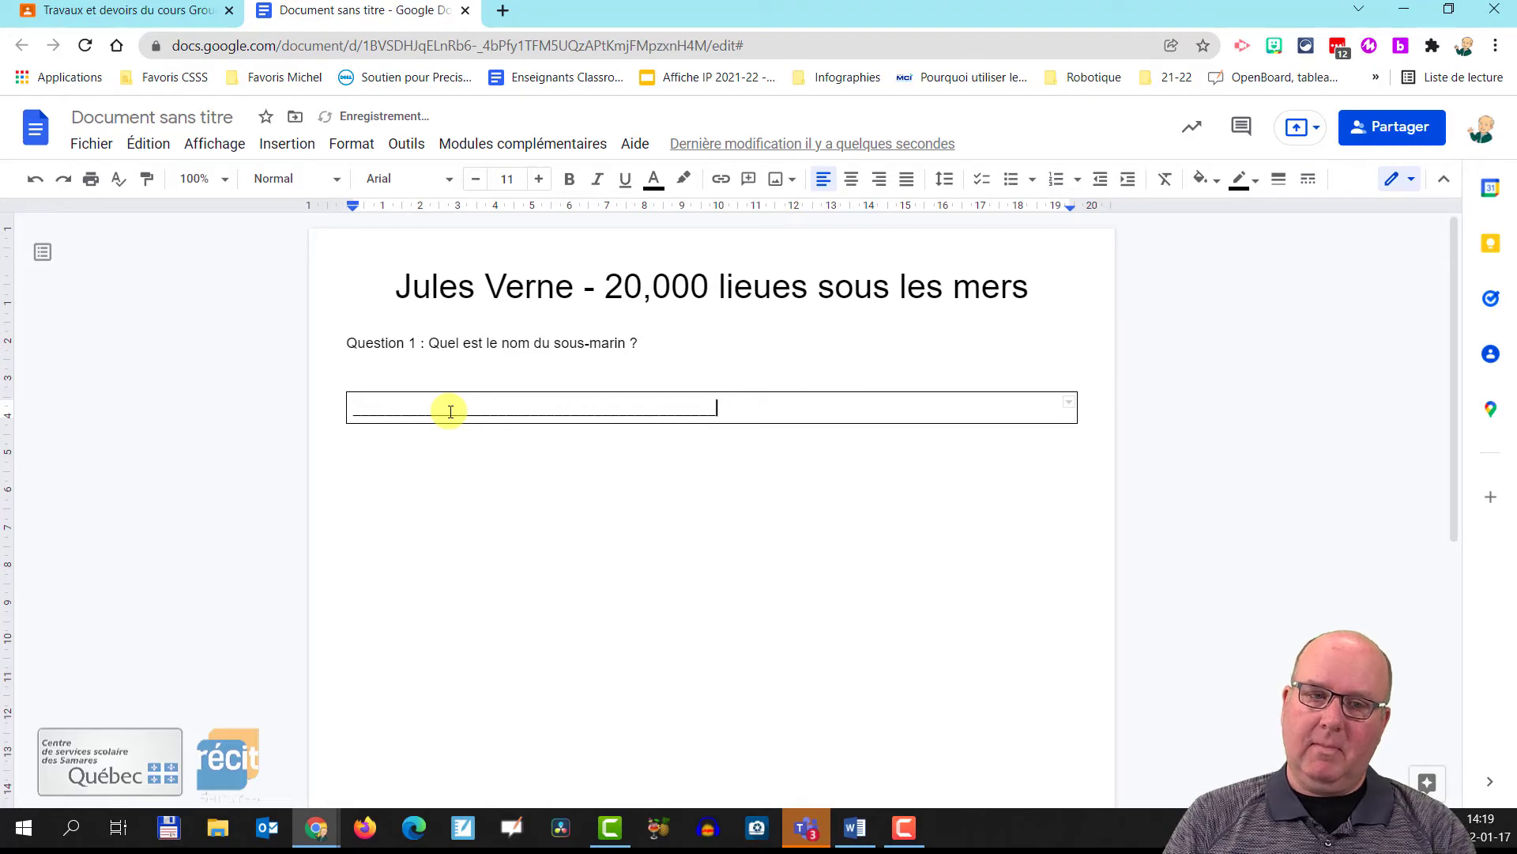
# Step: Delete the extra blank line between question 1 and its answer box
pyautogui.press('Up')
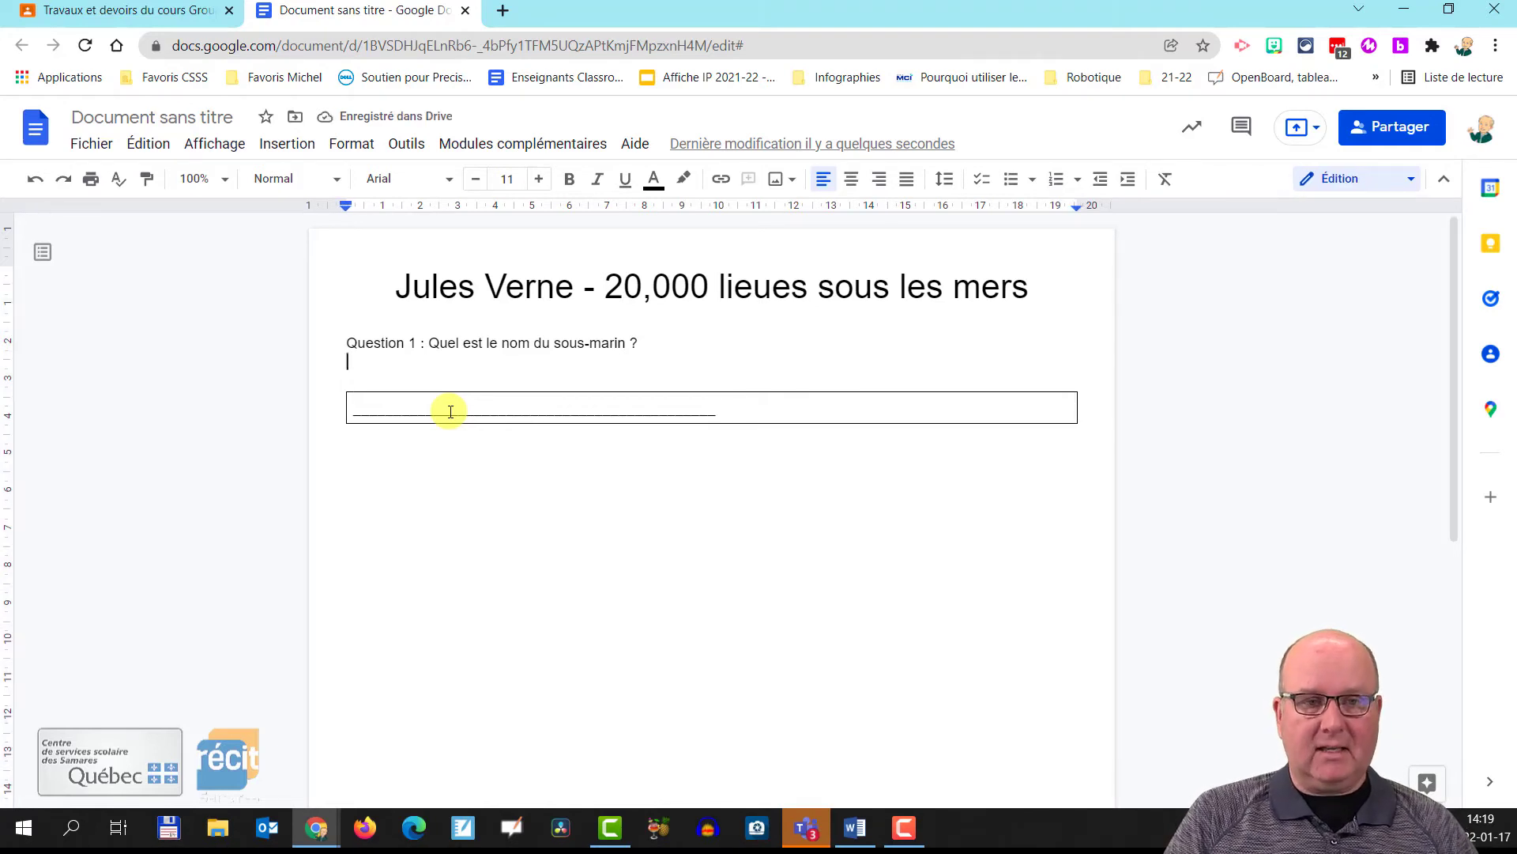
pyautogui.press('Delete')
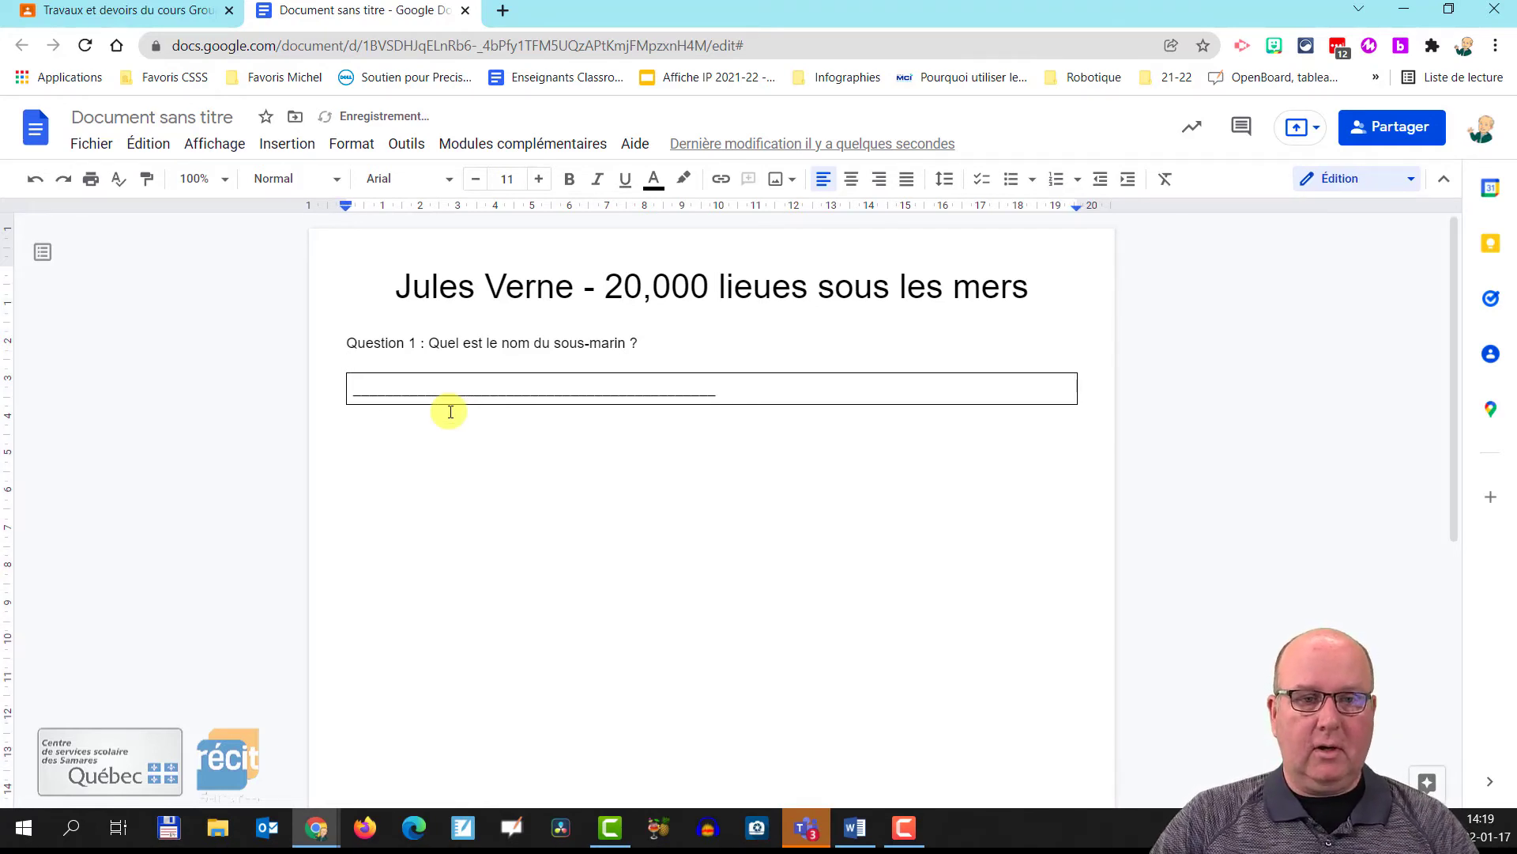
pyautogui.click(541, 387)
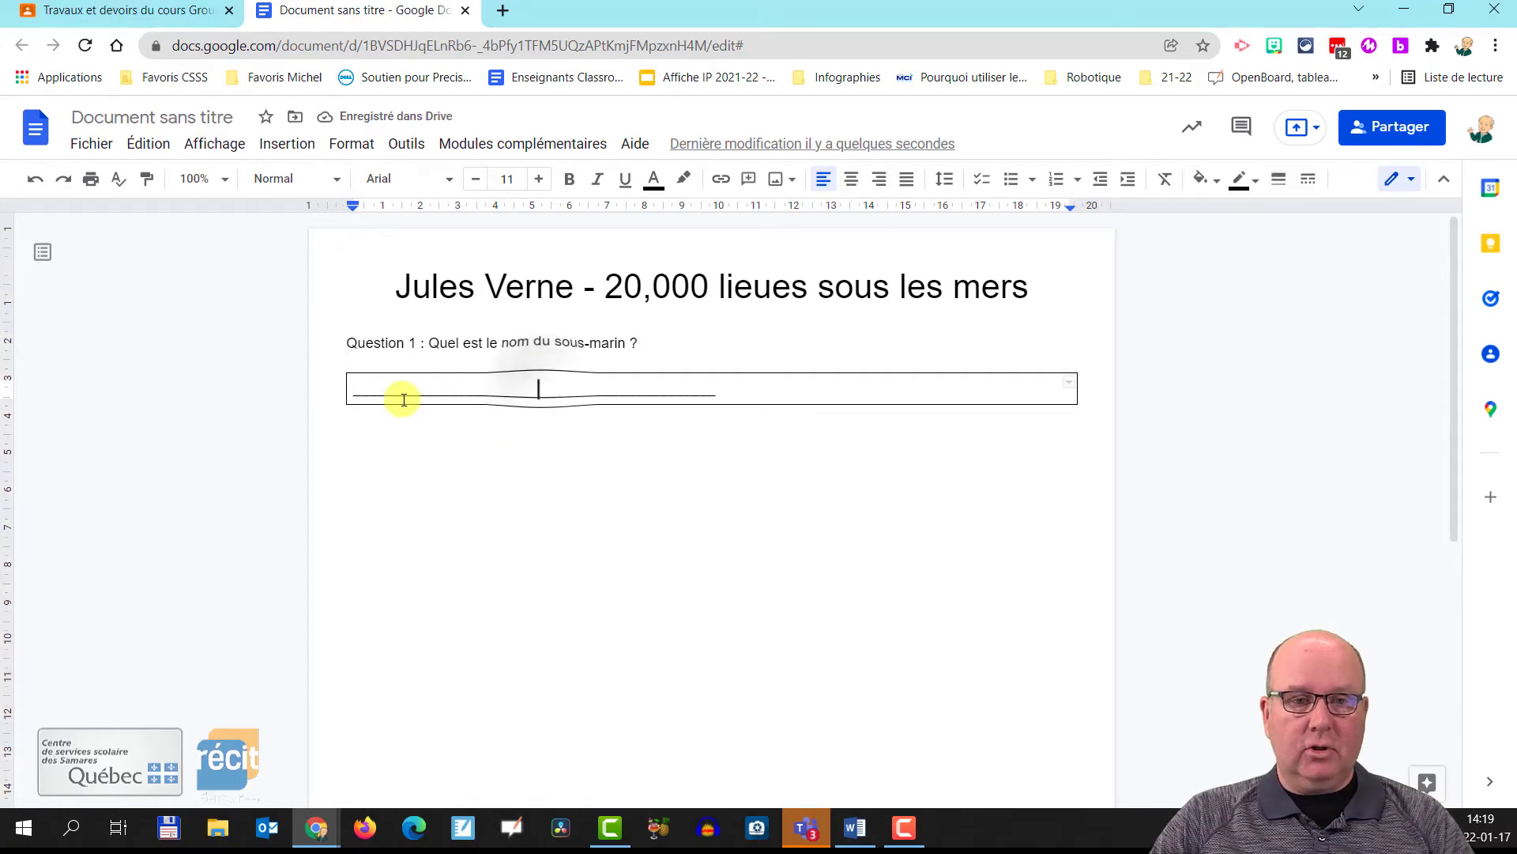
pyautogui.click(551, 449)
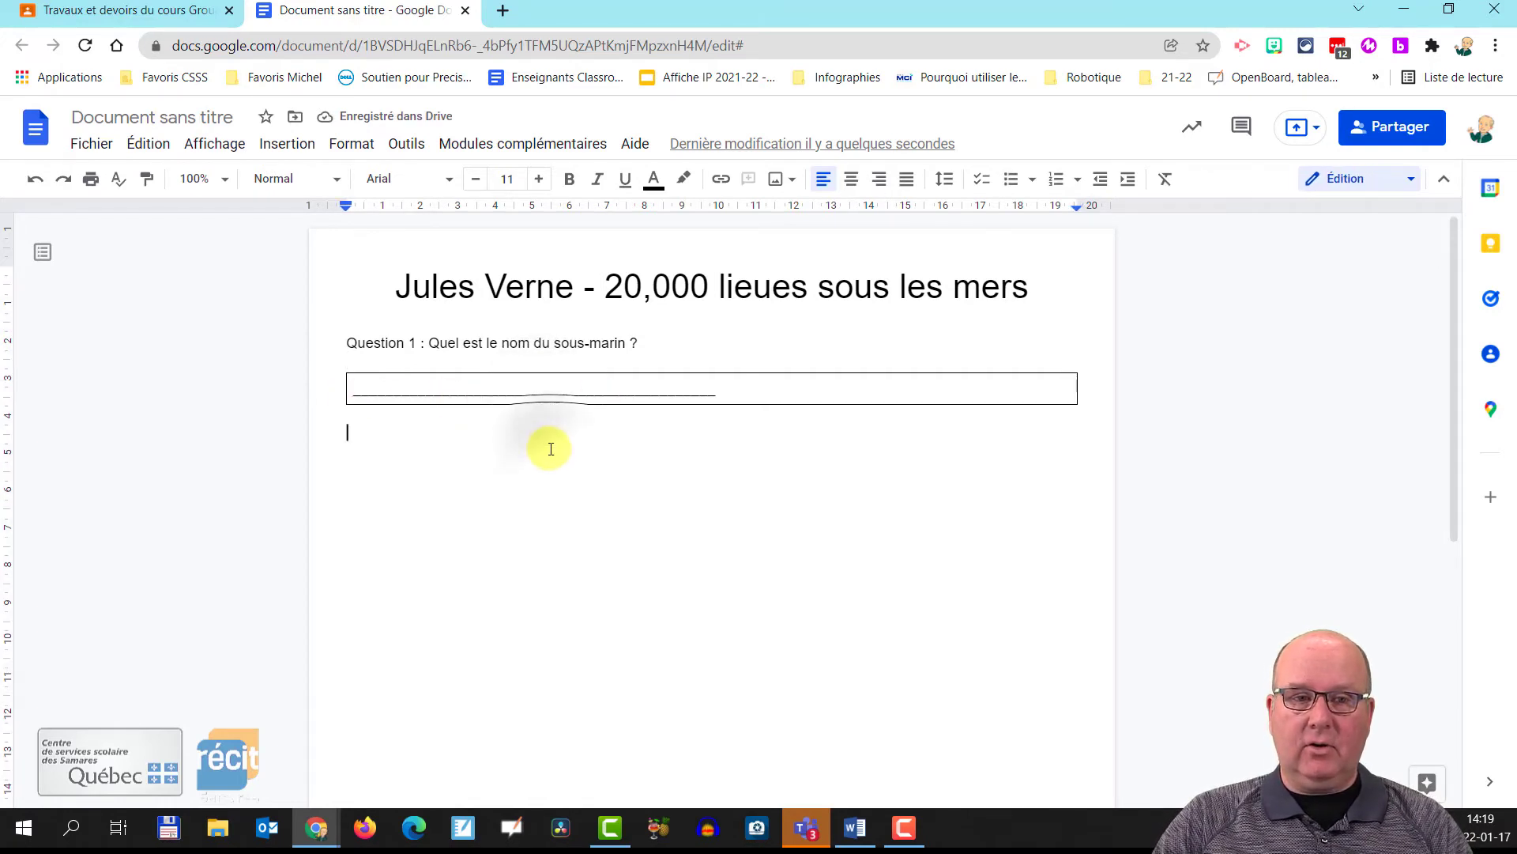
# Step: Copy question 1 with its answer box and paste it twice below the original
pyautogui.moveTo(348, 342); pyautogui.dragTo(713, 462)
pyautogui.hotkey('ctrl', 'c')
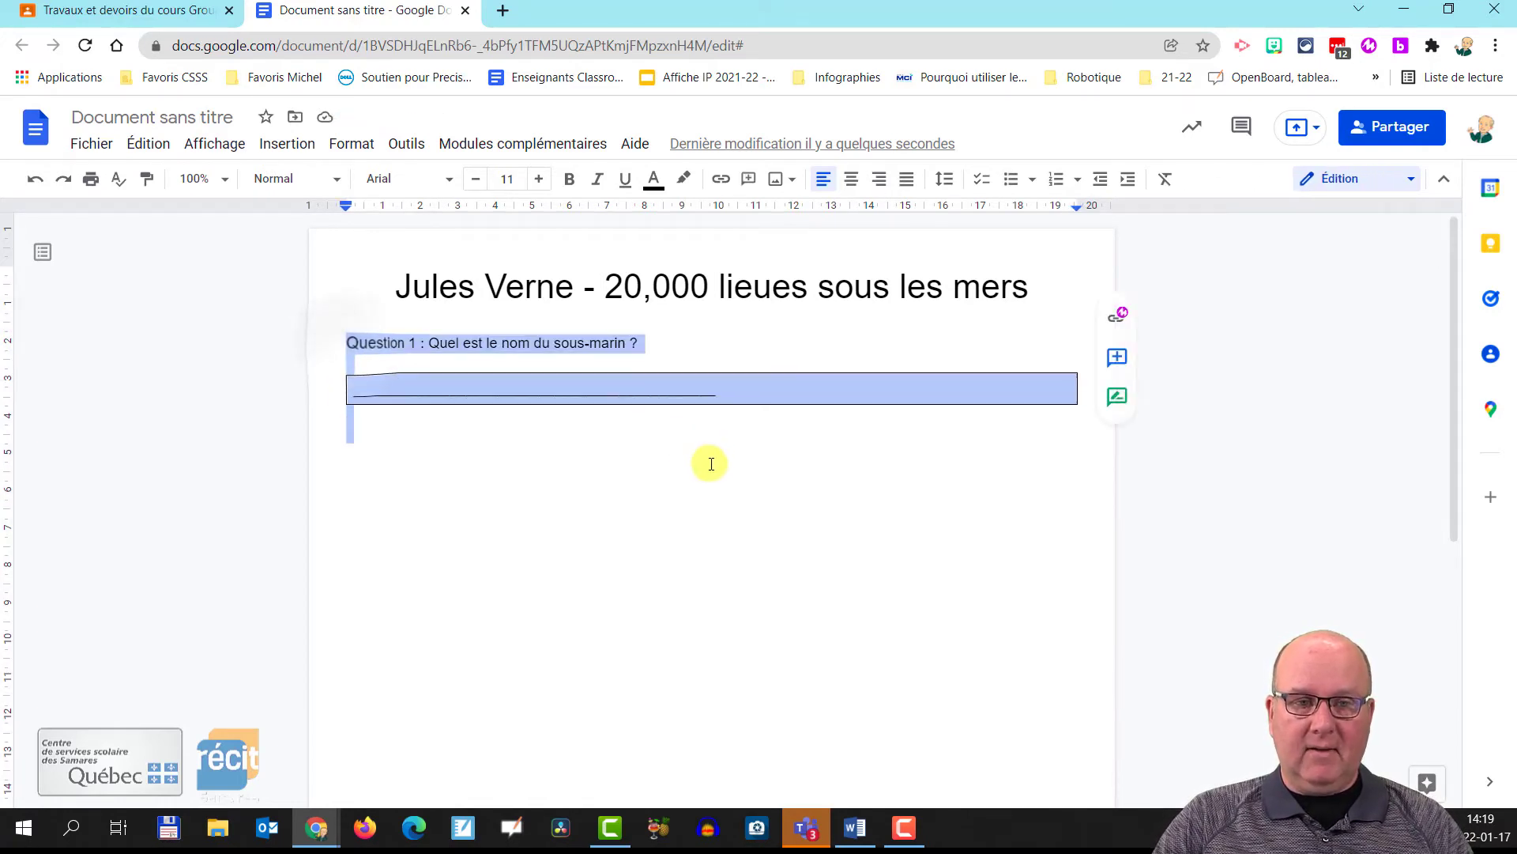
pyautogui.click(496, 489)
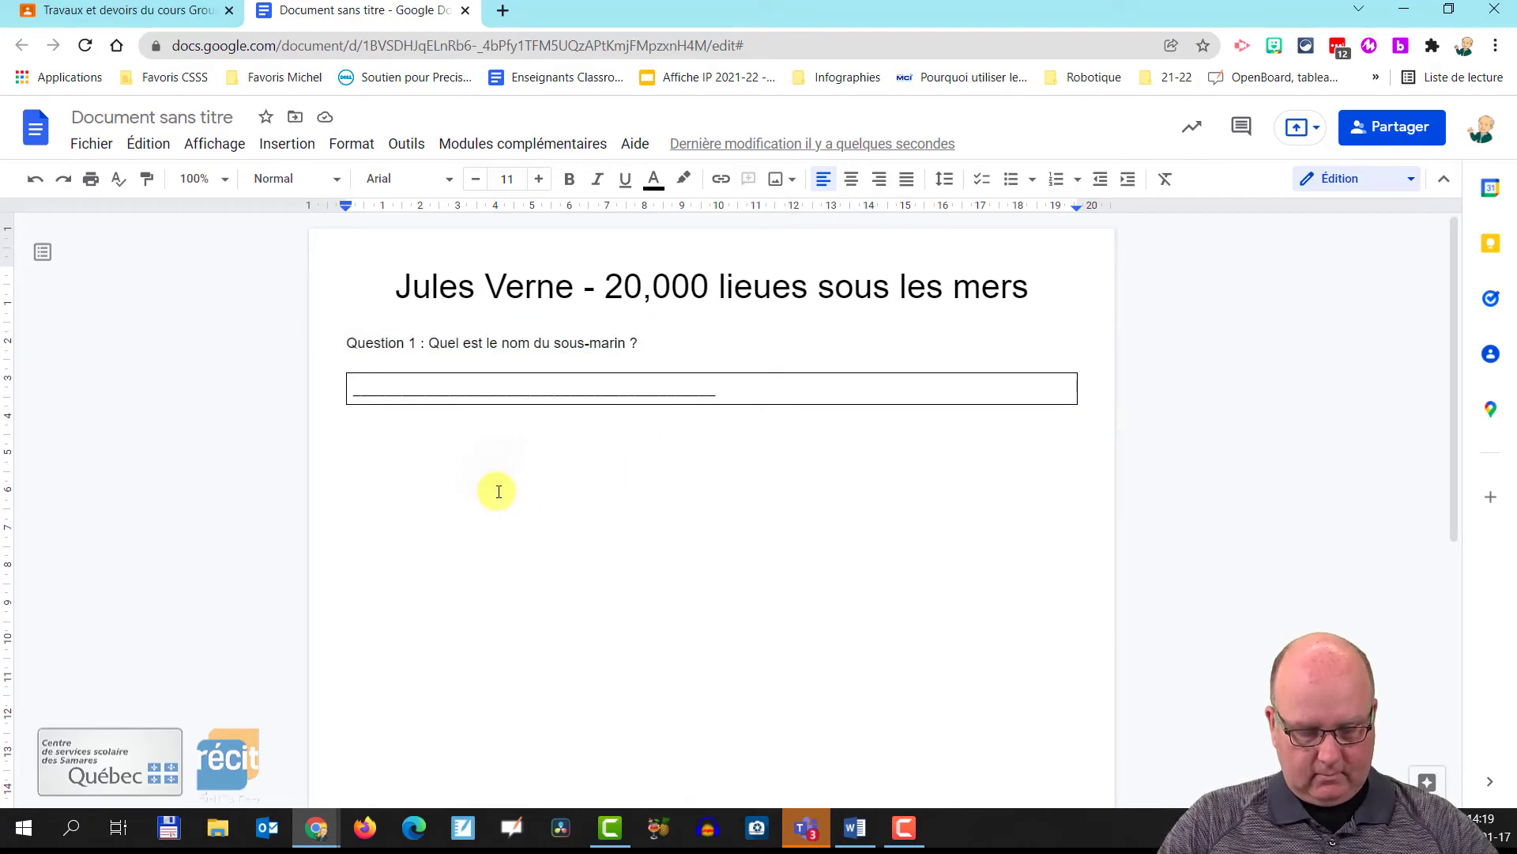
pyautogui.hotkey('ctrl', 'v')
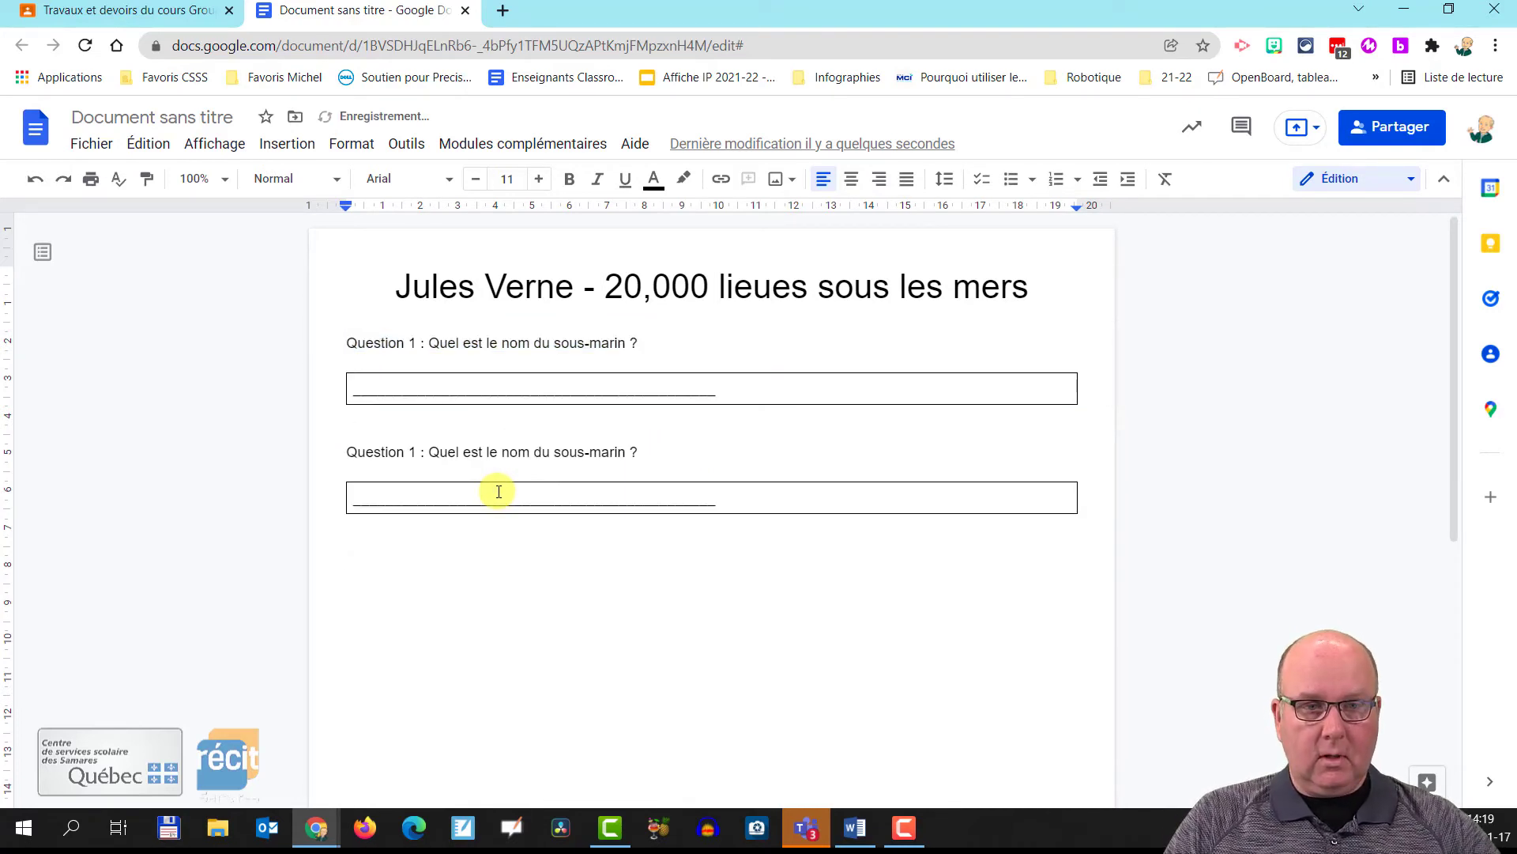
pyautogui.hotkey('ctrl', 'v')
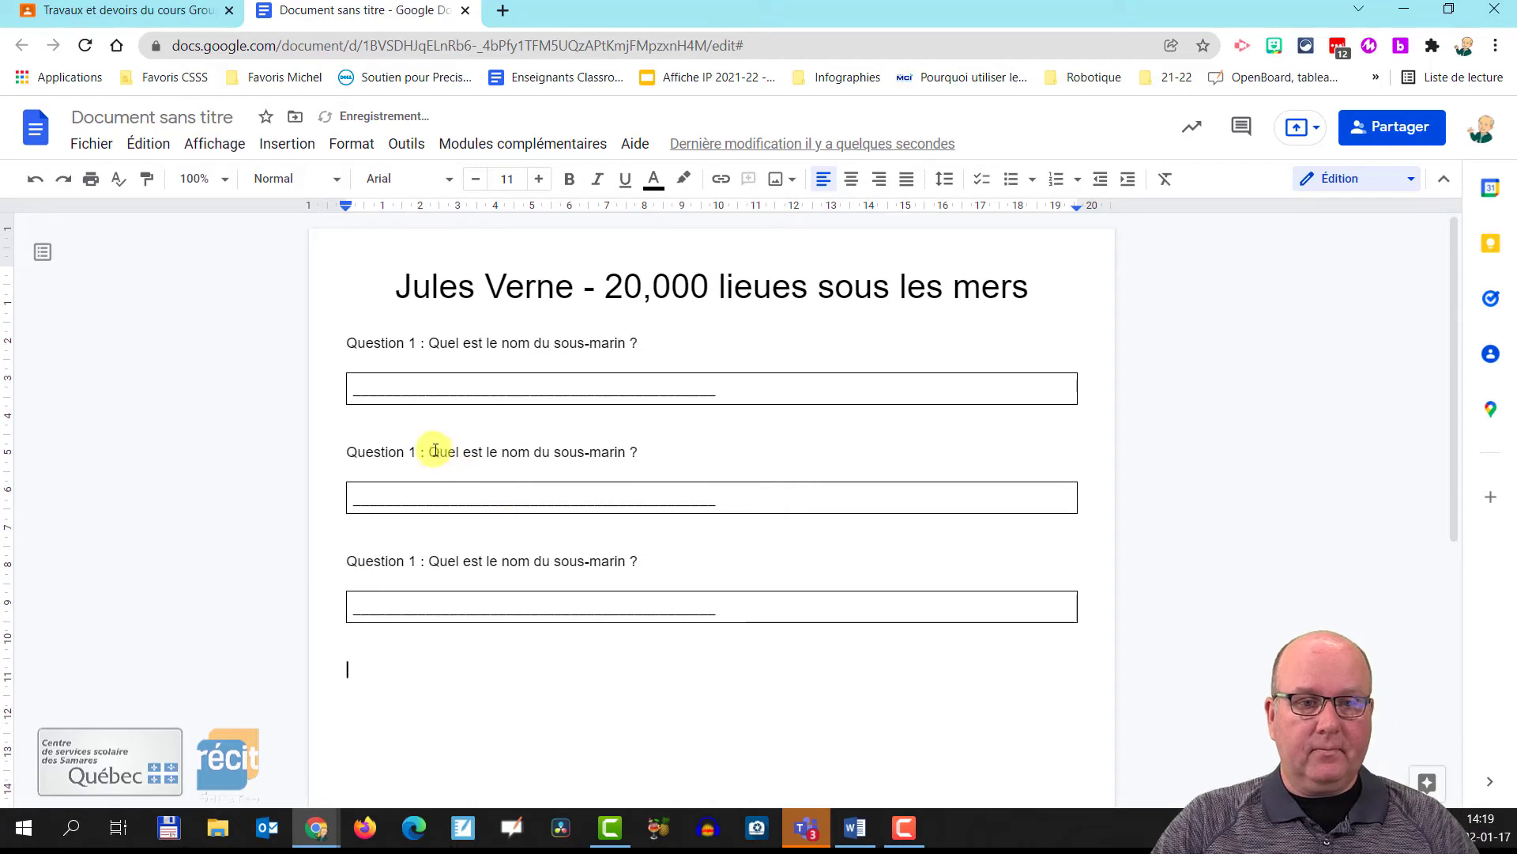
# Step: Renumber the two pasted questions as Question 2 and Question 3
pyautogui.doubleClick(411, 452)
pyautogui.write('2')
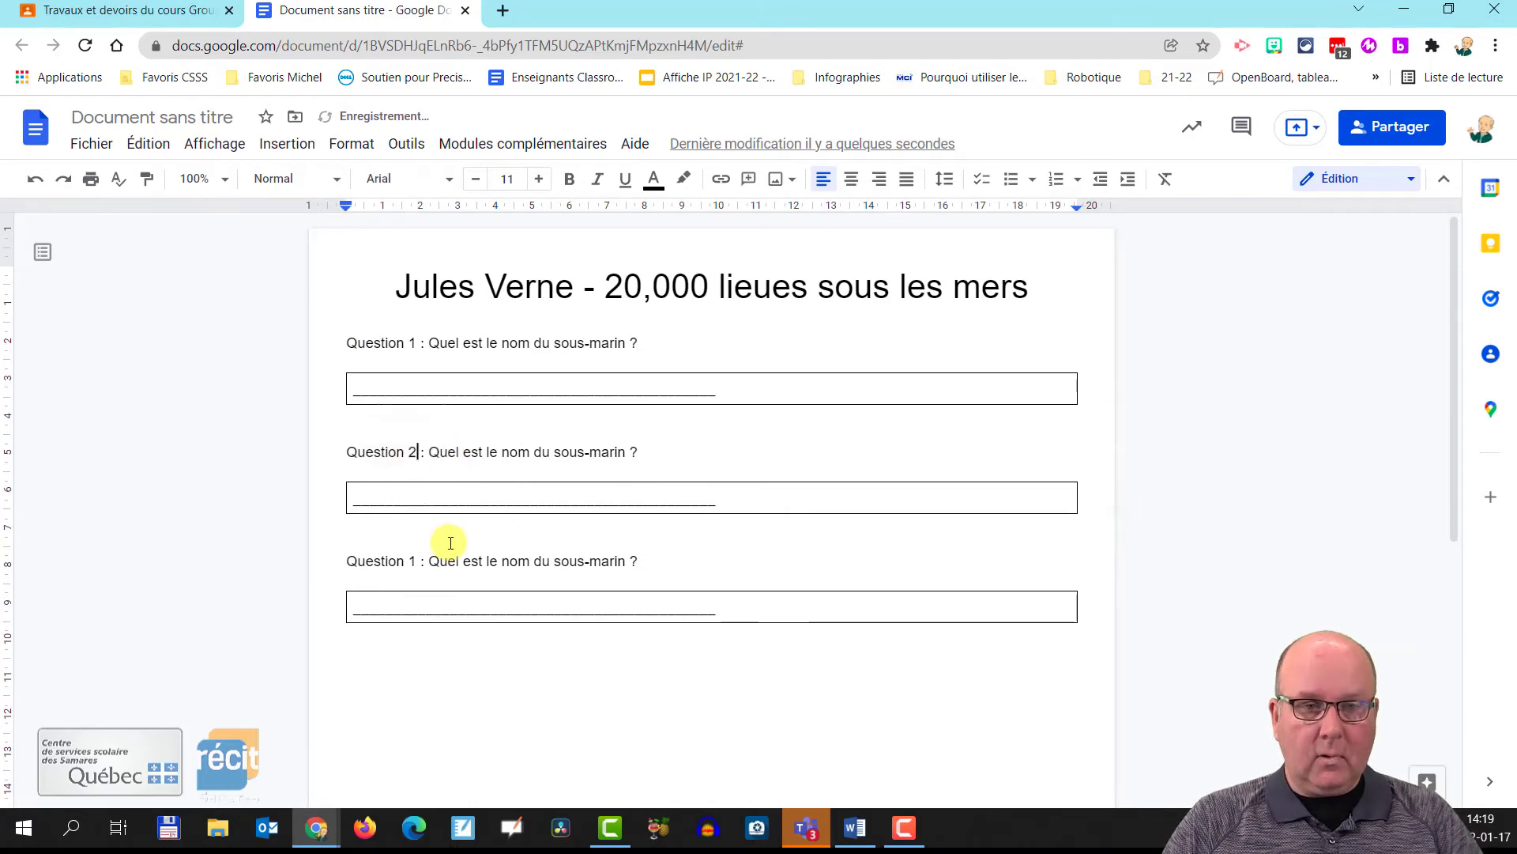
pyautogui.click(451, 542)
pyautogui.press('Down')
pyautogui.press('BackSpace')
pyautogui.write('3')
# Step: Replace "sous-marin" with "capitaie" in question 2 and reword question 3 as "En quelle année… ?"
pyautogui.click(554, 451)
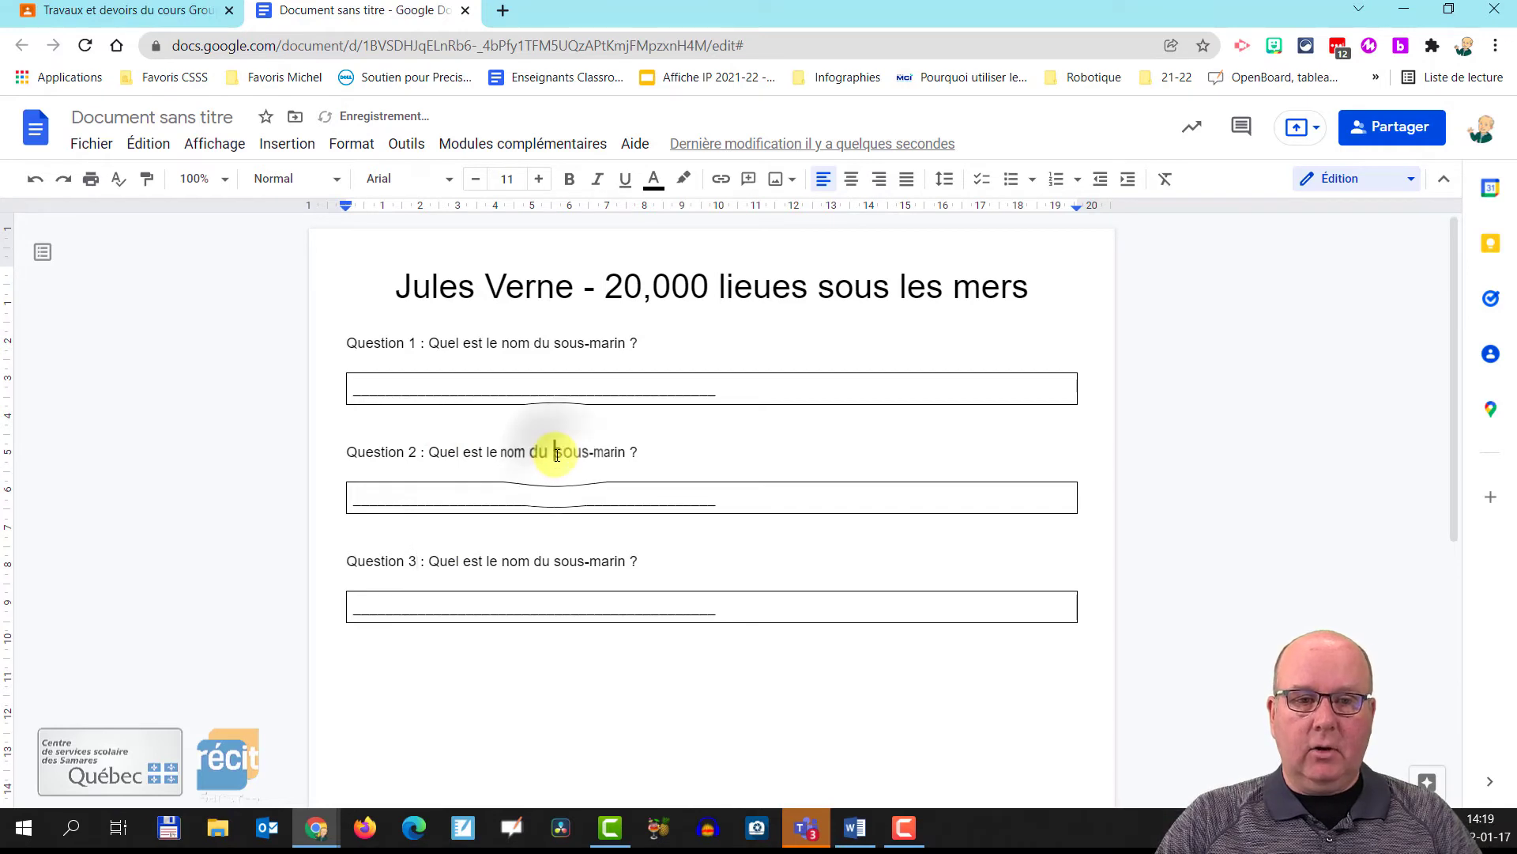
pyautogui.write('capitaie')
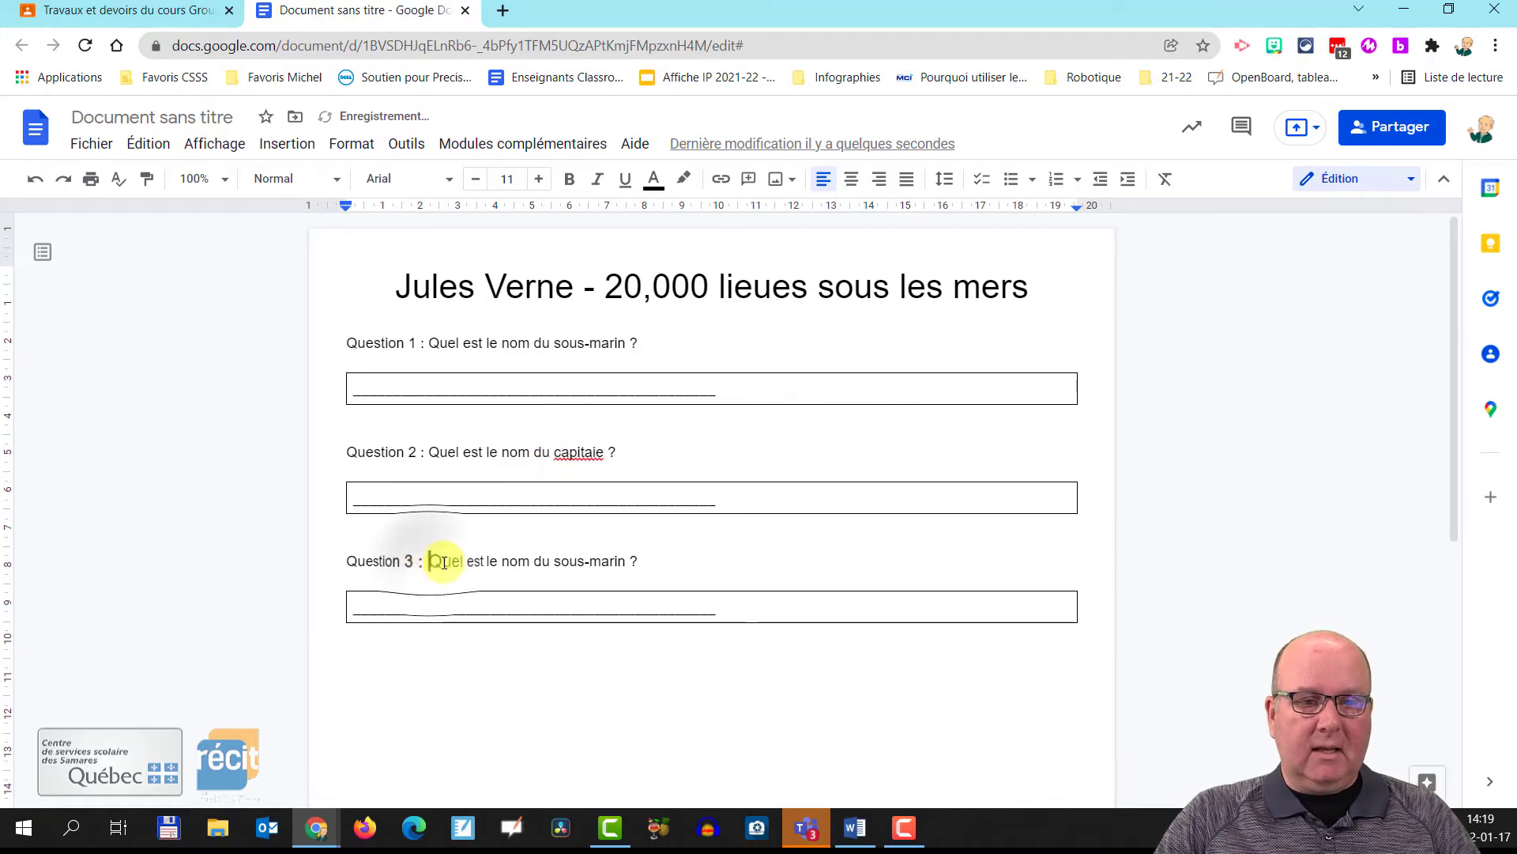
pyautogui.moveTo(429, 560); pyautogui.dragTo(346, 560)
pyautogui.keyDown('shift'); pyautogui.click(627, 560); pyautogui.keyUp('shift')
pyautogui.write('E')
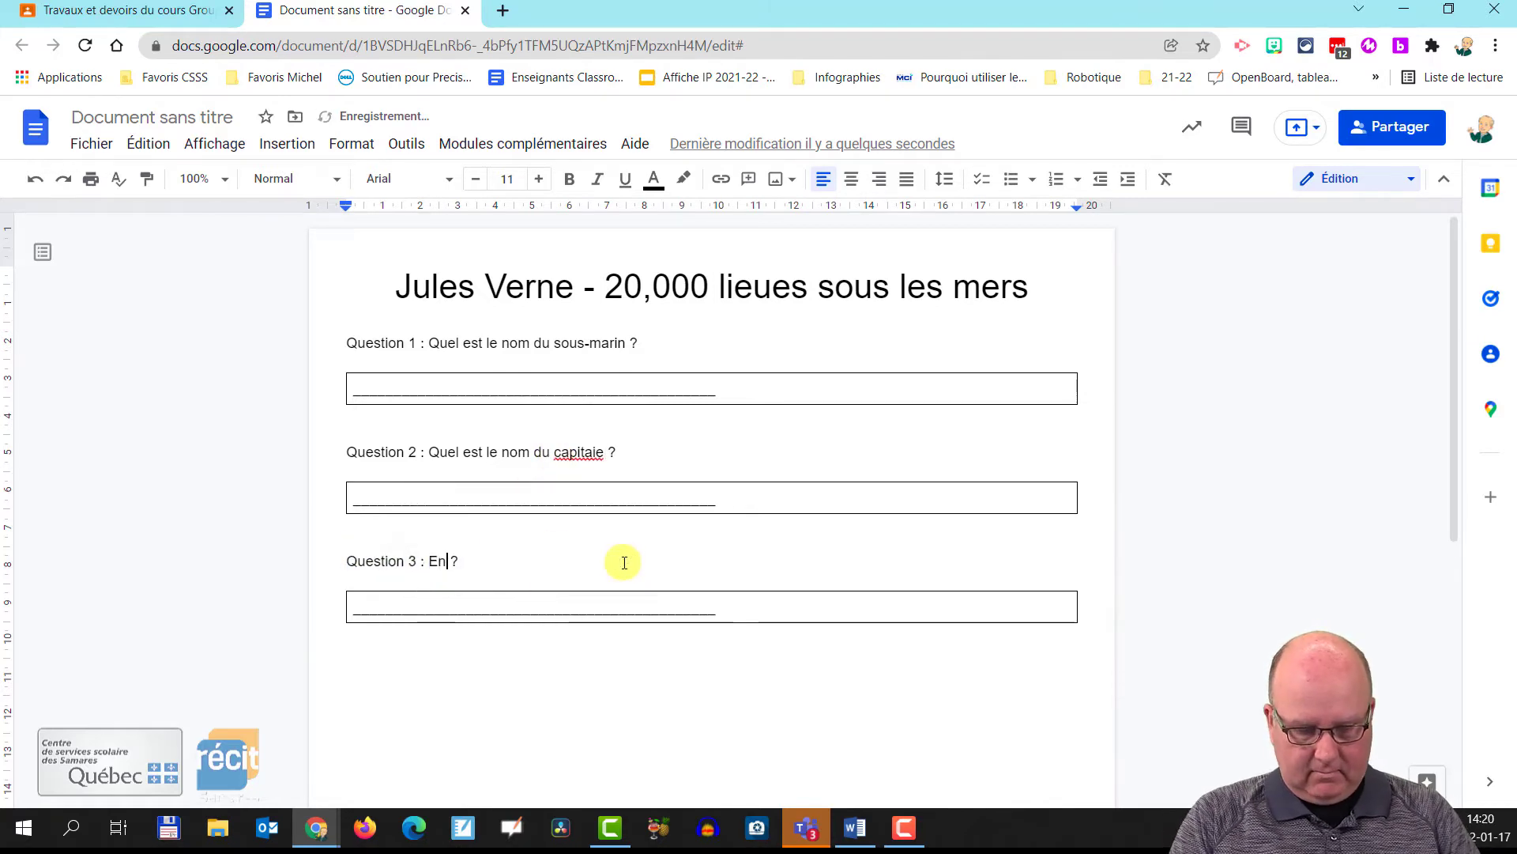
pyautogui.write('n quelle année…')
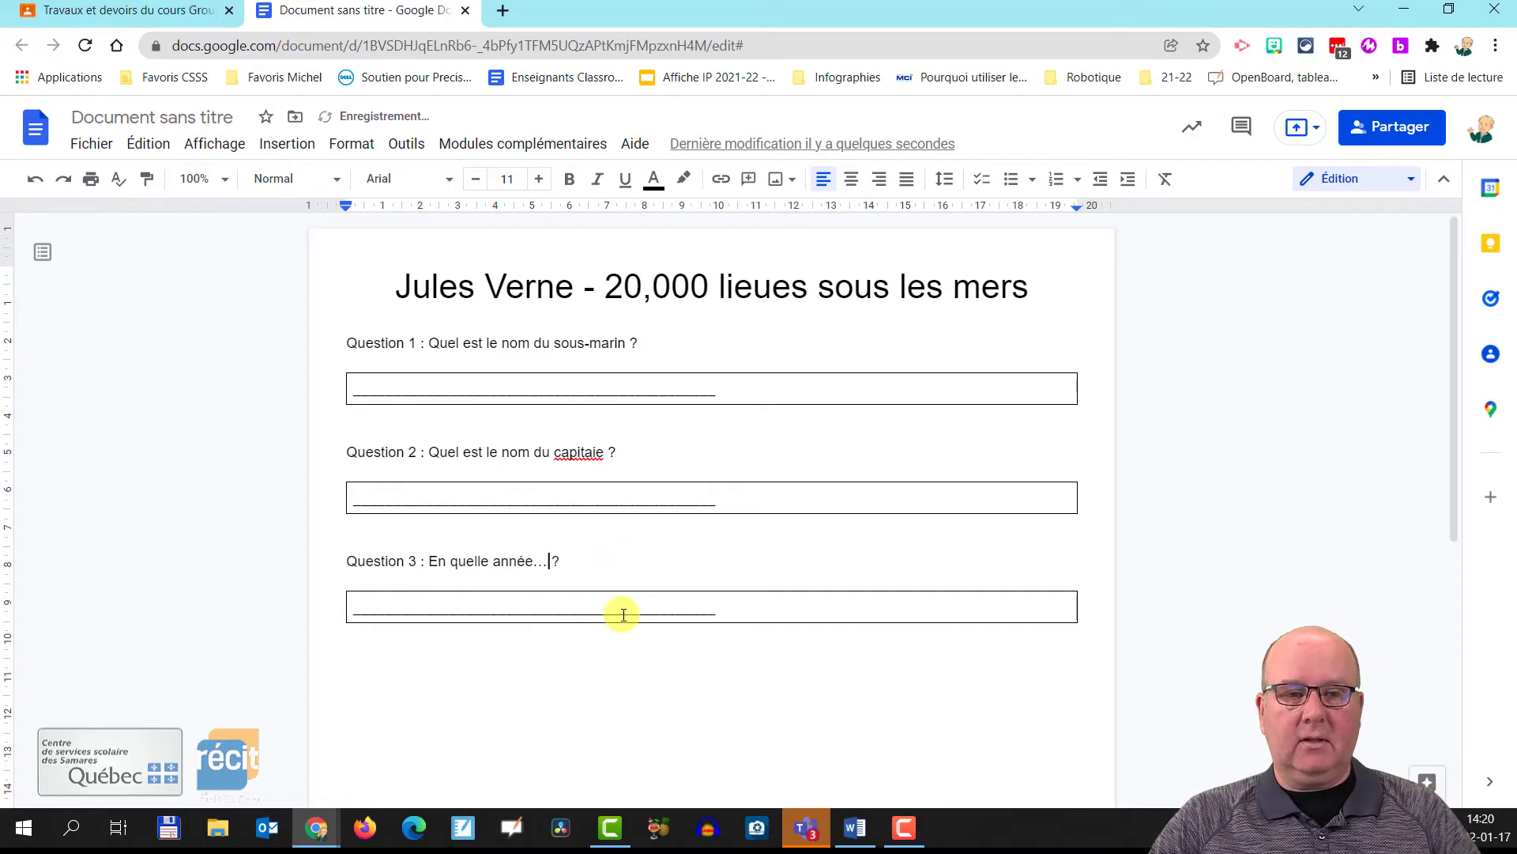
# Step: Correct the misspelled "capitaie" in question 2 to "capitaine" using the spelling suggestion
pyautogui.click(593, 451)
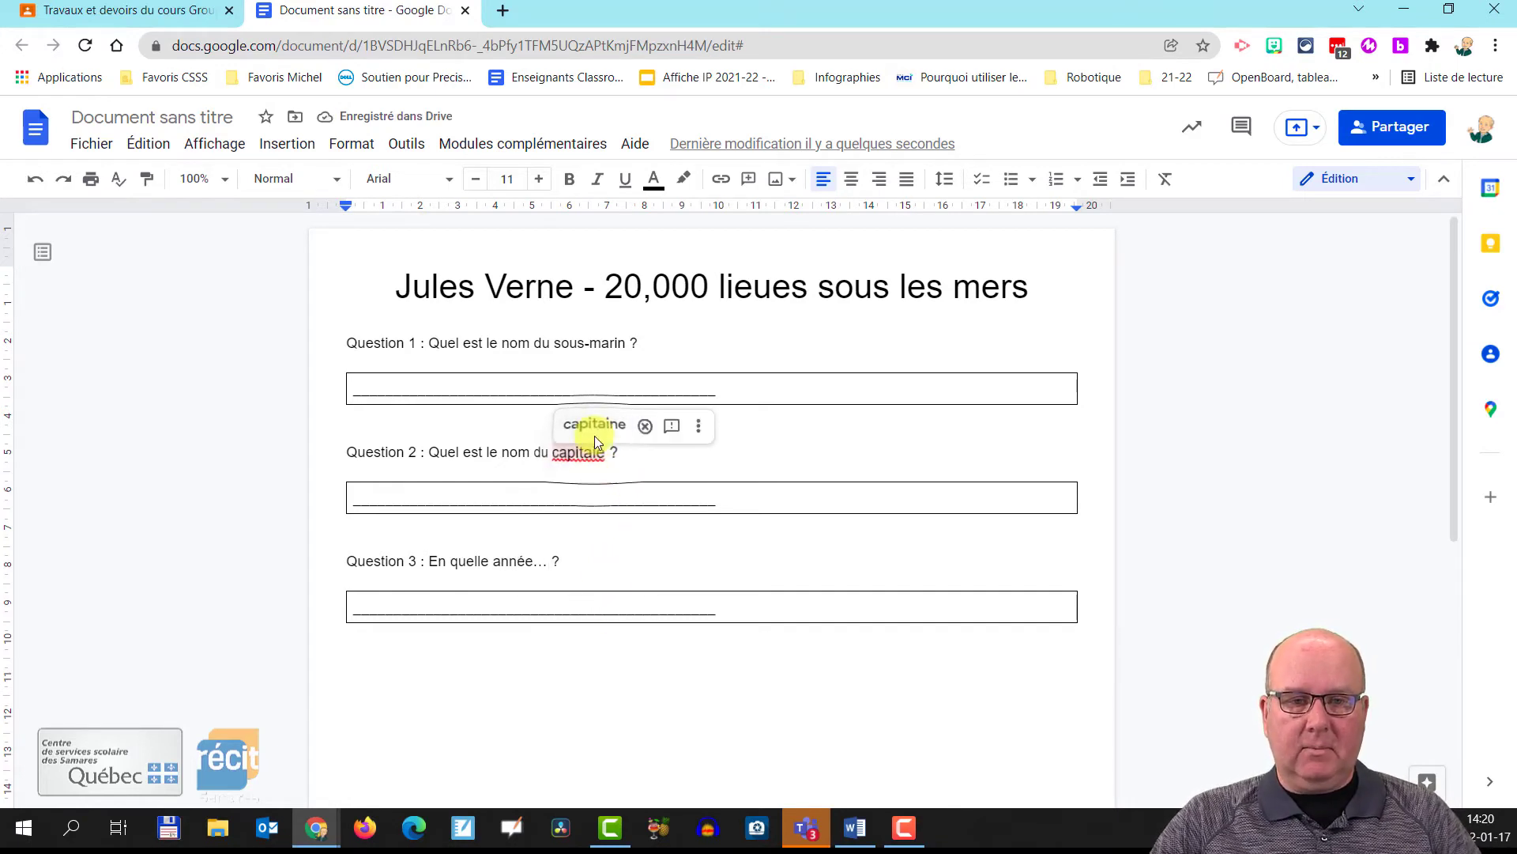
pyautogui.click(594, 422)
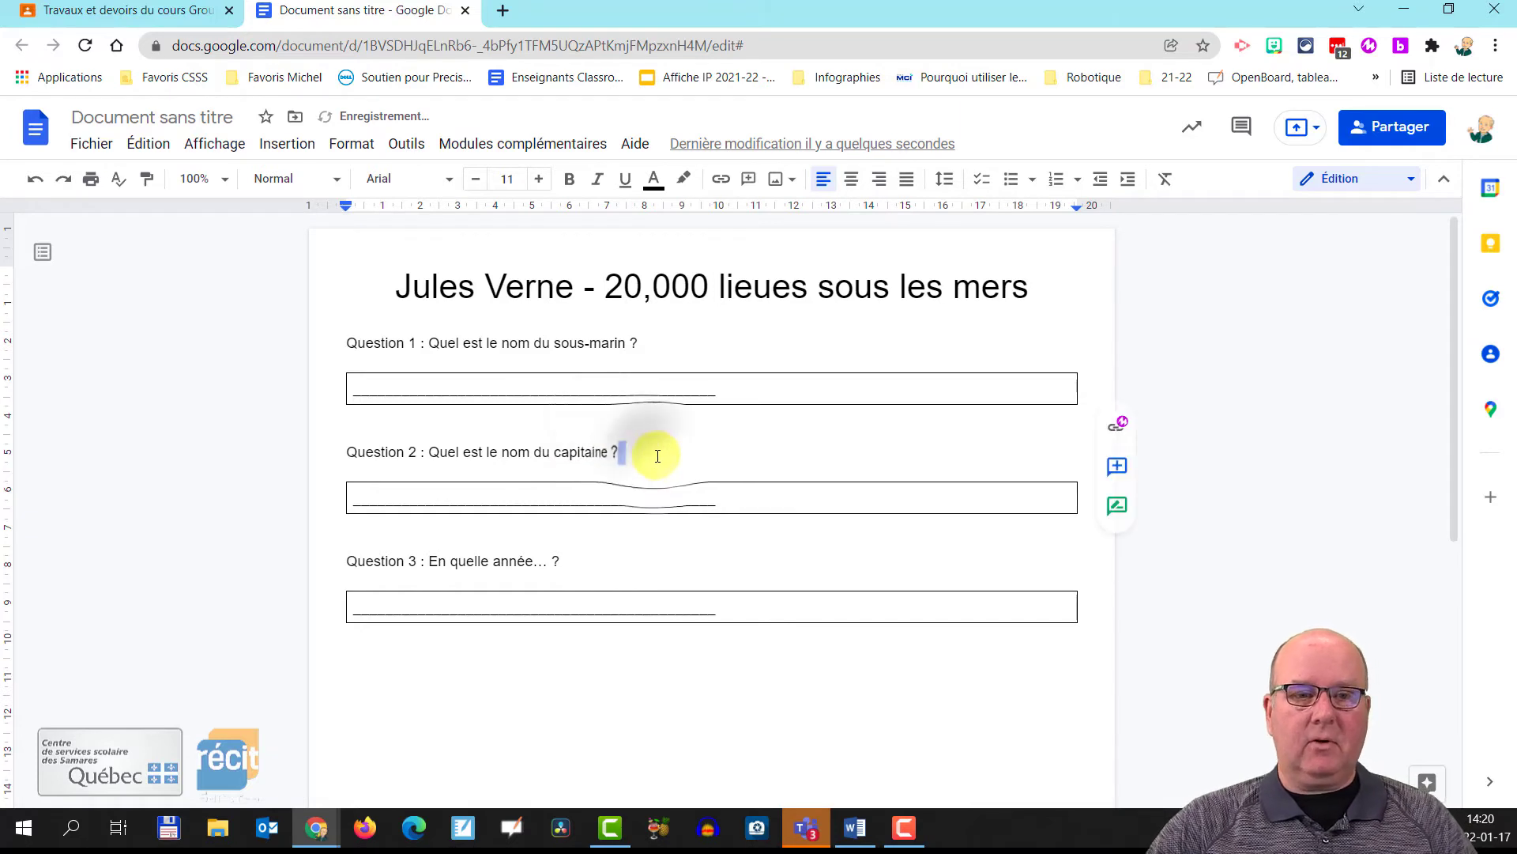
pyautogui.click(655, 452)
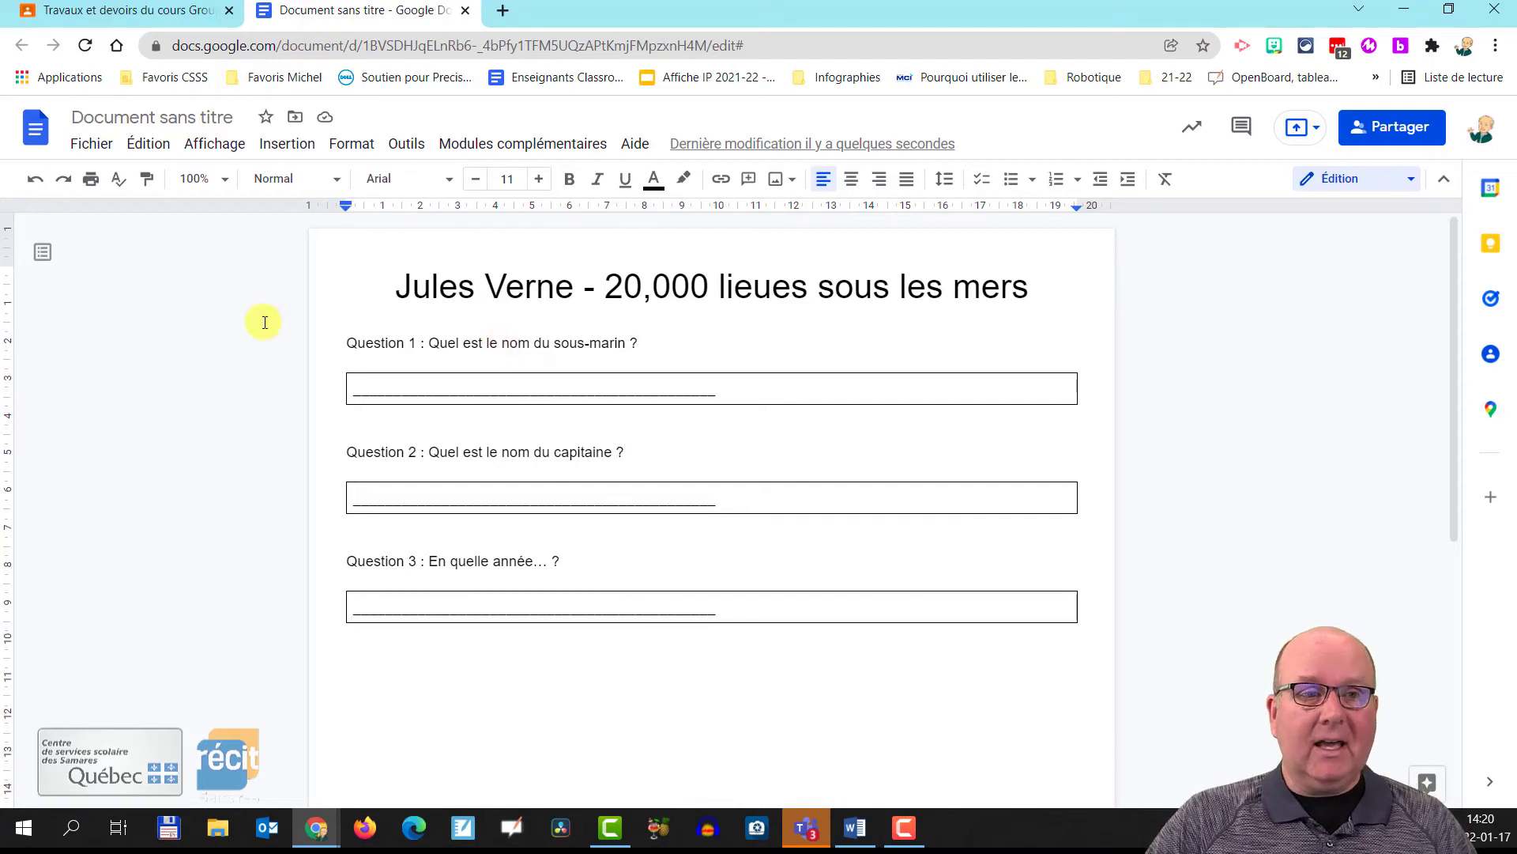
# Step: Name the untitled document "Jules Verne - 20,000 lieues sous les mers"
pyautogui.click(171, 117)
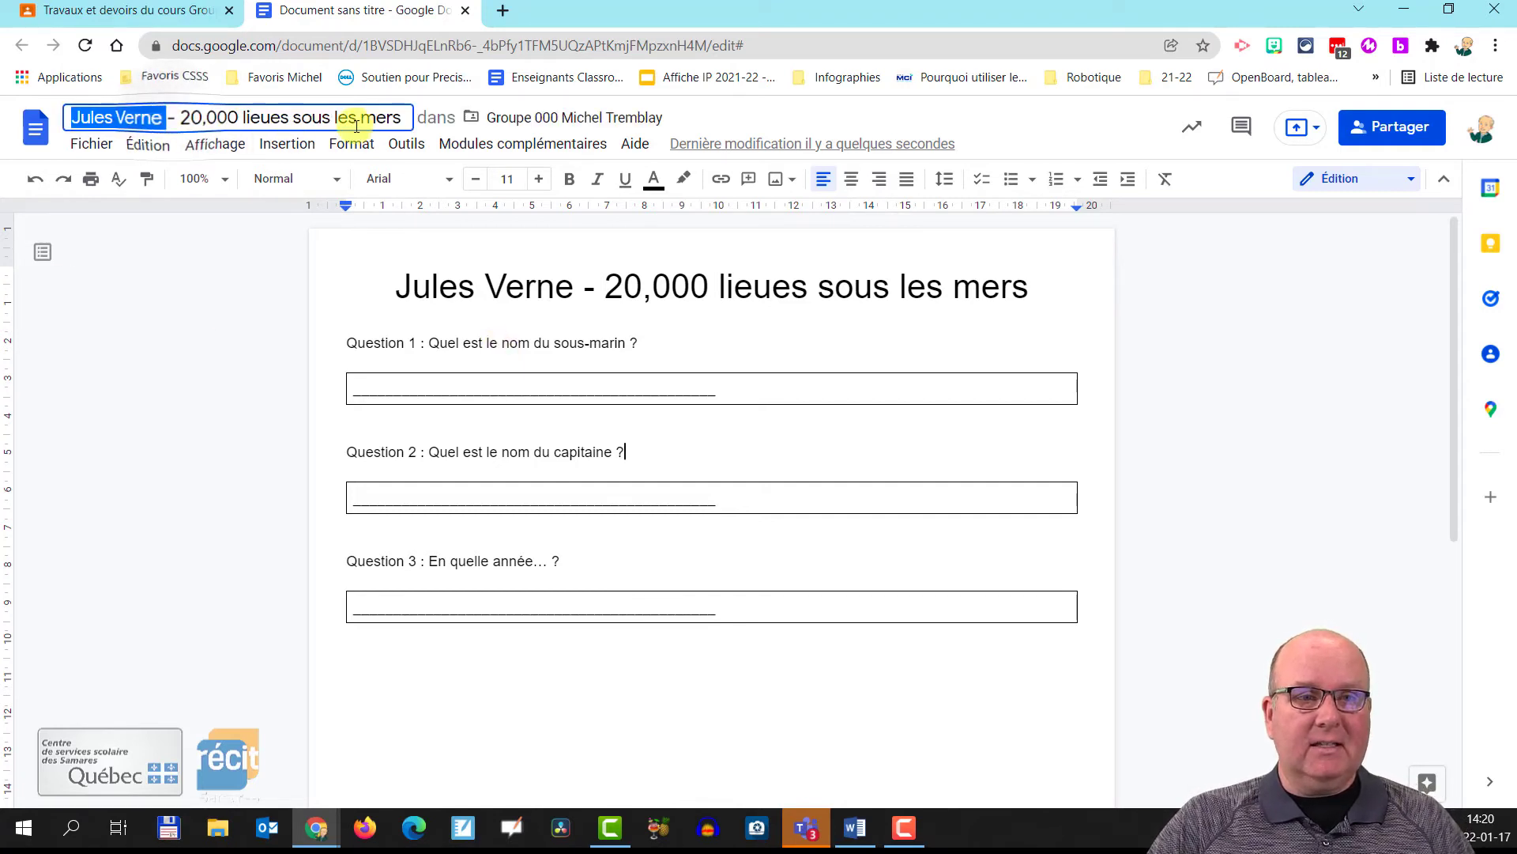
pyautogui.press('Return')
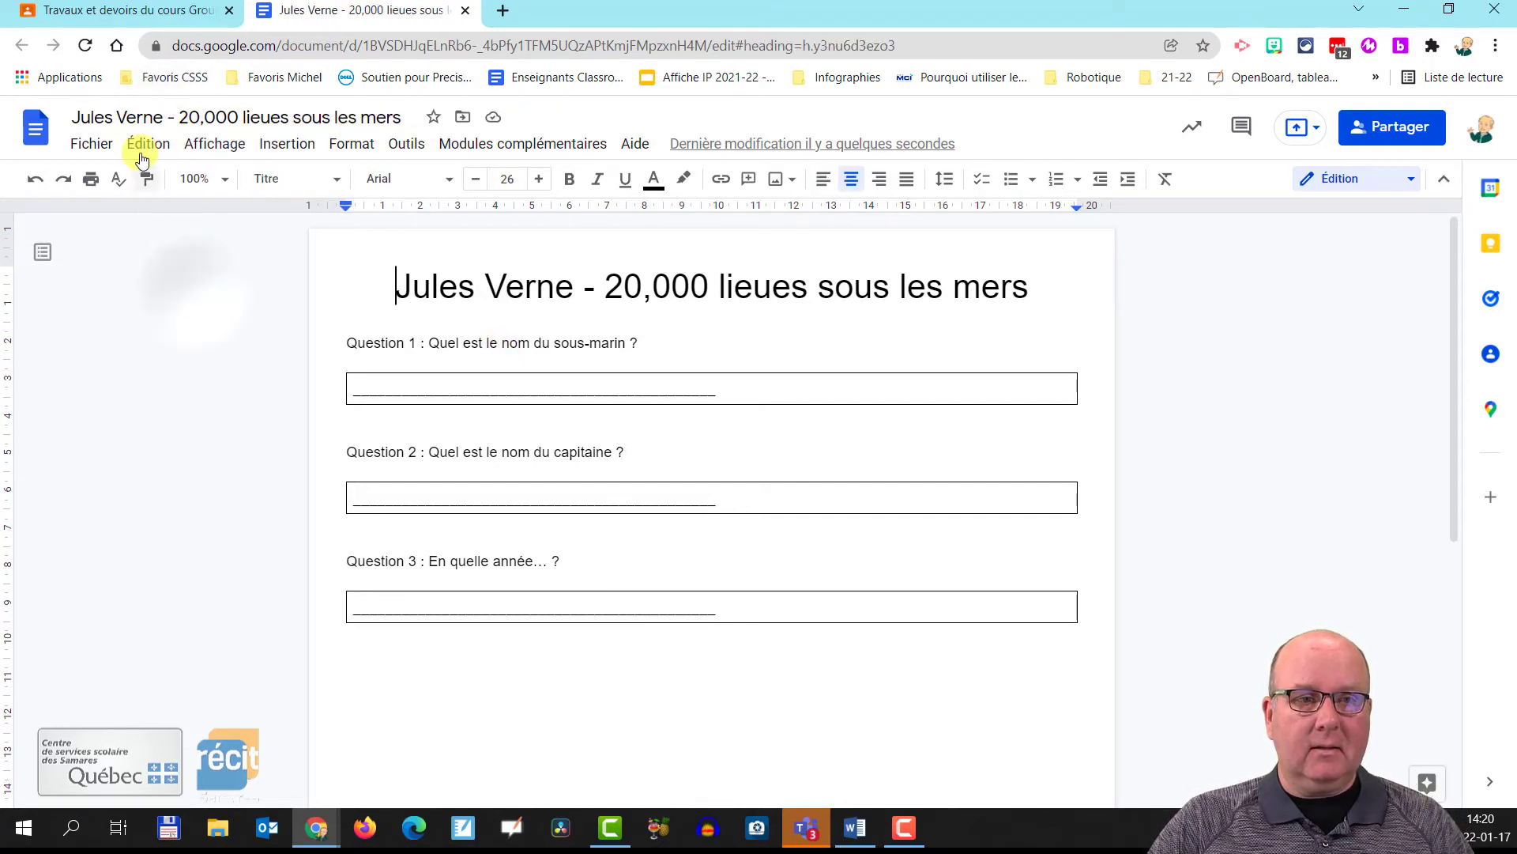
# Step: Make a copy of the question document named "(ineractif) Jules Verne - 20,000 lieues sous les mers"
pyautogui.click(91, 143)
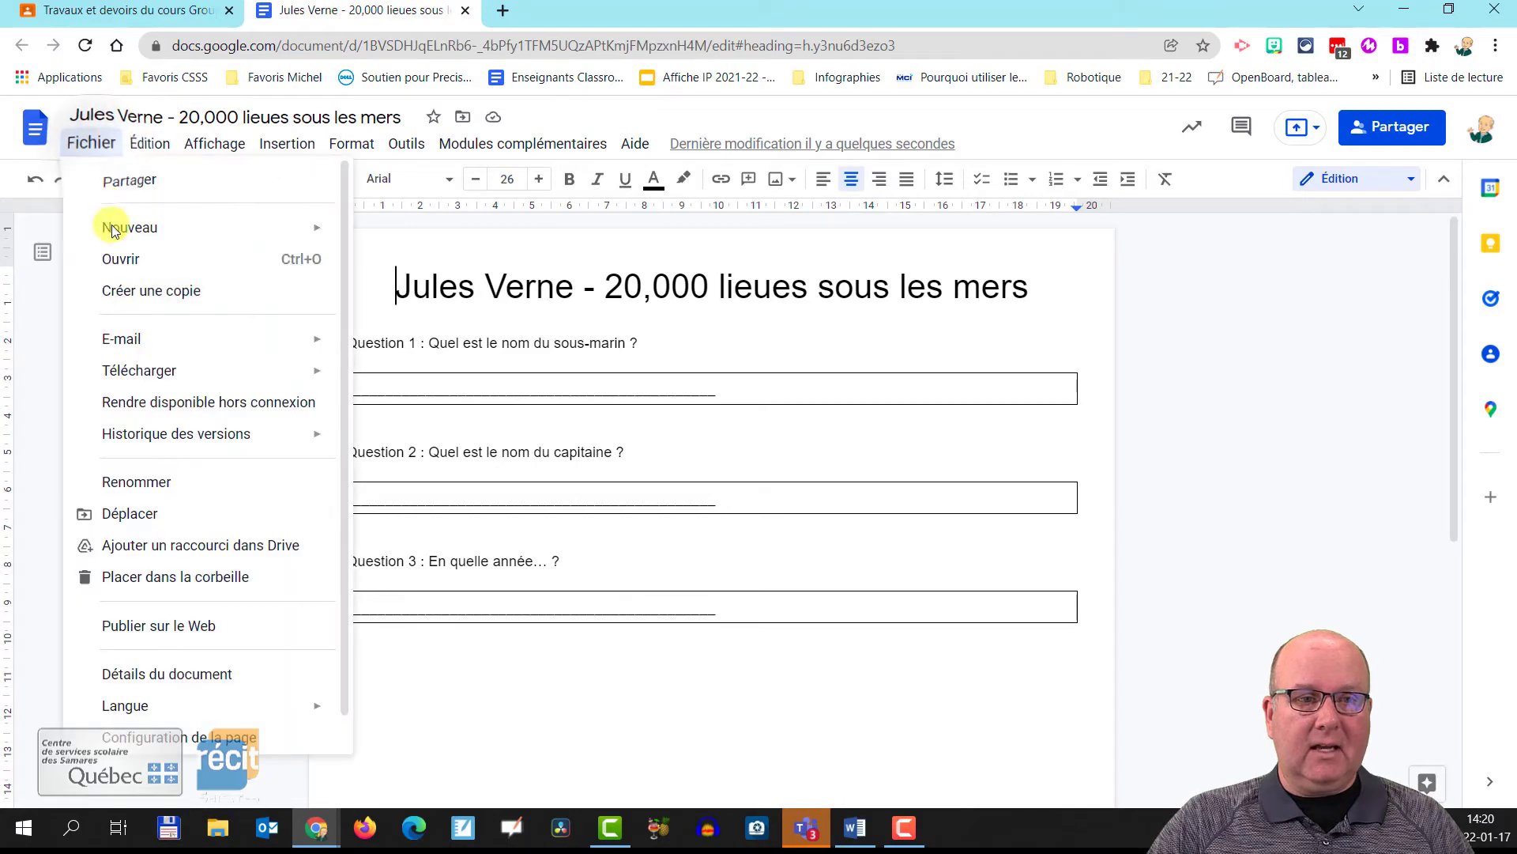
pyautogui.click(148, 292)
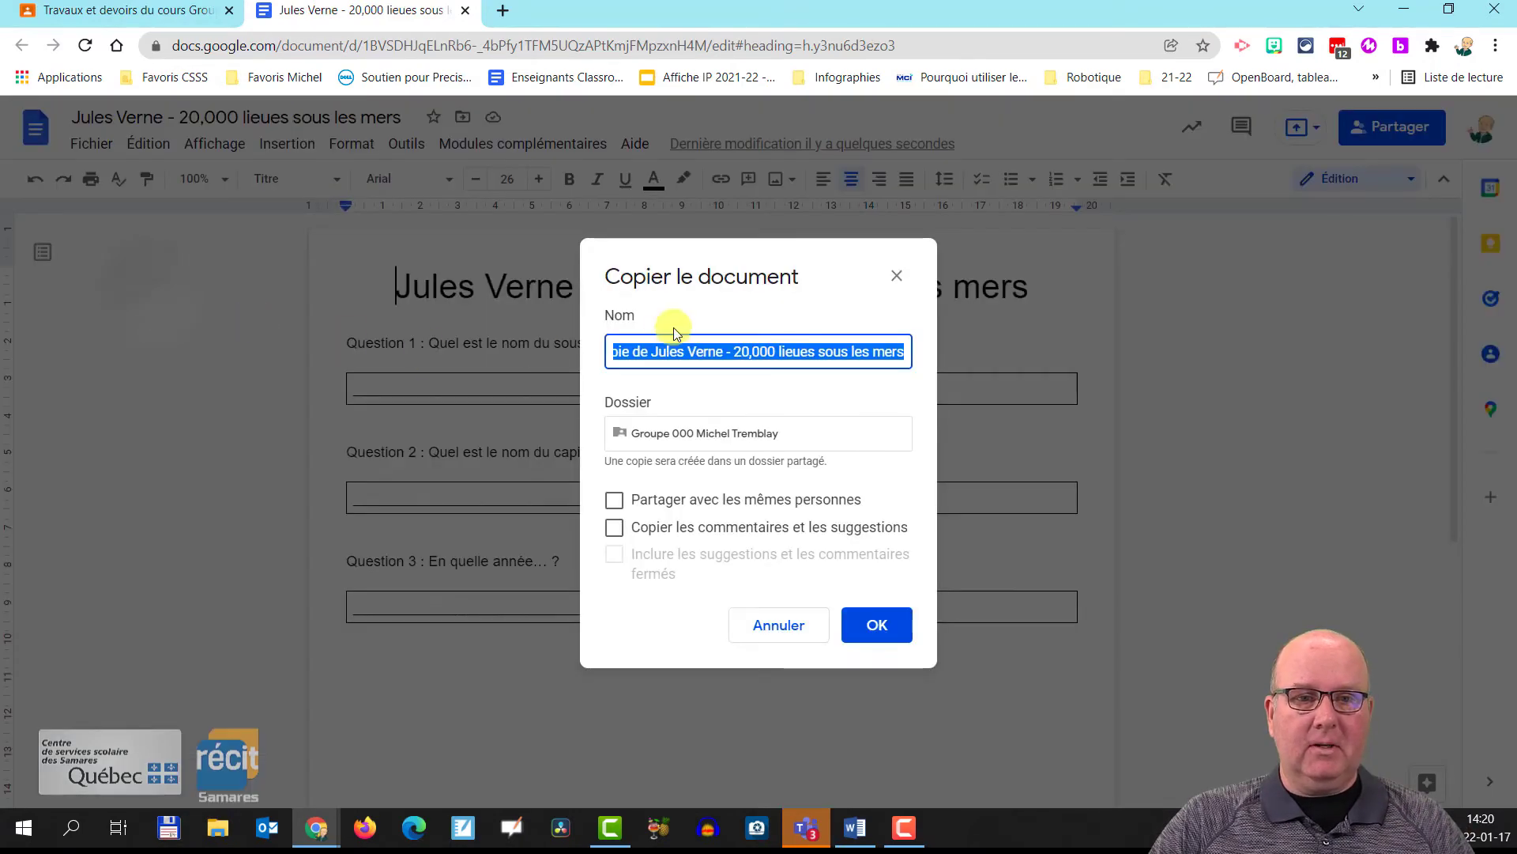
pyautogui.click(644, 351)
pyautogui.press('BackSpace')
pyautogui.press('BackSpace')
pyautogui.press('BackSpace')
pyautogui.press('BackSpace')
pyautogui.press('BackSpace')
pyautogui.press('BackSpace')
pyautogui.press('BackSpace')
pyautogui.press('BackSpace')
pyautogui.press('BackSpace')
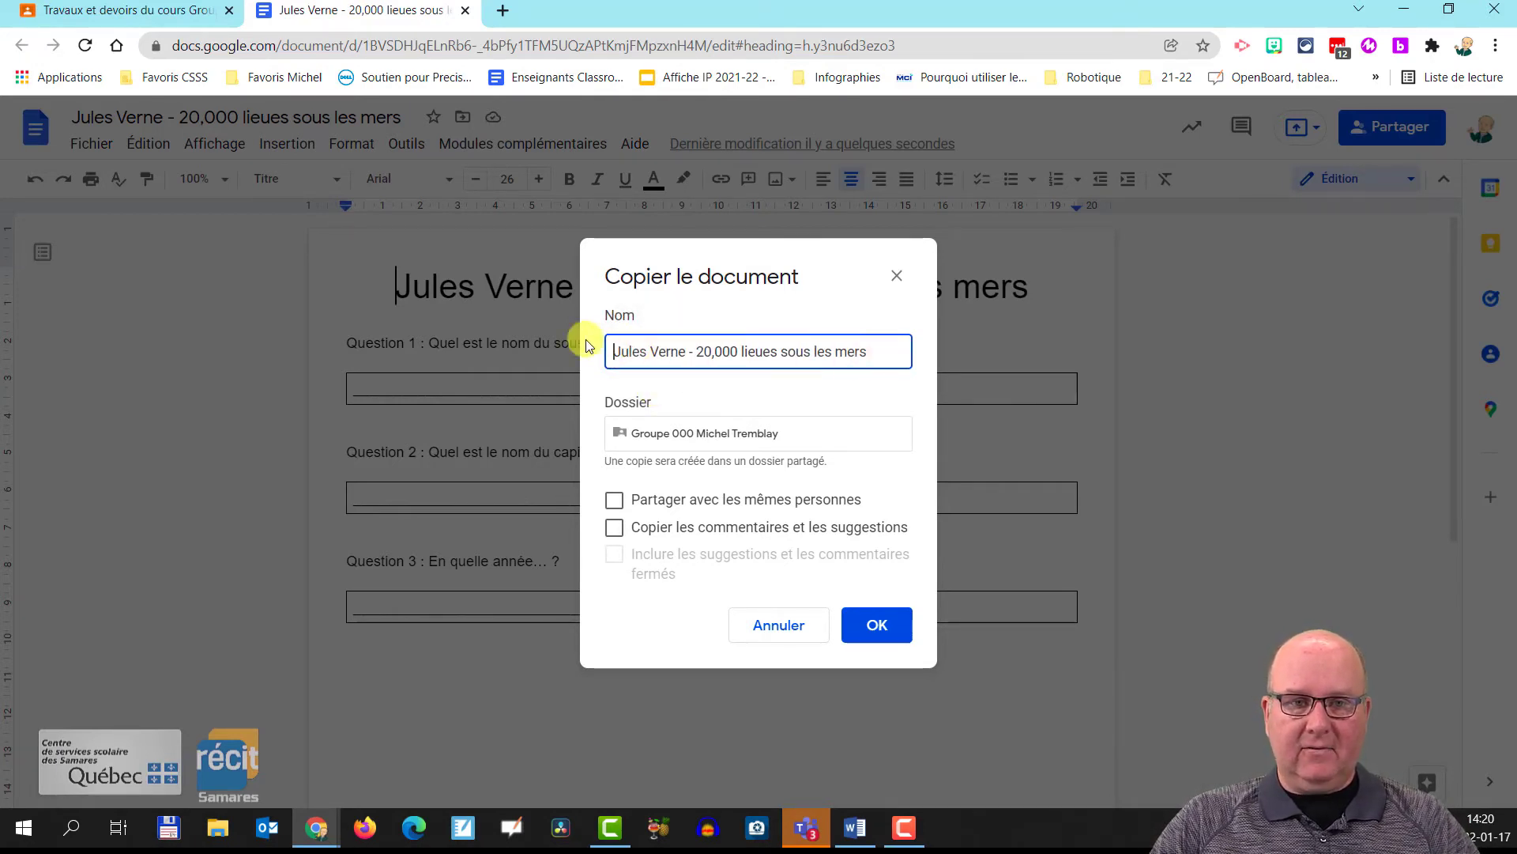
pyautogui.write('(')
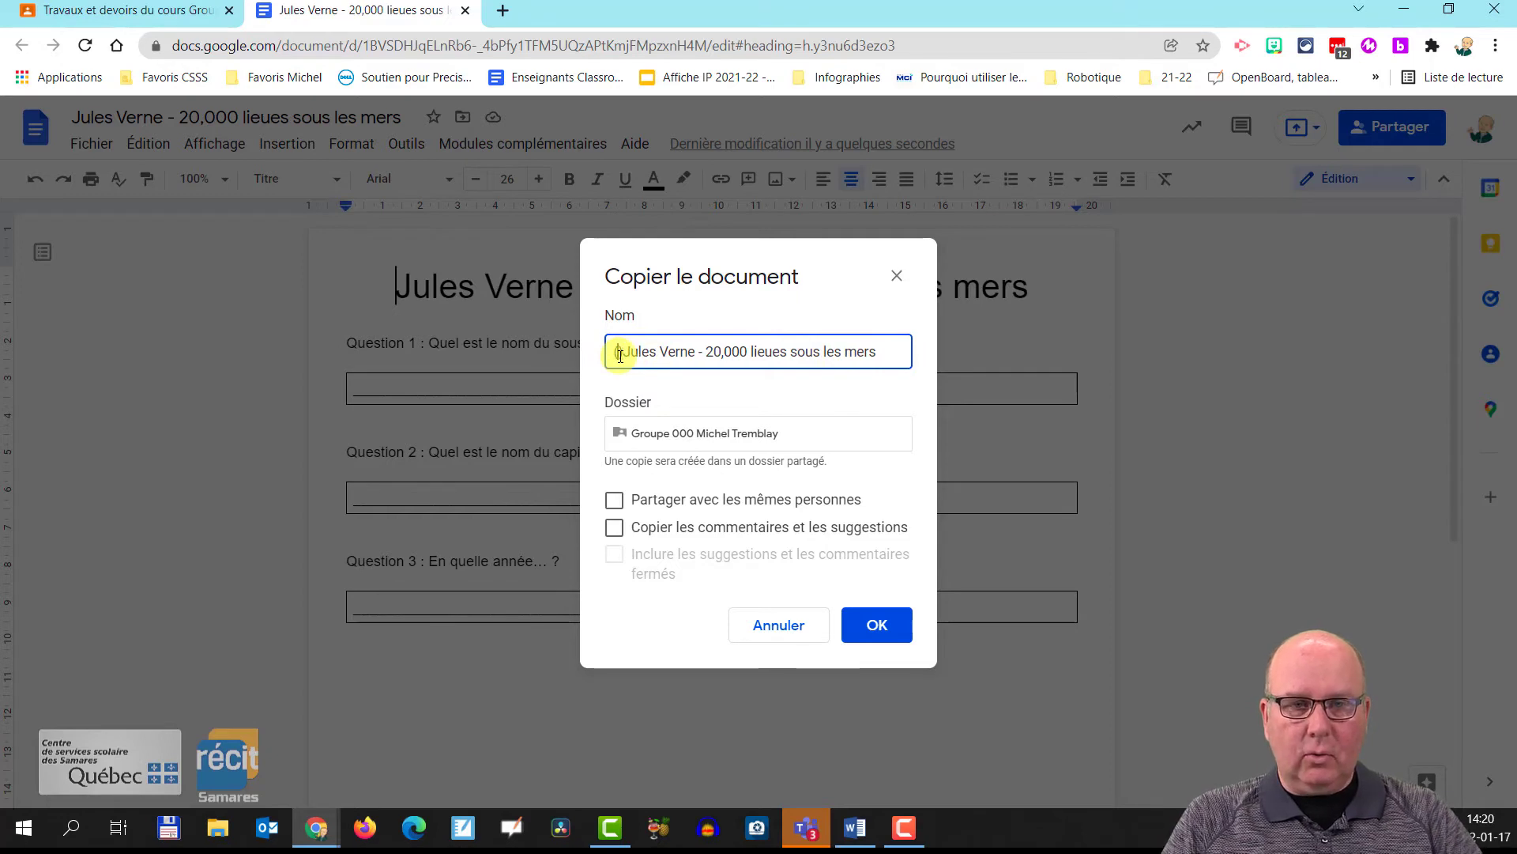
pyautogui.write(') ')
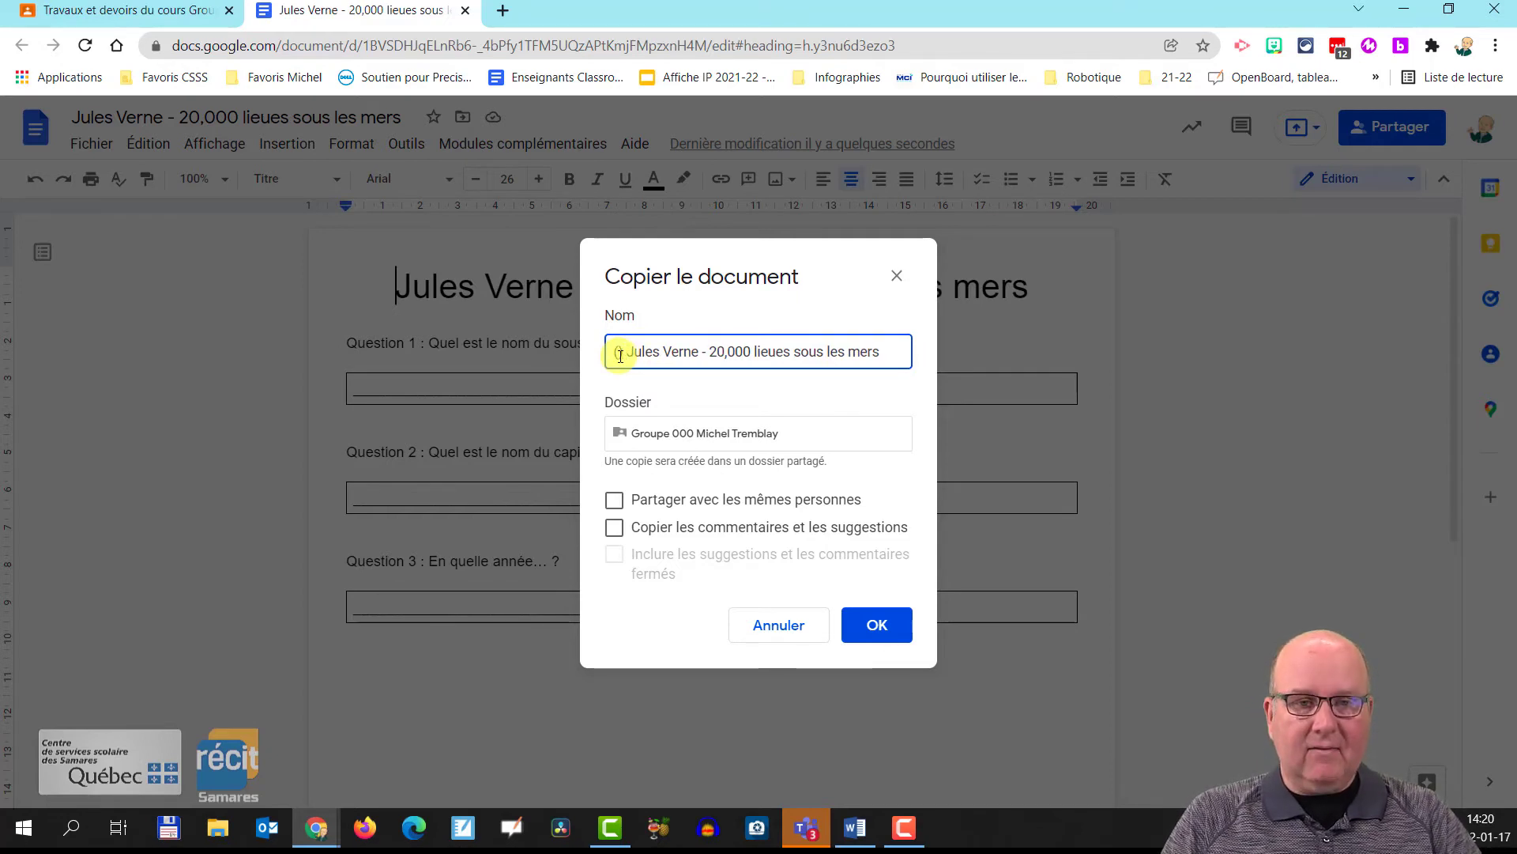
pyautogui.write('Interactif')
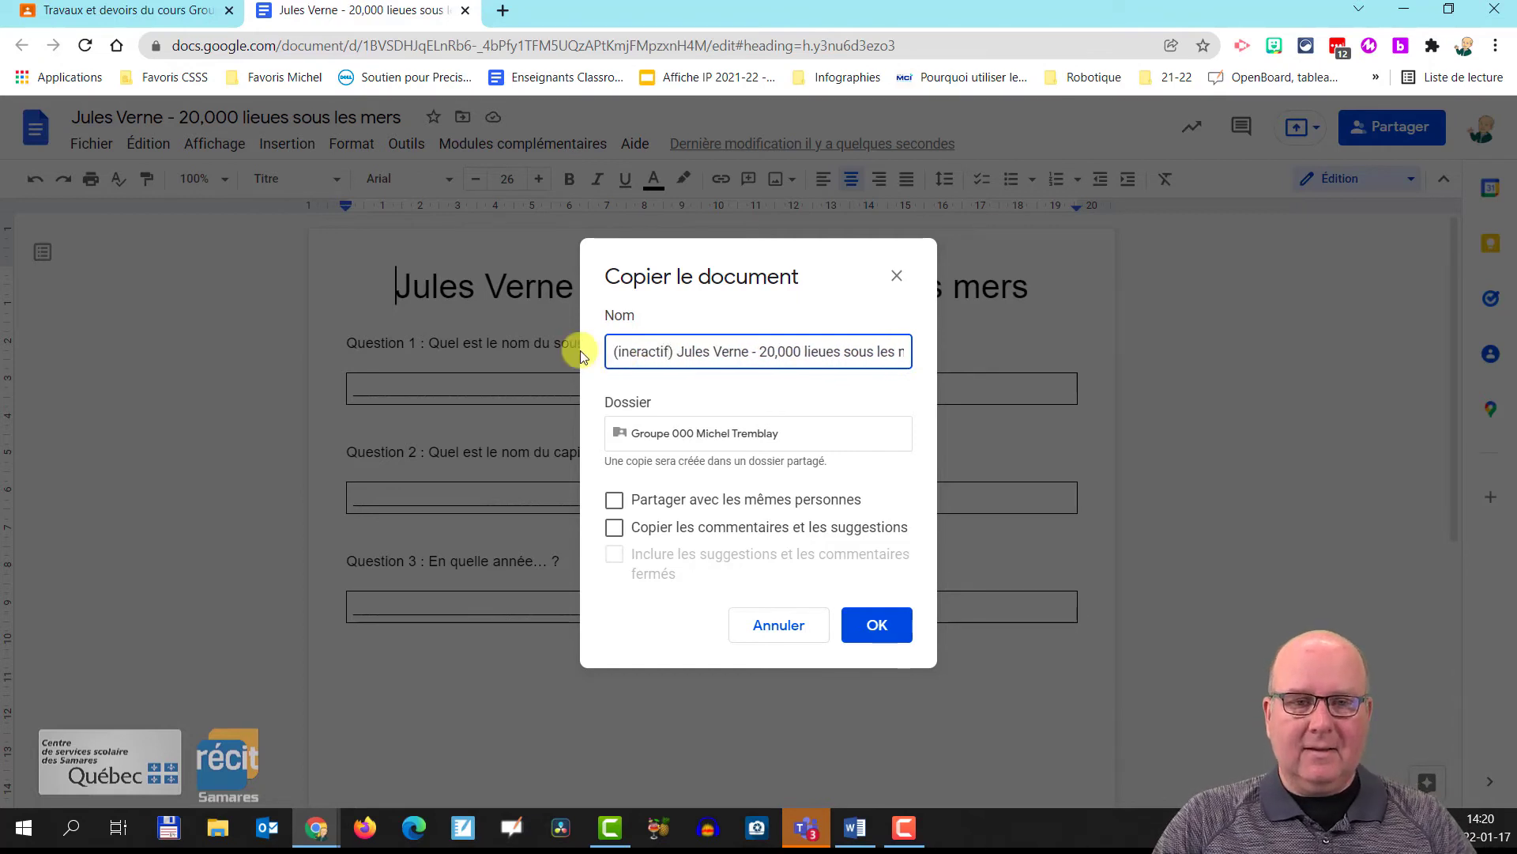
pyautogui.click(882, 628)
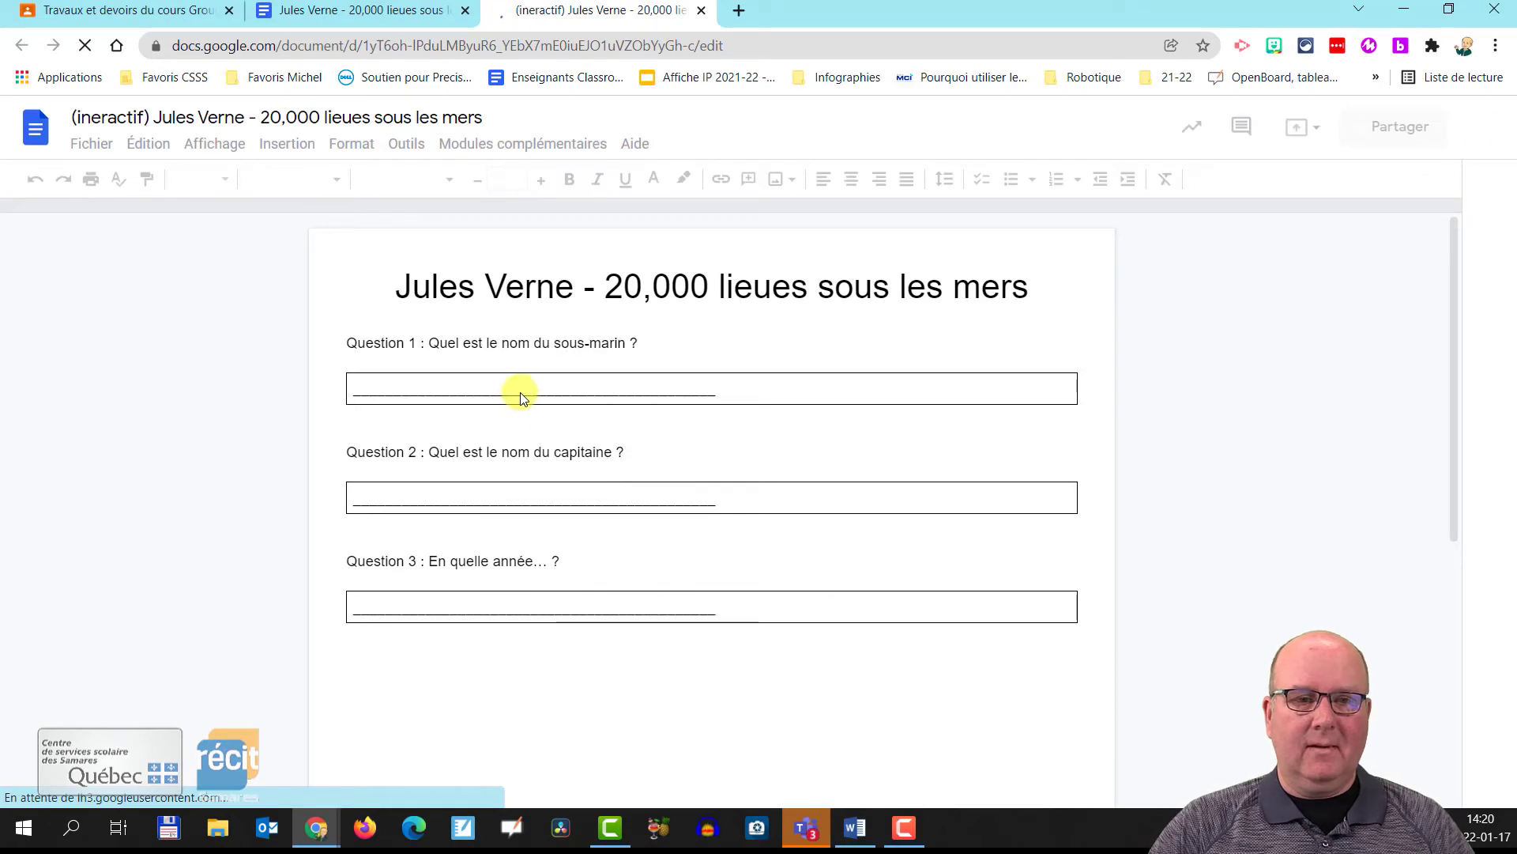
# Step: Delete the underscore answer lines from the answer boxes of questions 1, 2 and 3 in the copy
pyautogui.doubleClick(616, 393)
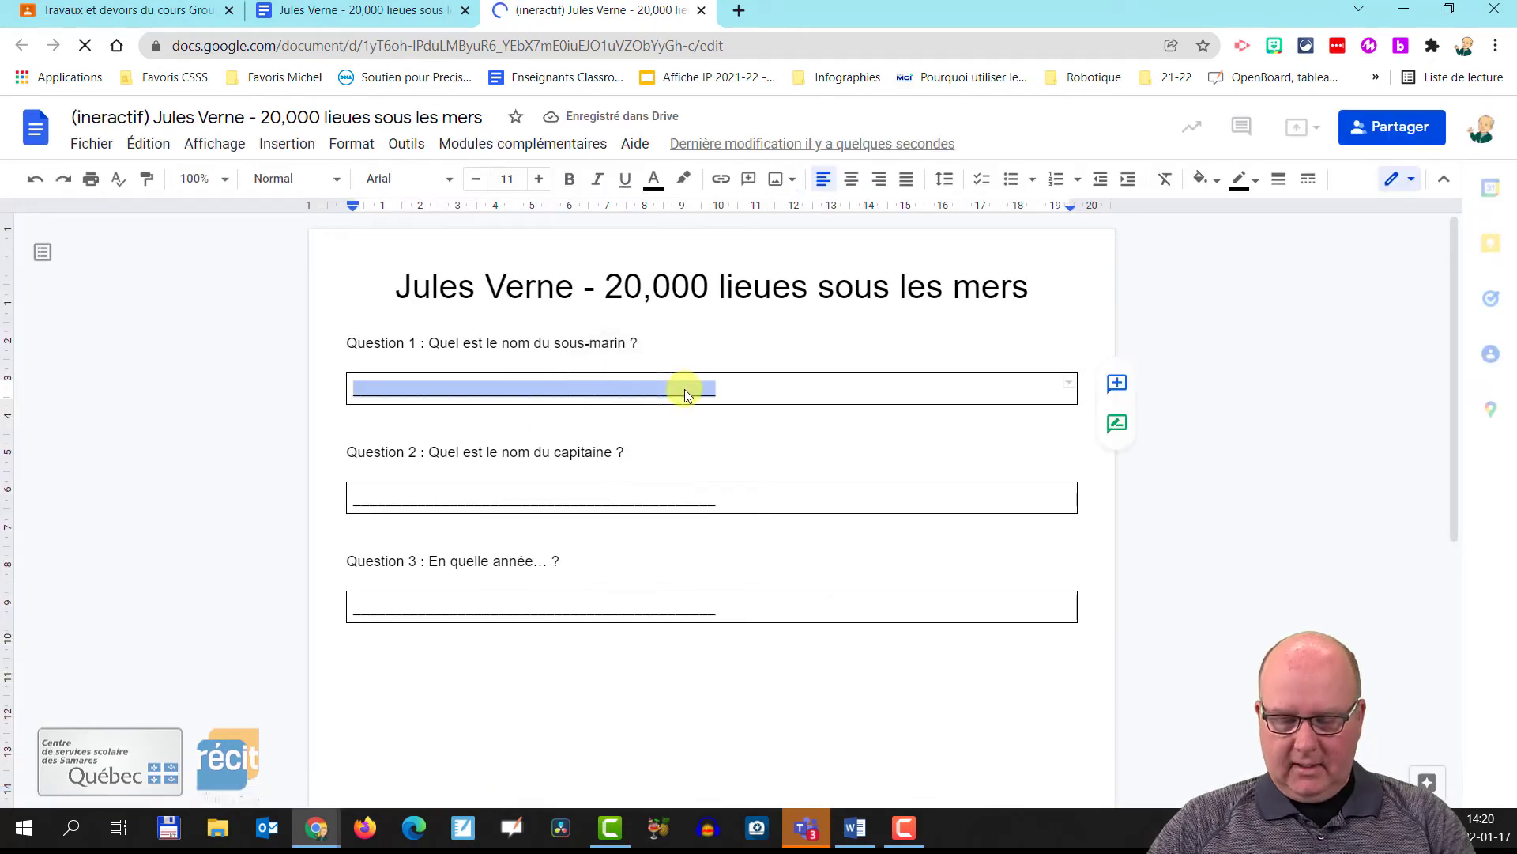
pyautogui.press('BackSpace')
pyautogui.doubleClick(704, 499)
pyautogui.press('BackSpace')
pyautogui.doubleClick(660, 611)
pyautogui.press('BackSpace')
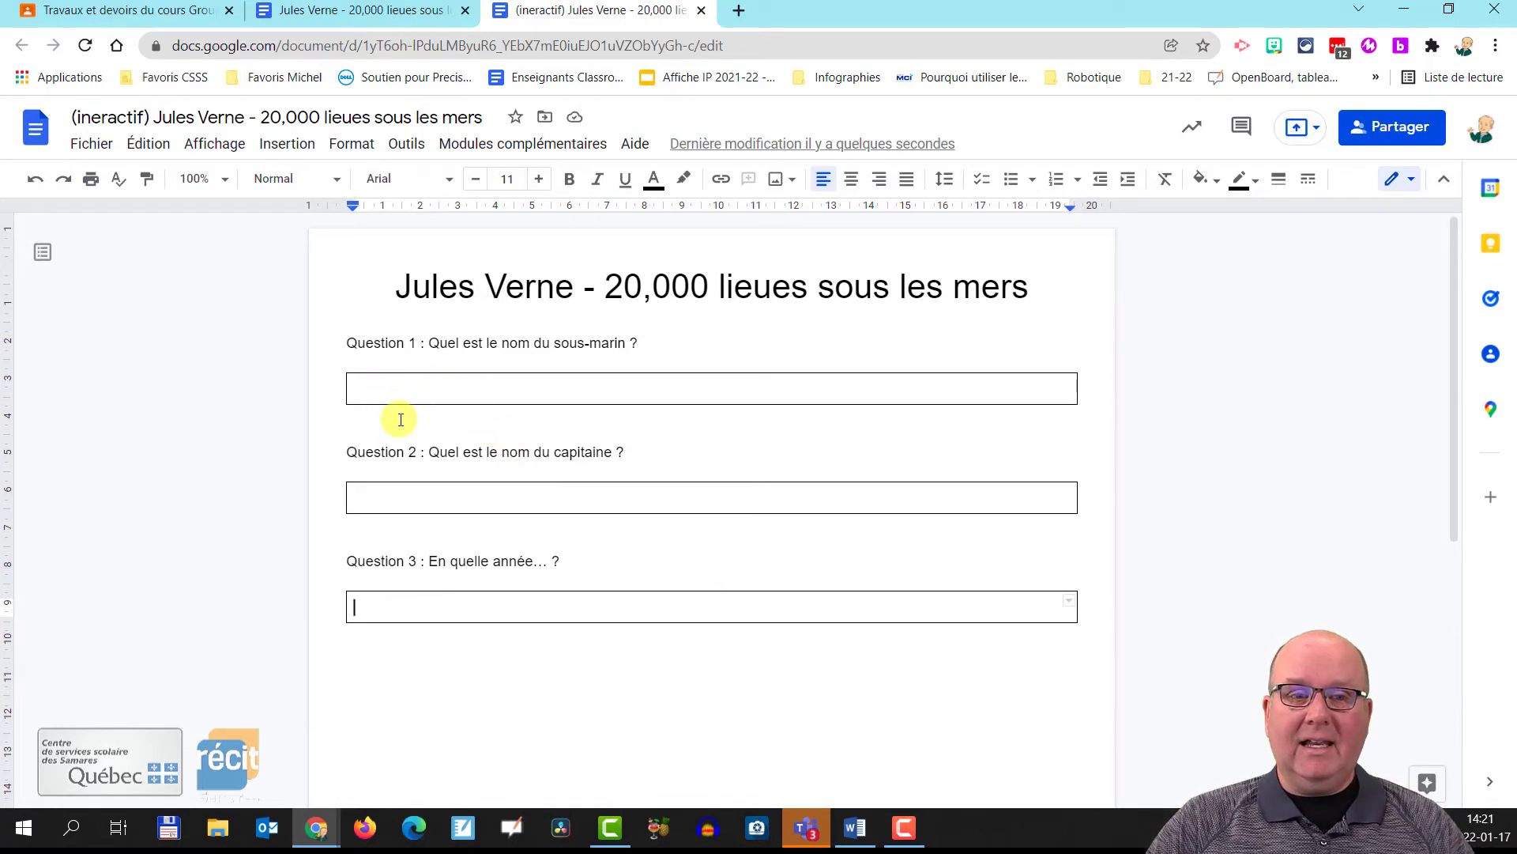
# Step: Enlarge the answer box of question 3 to three blank lines
pyautogui.doubleClick(418, 606)
pyautogui.click(419, 606)
pyautogui.press('Return')
pyautogui.press('Return')
pyautogui.press('Return')
pyautogui.press('Return')
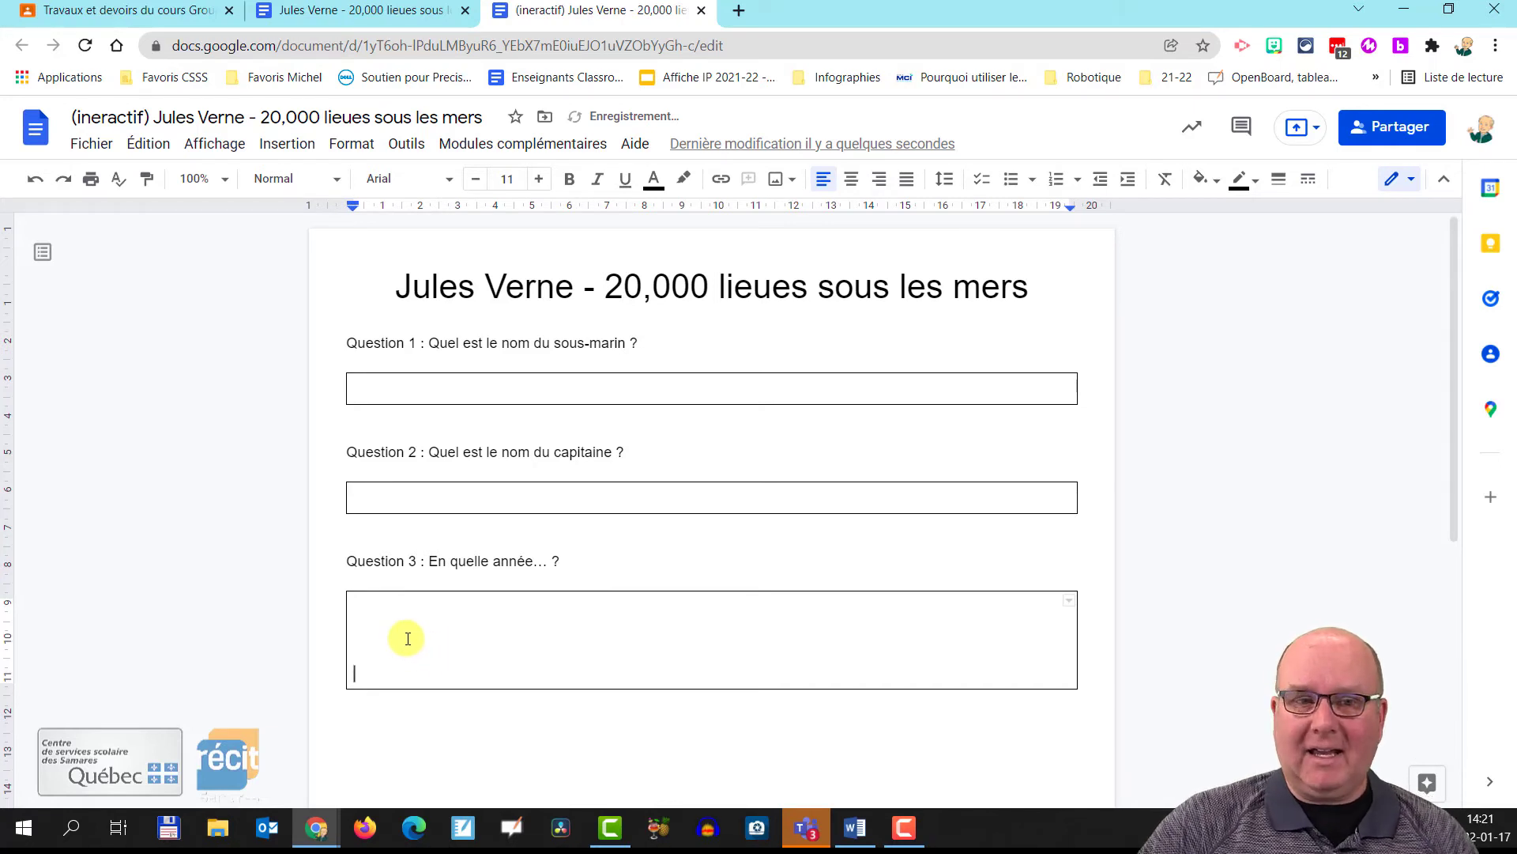
pyautogui.press('BackSpace')
pyautogui.press('BackSpace')
pyautogui.press('BackSpace')
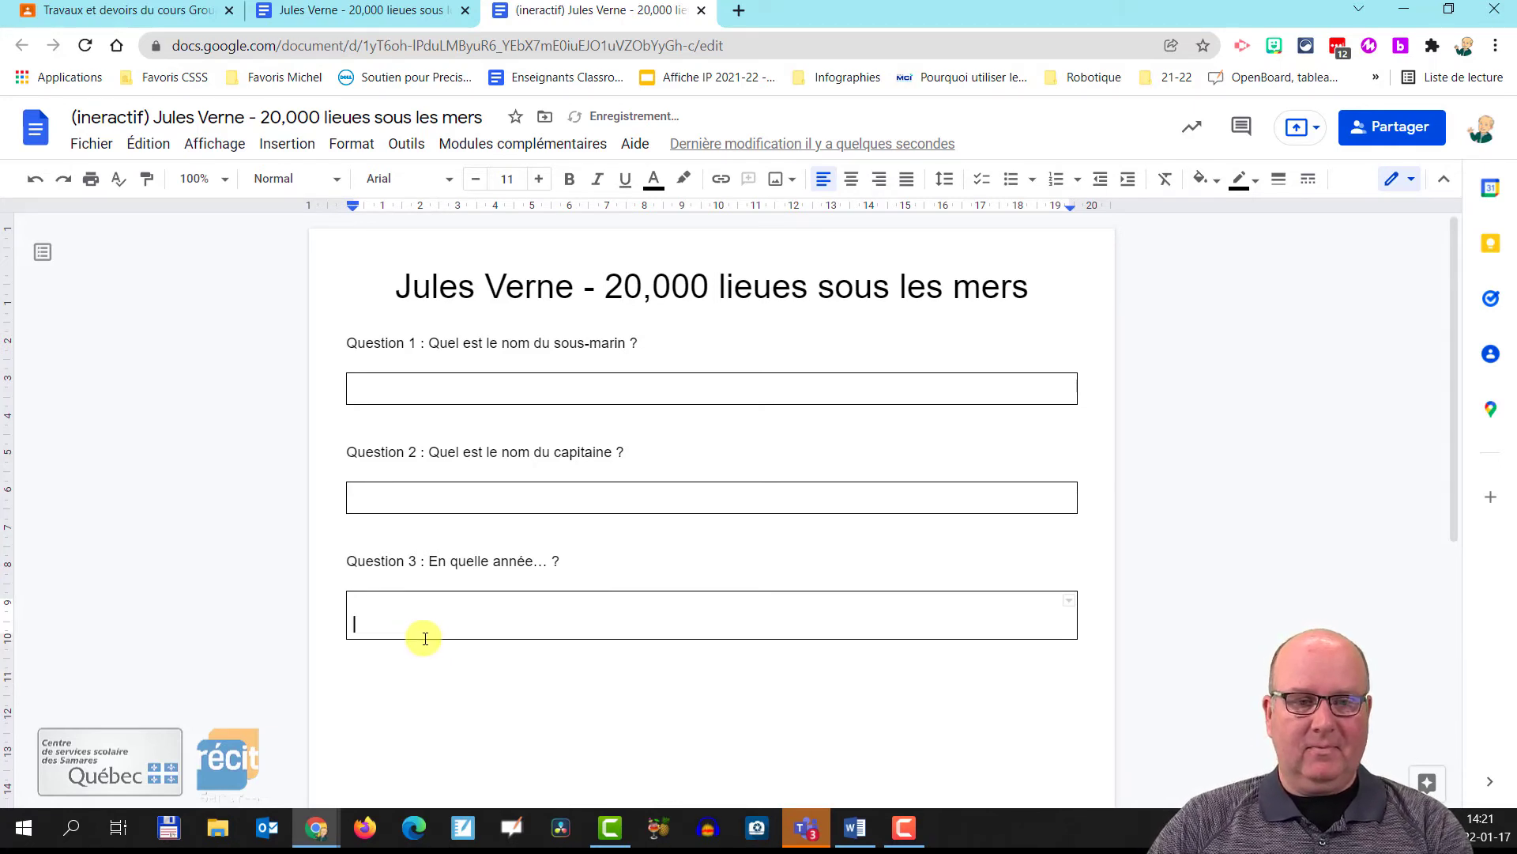
pyautogui.press('Return')
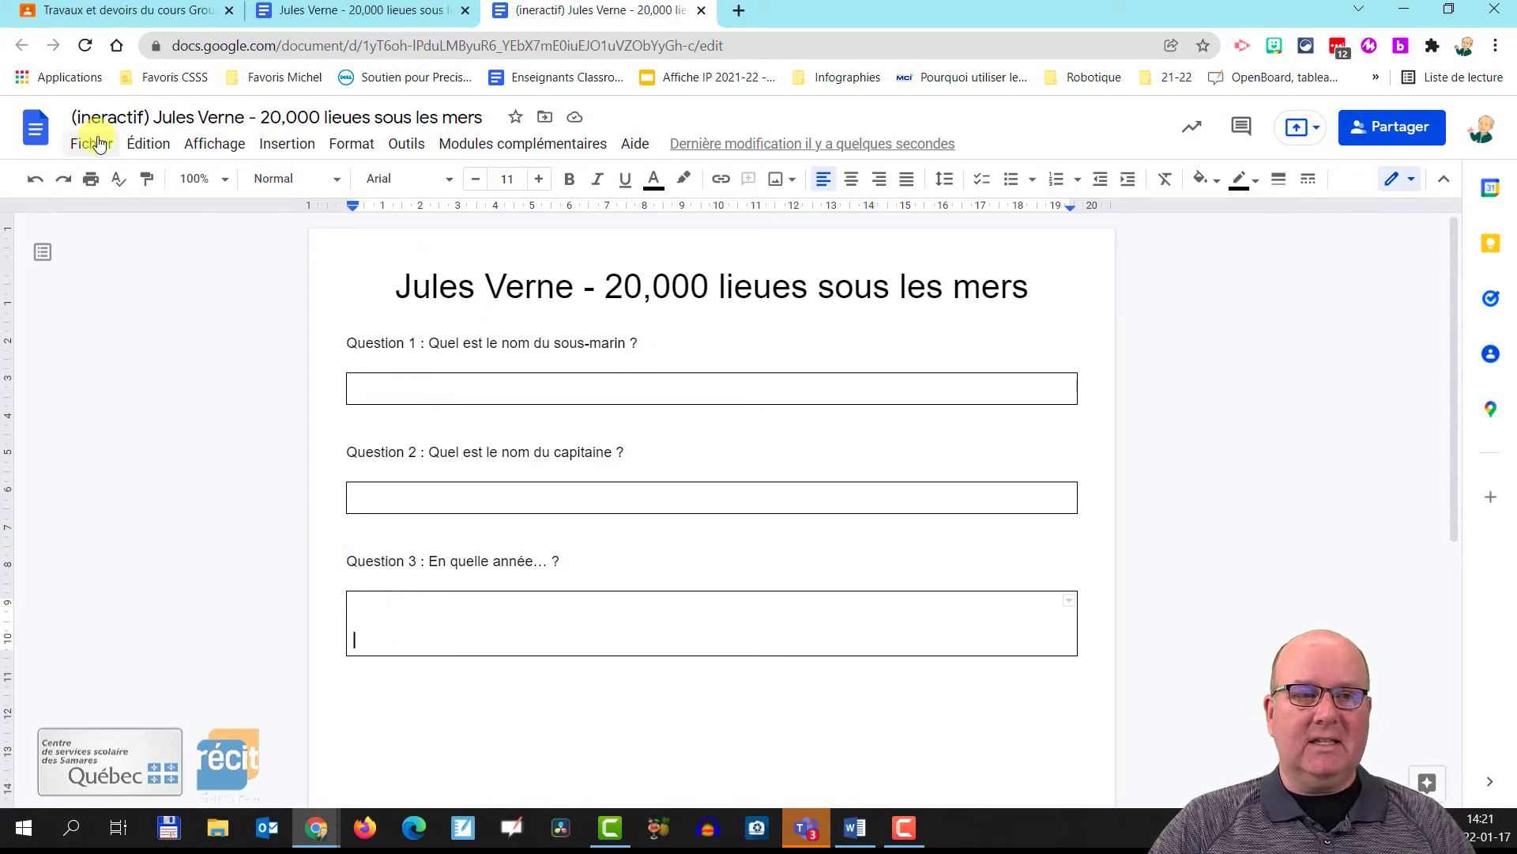
# Step: Close both question documents and attach "(ineractif) Jules Verne - 20,000 lieues sous les mers" from Drive to the assignment
pyautogui.click(702, 12)
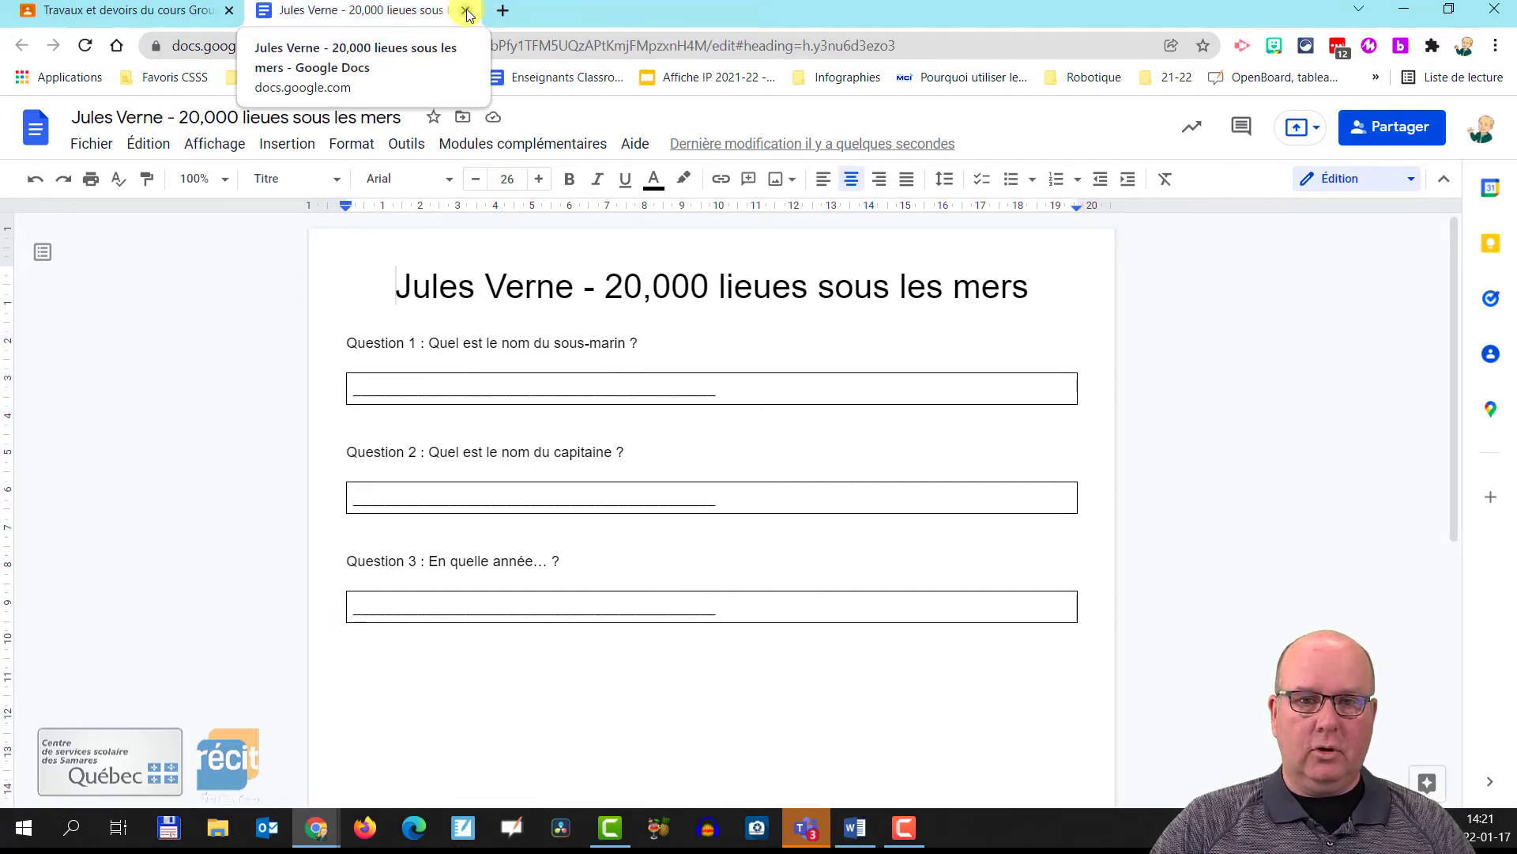
pyautogui.click(466, 13)
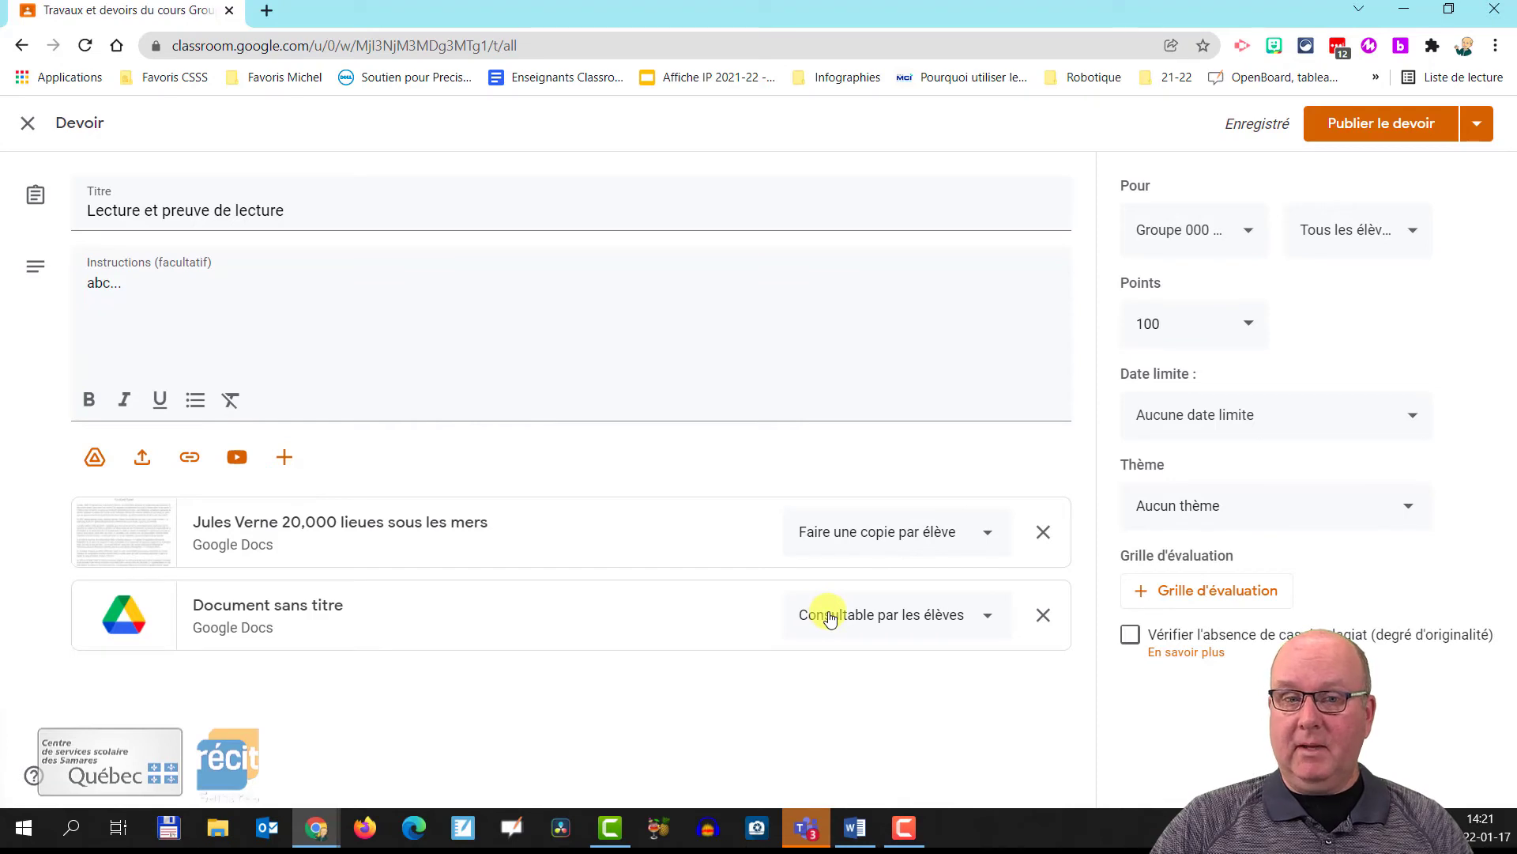
pyautogui.click(96, 457)
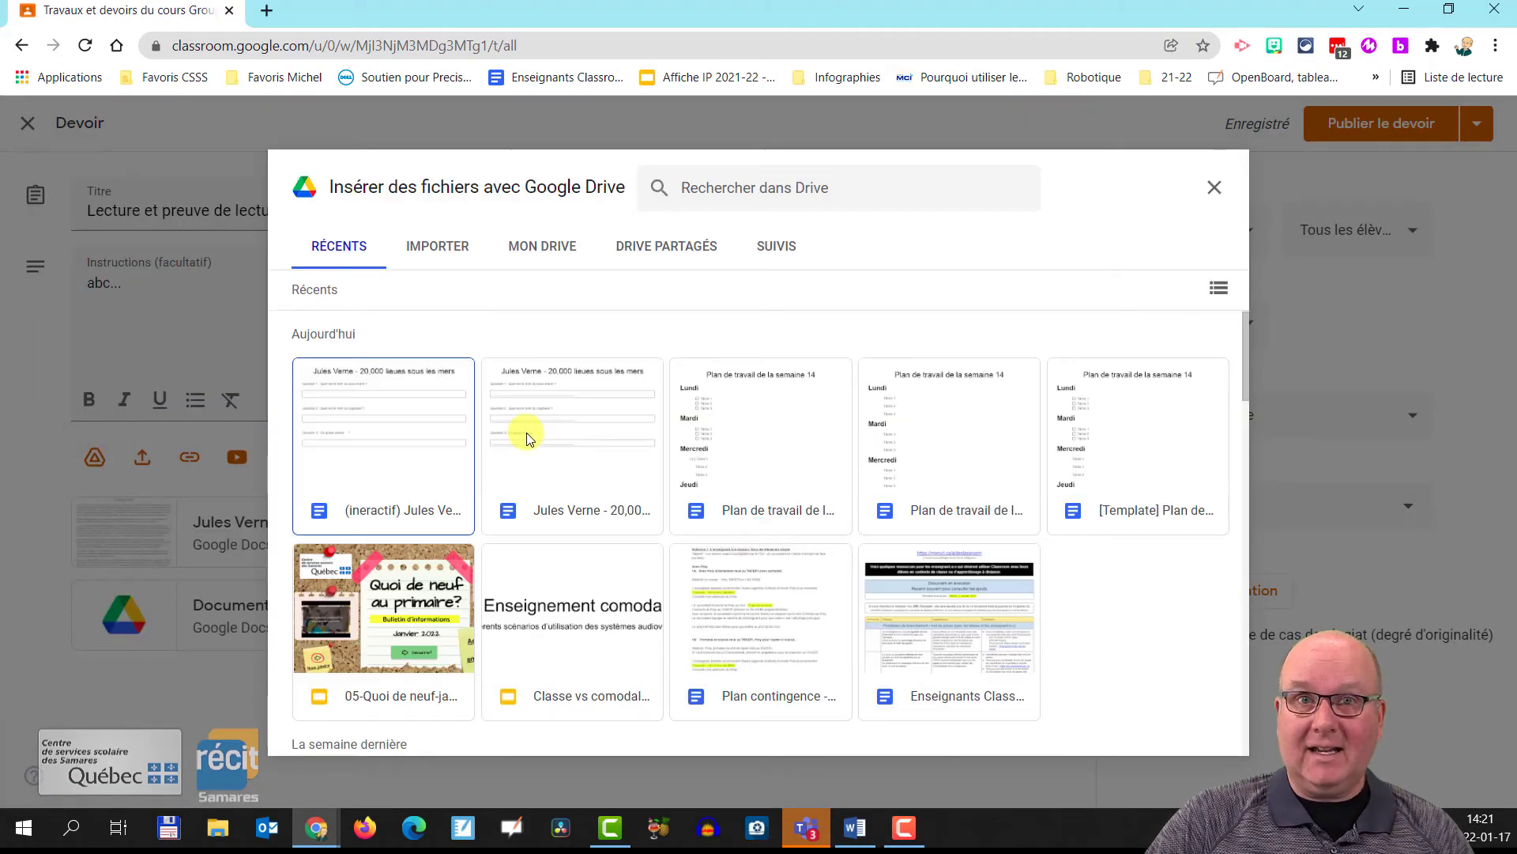
pyautogui.click(377, 463)
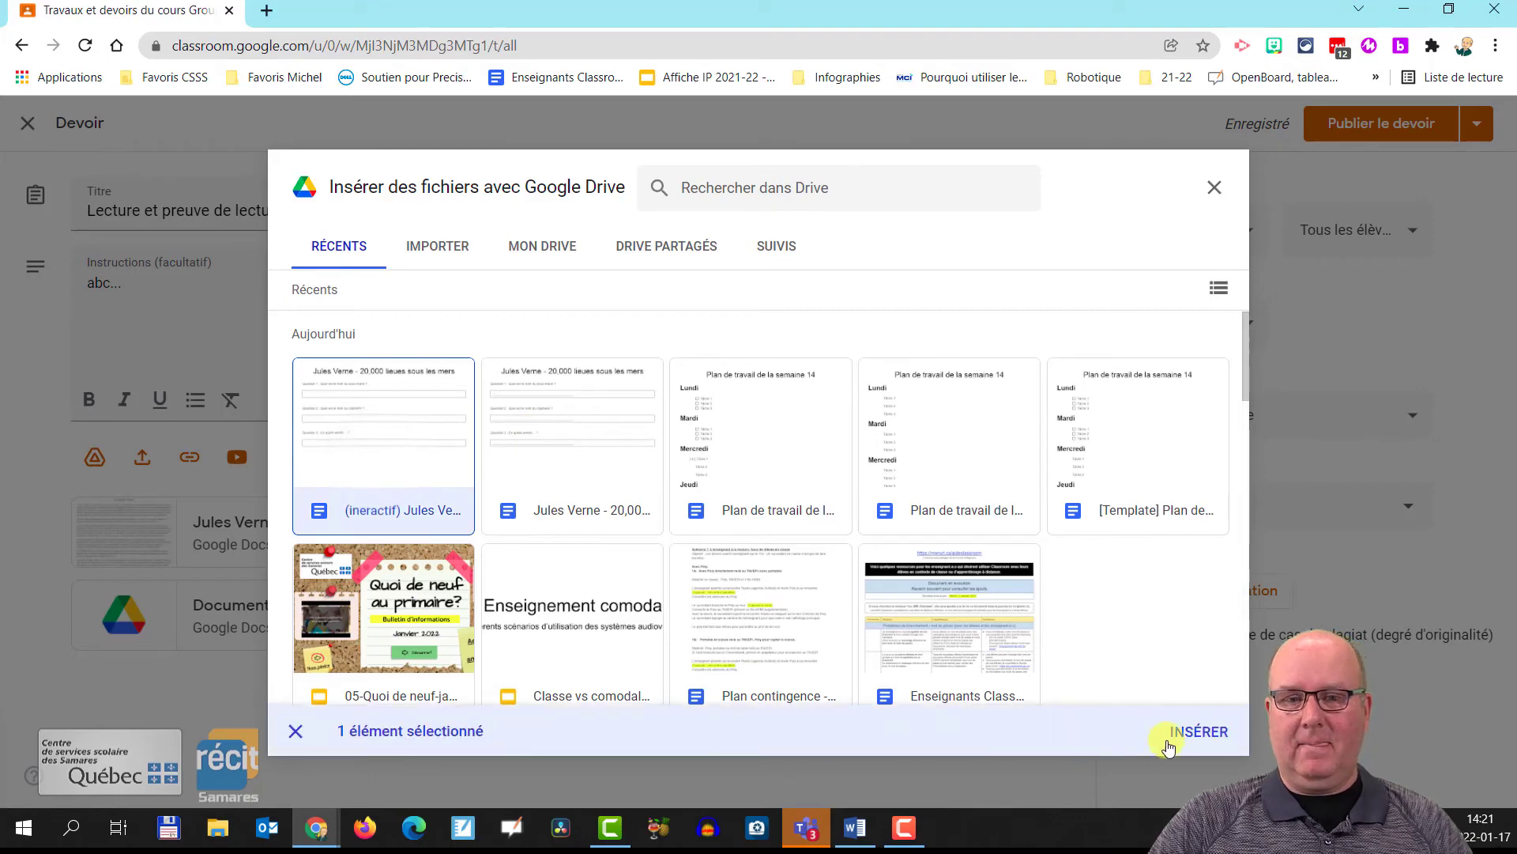
pyautogui.click(1194, 734)
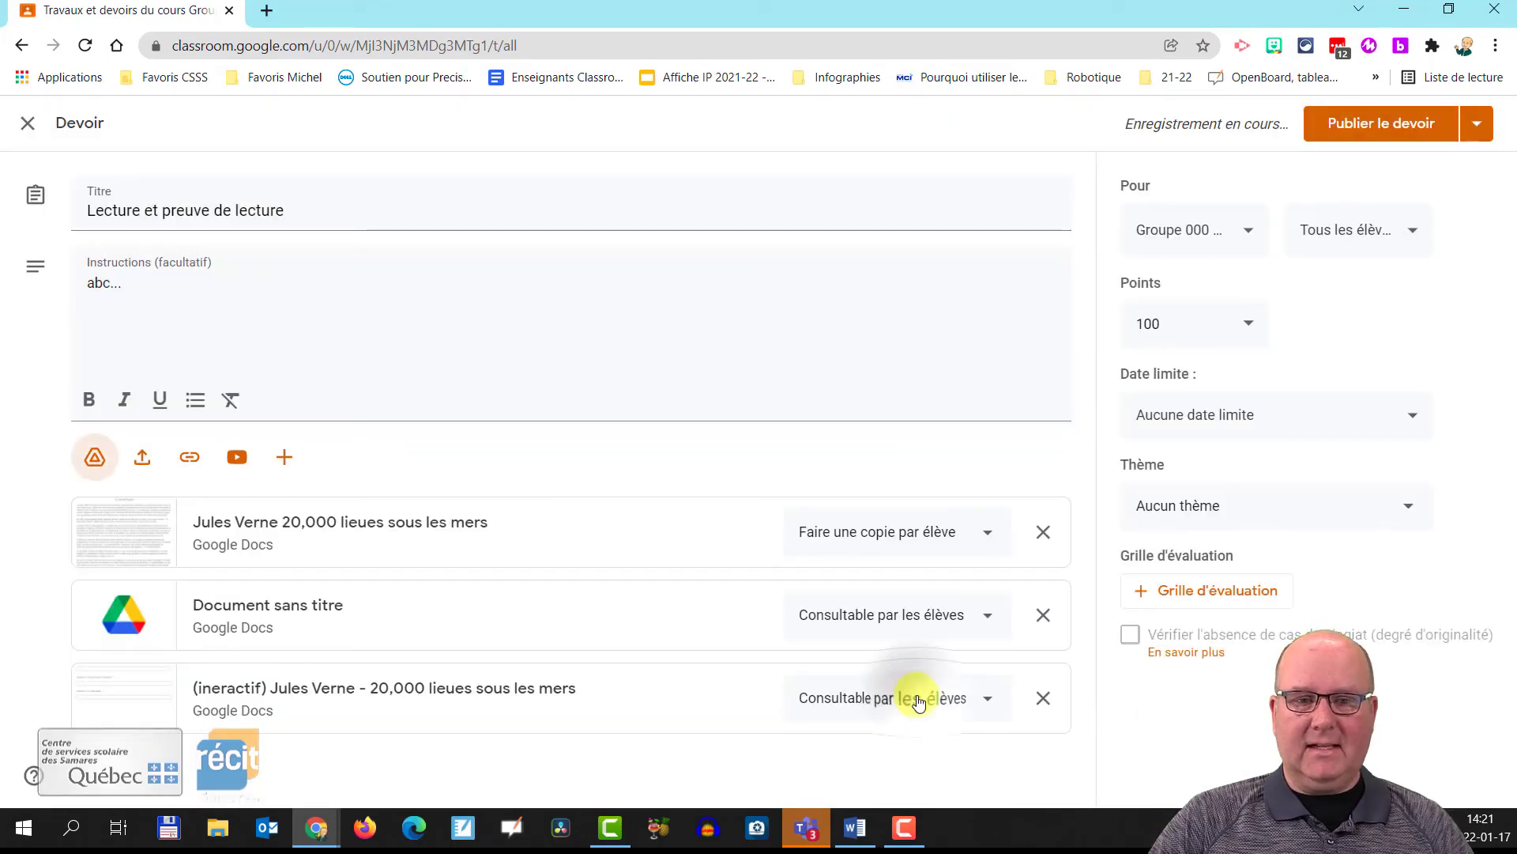
# Step: Set the interactive document to "Faire une copie par élève" and publish the assignment
pyautogui.click(914, 697)
pyautogui.click(914, 746)
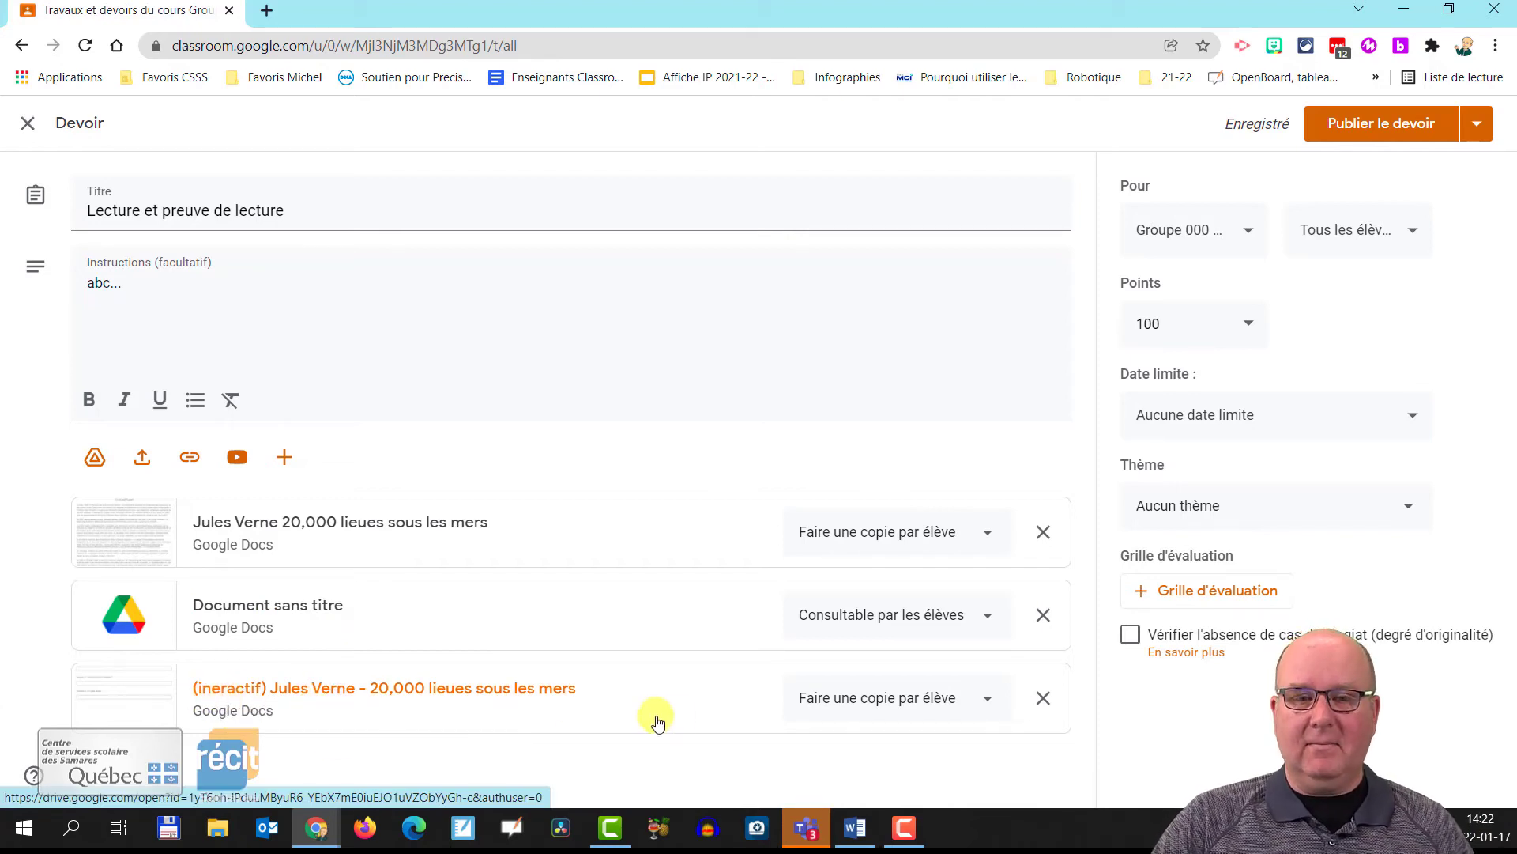
pyautogui.click(1373, 145)
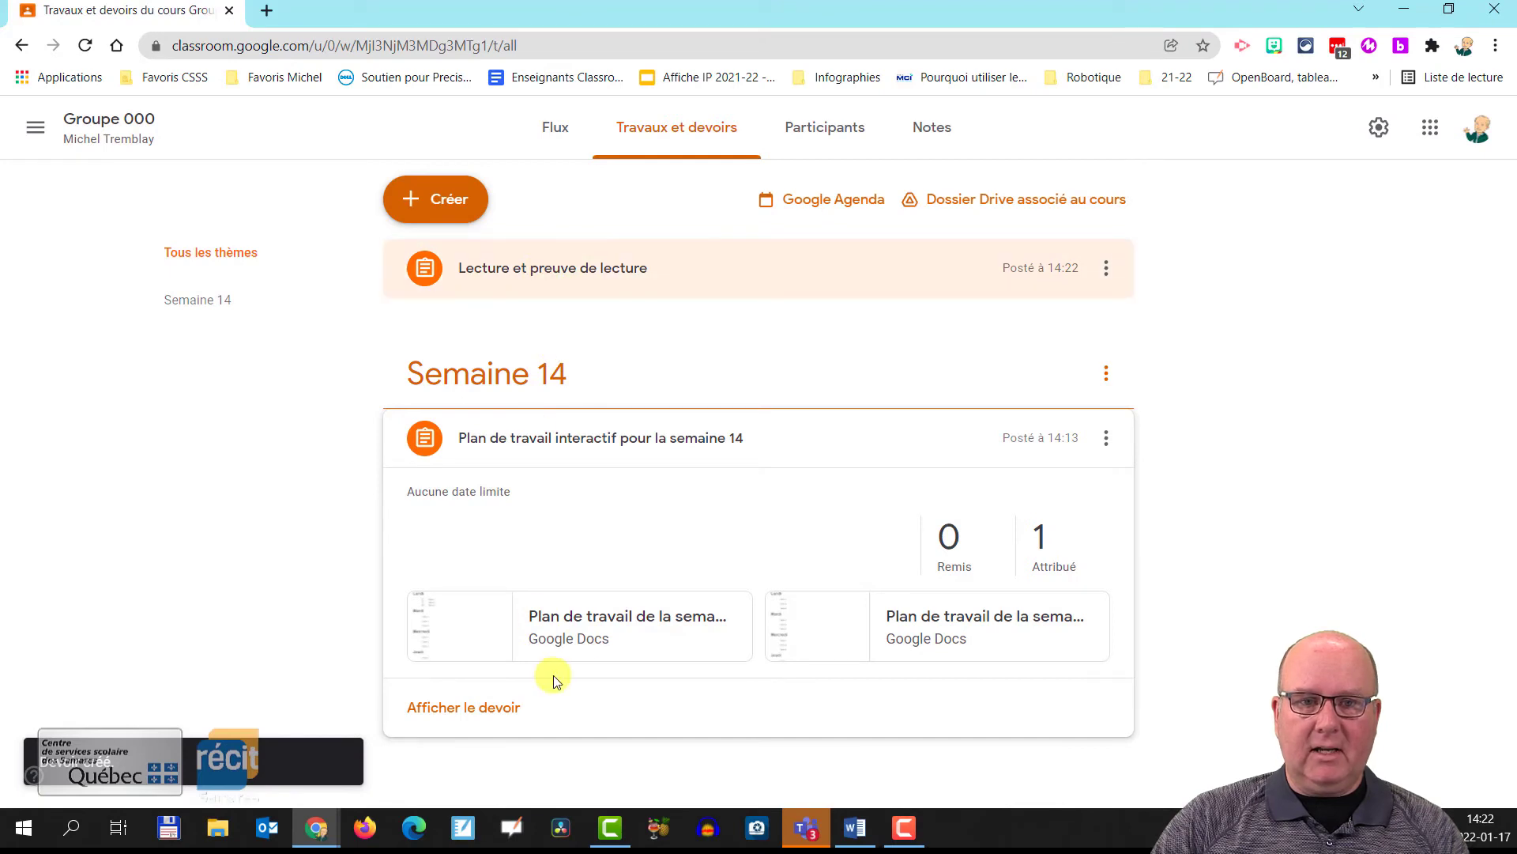
# Step: File the published "Lecture et preuve de lecture" assignment under the theme "Semaine 14" and place it below the interactive work plan
pyautogui.click(1105, 268)
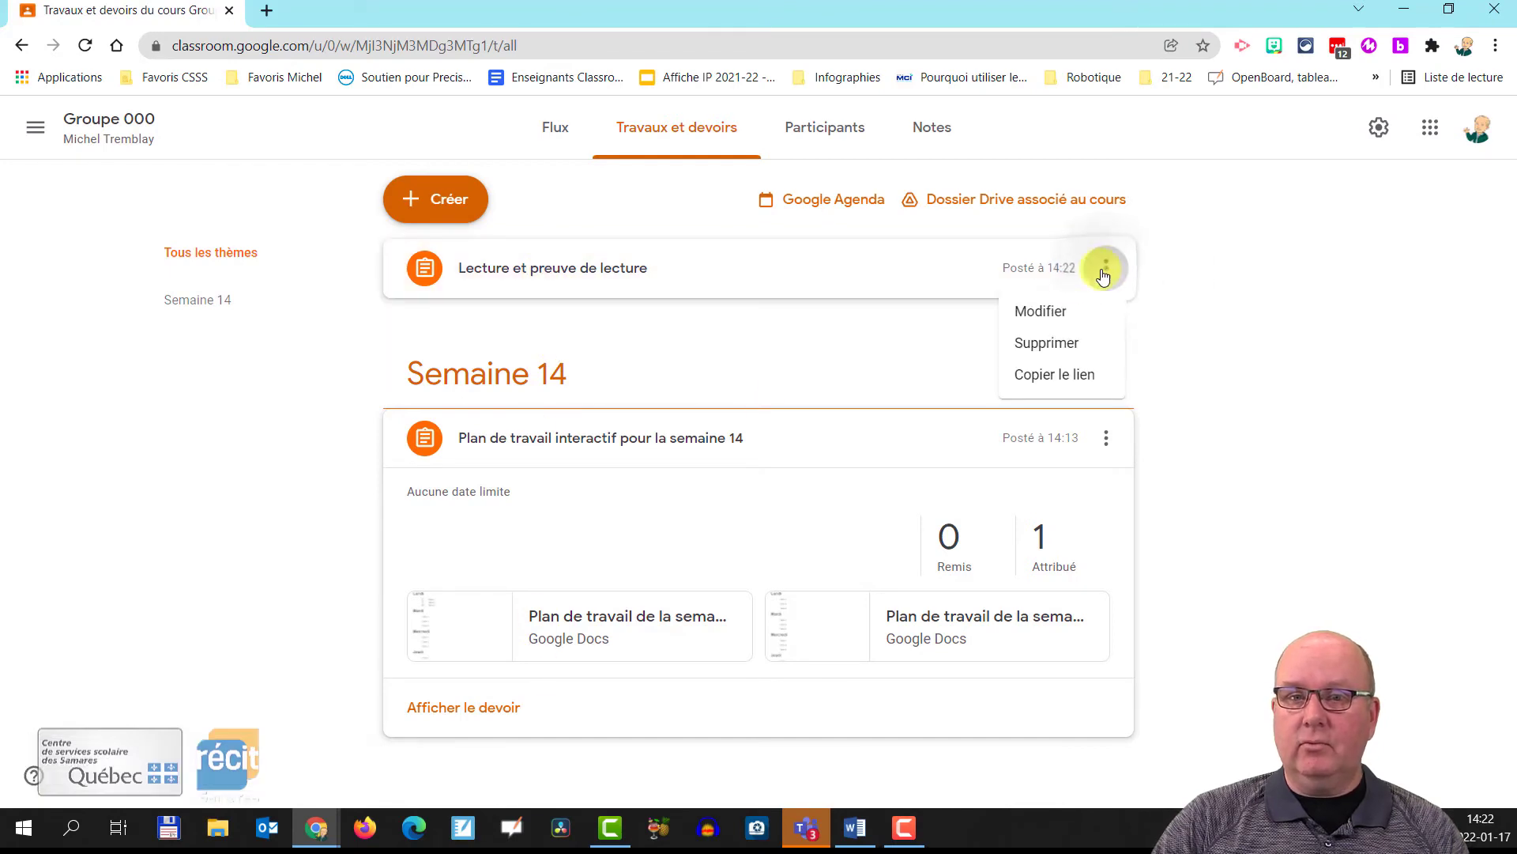
pyautogui.click(1048, 313)
pyautogui.click(1192, 413)
pyautogui.click(1382, 360)
pyautogui.click(1284, 505)
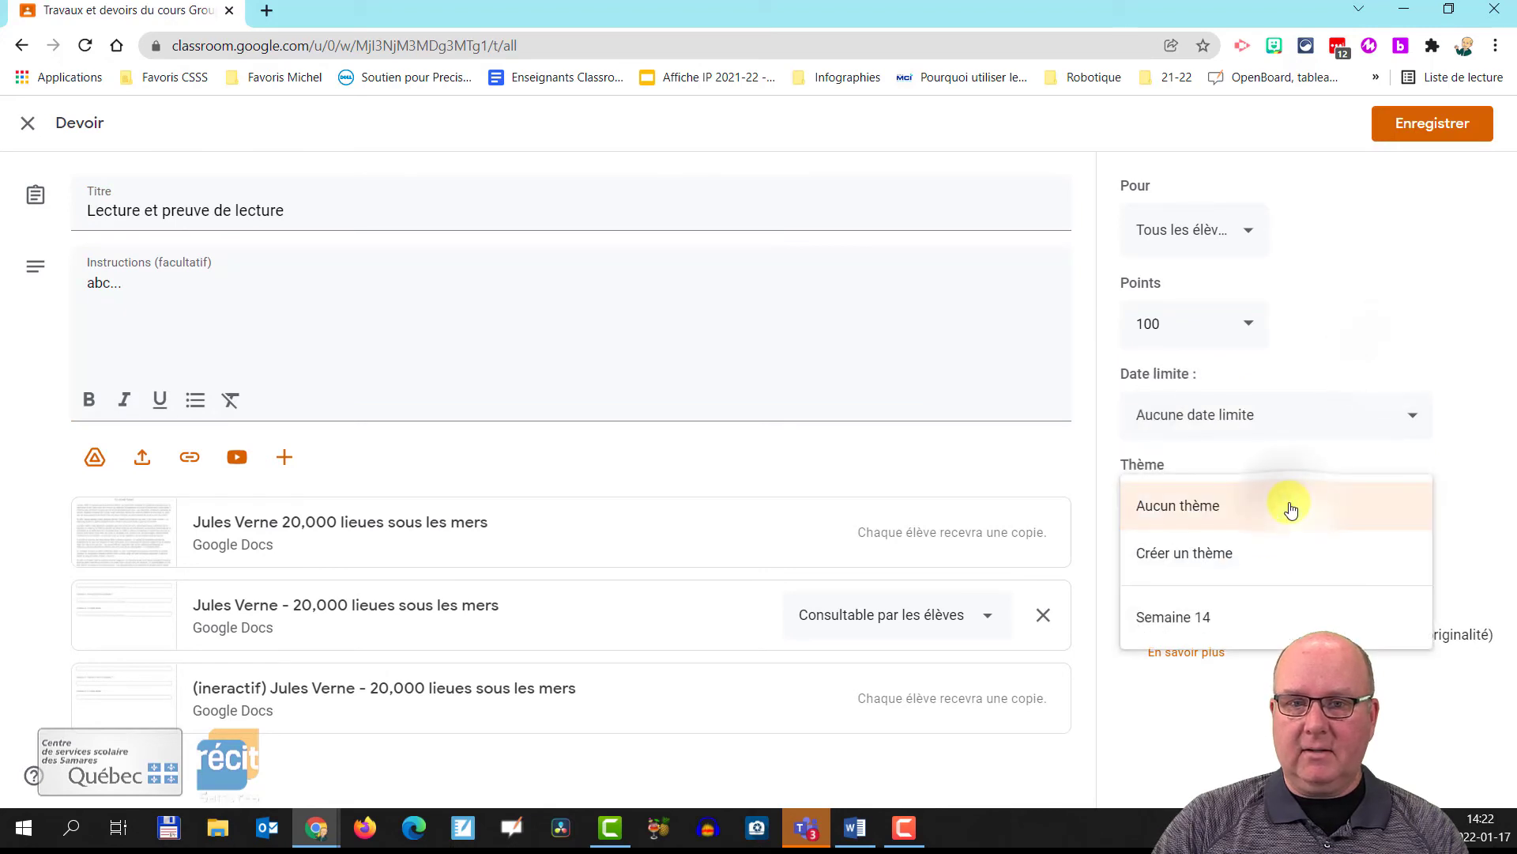
pyautogui.click(1224, 620)
pyautogui.click(1470, 123)
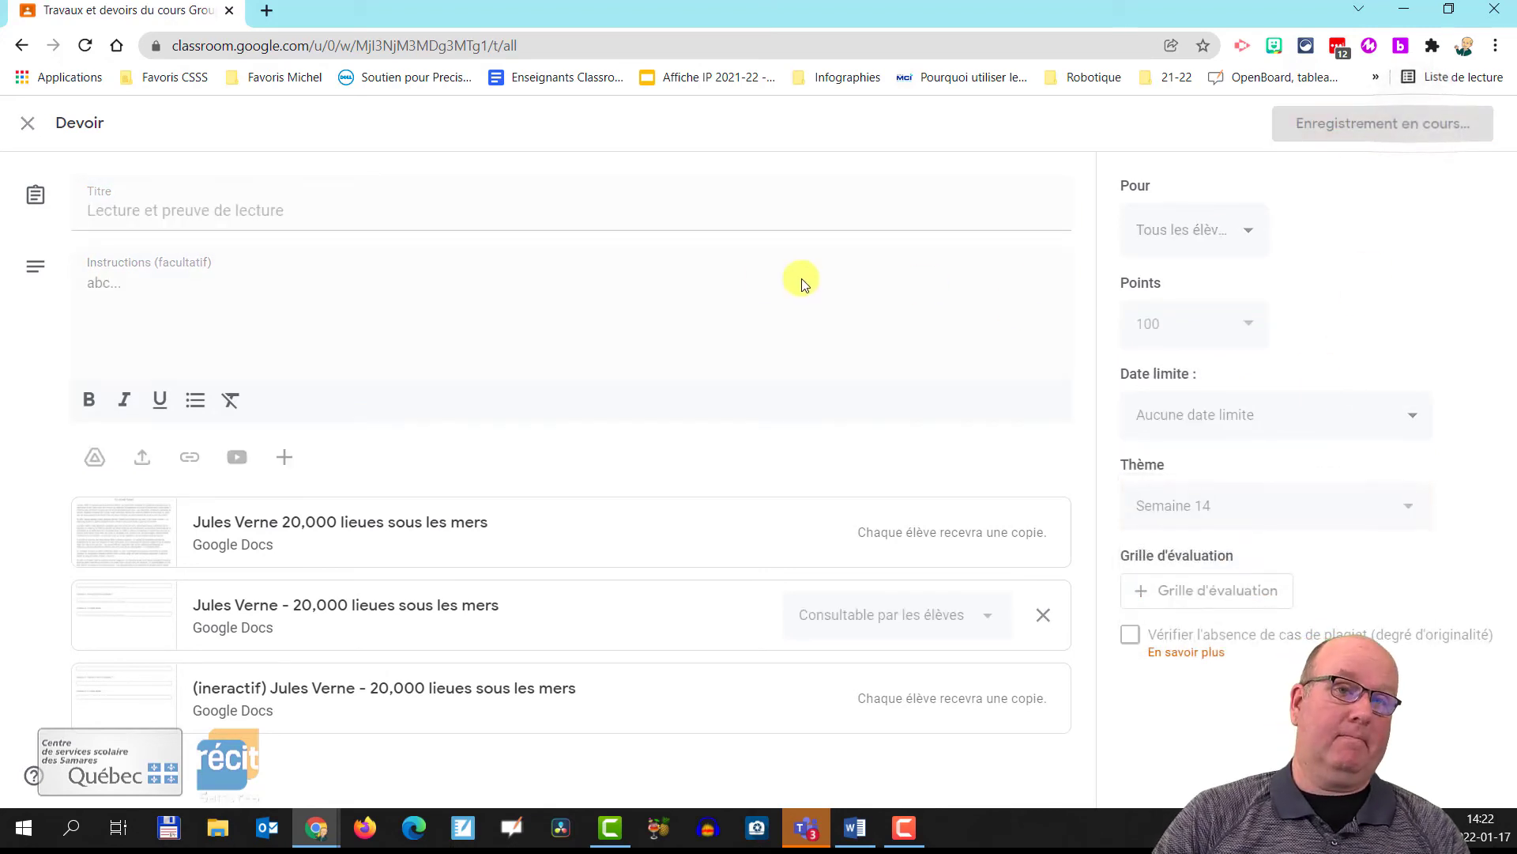
pyautogui.moveTo(525, 339); pyautogui.dragTo(620, 427)
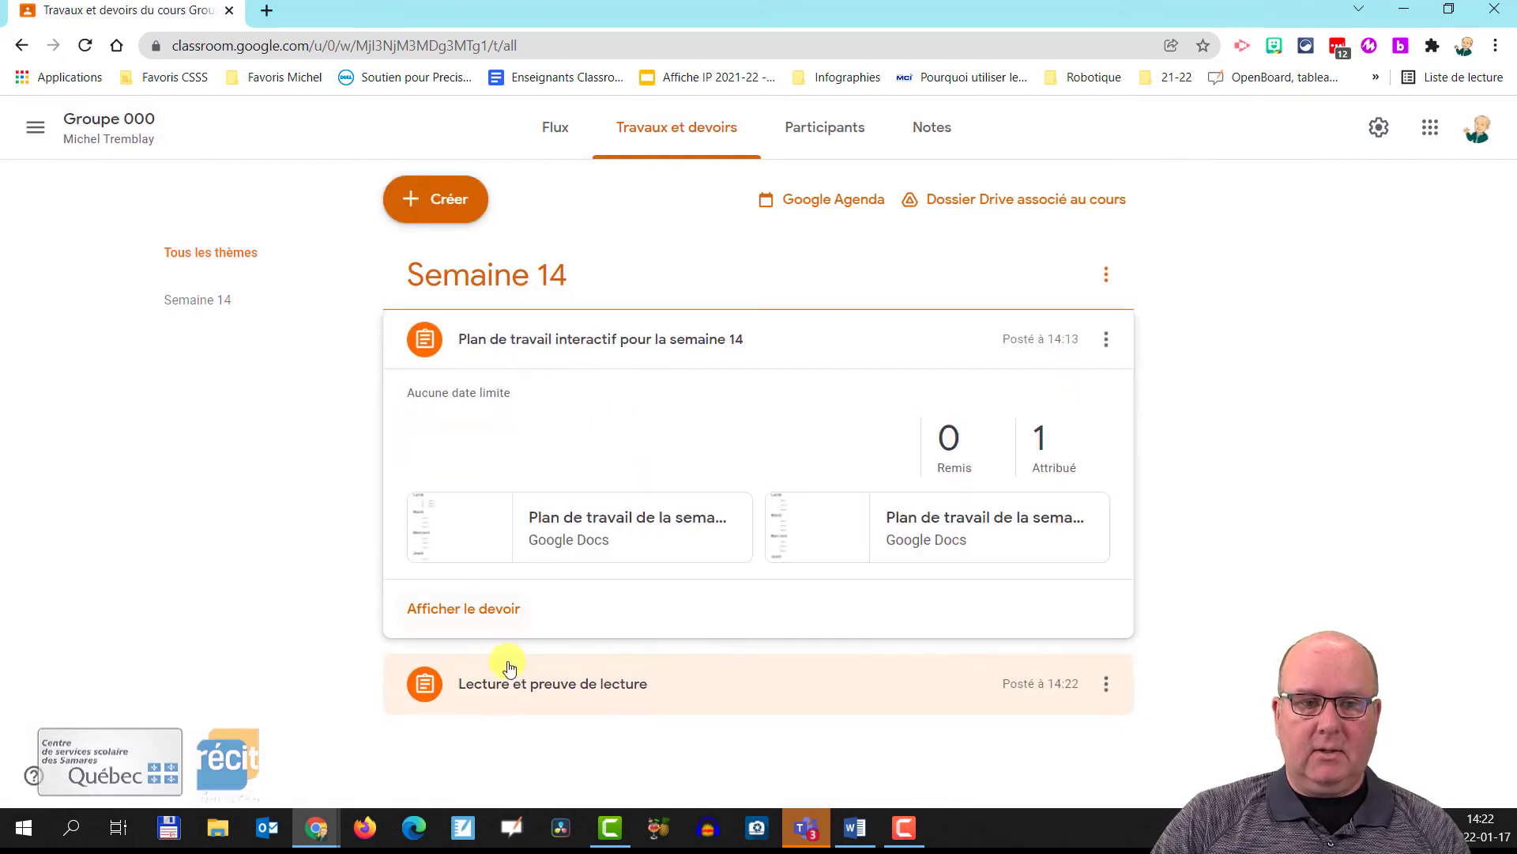
# Step: Open the reading text from the assignment and check off "Je commence la lecture !" and the first "Je suis rendu ici !"
pyautogui.click(537, 688)
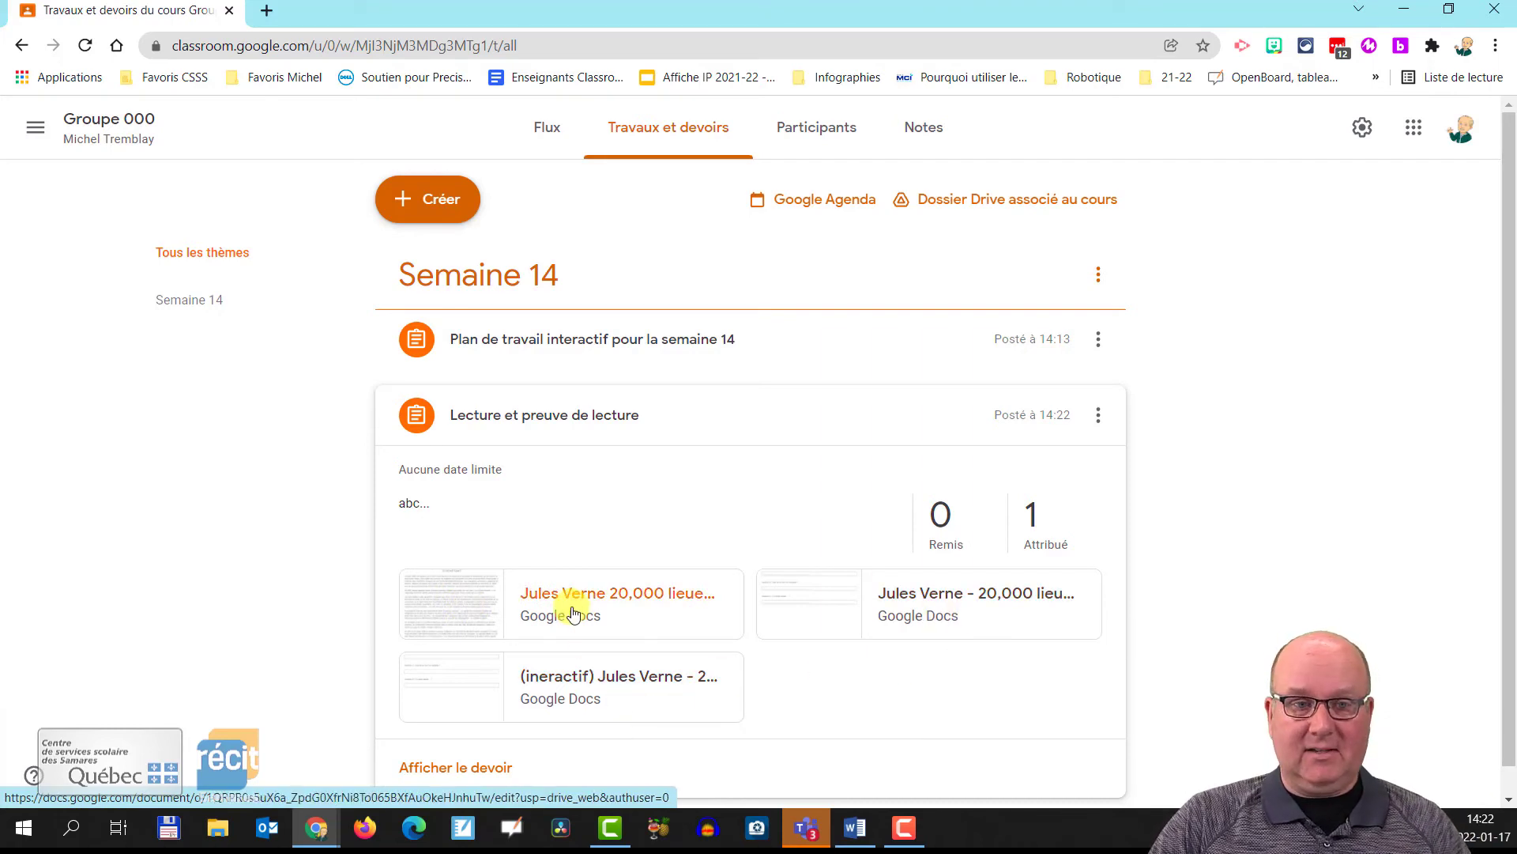
pyautogui.click(457, 603)
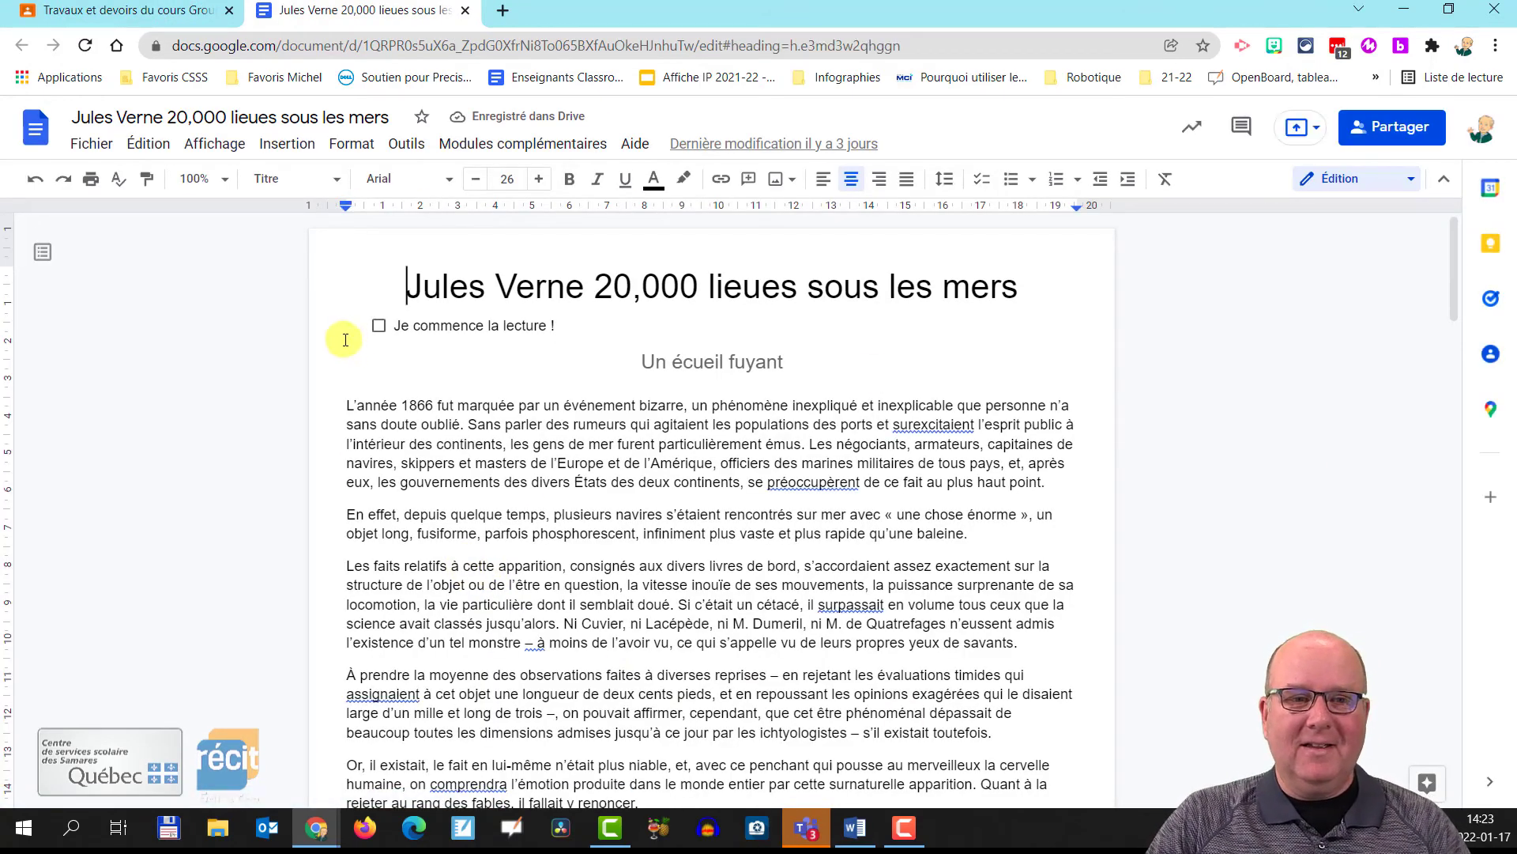
pyautogui.click(379, 327)
pyautogui.scroll(-4, 386, 395)
pyautogui.scroll(-5, 386, 417)
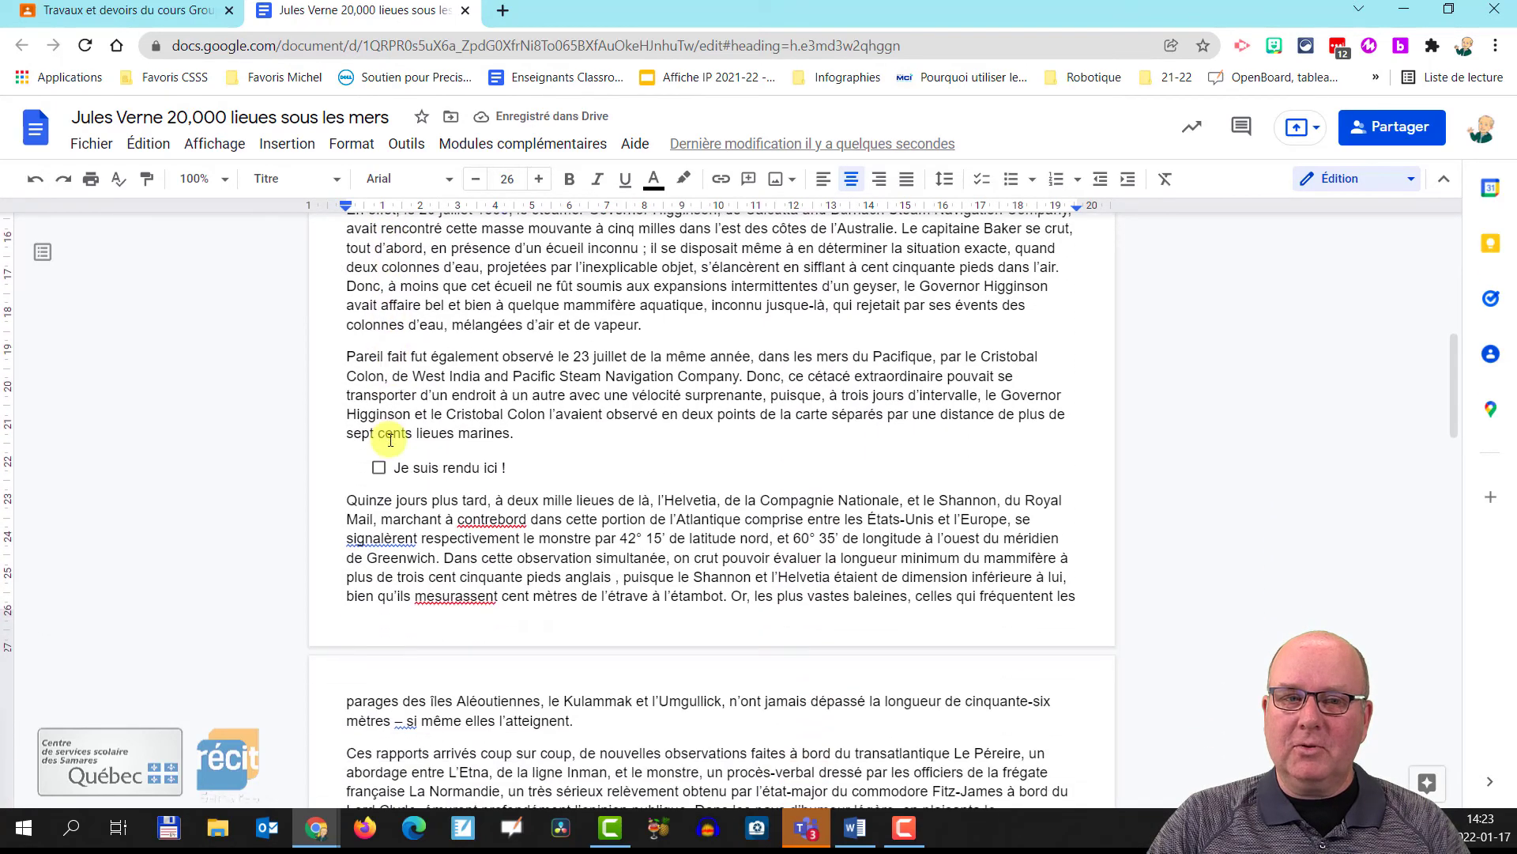
pyautogui.click(379, 469)
pyautogui.scroll(-7, 395, 474)
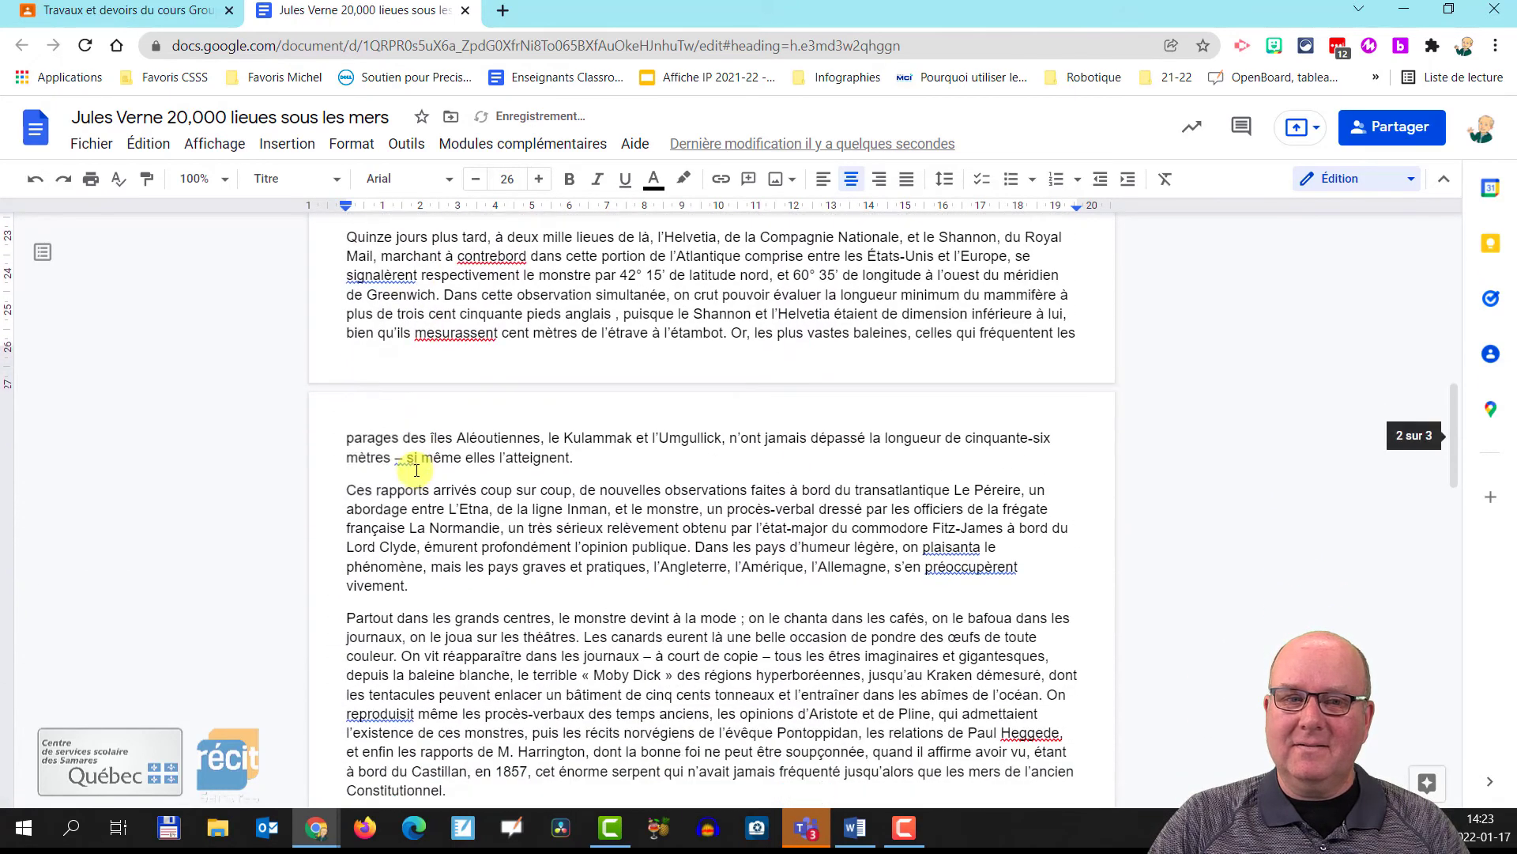
pyautogui.click(380, 497)
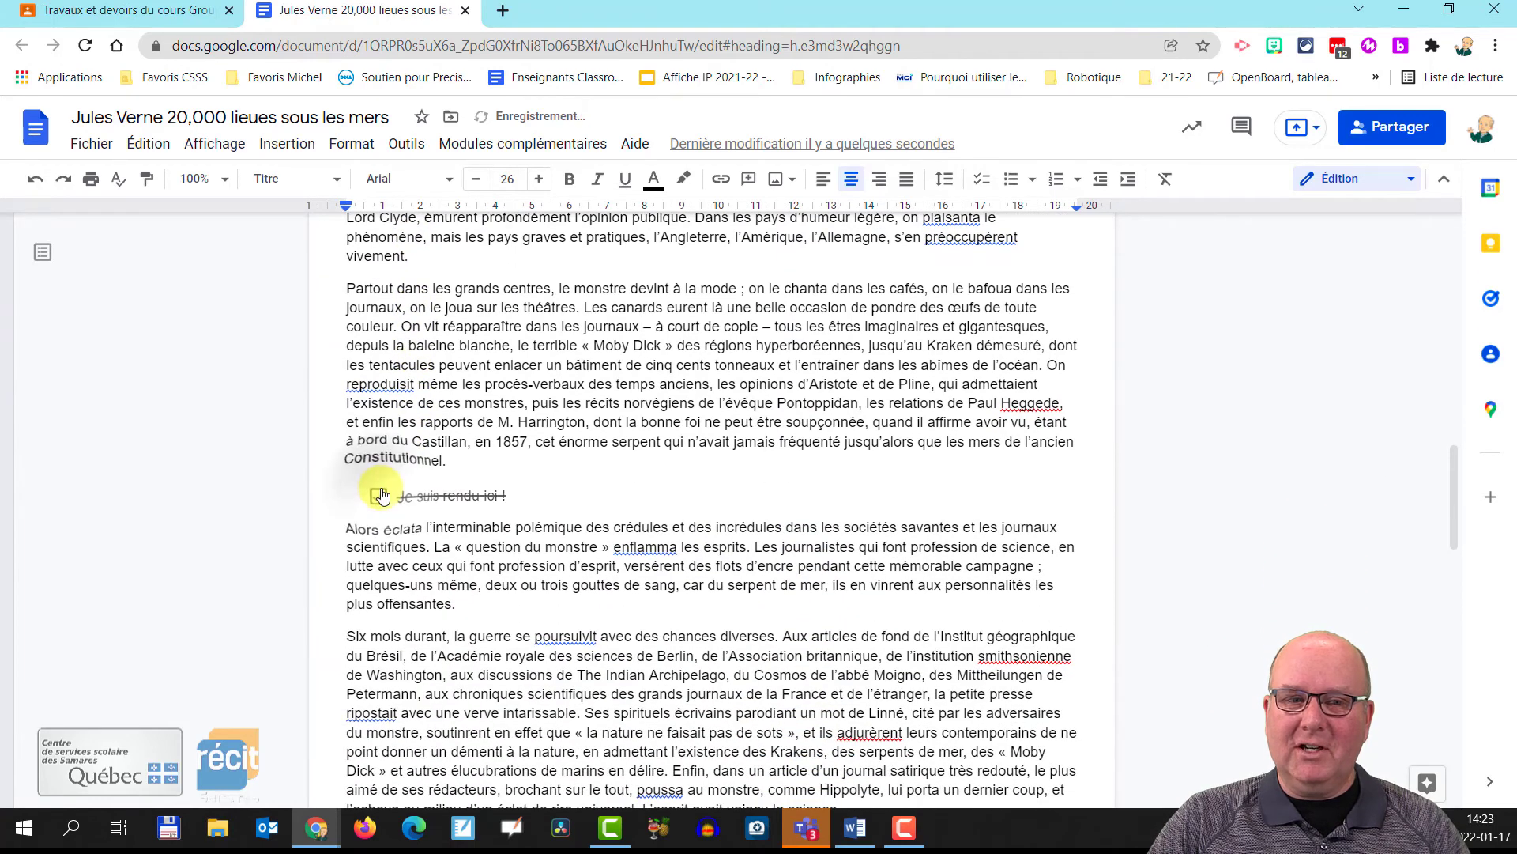
pyautogui.scroll(1, 399, 513)
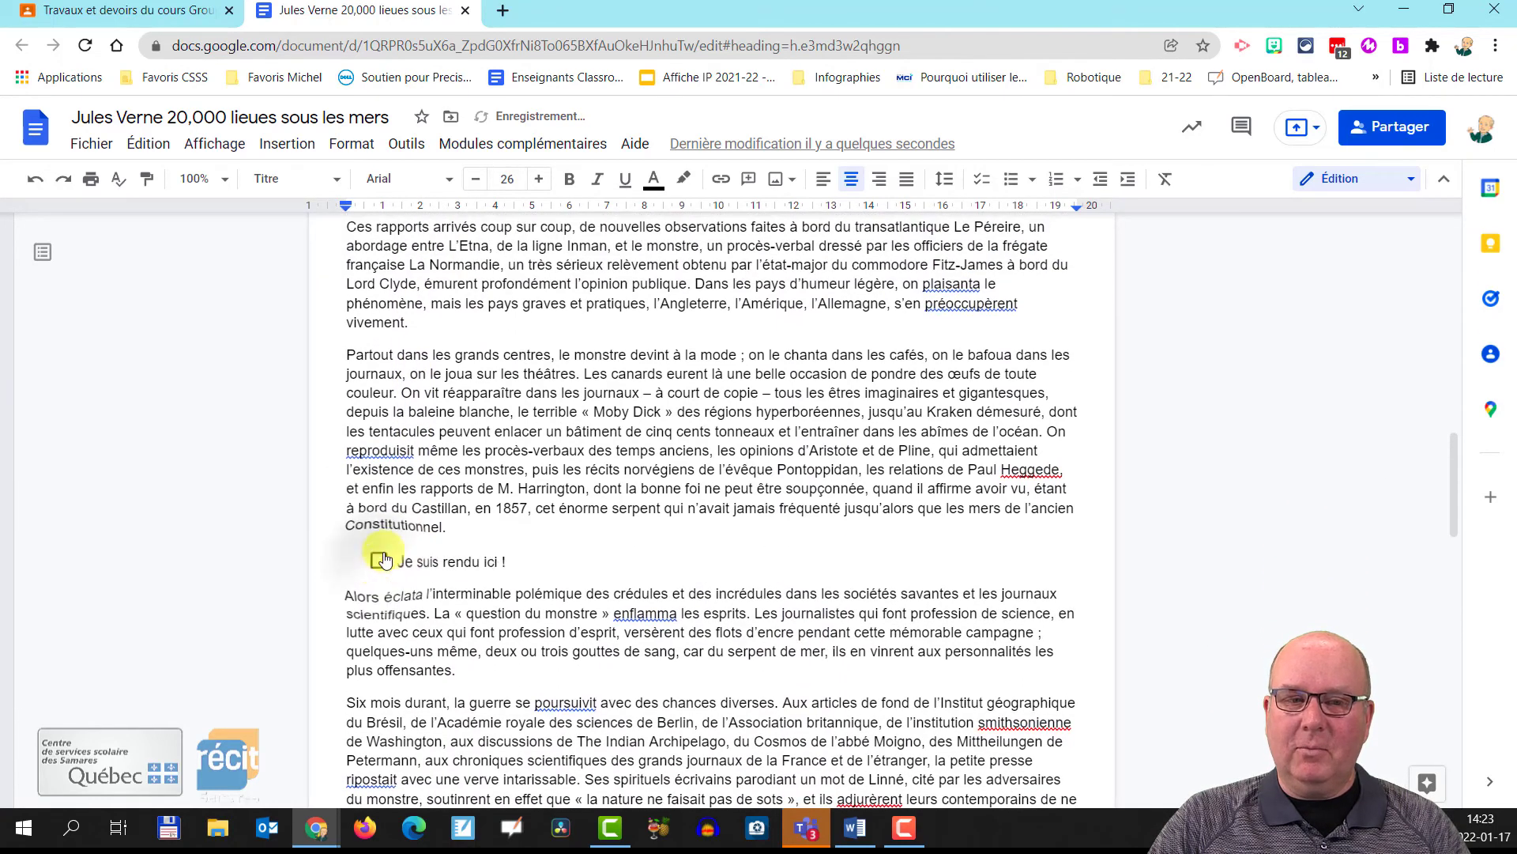
pyautogui.scroll(4, 407, 521)
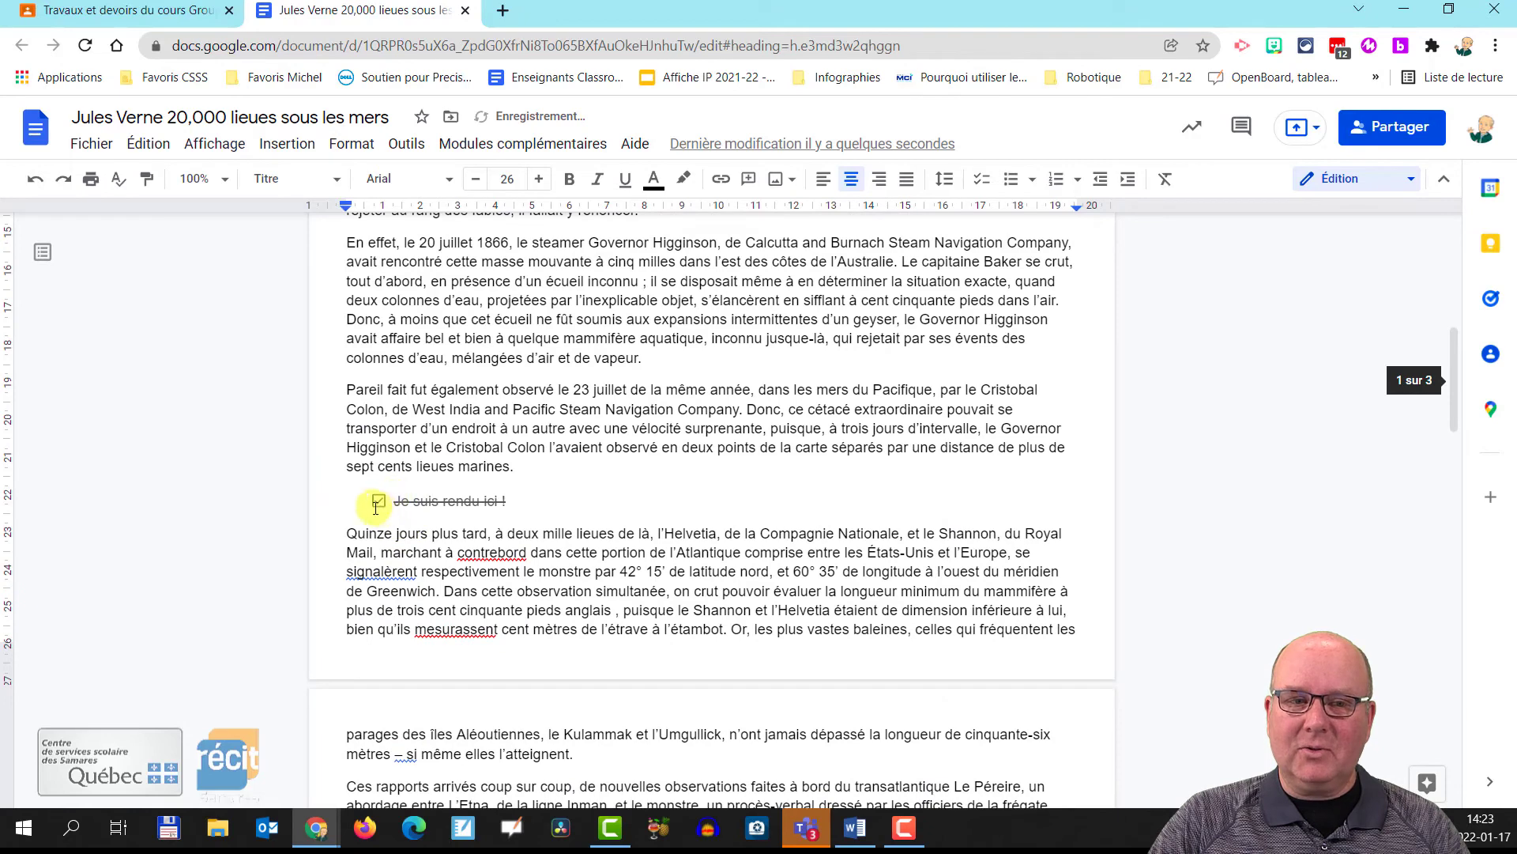
pyautogui.scroll(8, 388, 498)
pyautogui.scroll(-6, 398, 490)
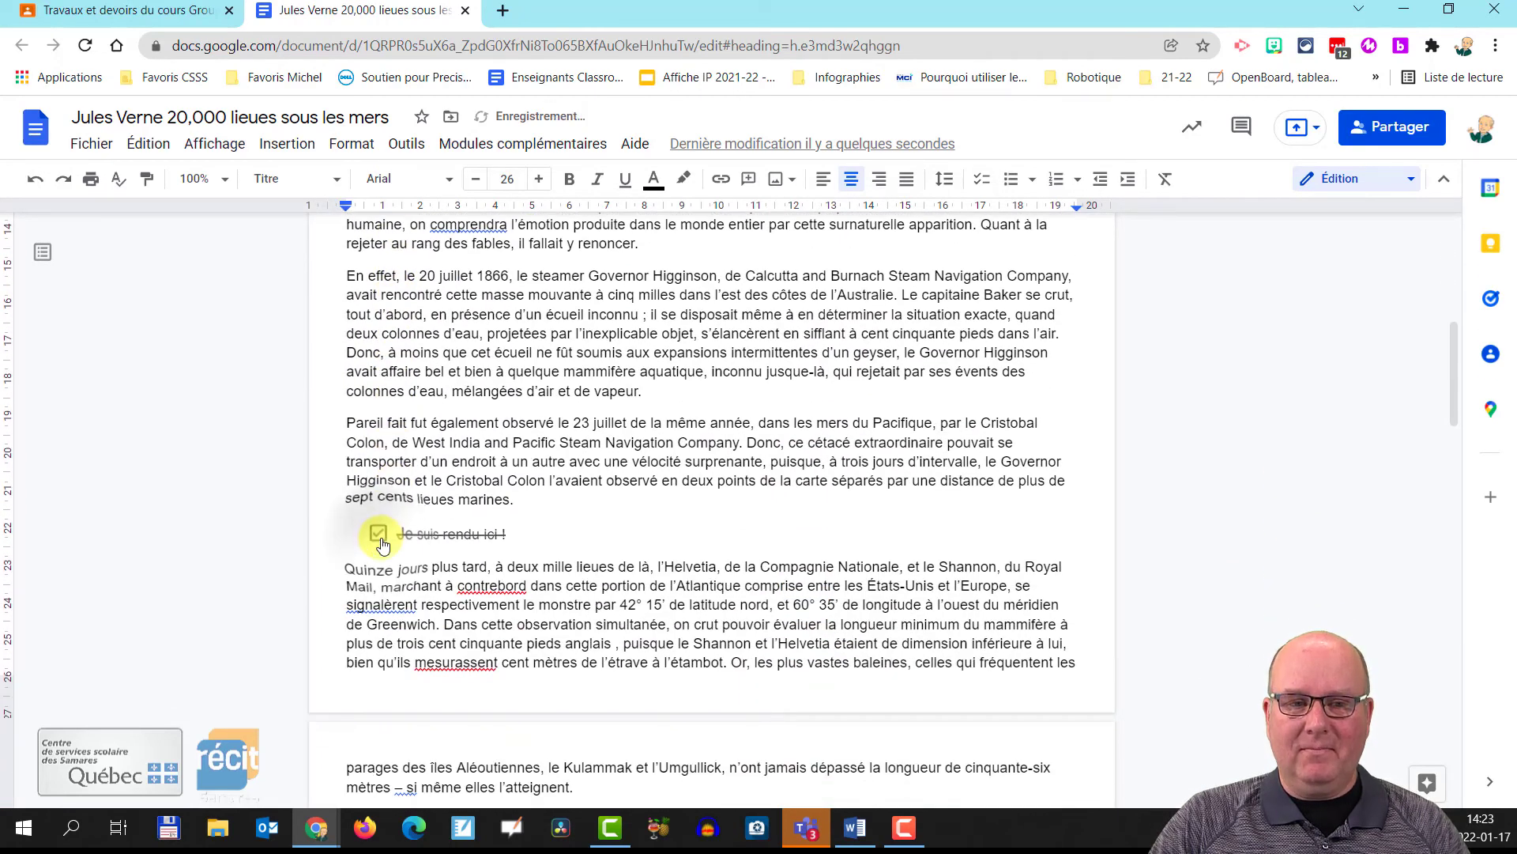
pyautogui.scroll(-7, 388, 538)
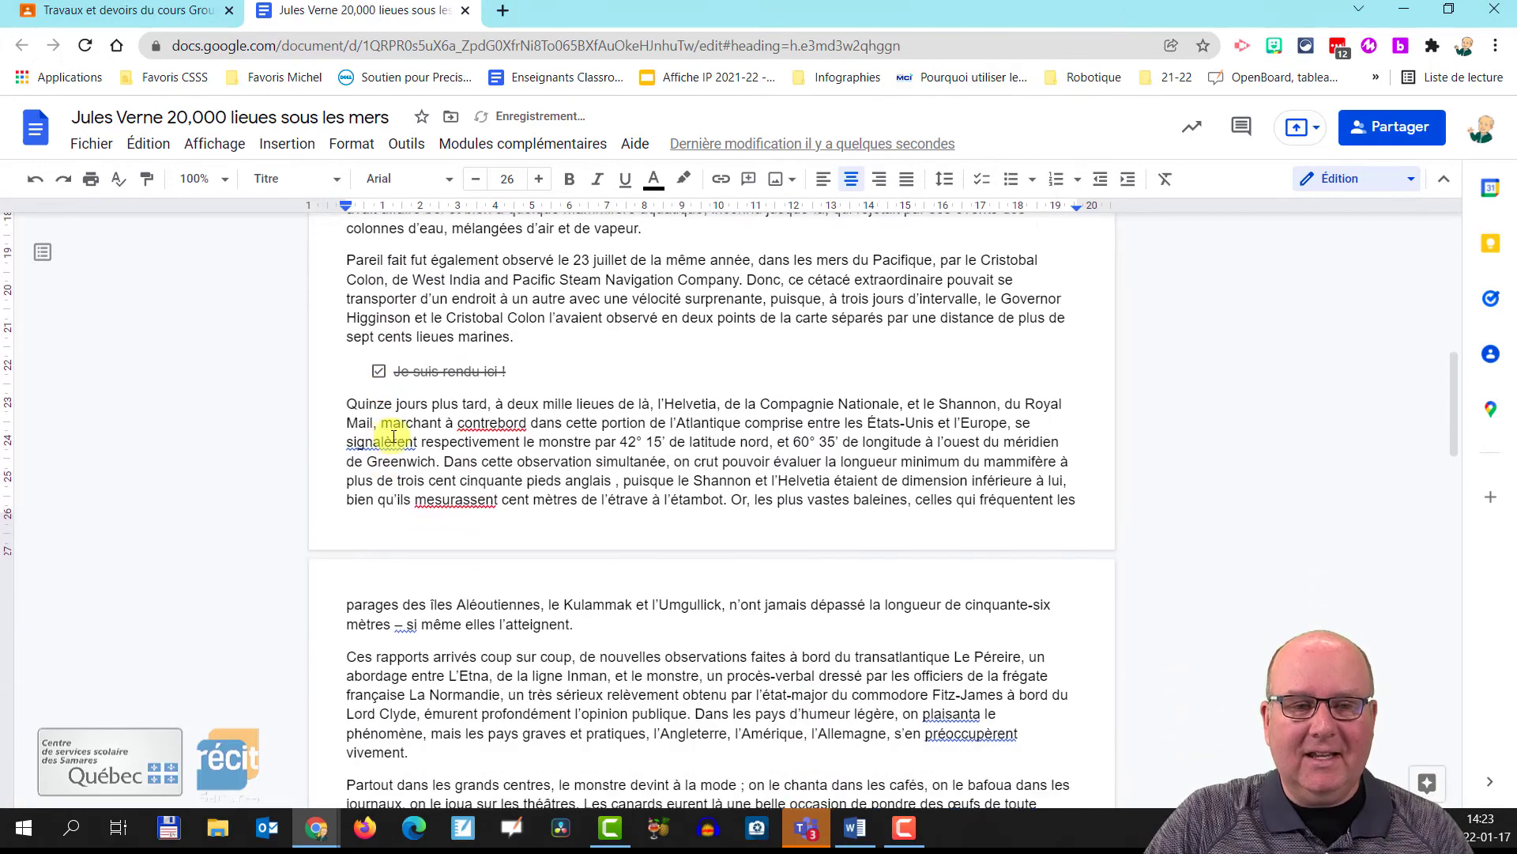
pyautogui.scroll(-1, 391, 585)
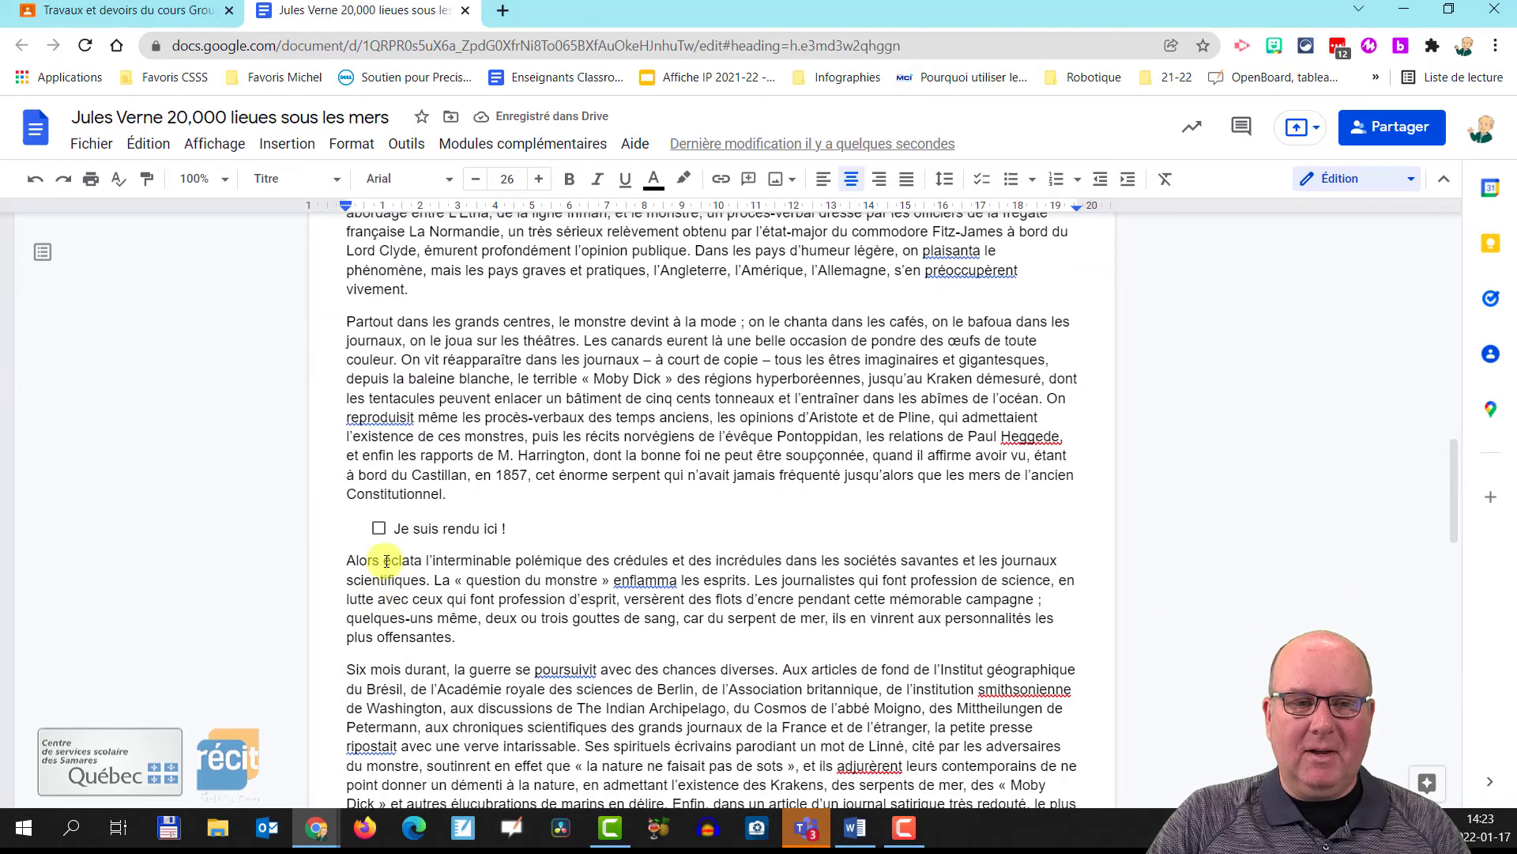
# Step: Check off the second and third "Je suis rendu ici !" reading checkpoints in the text
pyautogui.click(379, 528)
pyautogui.scroll(-12, 391, 569)
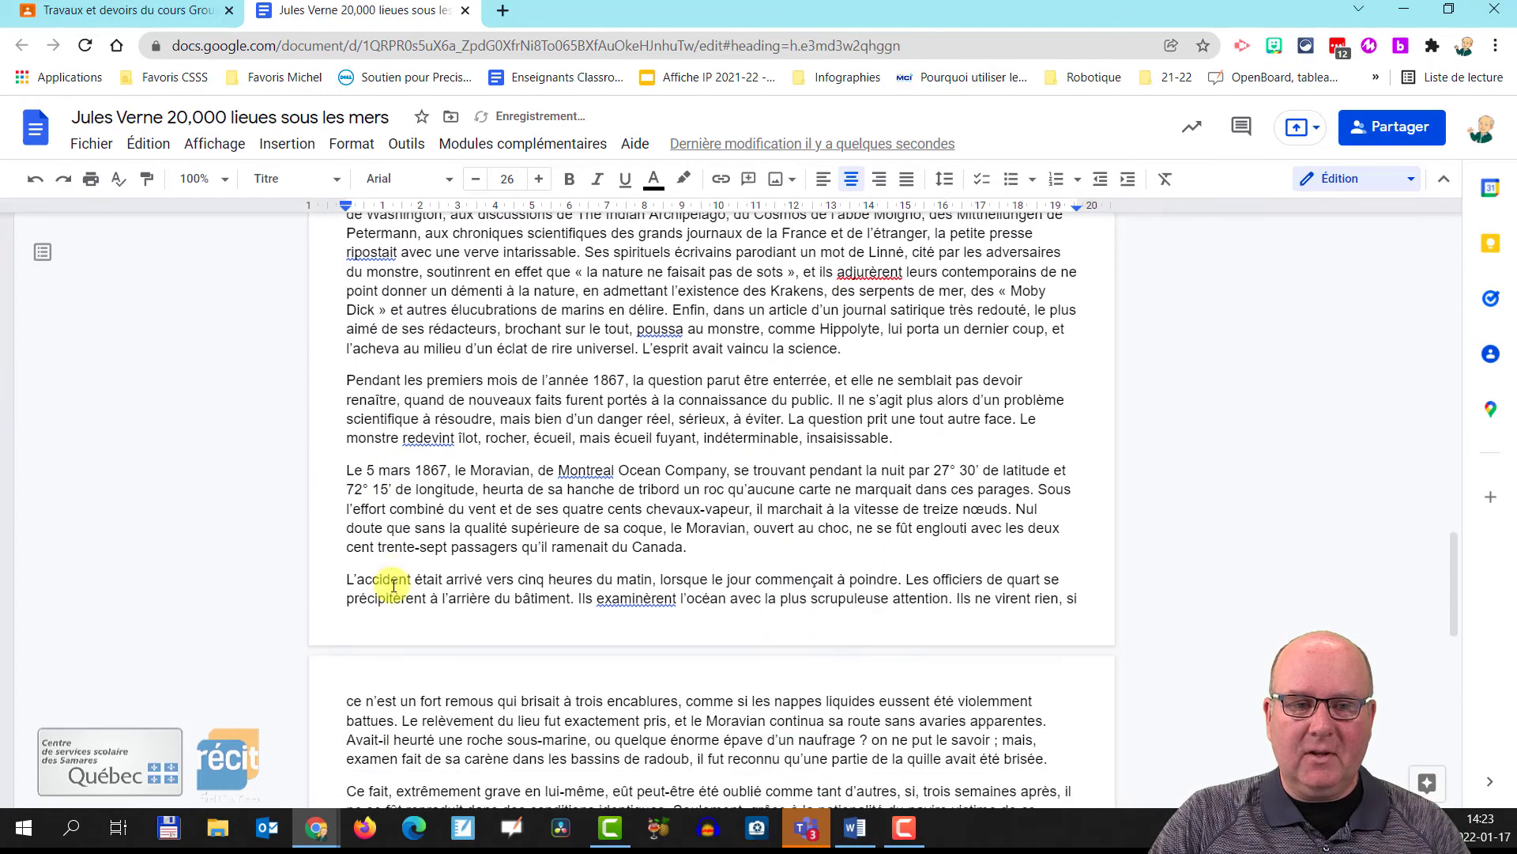
pyautogui.scroll(-3, 393, 584)
pyautogui.click(379, 487)
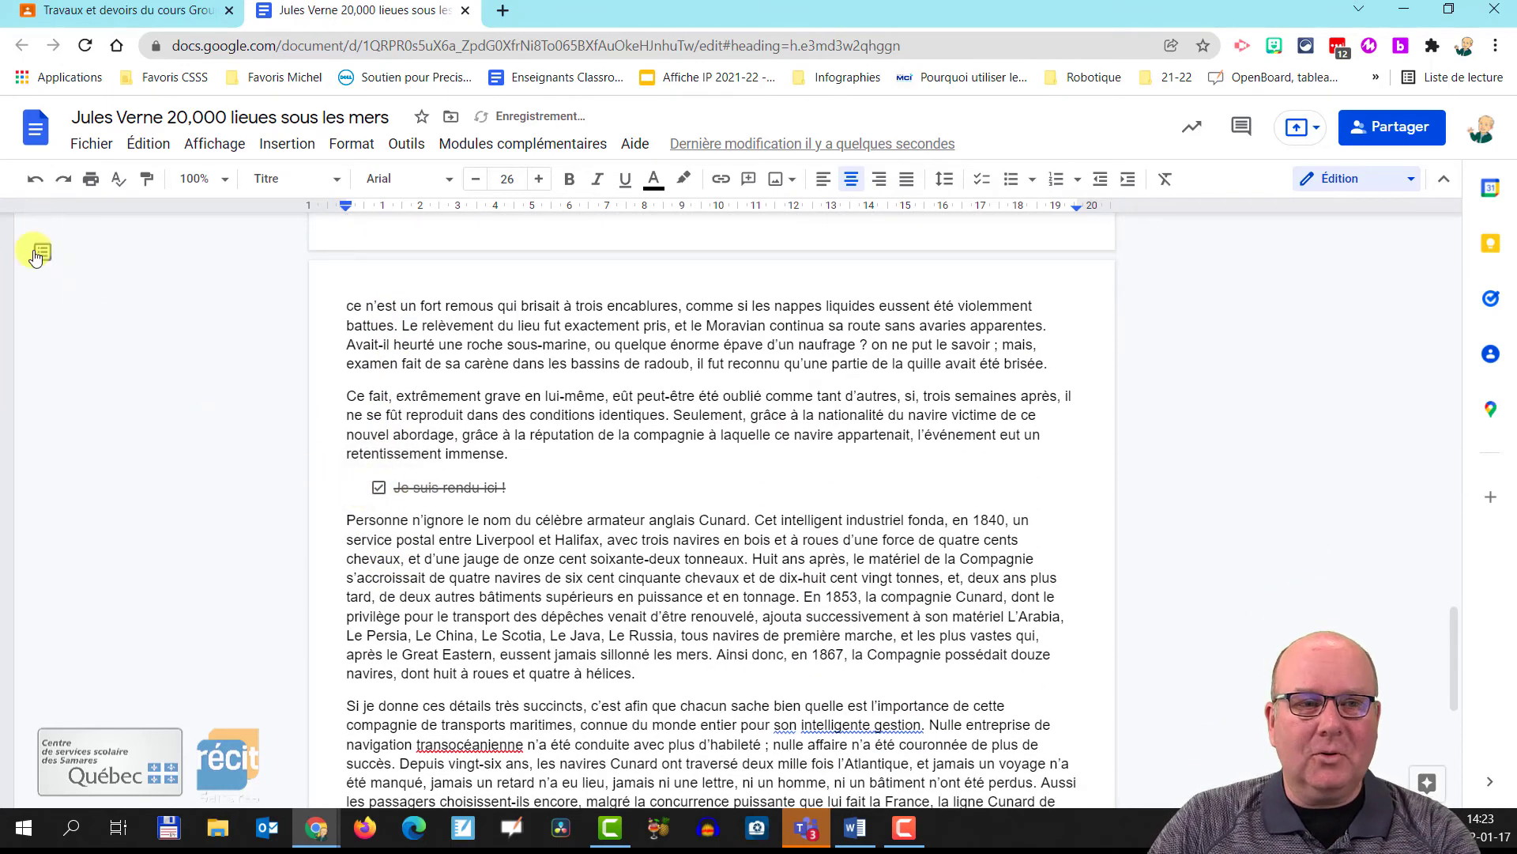
# Step: Review the checked reading checkpoints in the current version of the text's version history, and return to the document
pyautogui.click(93, 145)
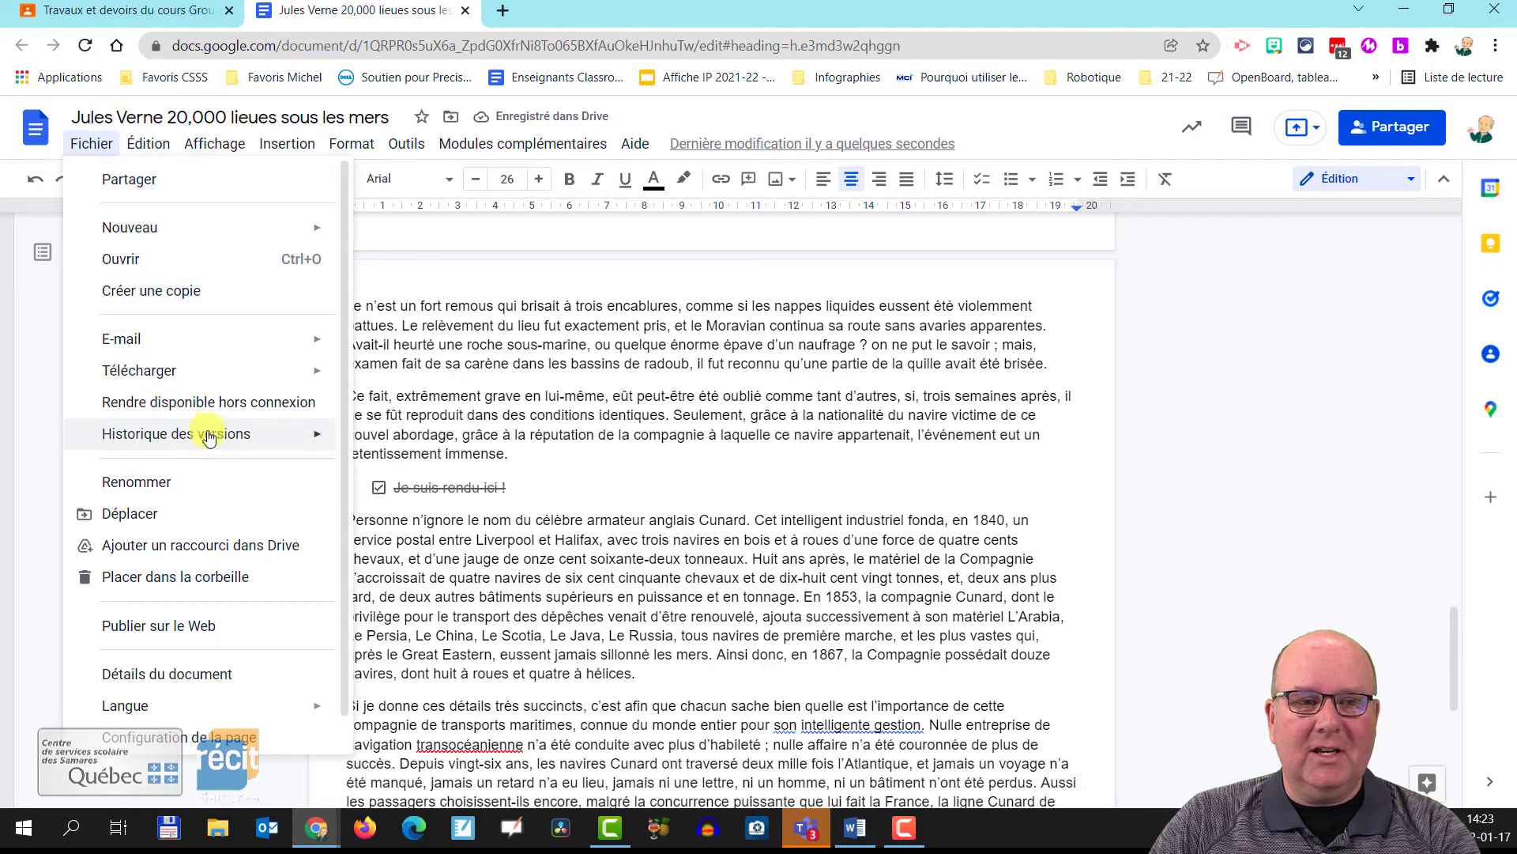
pyautogui.moveTo(308, 439)
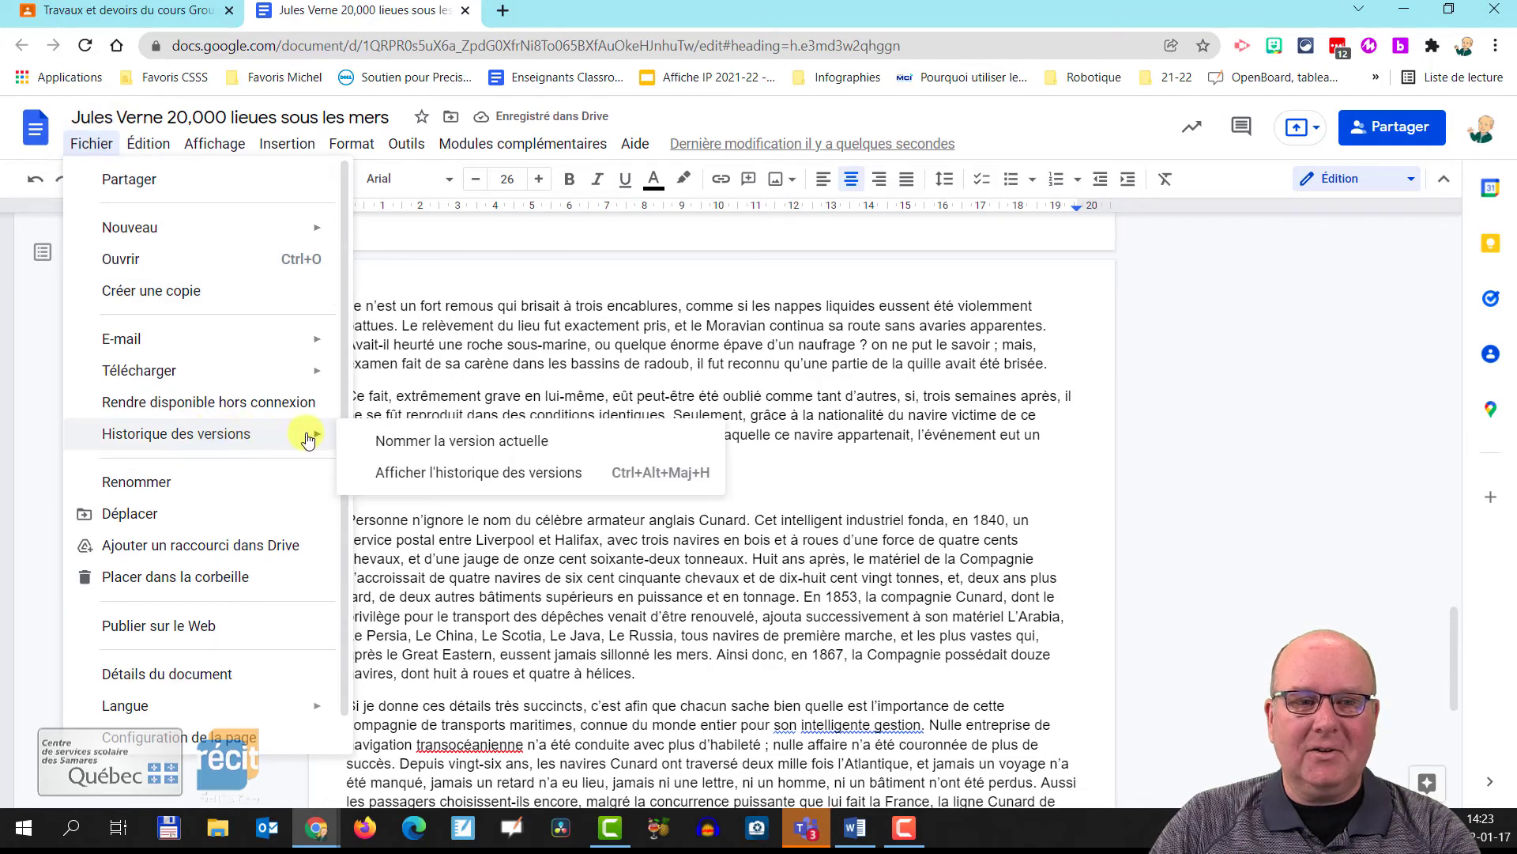
pyautogui.click(426, 475)
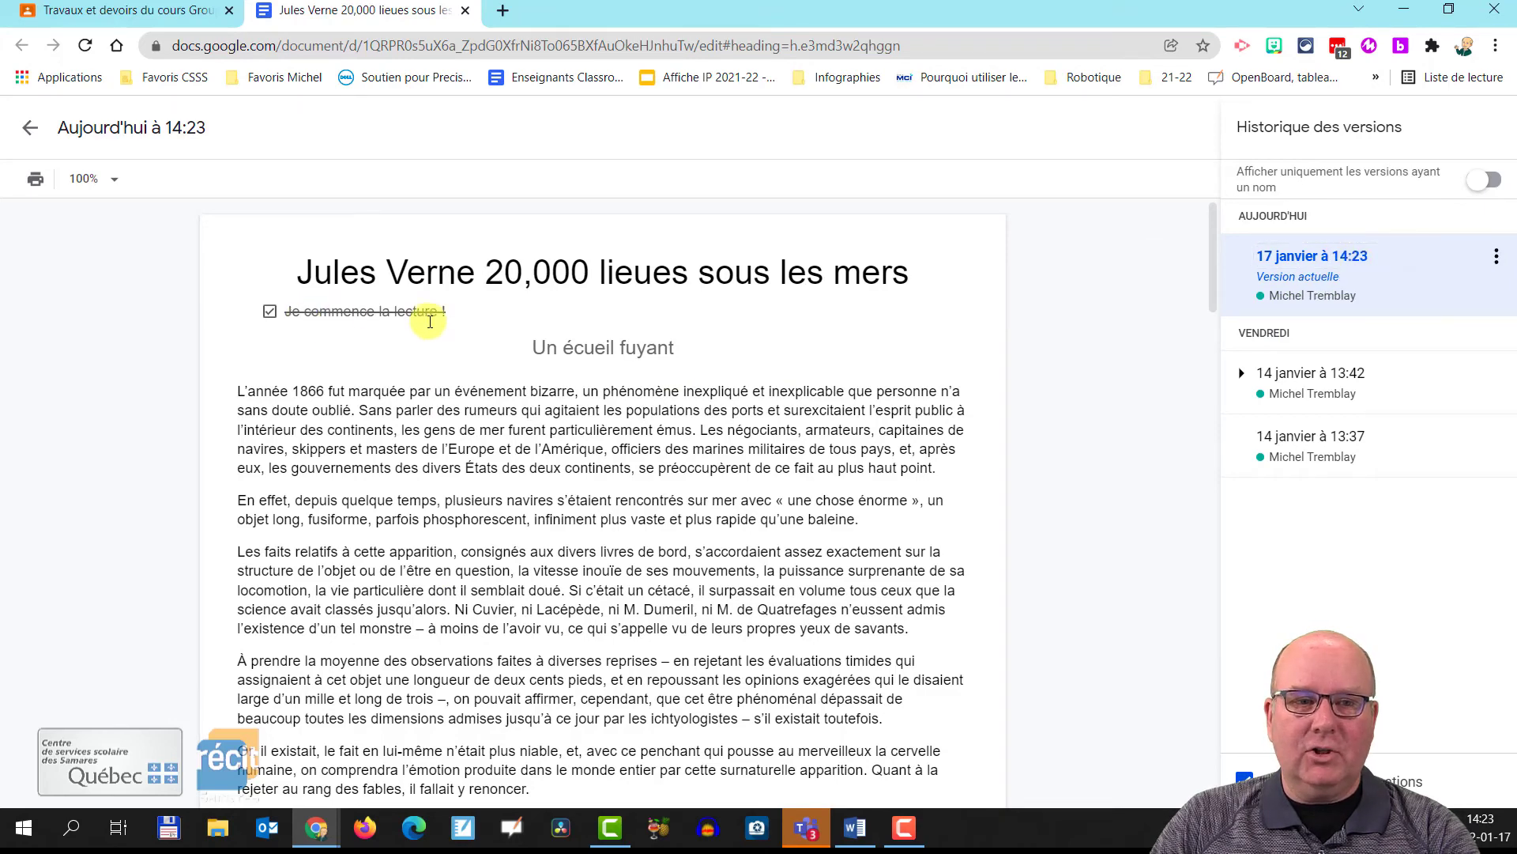
pyautogui.scroll(-10, 422, 322)
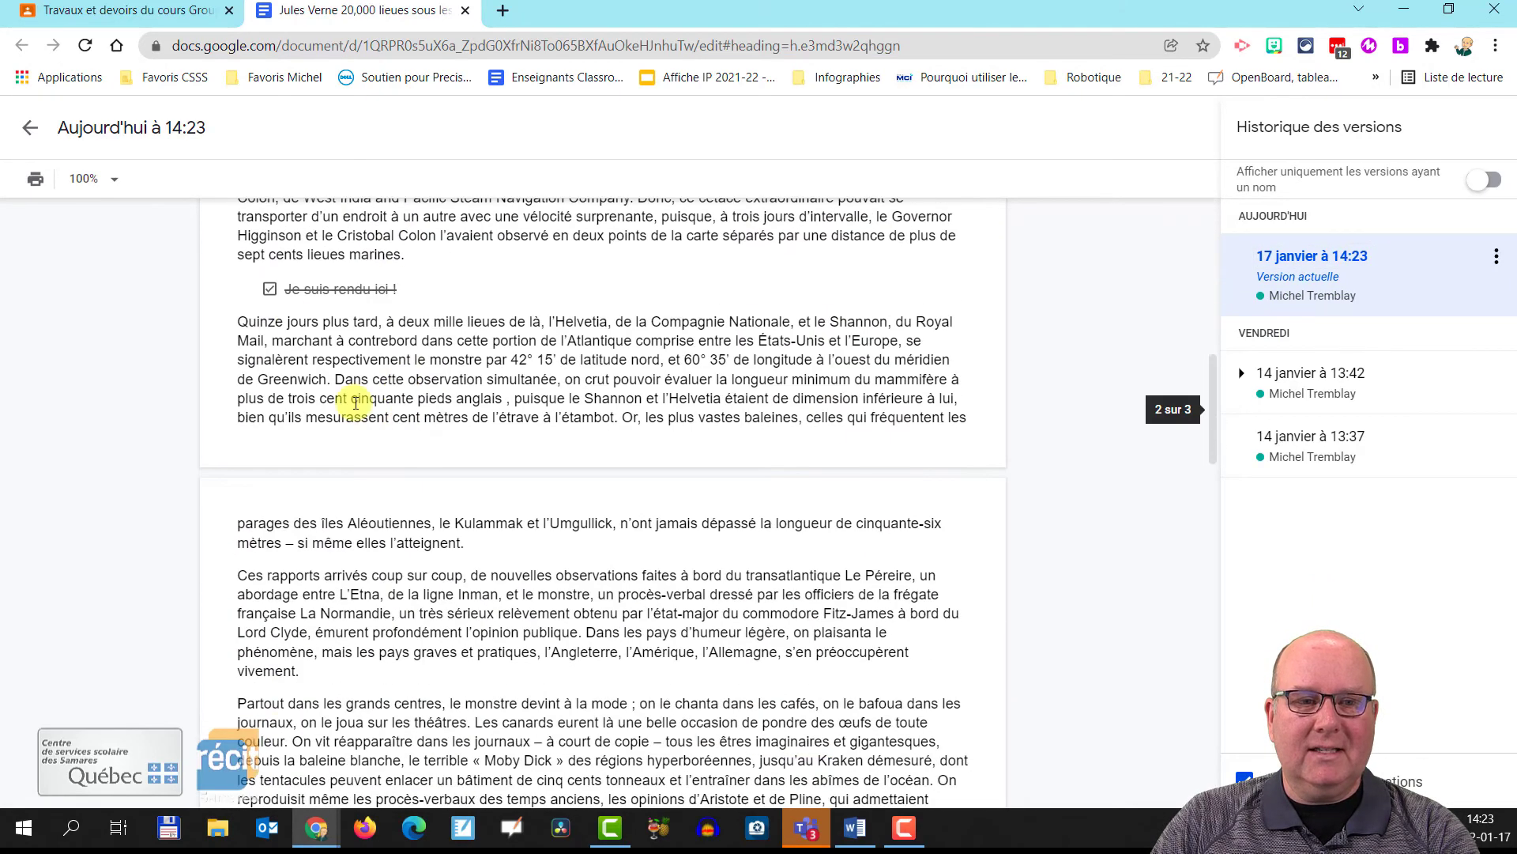
pyautogui.scroll(-6, 379, 442)
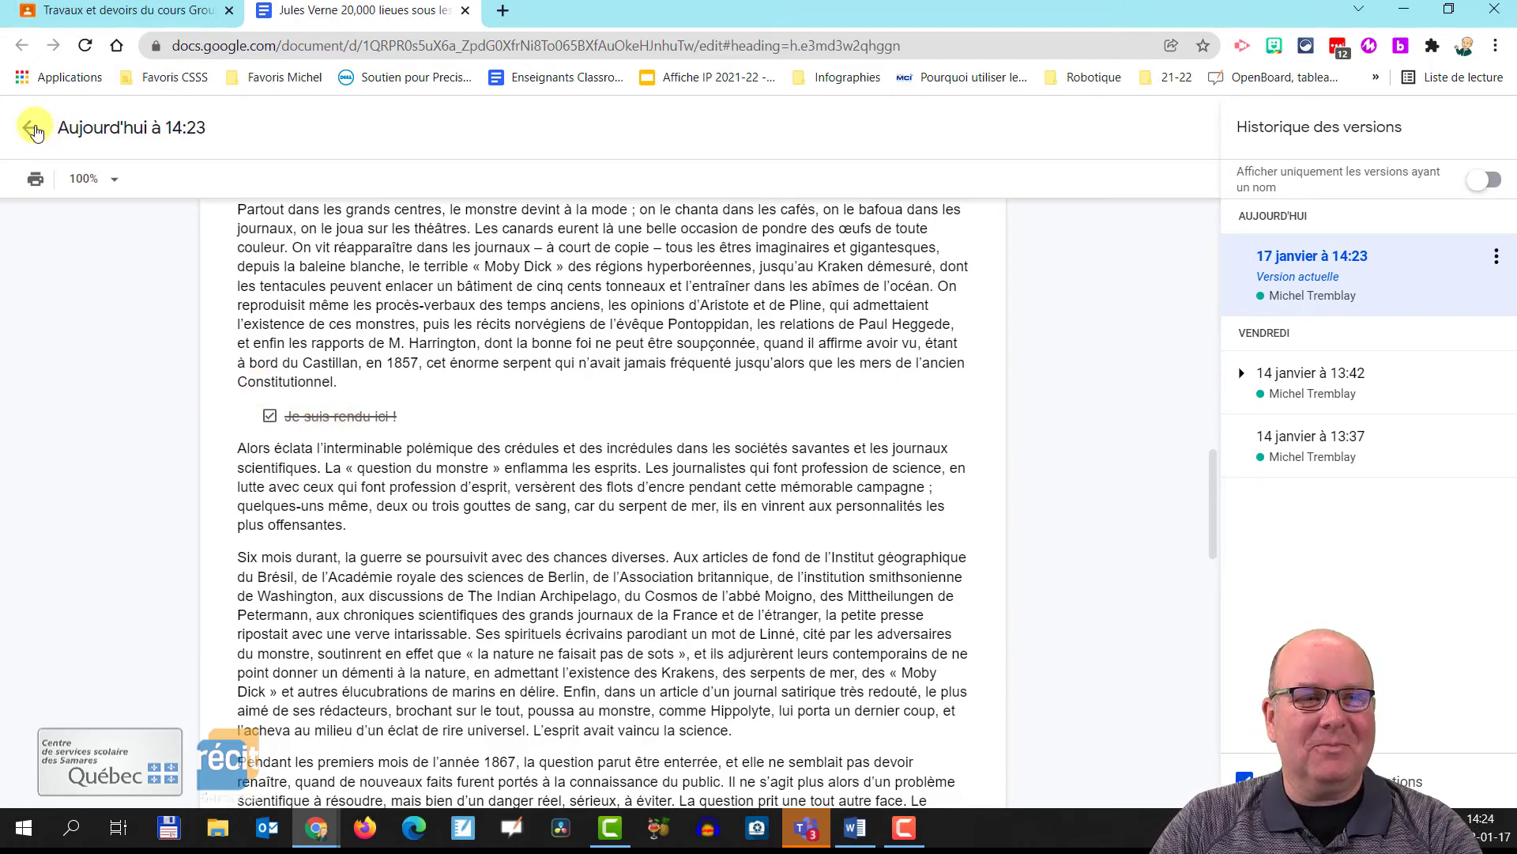
pyautogui.click(32, 127)
# Step: Uncheck all three completed "Je suis rendu ici !" checkpoints and "Je commence la lecture !" in the reading text, and close the document
pyautogui.click(379, 486)
pyautogui.scroll(-7, 399, 521)
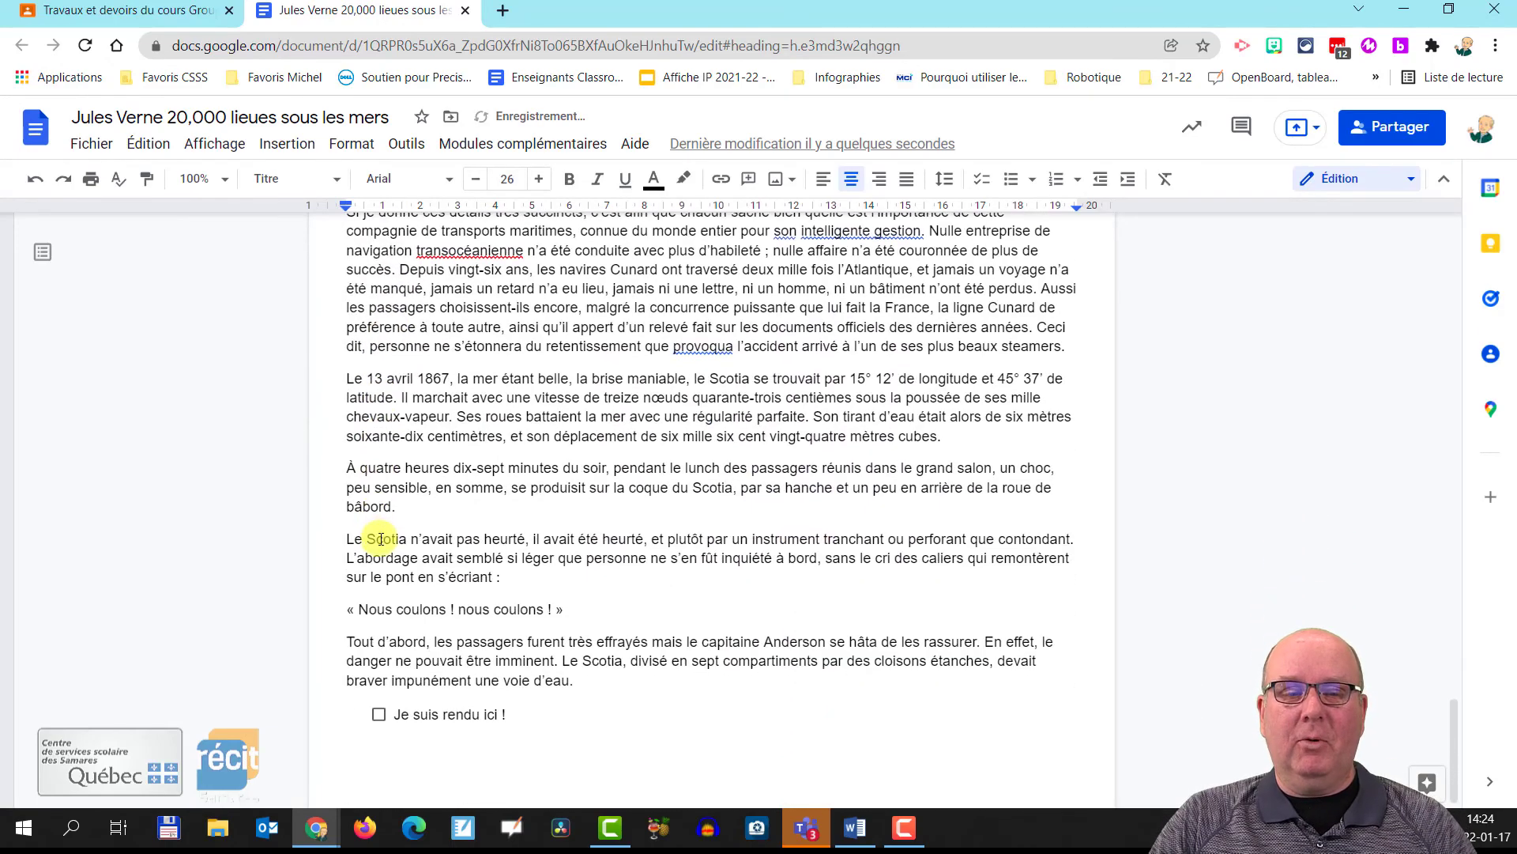
pyautogui.scroll(5, 383, 532)
pyautogui.scroll(12, 382, 532)
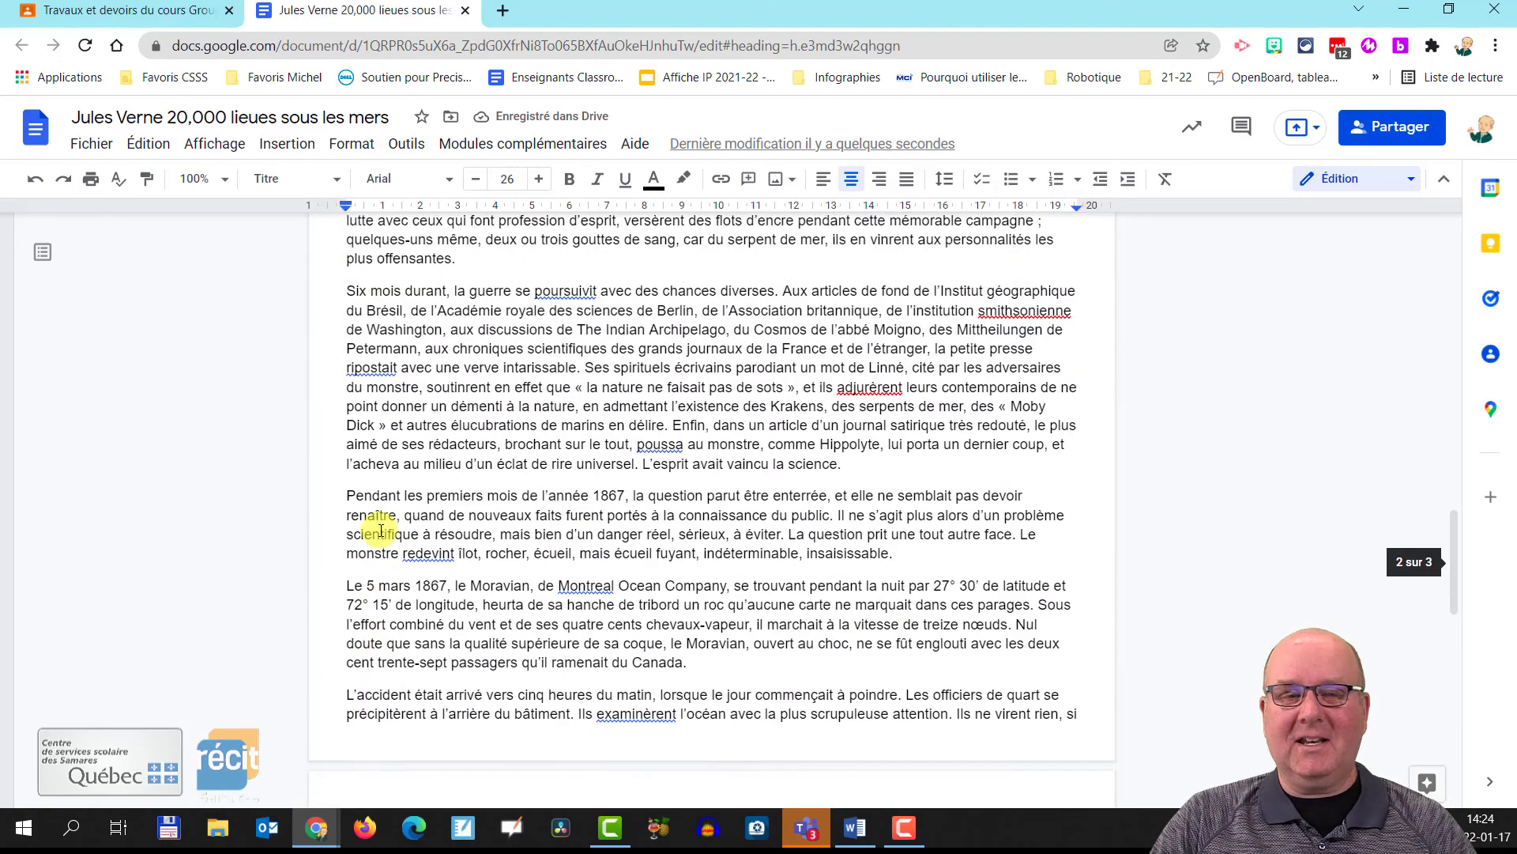
pyautogui.click(378, 518)
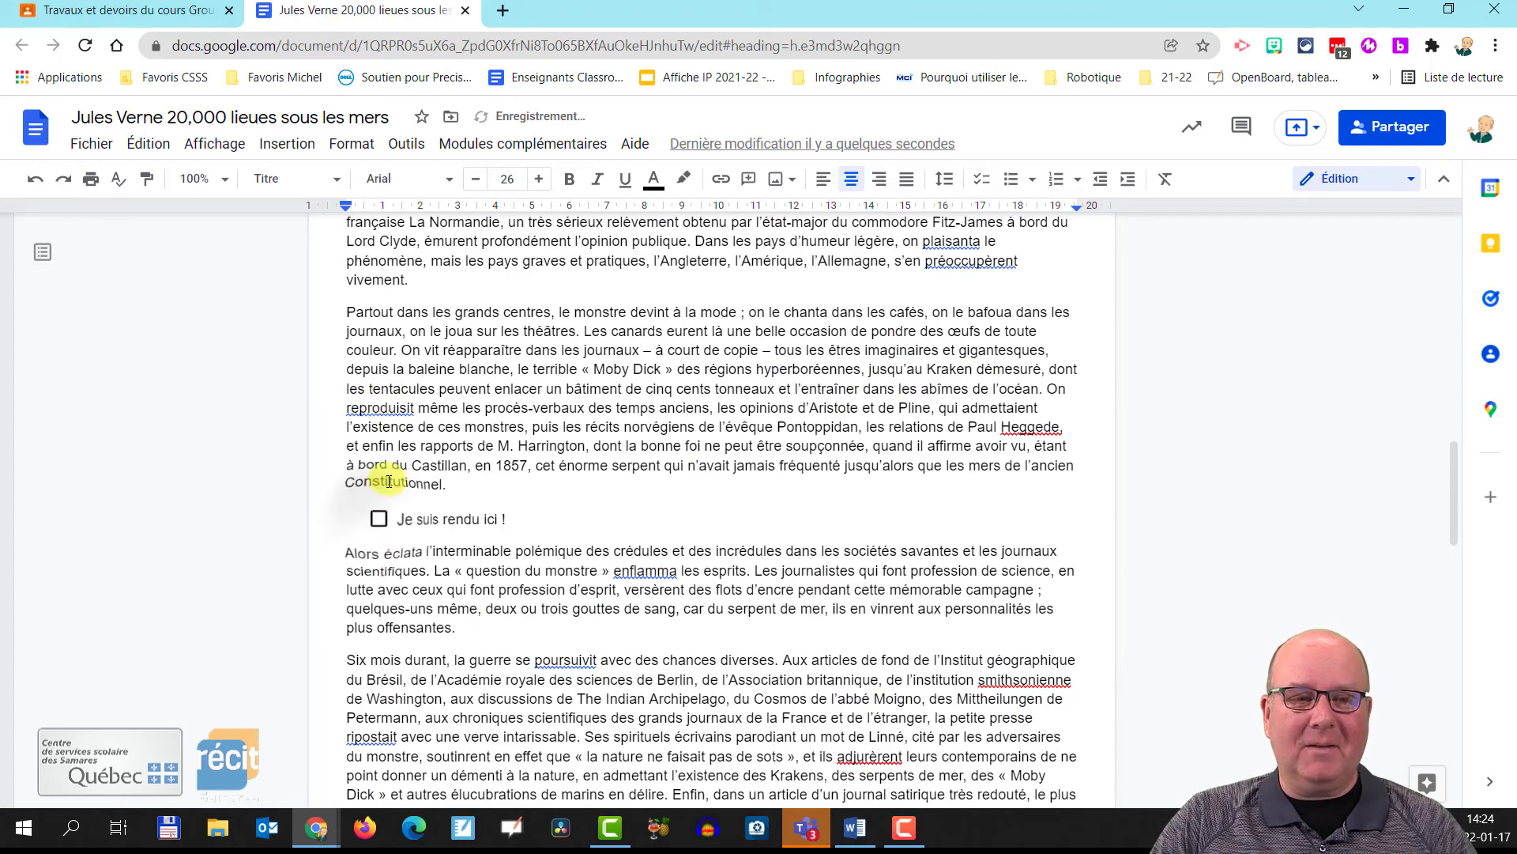
pyautogui.scroll(7, 383, 514)
pyautogui.click(379, 491)
pyautogui.scroll(7, 488, 423)
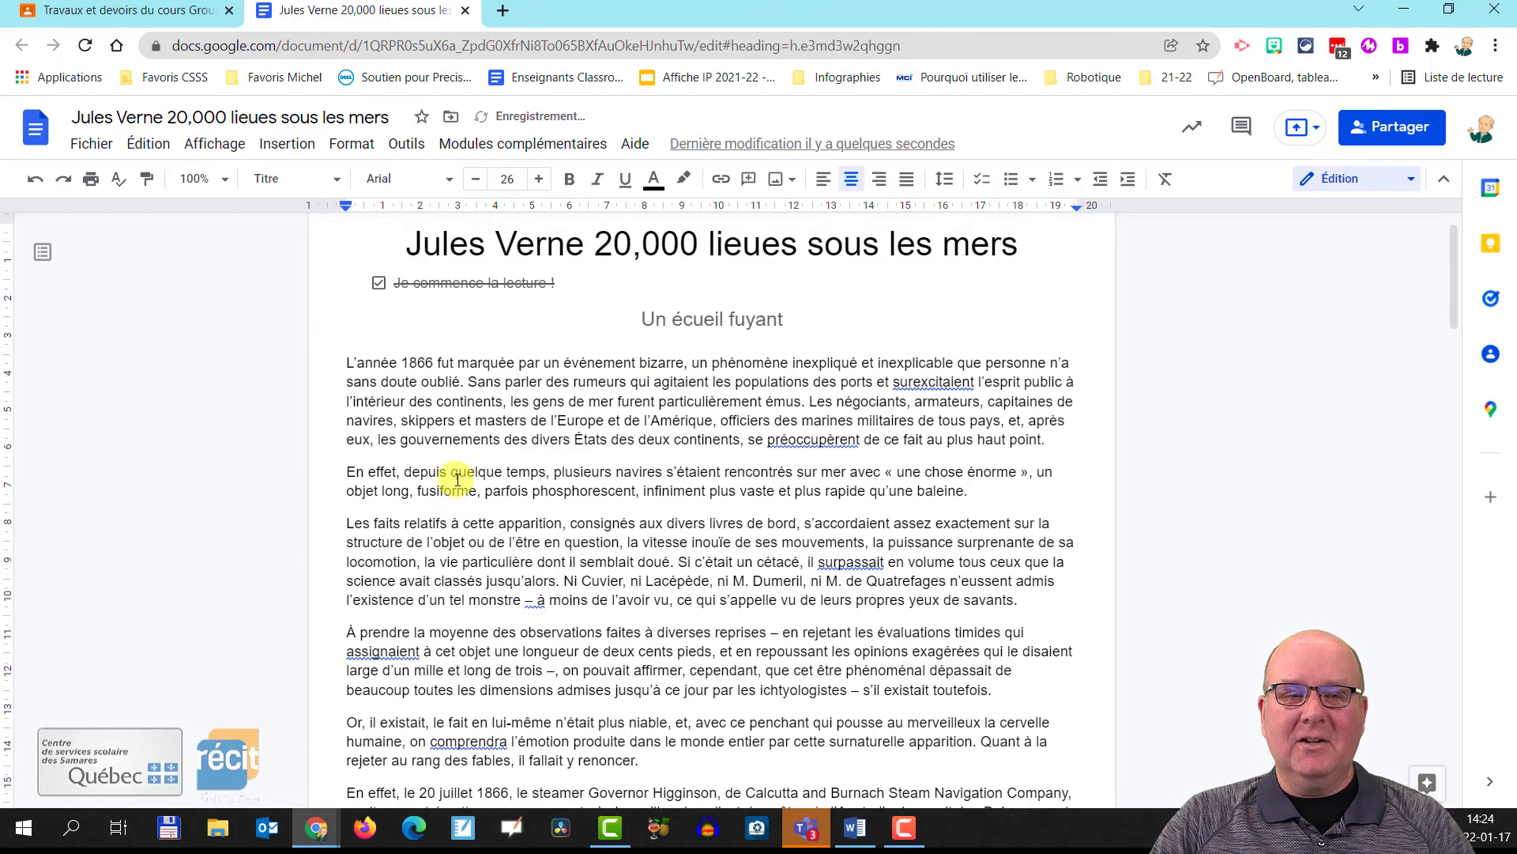
pyautogui.click(380, 283)
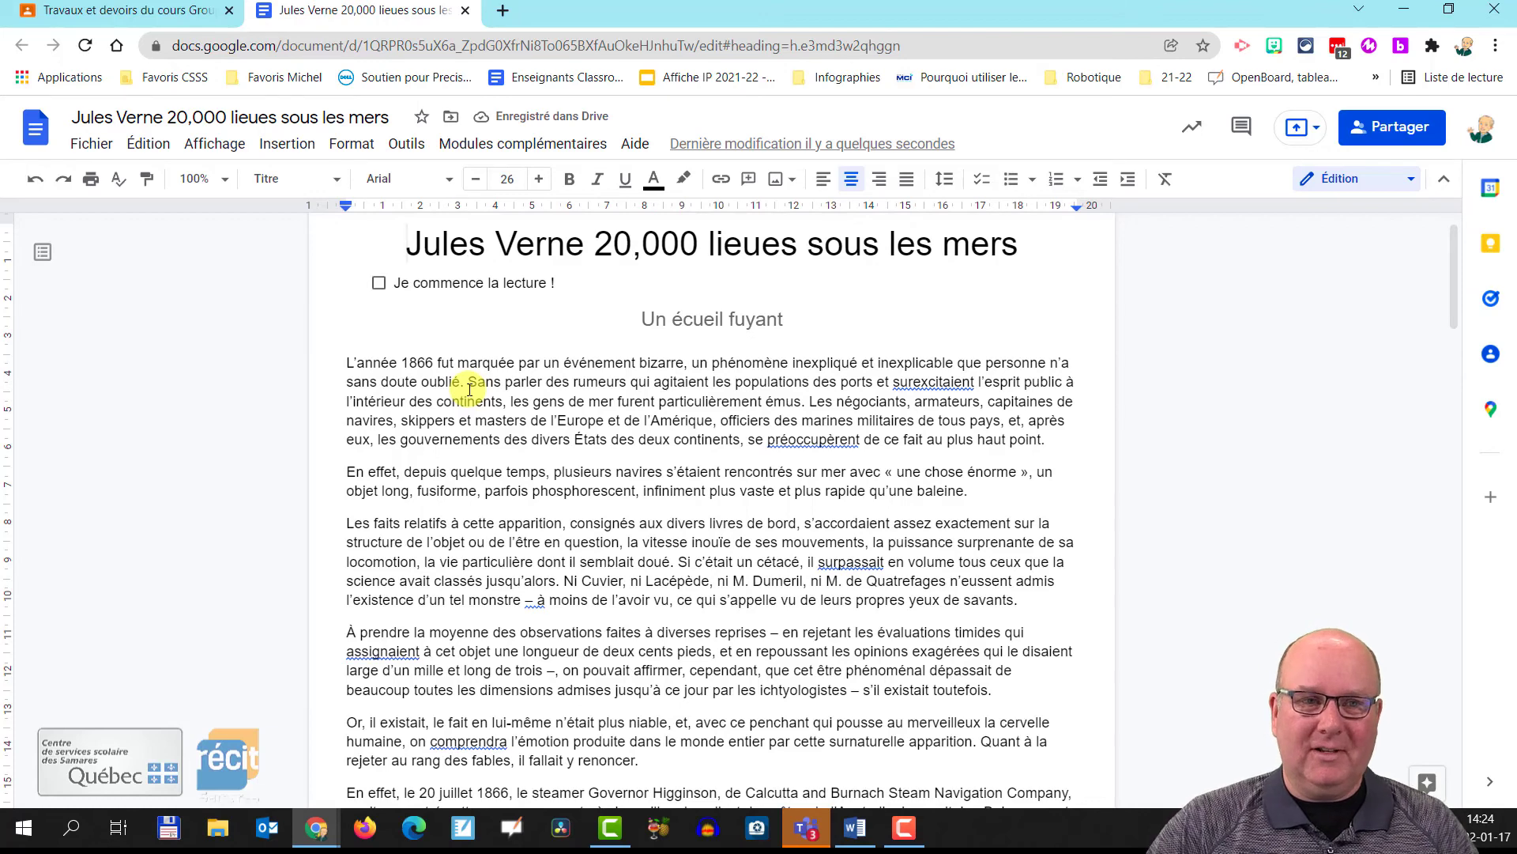
pyautogui.click(464, 10)
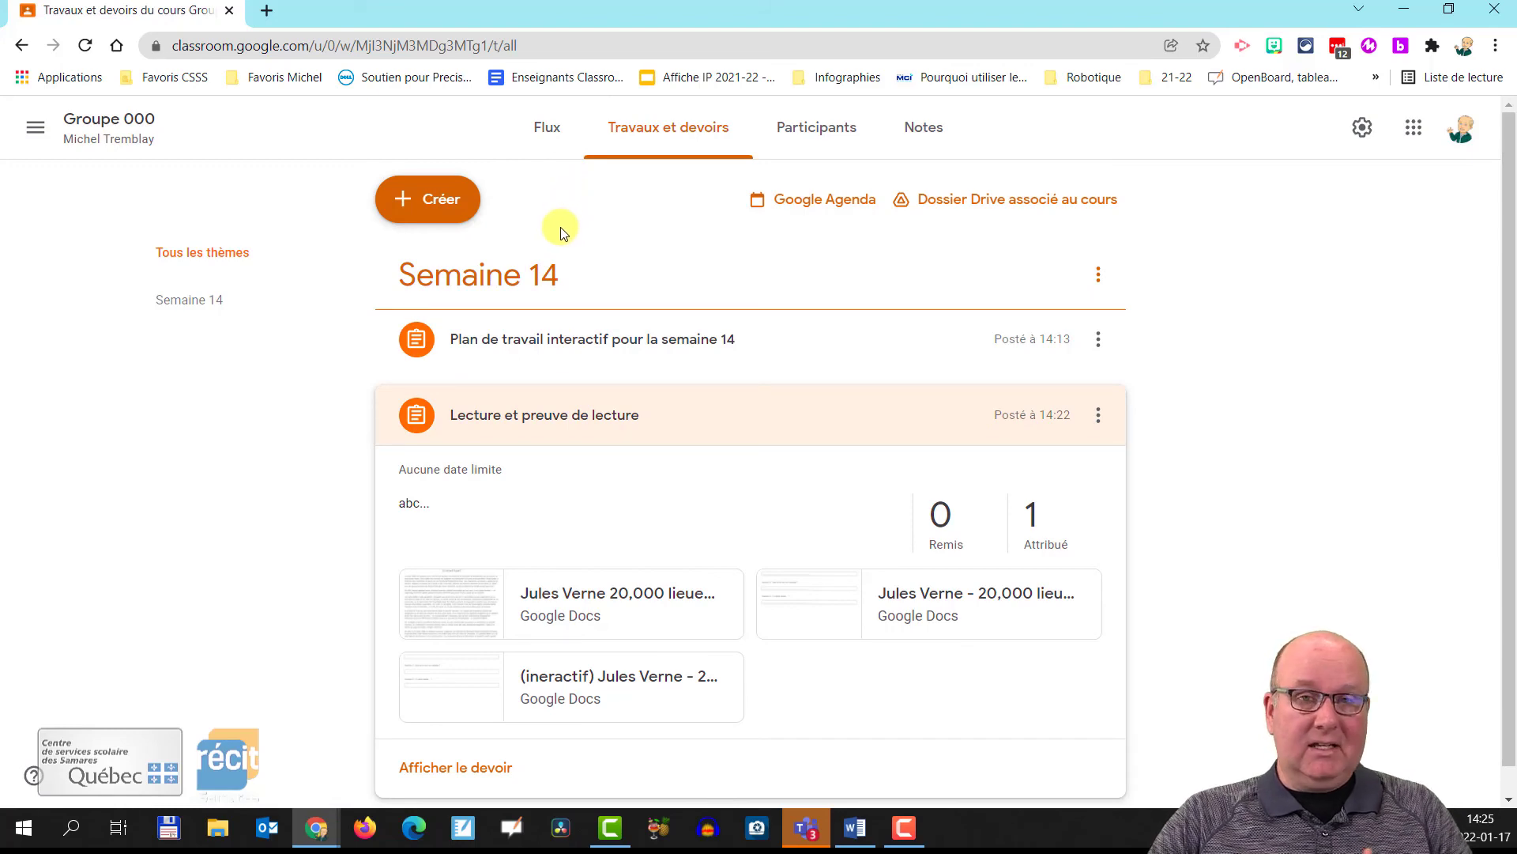
pyautogui.click(854, 827)
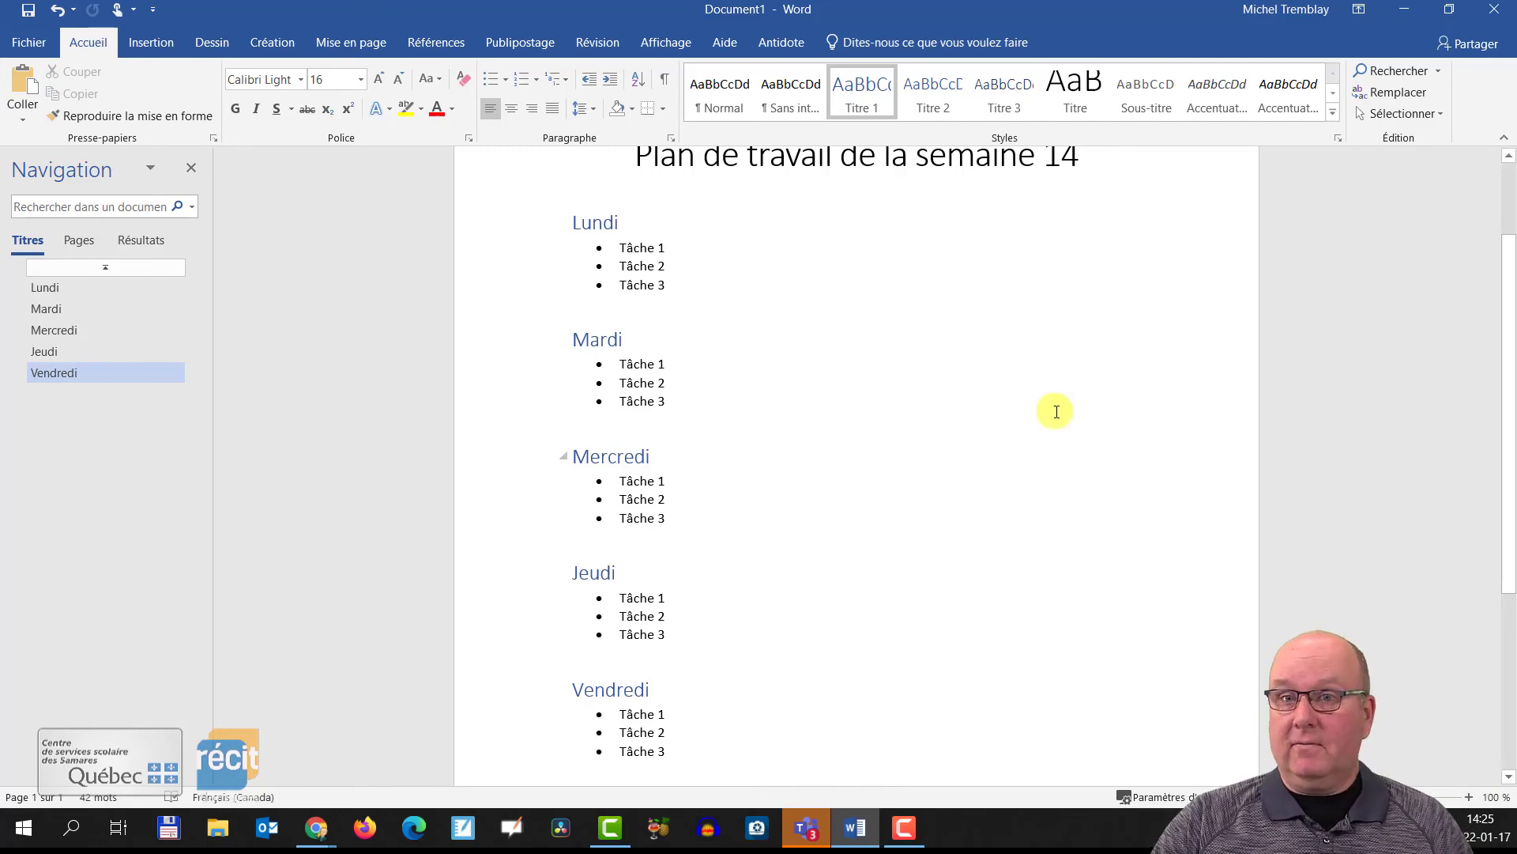
pyautogui.click(1410, 16)
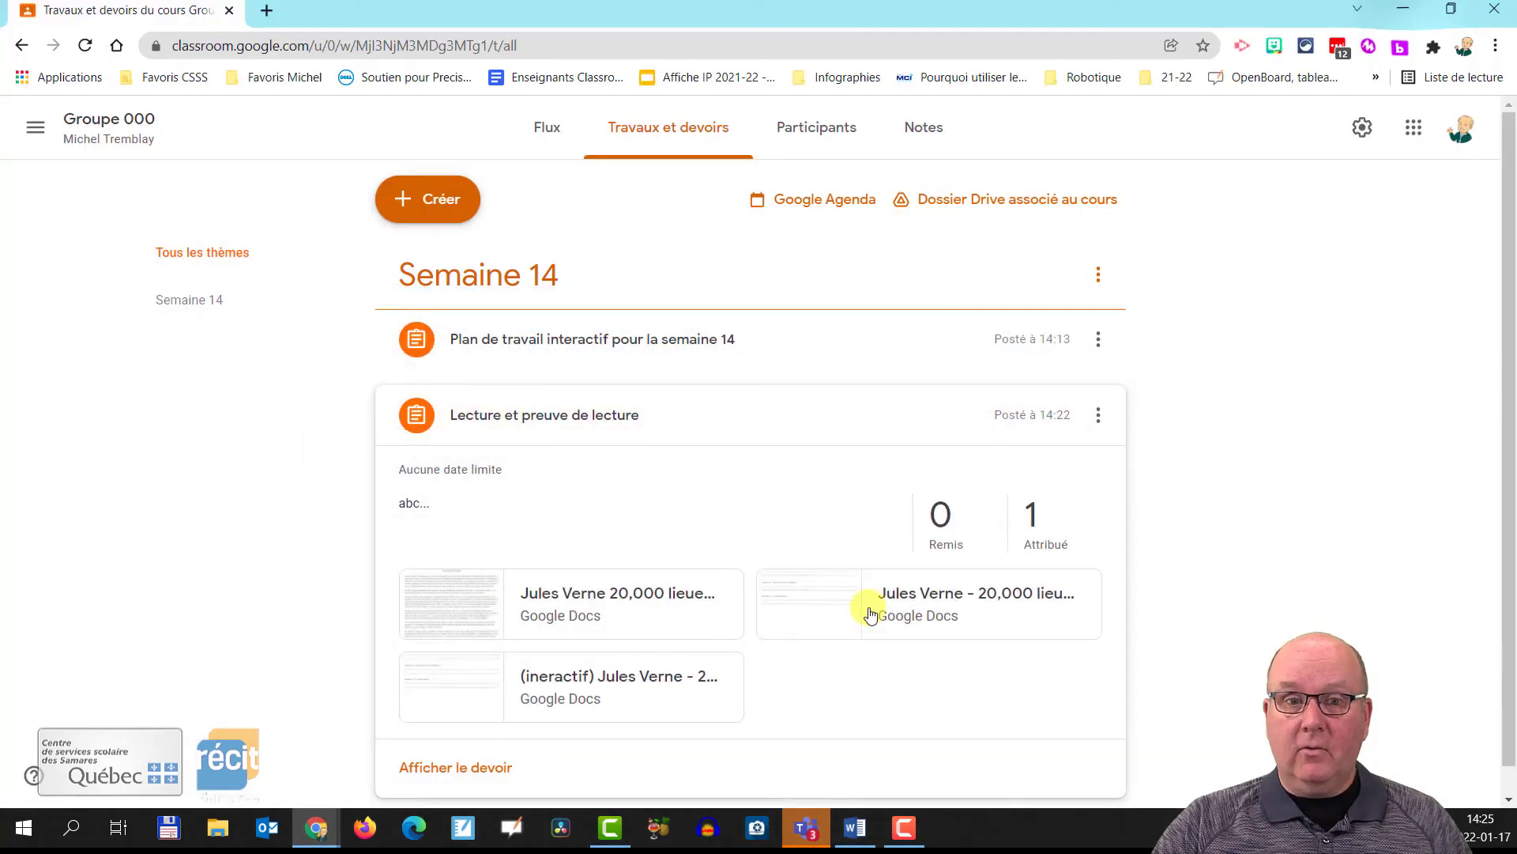
# Step: Open the "(ineractif) Jules Verne" document from the assignment and answer its three questions with "Nautilus", "Némo" and "188?"
pyautogui.click(578, 696)
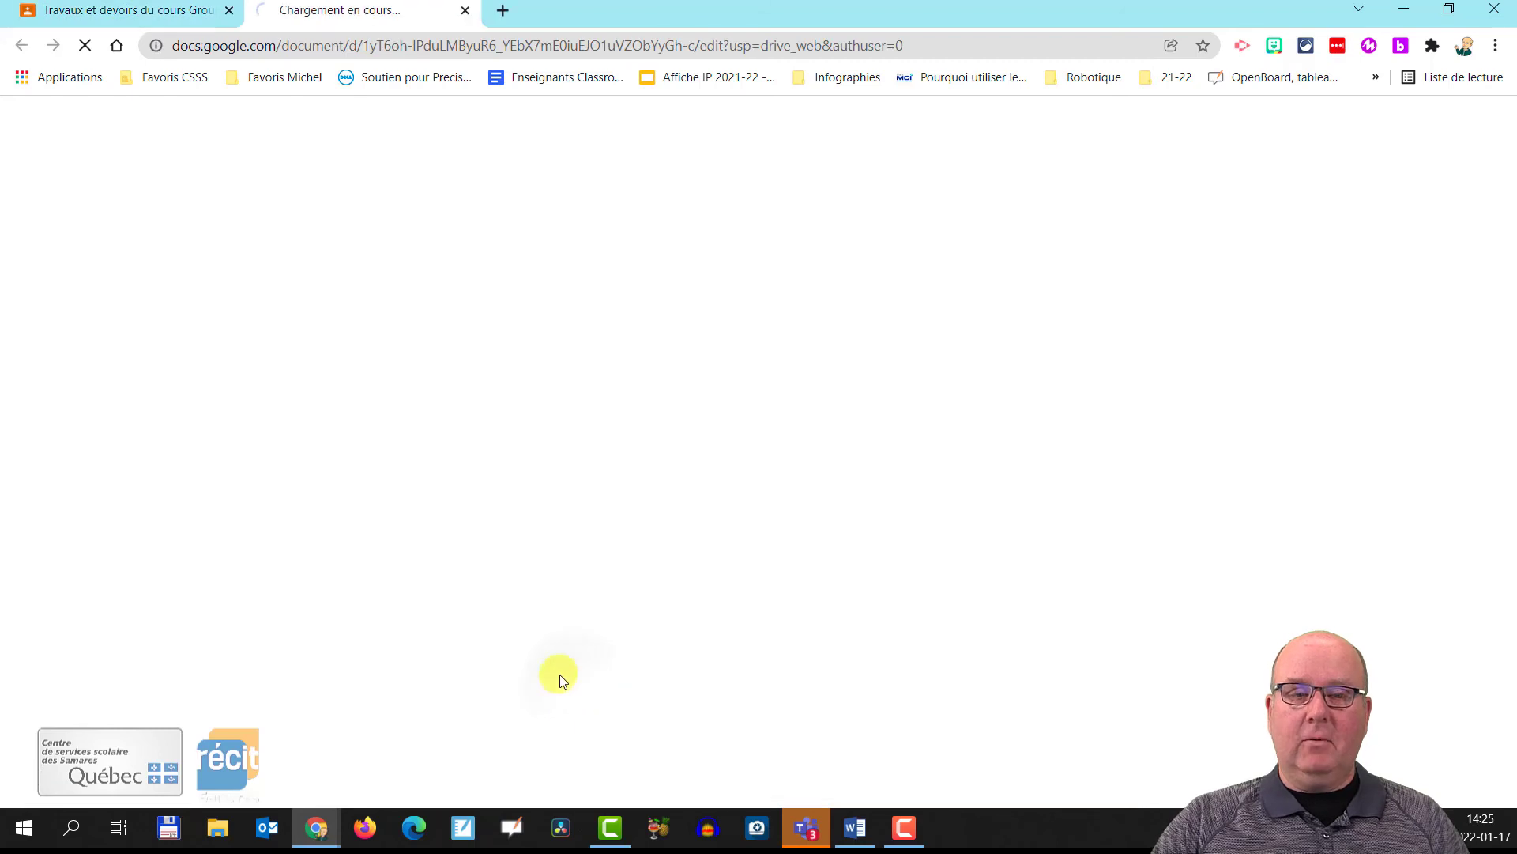
pyautogui.click(400, 388)
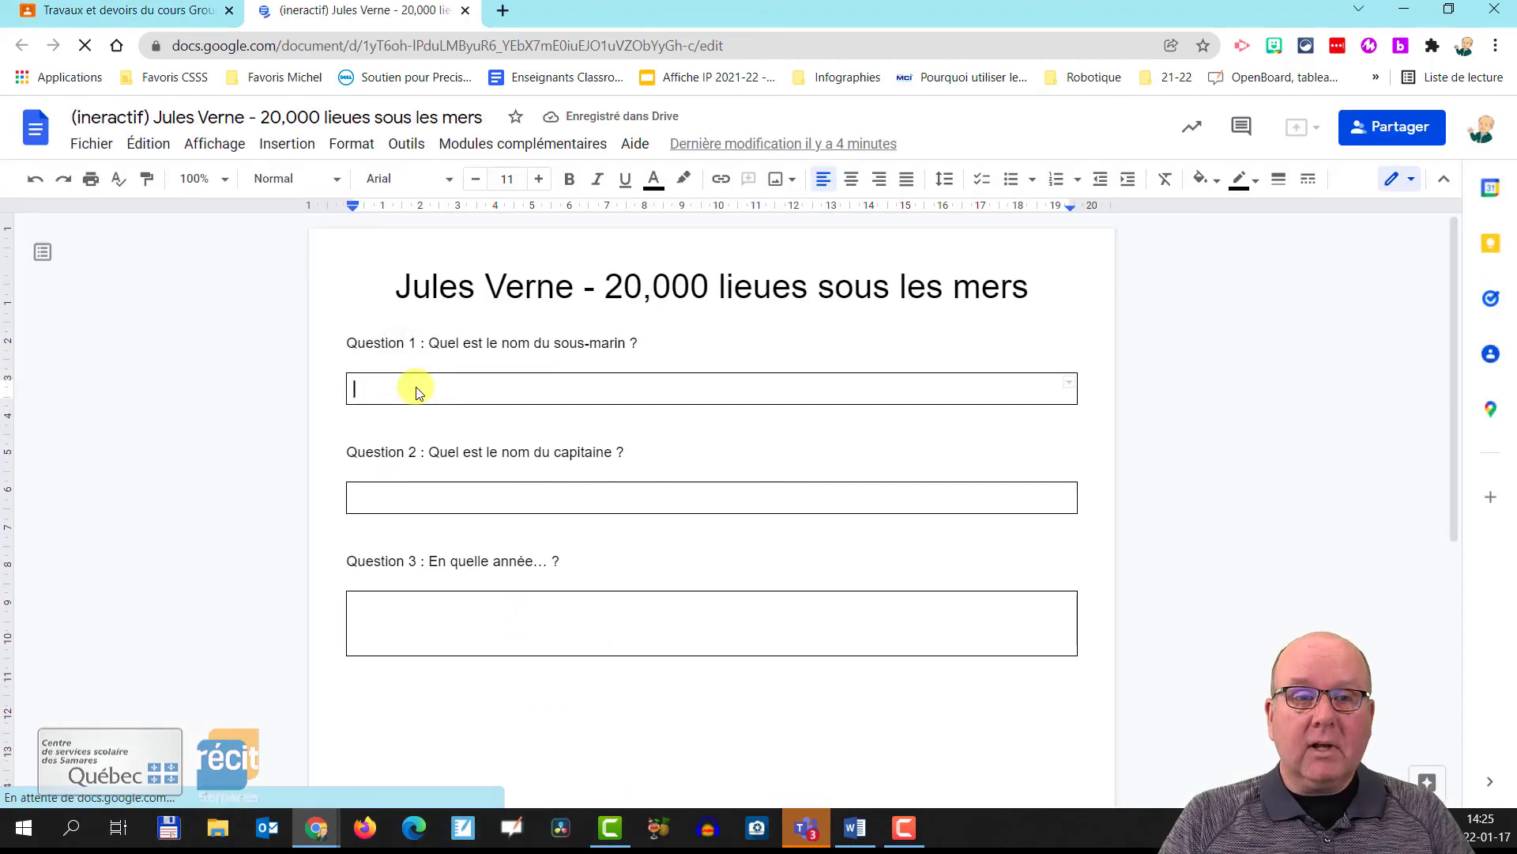
pyautogui.write('Nautilus')
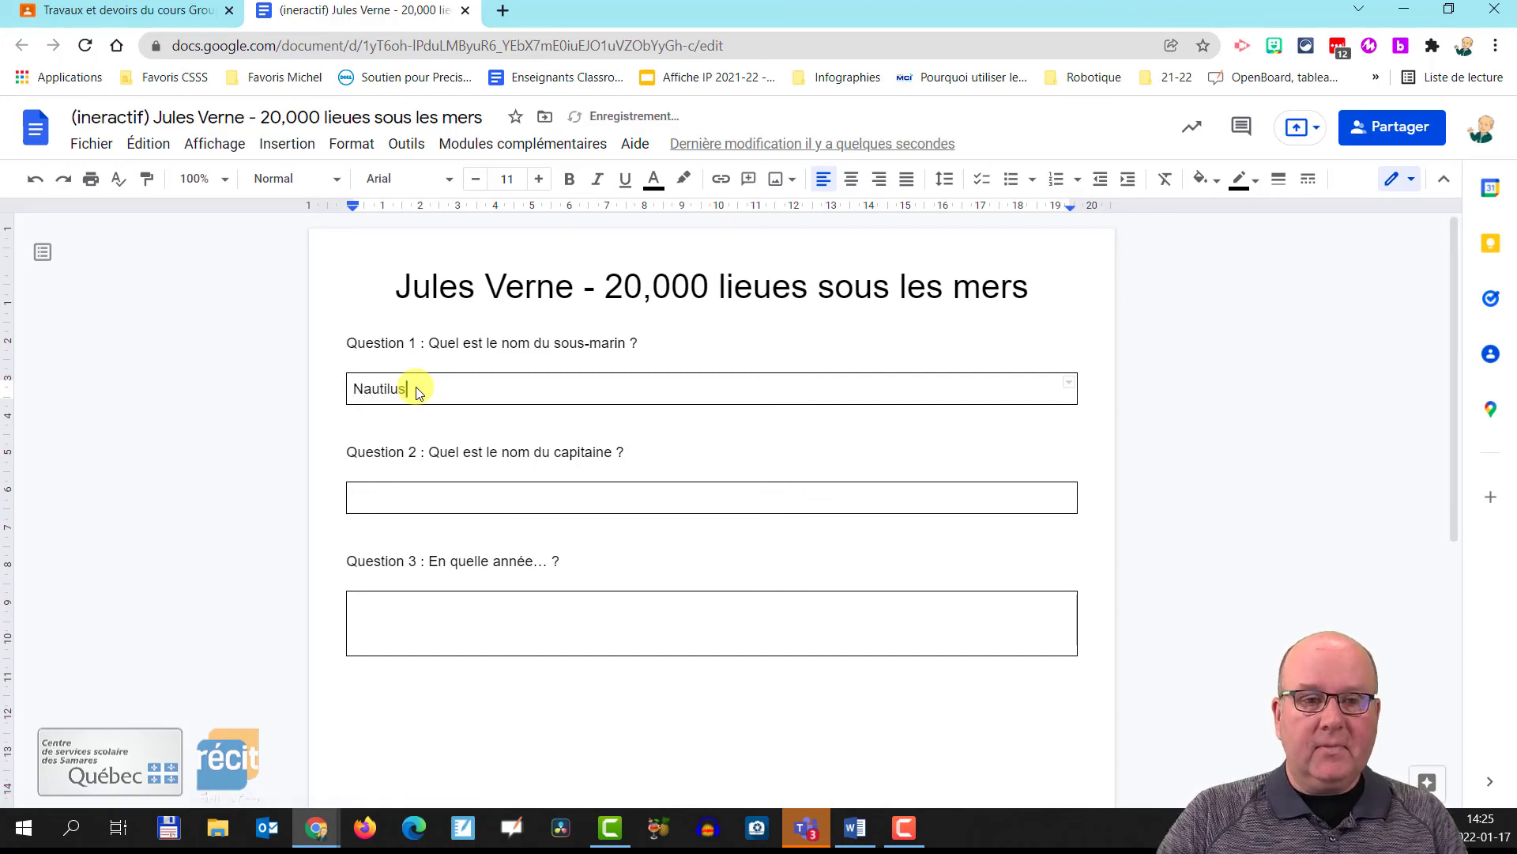
pyautogui.click(407, 498)
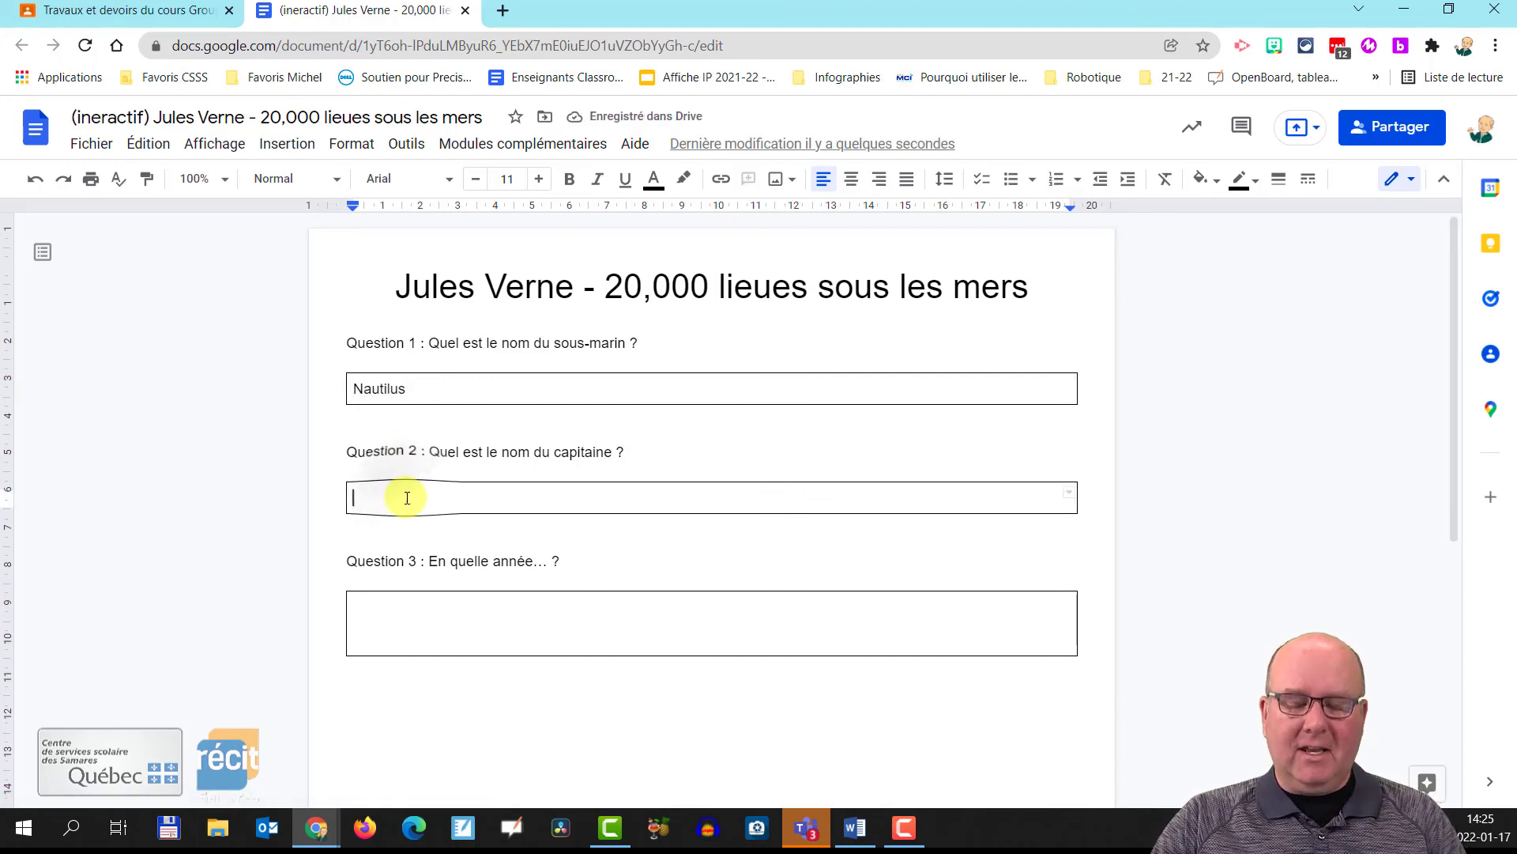
pyautogui.write('Némo')
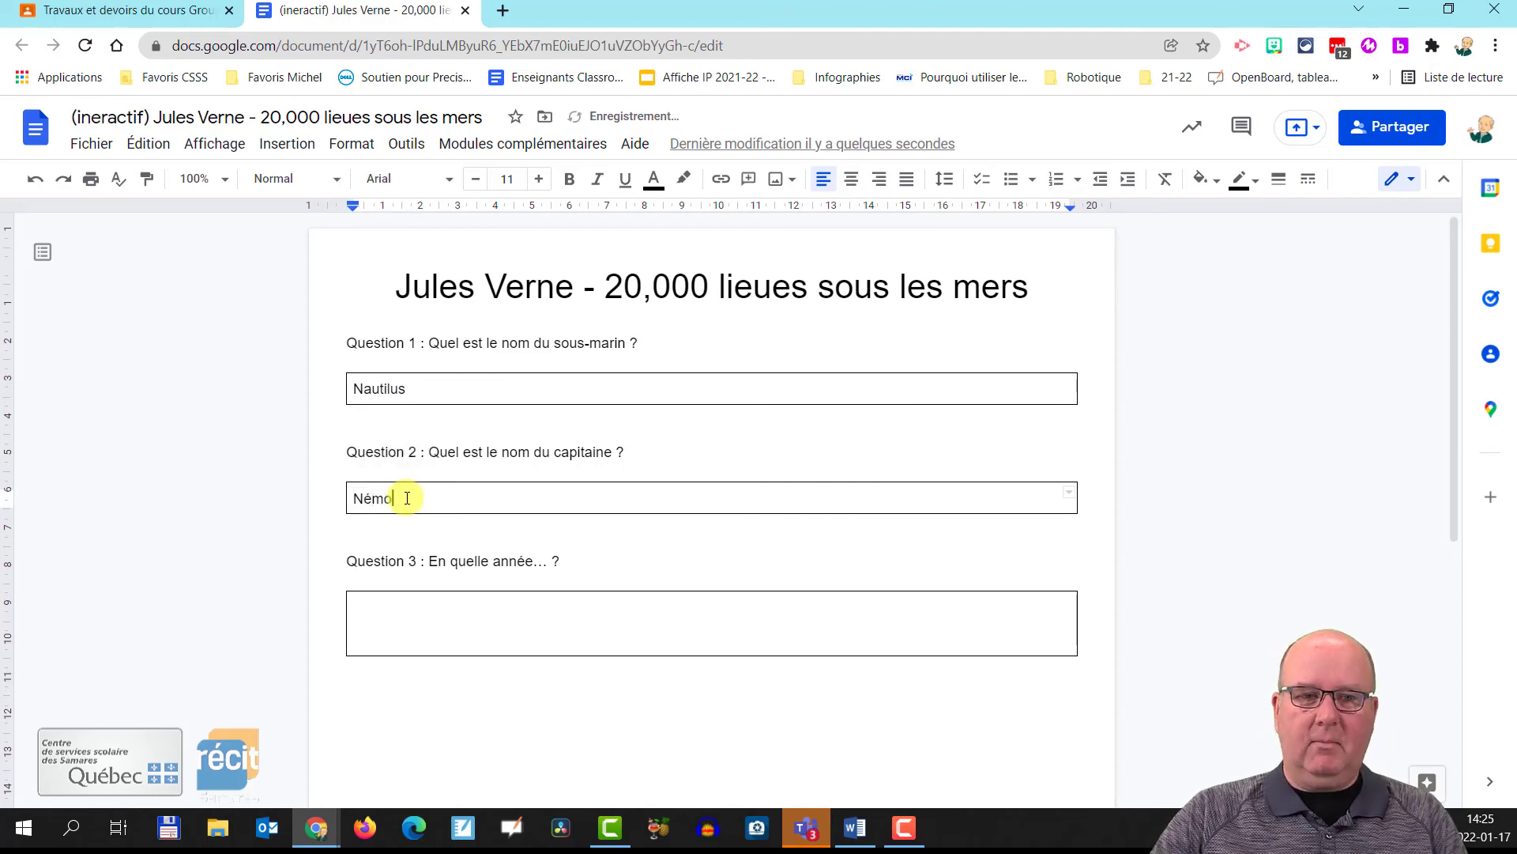
pyautogui.click(432, 611)
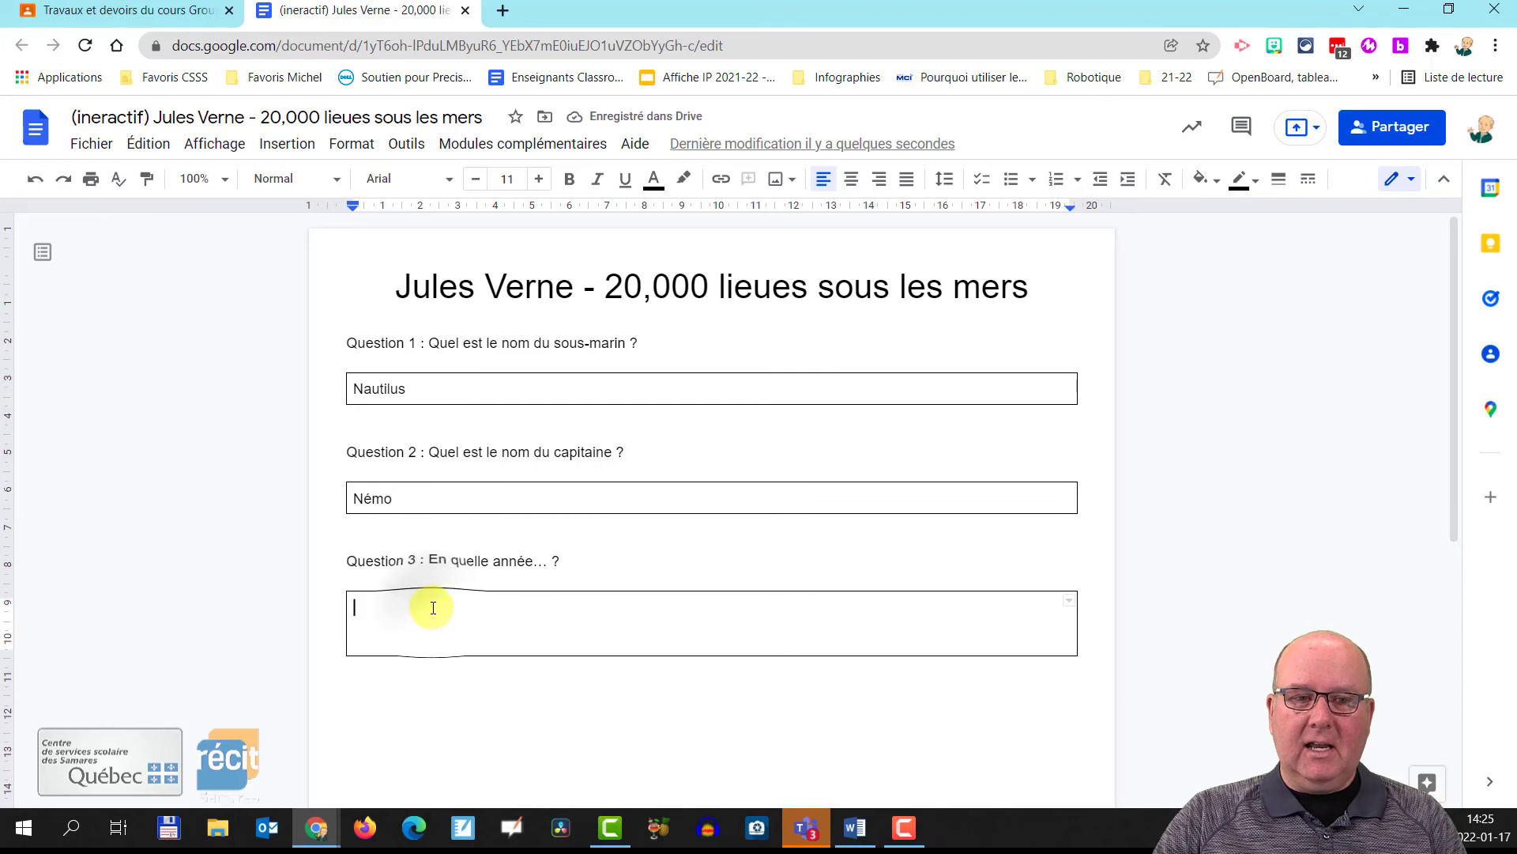
pyautogui.write('1')
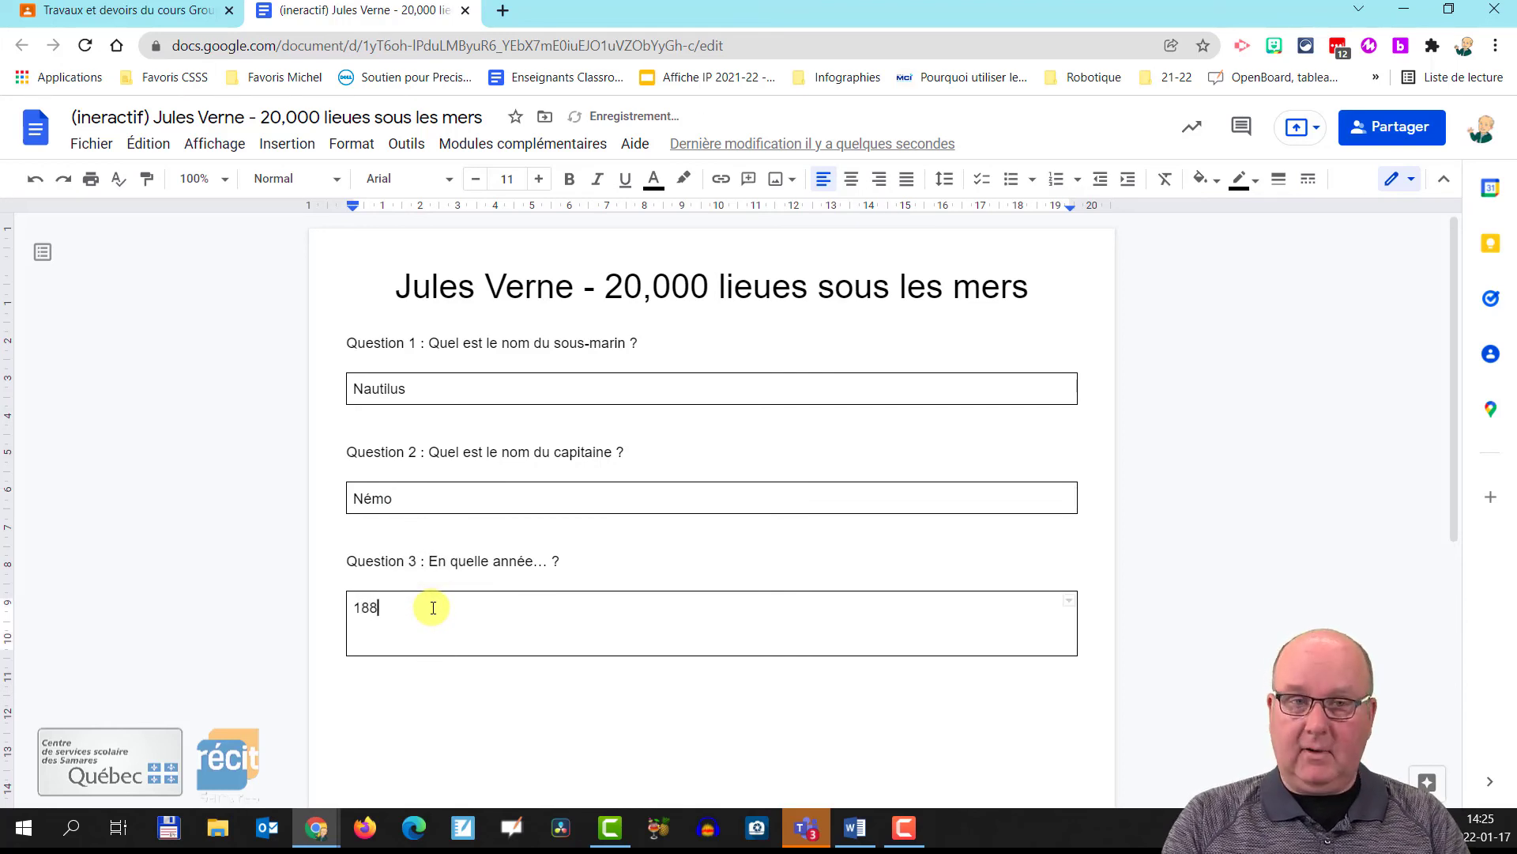
pyautogui.write('88')
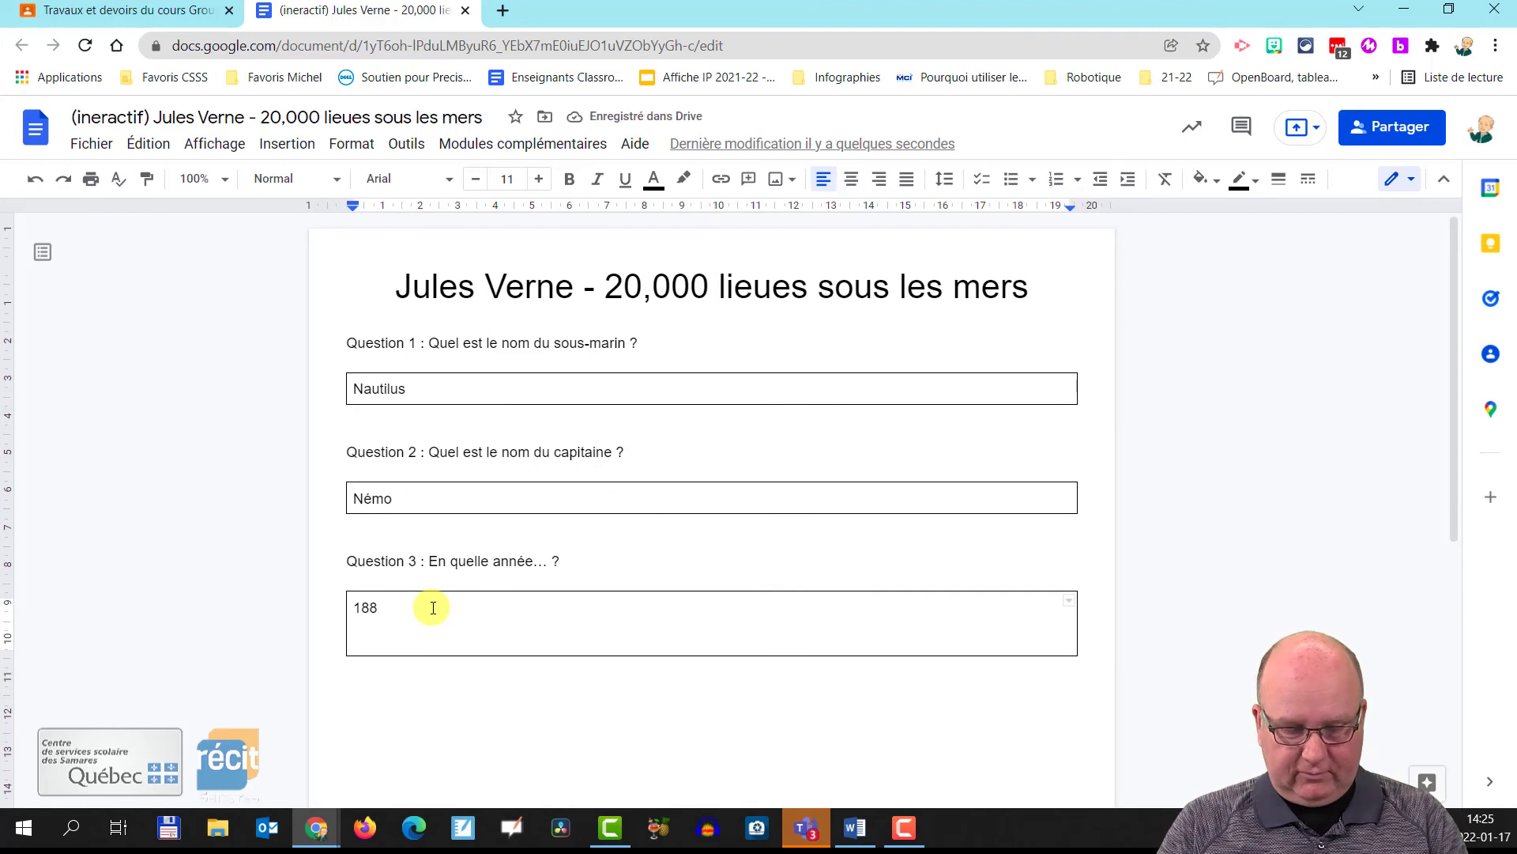
pyautogui.write('?')
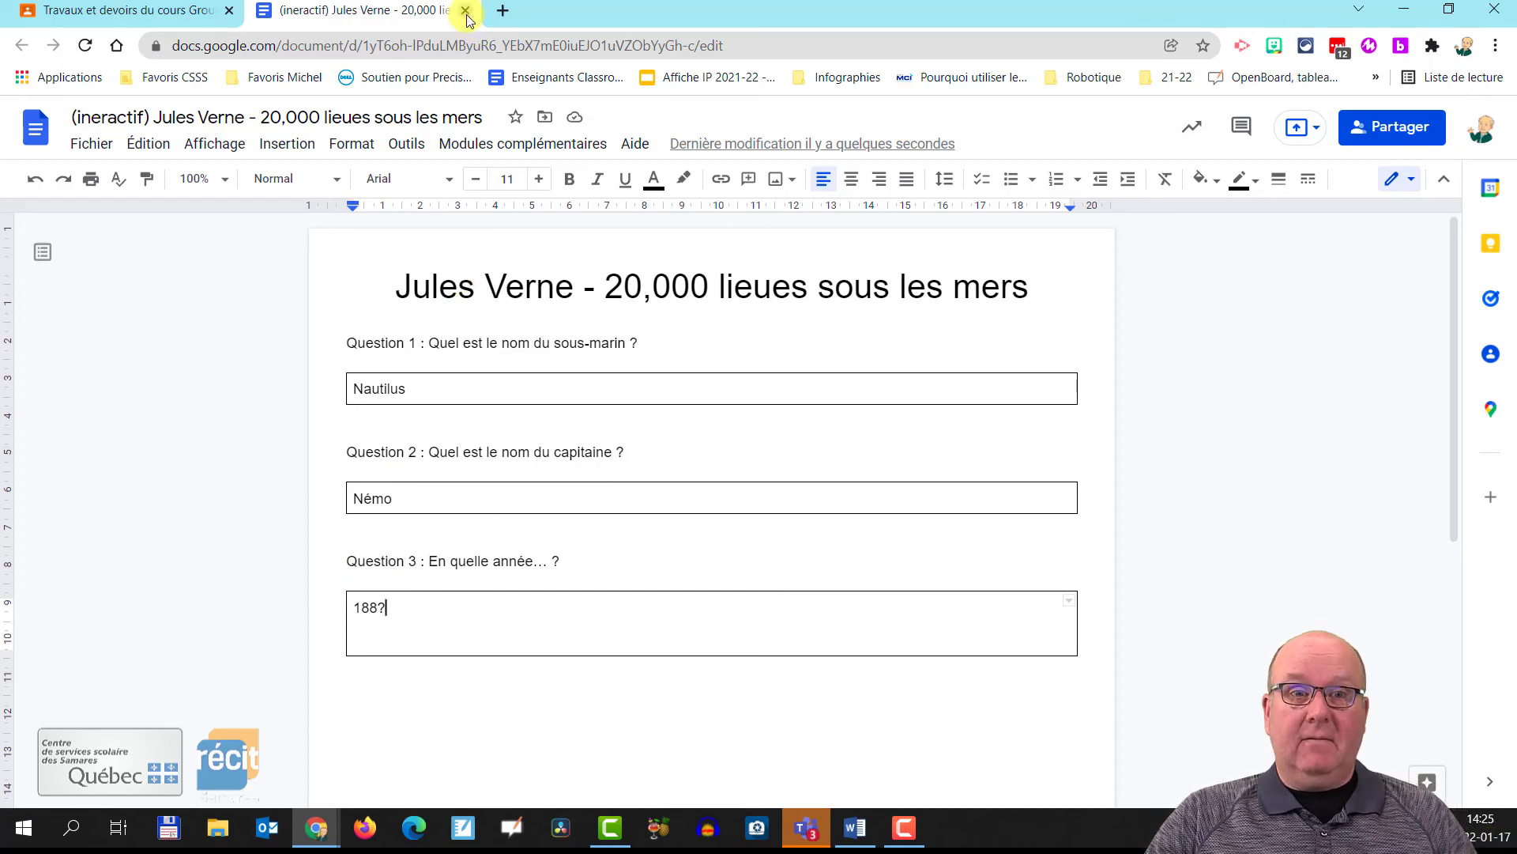
# Step: Erase the sample answers from all three answer boxes of the interactive question document, and close it
pyautogui.press('BackSpace')
pyautogui.press('BackSpace')
pyautogui.press('BackSpace')
pyautogui.press('BackSpace')
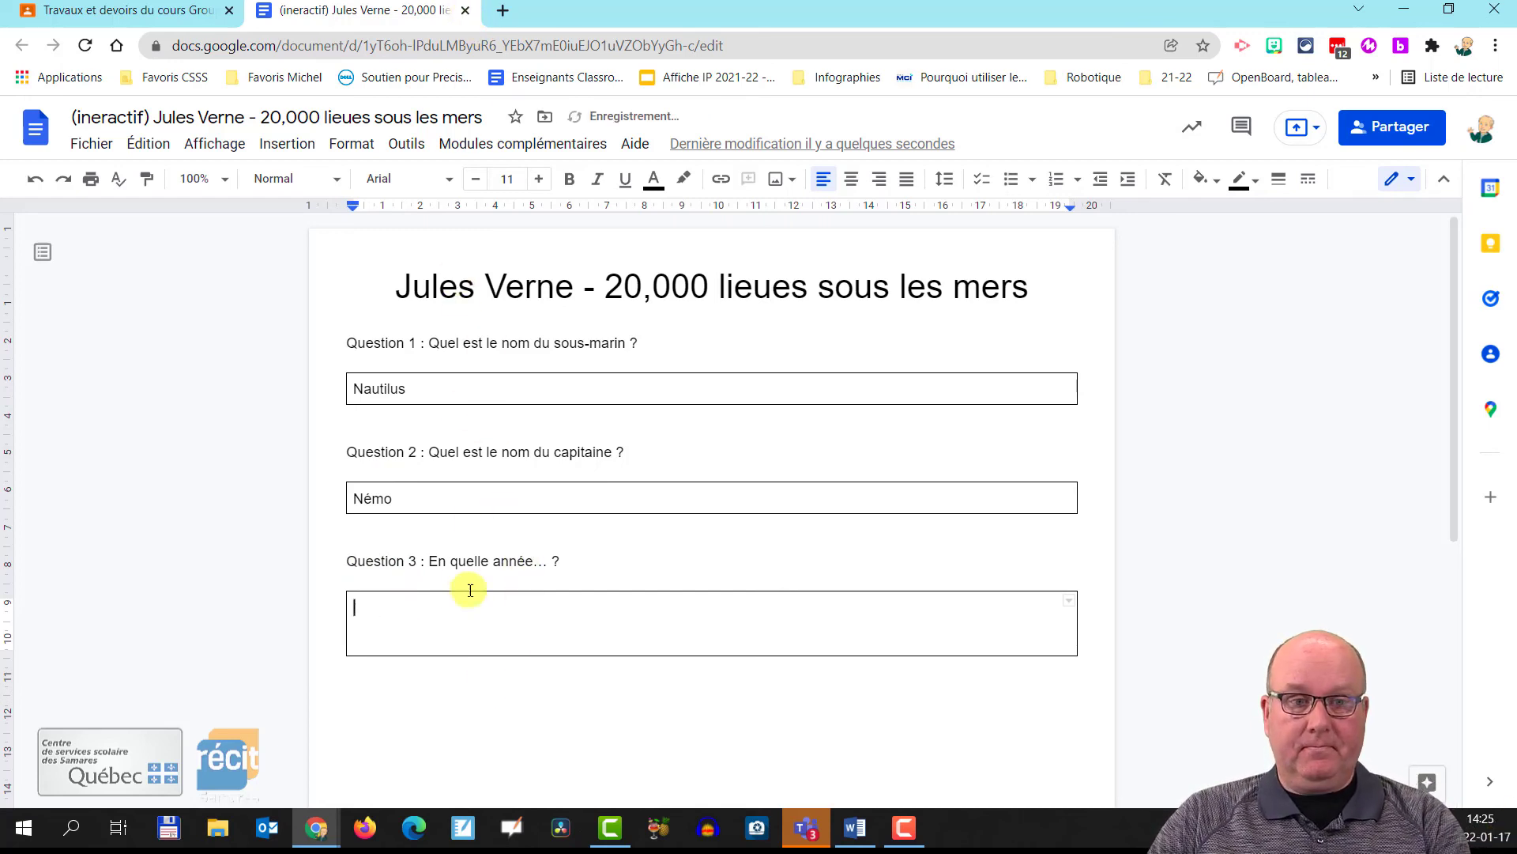
pyautogui.click(434, 497)
pyautogui.press('BackSpace')
pyautogui.press('BackSpace')
pyautogui.press('BackSpace')
pyautogui.press('BackSpace')
pyautogui.click(424, 387)
pyautogui.press('BackSpace')
pyautogui.press('BackSpace')
pyautogui.press('BackSpace')
pyautogui.press('BackSpace')
pyautogui.press('BackSpace')
pyautogui.press('BackSpace')
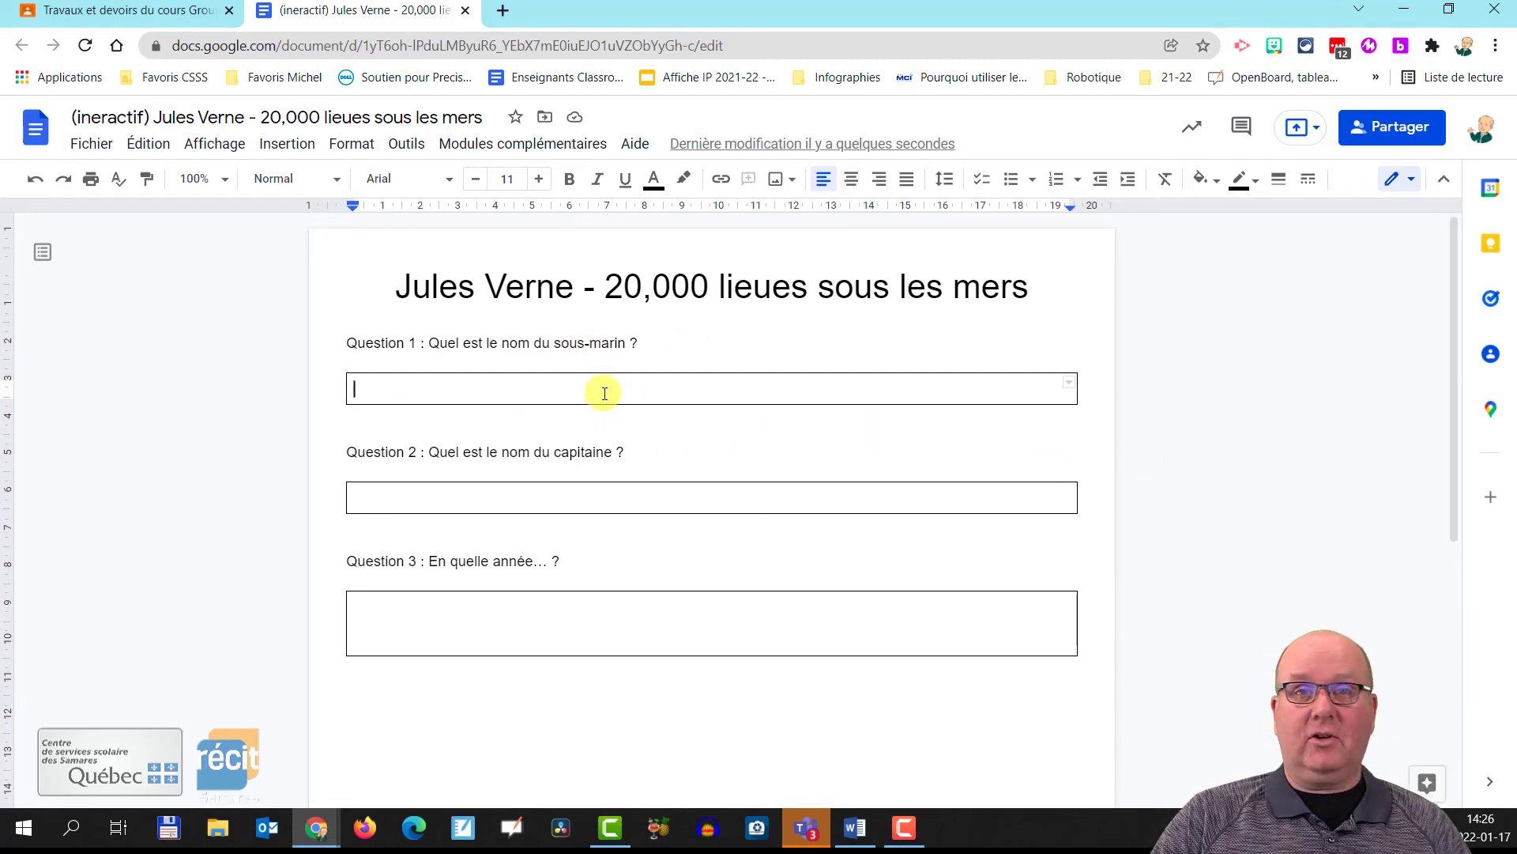
pyautogui.click(467, 11)
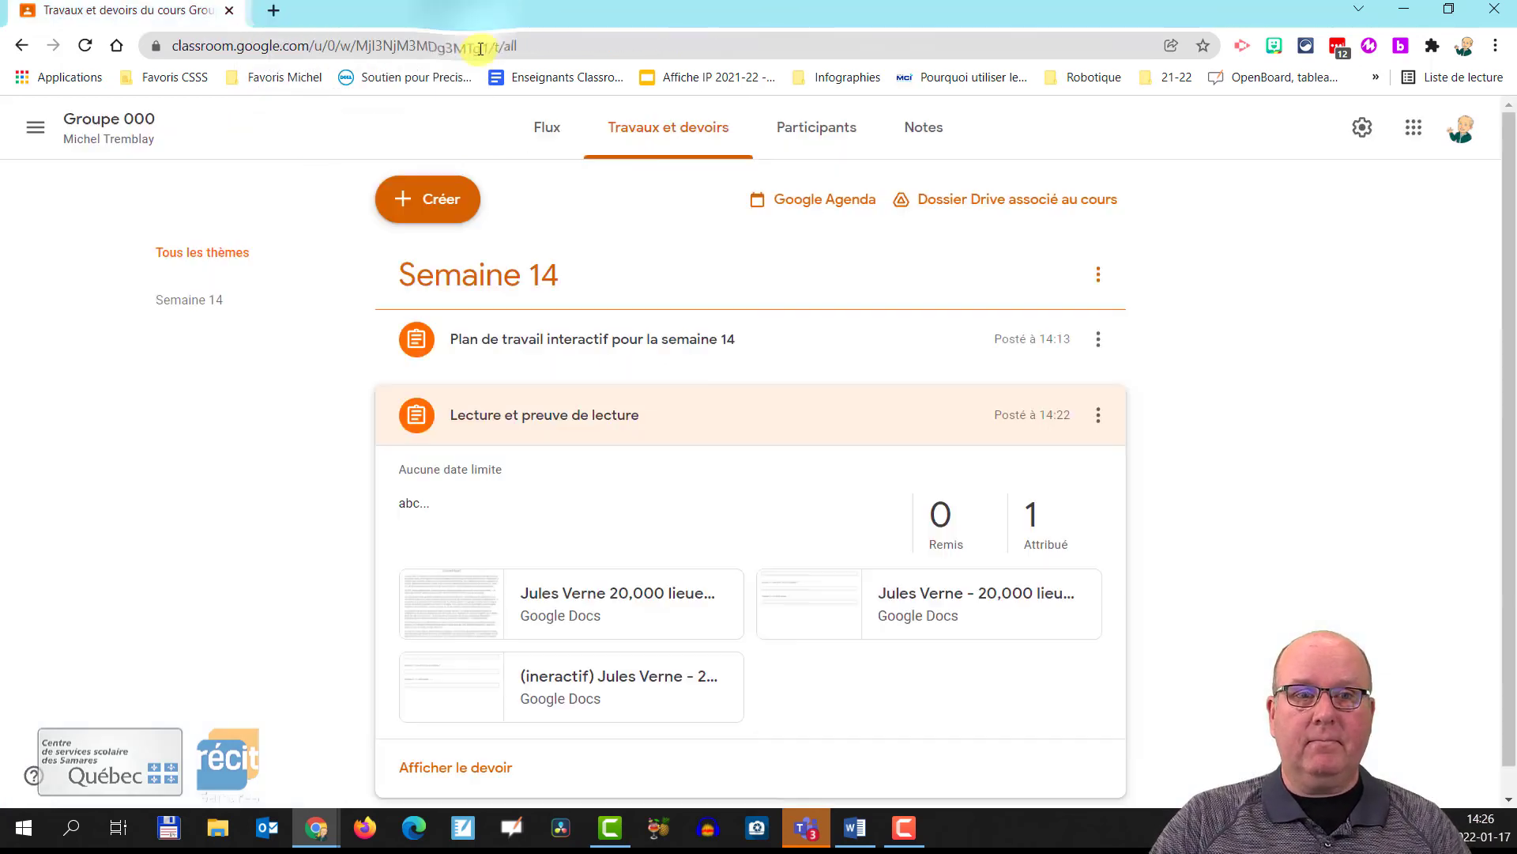